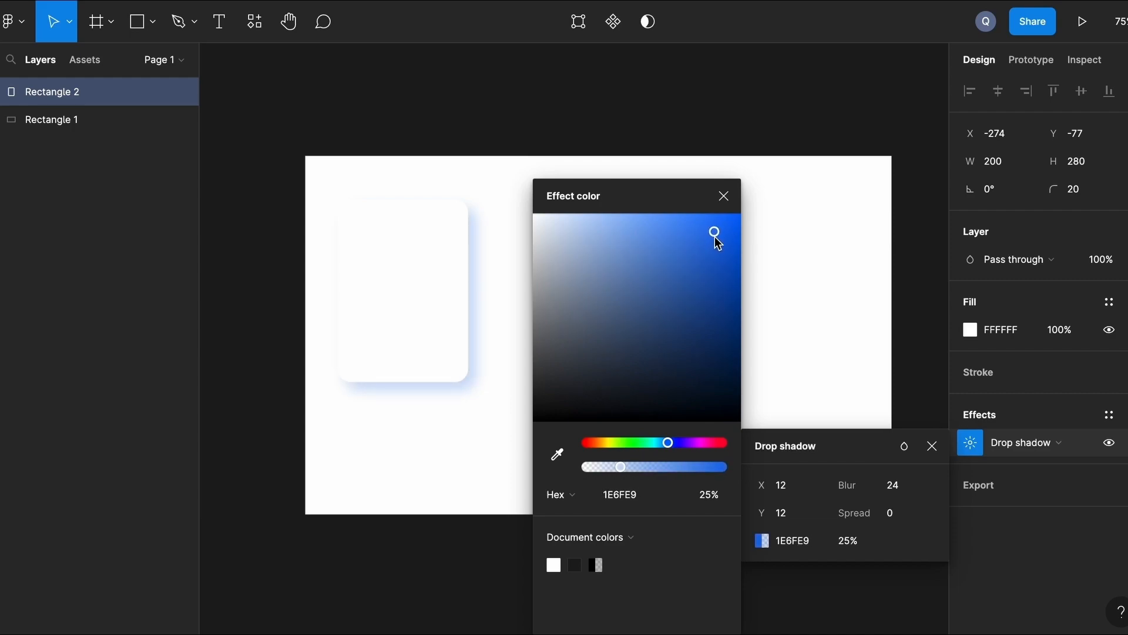
Add a second drop shadow to the card with offset -12, -12 and blur 24.
{"action": "left_click", "coordinate": [723, 196]}
{"action": "left_click", "coordinate": [880, 378]}
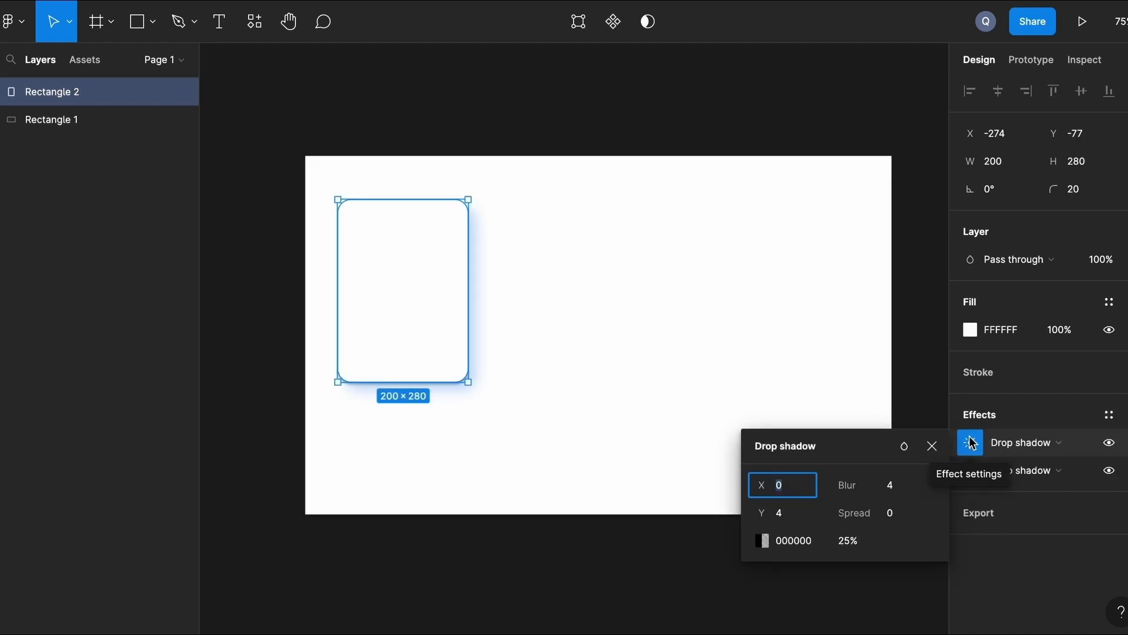
{"action": "type", "text": "-12"}
{"action": "left_click", "coordinate": [789, 512]}
{"action": "type", "text": "-12"}
{"action": "left_click", "coordinate": [888, 484]}
{"action": "type", "text": "24"}
{"action": "key", "text": "Return"}
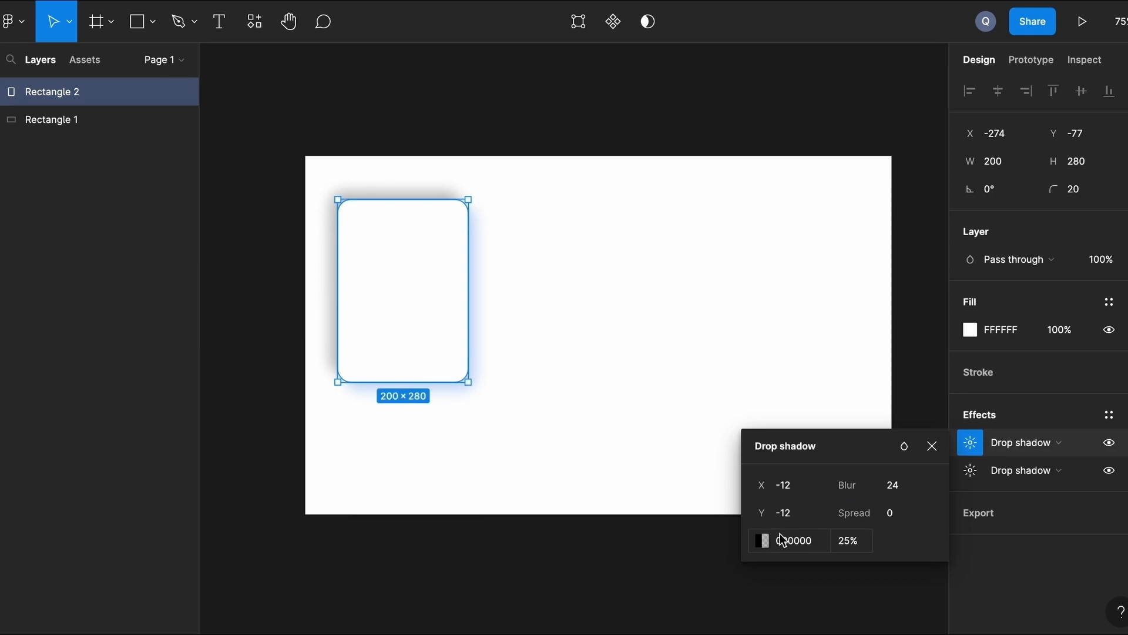
Colour the second shadow white, tinted toward near-white F9F9F9.
{"action": "left_click", "coordinate": [762, 540]}
{"action": "left_click", "coordinate": [554, 564]}
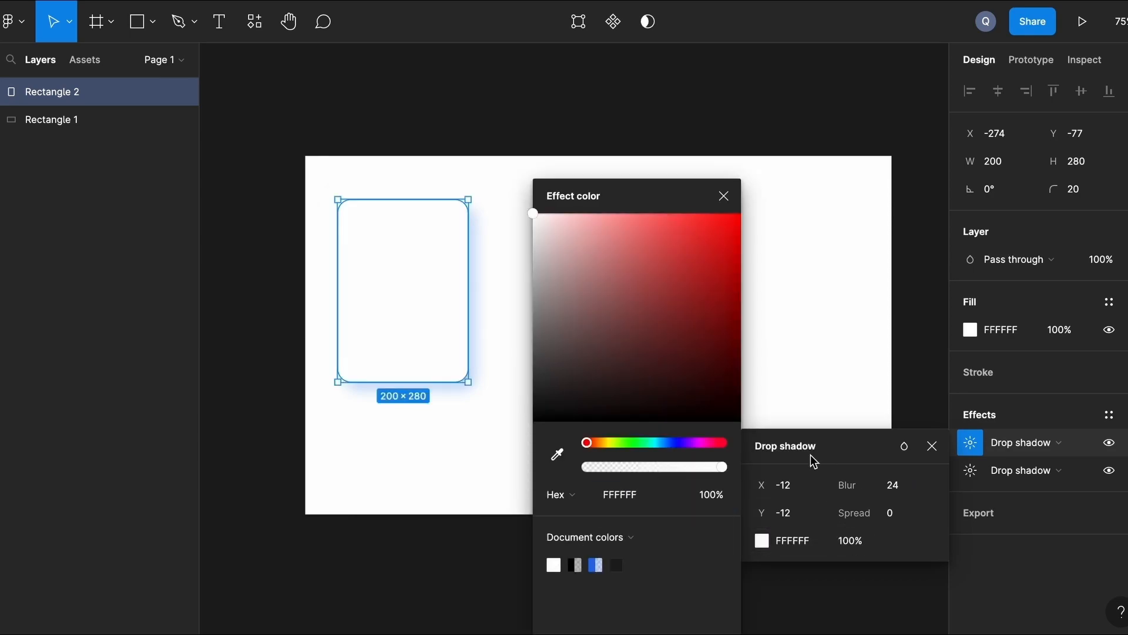
{"action": "left_click_drag", "start_coordinate": [532, 213], "coordinate": [533, 224]}
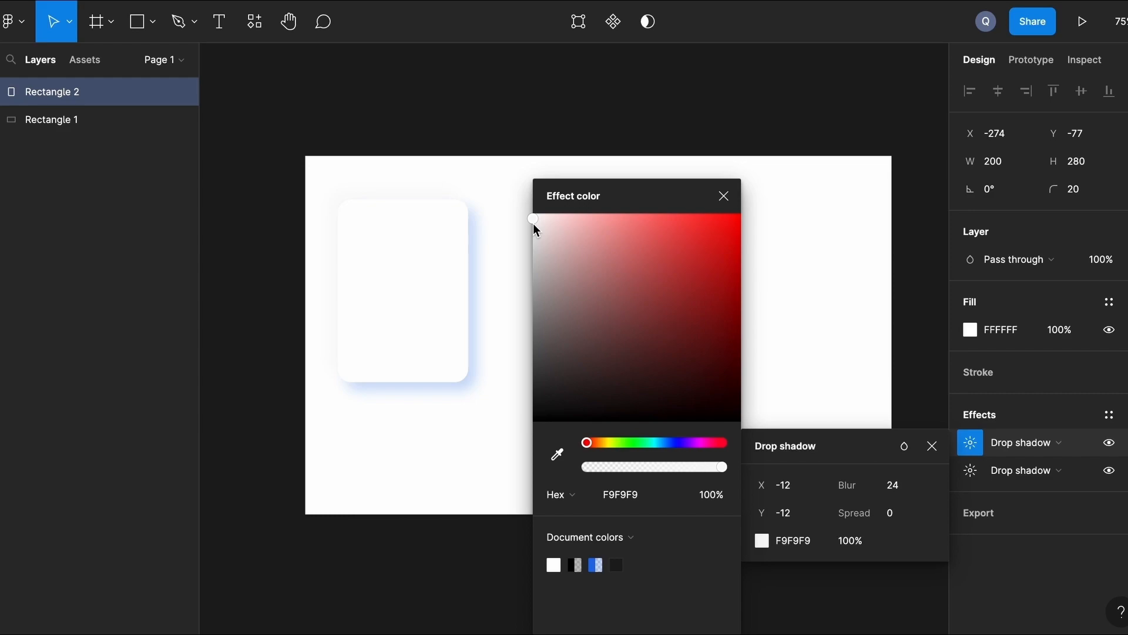
{"action": "left_click", "coordinate": [597, 123]}
{"action": "left_click", "coordinate": [252, 178]}
{"action": "left_click", "coordinate": [145, 37]}
{"action": "left_click", "coordinate": [114, 126]}
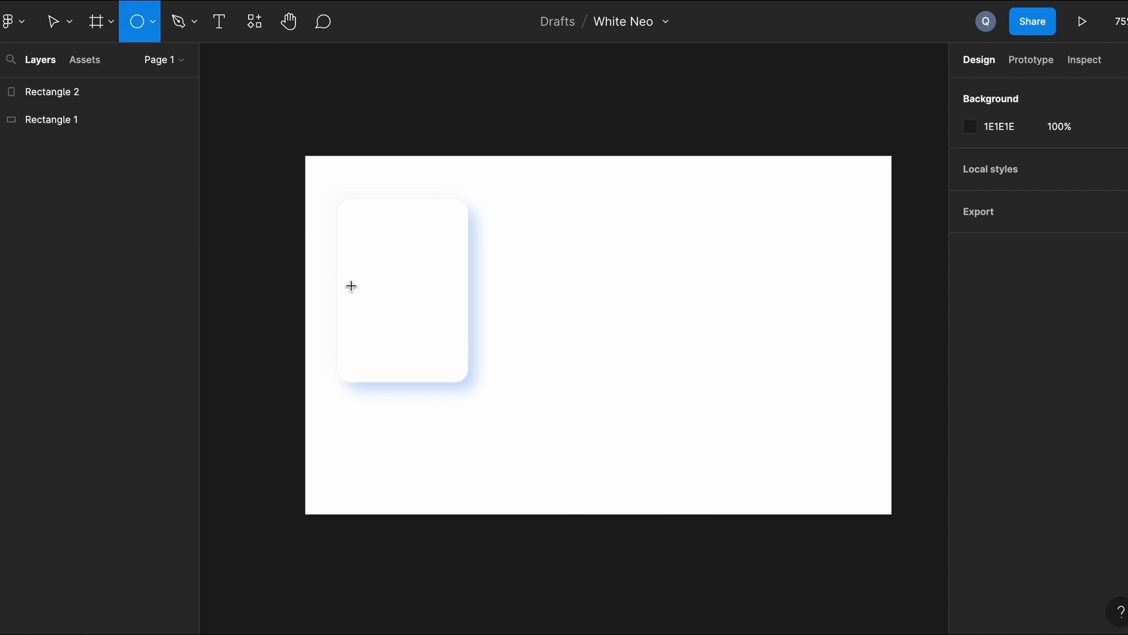
Draw a 100×100 circle and centre it near the top of the card.
{"action": "scroll", "coordinate": [368, 267], "scroll_direction": "up", "scroll_amount": 6}
{"action": "left_click_drag", "start_coordinate": [390, 233], "coordinate": [553, 396]}
{"action": "left_click", "coordinate": [715, 242]}
{"action": "left_click", "coordinate": [476, 307]}
{"action": "left_click_drag", "start_coordinate": [475, 308], "coordinate": [451, 264]}
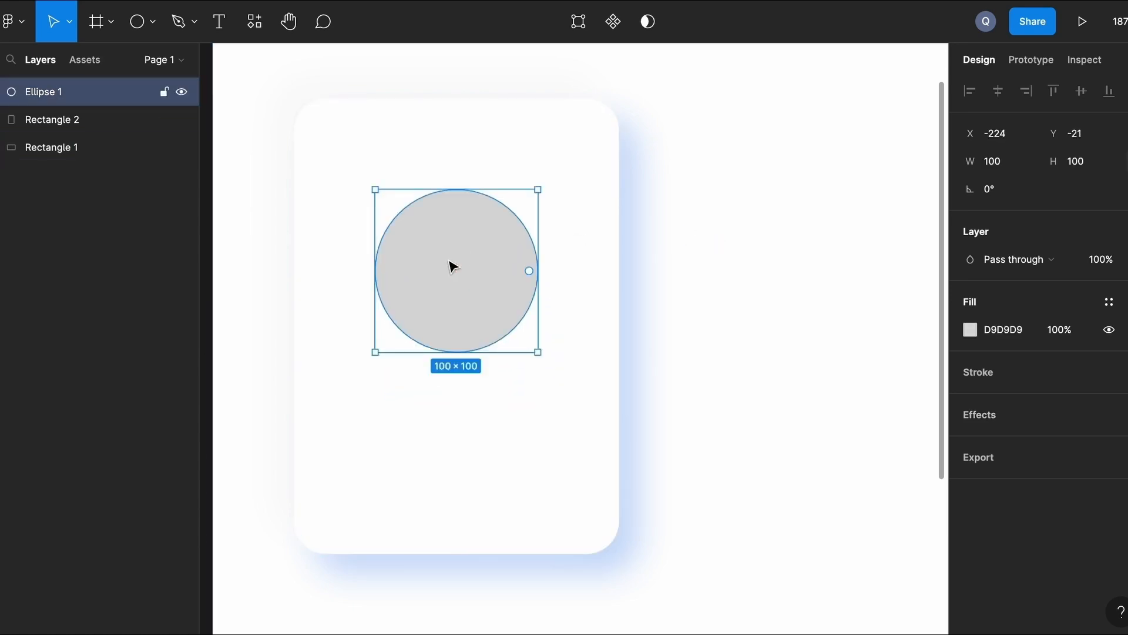
{"action": "key", "text": "alt"}
{"action": "key", "text": "Up"}
{"action": "key", "text": "Up"}
{"action": "key", "text": "Up"}
{"action": "key", "text": "Up"}
{"action": "key", "text": "Up"}
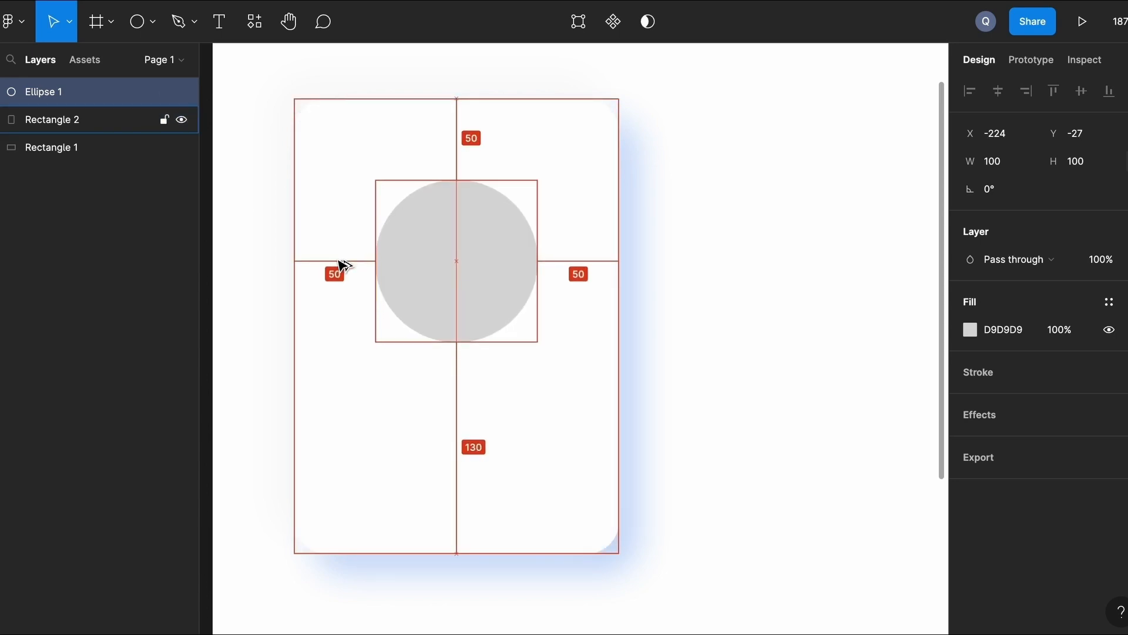
Add an effect to the circle and change it to Inner shadow.
{"action": "left_click", "coordinate": [1109, 414]}
{"action": "left_click", "coordinate": [1052, 440]}
{"action": "left_click", "coordinate": [1046, 421]}
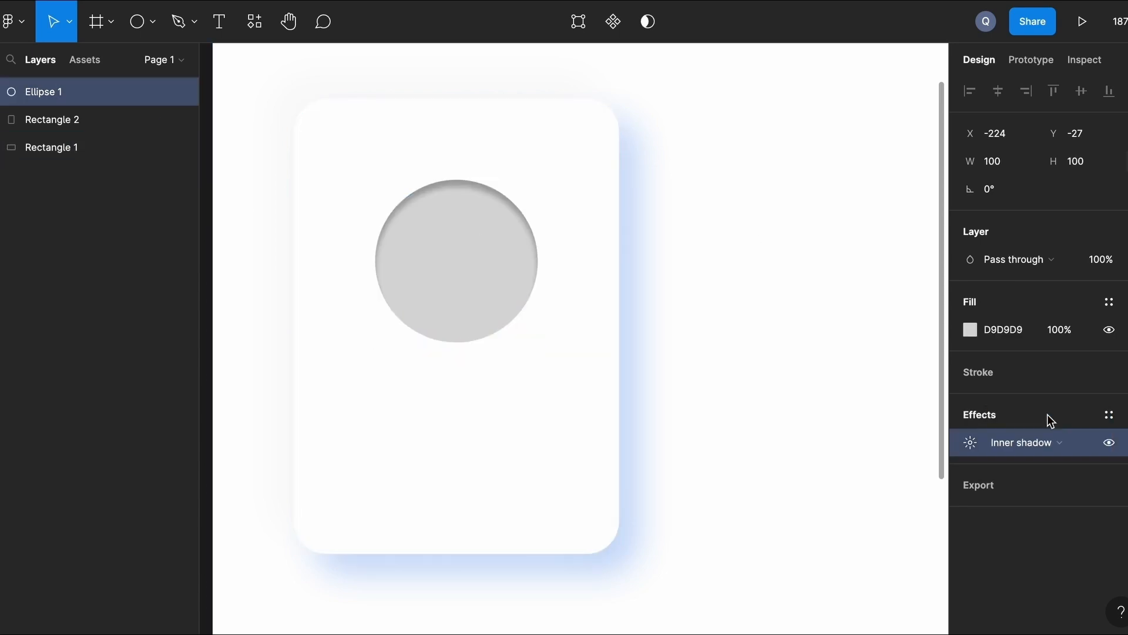
{"action": "left_click", "coordinate": [970, 442]}
Set the inner shadow to offset 8, 8 with blur 16.
{"action": "type", "text": "8"}
{"action": "left_click", "coordinate": [798, 512]}
{"action": "type", "text": "8"}
{"action": "key", "text": "Return"}
{"action": "left_click", "coordinate": [886, 486]}
{"action": "type", "text": "16"}
{"action": "key", "text": "Return"}
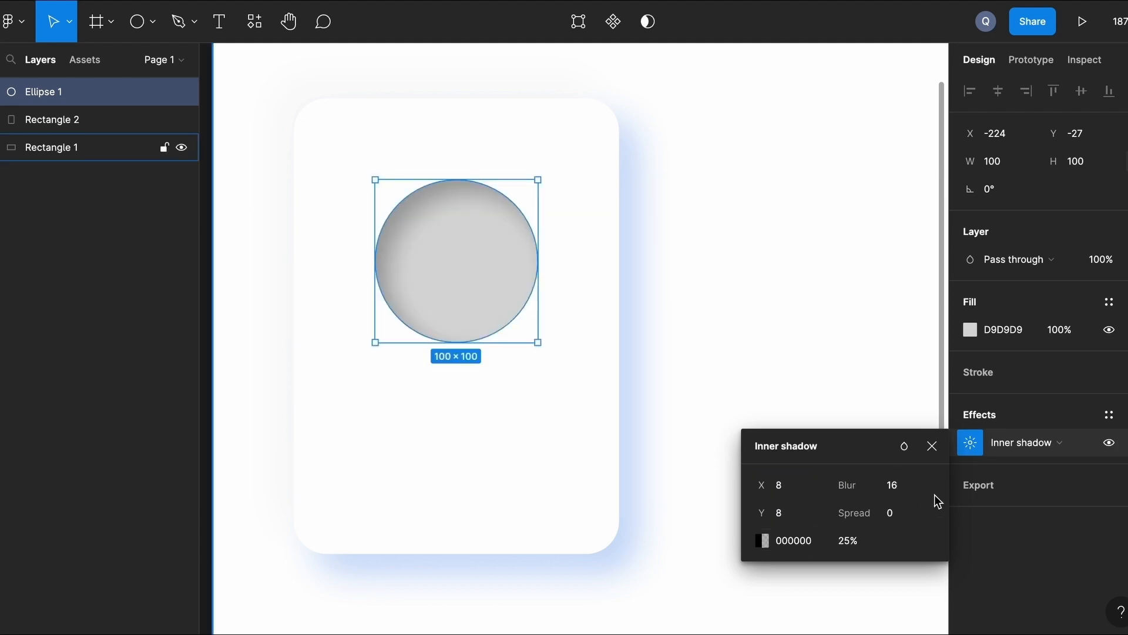
{"action": "left_click", "coordinate": [791, 315]}
{"action": "scroll", "coordinate": [791, 316], "scroll_direction": "down", "scroll_amount": 1}
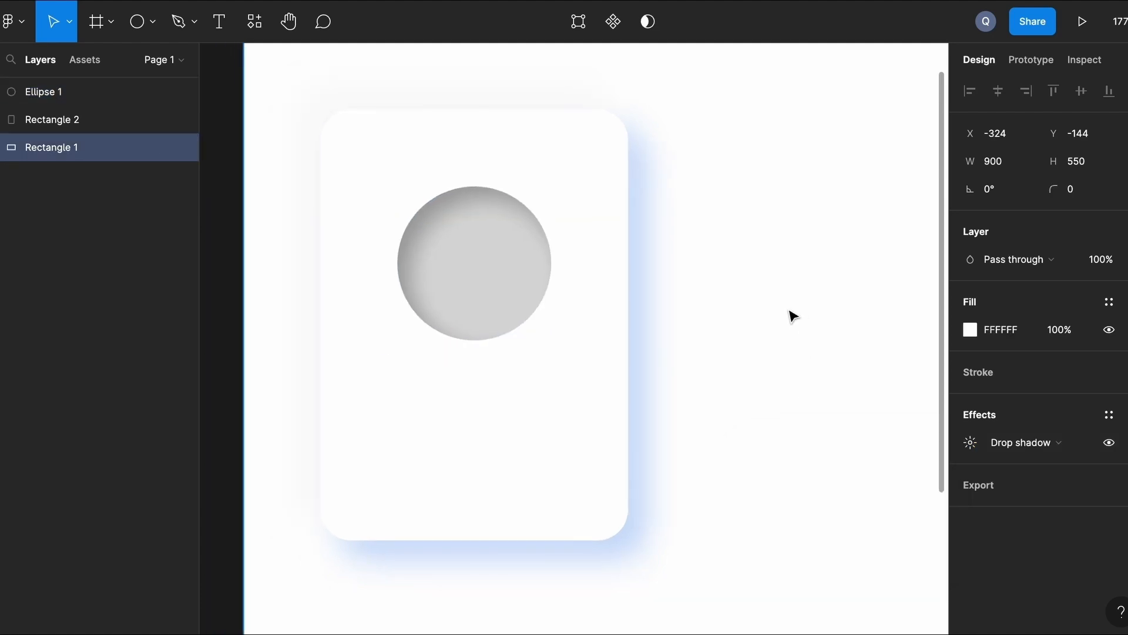
{"action": "scroll", "coordinate": [792, 315], "scroll_direction": "right", "scroll_amount": 1}
{"action": "scroll", "coordinate": [791, 316], "scroll_direction": "down", "scroll_amount": 1}
{"action": "scroll", "coordinate": [792, 316], "scroll_direction": "up", "scroll_amount": 1}
{"action": "scroll", "coordinate": [733, 238], "scroll_direction": "up", "scroll_amount": 1}
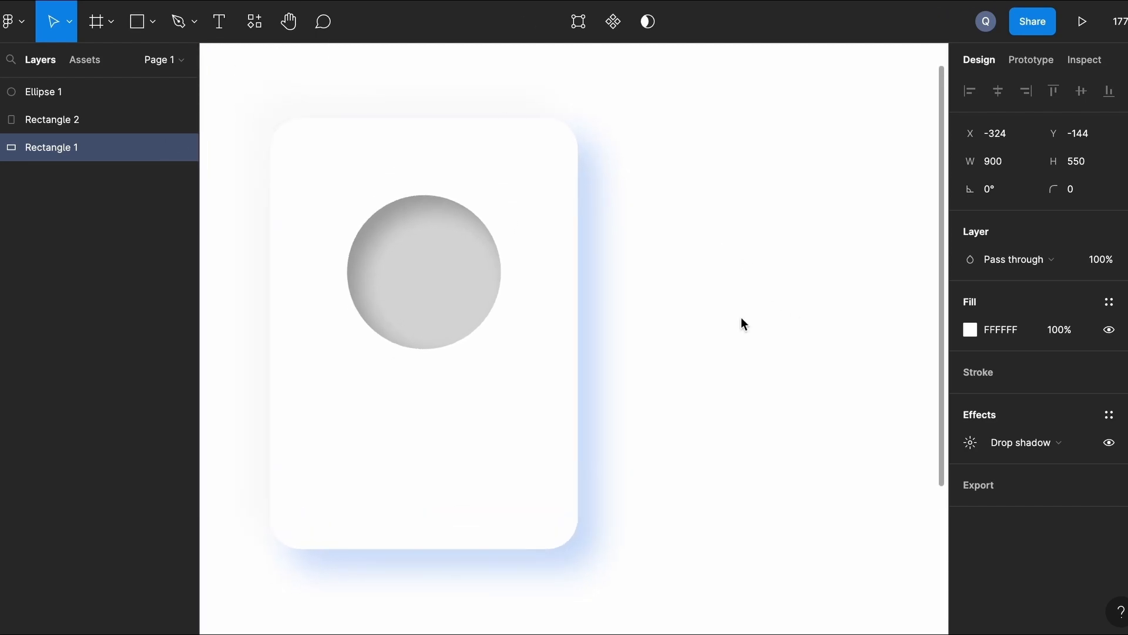
Draw an 85×85 circle centred over the recessed circle.
{"action": "left_click", "coordinate": [157, 29]}
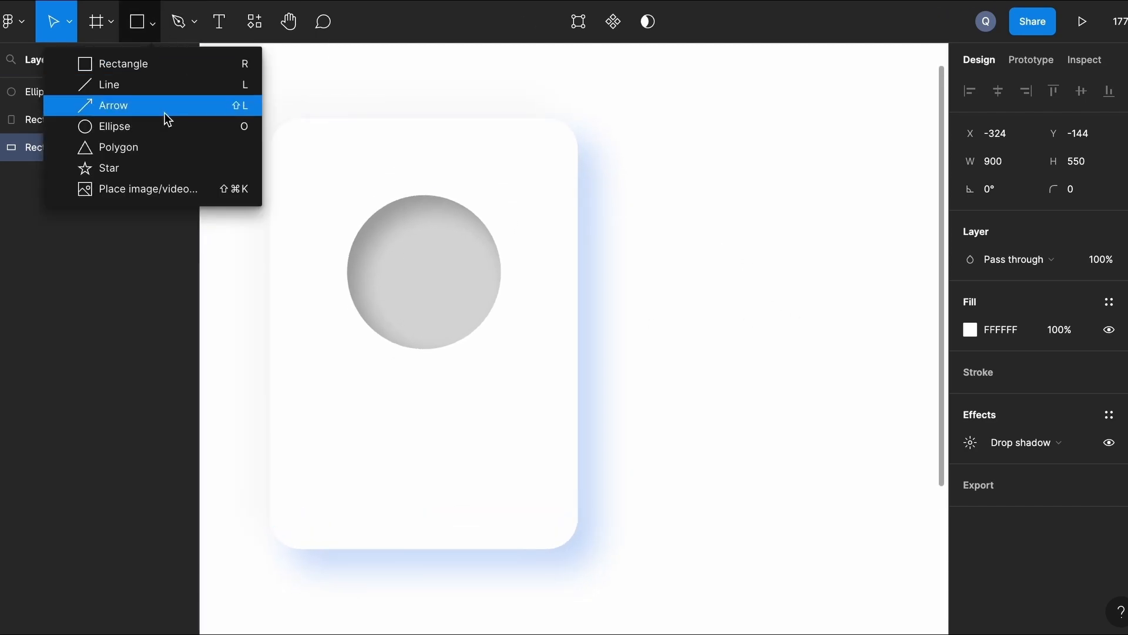
{"action": "left_click", "coordinate": [164, 124]}
{"action": "left_click_drag", "start_coordinate": [378, 240], "coordinate": [474, 334]}
{"action": "left_click_drag", "start_coordinate": [372, 234], "coordinate": [346, 211]}
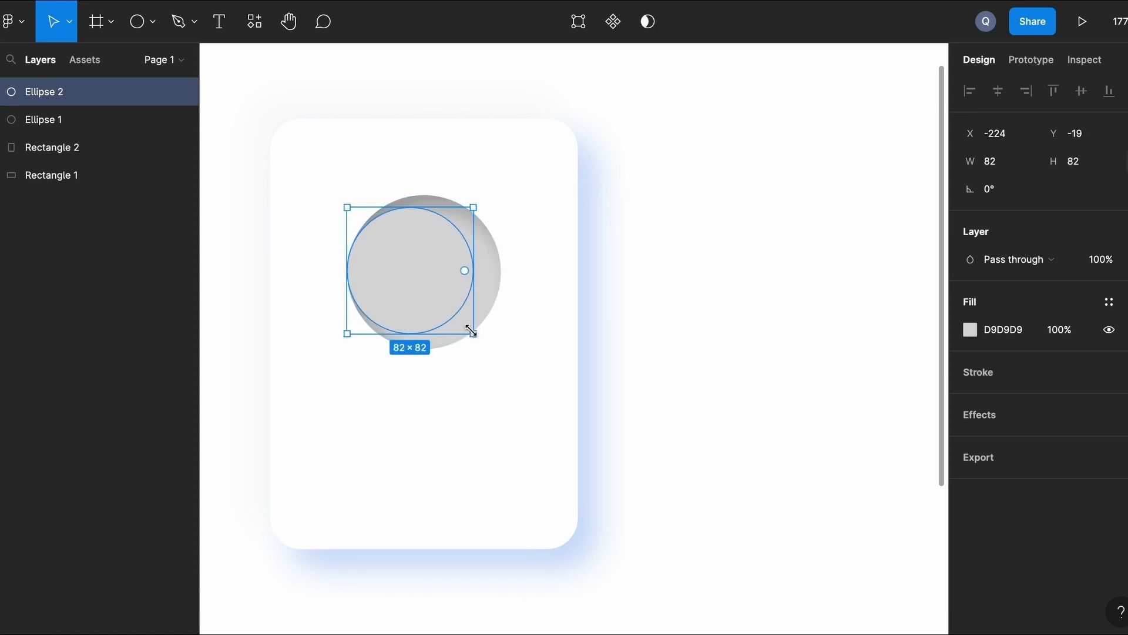
{"action": "mouse_move", "coordinate": [474, 337]}
{"action": "left_mouse_down"}
{"action": "mouse_move", "coordinate": [486, 348]}
{"action": "mouse_move", "coordinate": [478, 338]}
{"action": "left_mouse_up"}
{"action": "left_click_drag", "start_coordinate": [416, 277], "coordinate": [428, 275]}
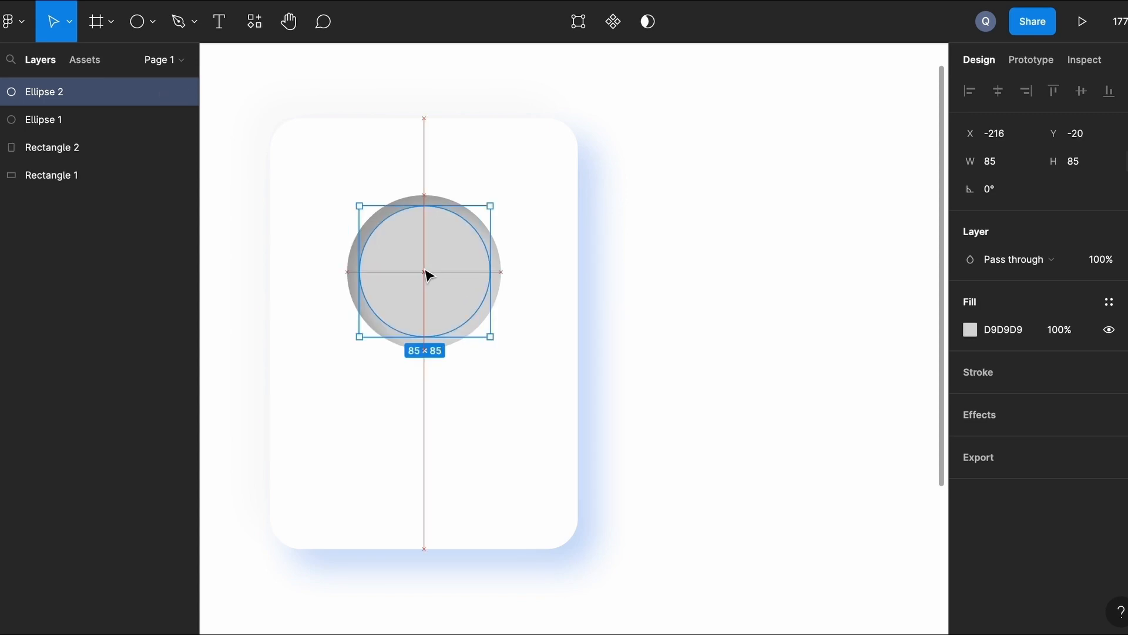
{"action": "left_click", "coordinate": [840, 485]}
{"action": "left_click", "coordinate": [432, 275]}
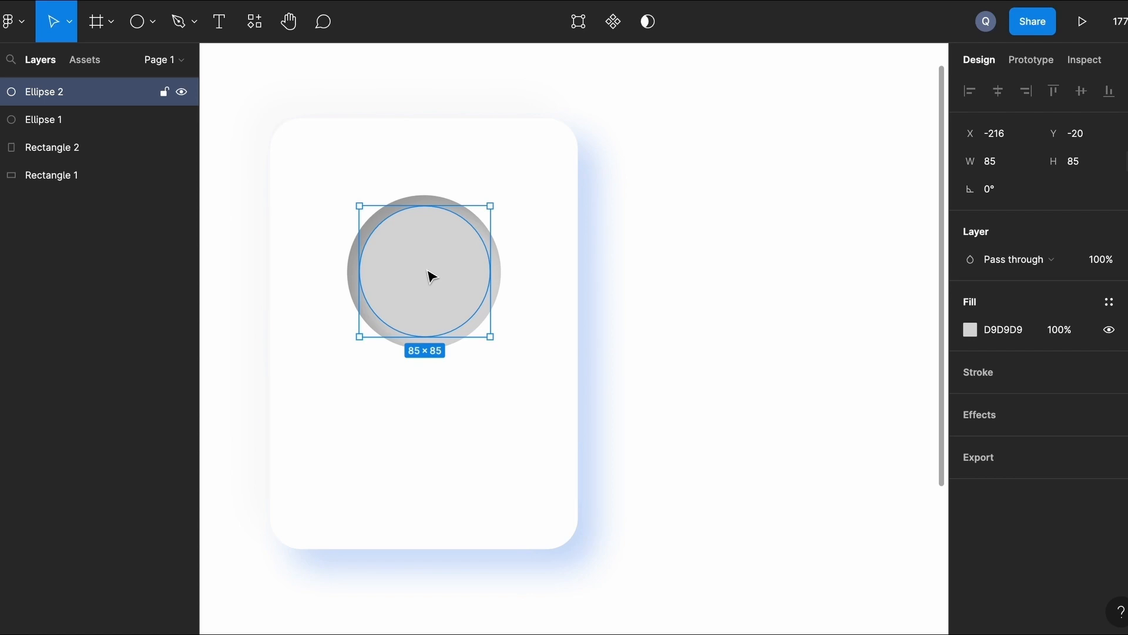
Fill the small circle pure red FF0000.
{"action": "left_click", "coordinate": [972, 329]}
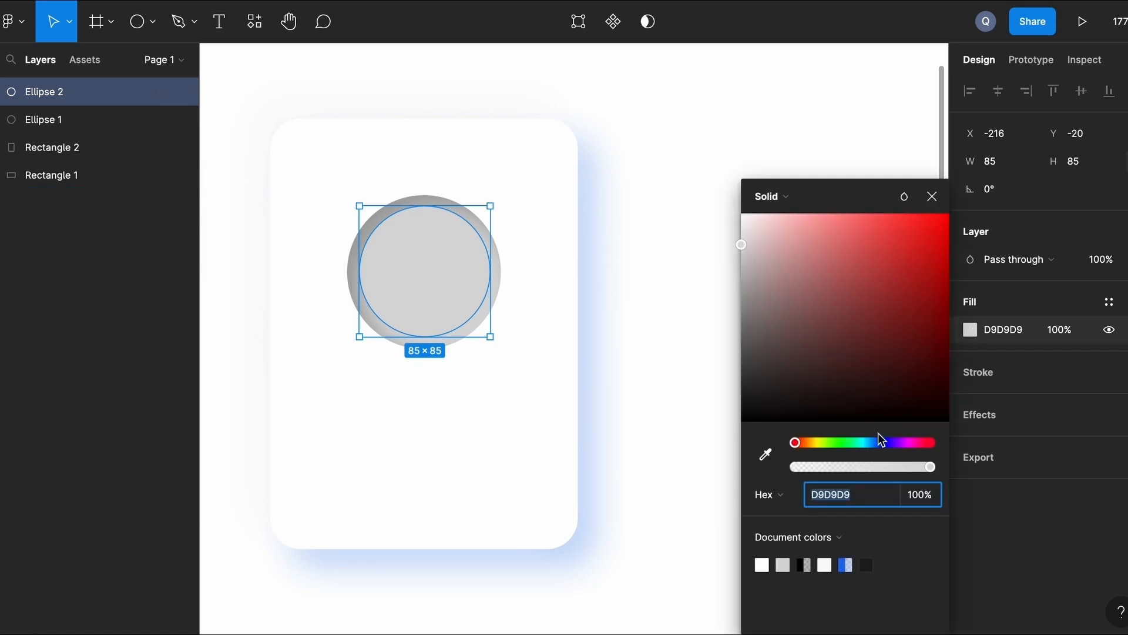
{"action": "left_click", "coordinate": [926, 324]}
{"action": "left_click_drag", "start_coordinate": [926, 324], "coordinate": [948, 214]}
{"action": "left_click", "coordinate": [676, 223]}
{"action": "scroll", "coordinate": [664, 355], "scroll_direction": "up", "scroll_amount": 1}
{"action": "scroll", "coordinate": [664, 355], "scroll_direction": "up", "scroll_amount": 5}
{"action": "scroll", "coordinate": [664, 355], "scroll_direction": "left", "scroll_amount": 6}
{"action": "scroll", "coordinate": [479, 259], "scroll_direction": "down", "scroll_amount": 5}
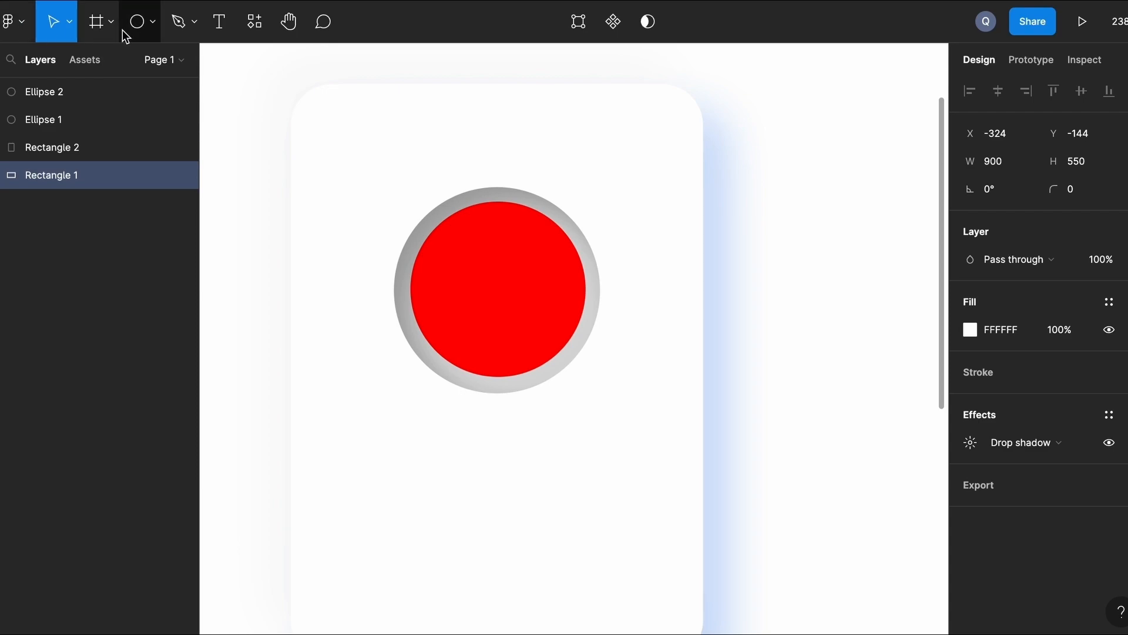
Place the Profile pic image into the red inner circle.
{"action": "left_click", "coordinate": [155, 26]}
{"action": "left_click", "coordinate": [143, 189]}
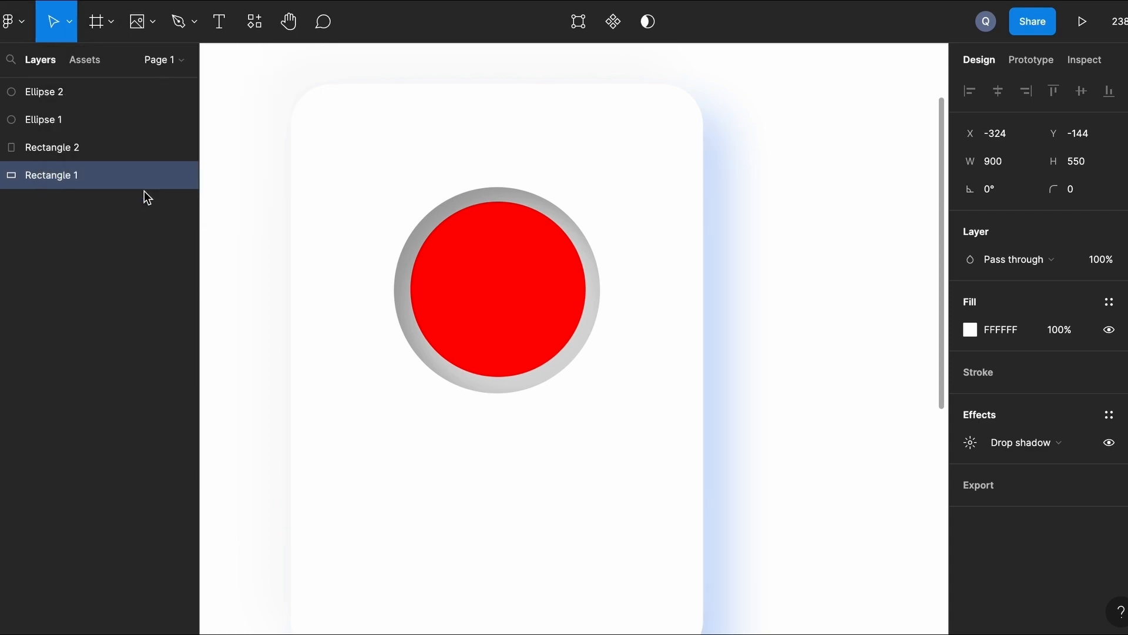
{"action": "left_click", "coordinate": [388, 262]}
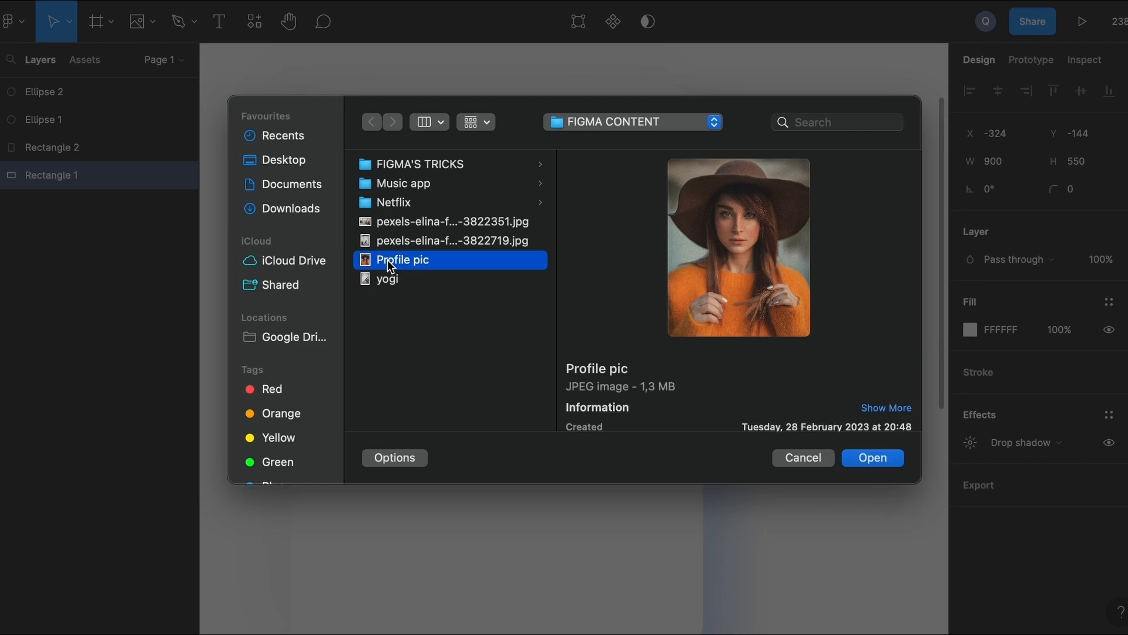
{"action": "double_click", "coordinate": [389, 262]}
{"action": "left_click", "coordinate": [475, 262]}
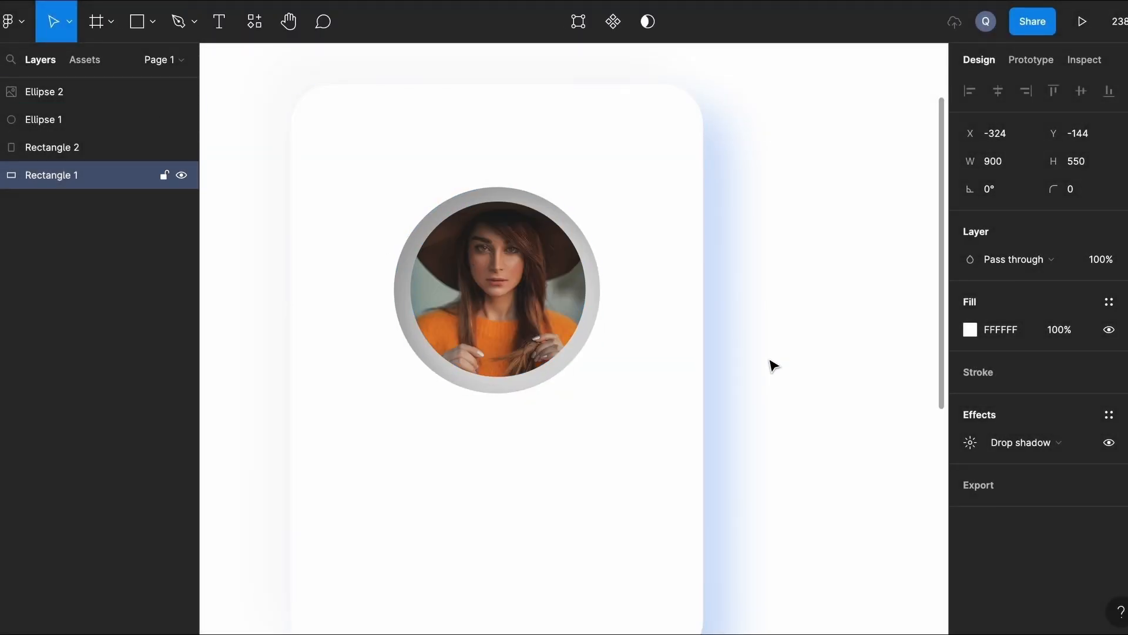
{"action": "scroll", "coordinate": [769, 362], "scroll_direction": "down", "scroll_amount": 2}
{"action": "scroll", "coordinate": [770, 362], "scroll_direction": "down", "scroll_amount": 3}
{"action": "scroll", "coordinate": [769, 362], "scroll_direction": "up", "scroll_amount": 2}
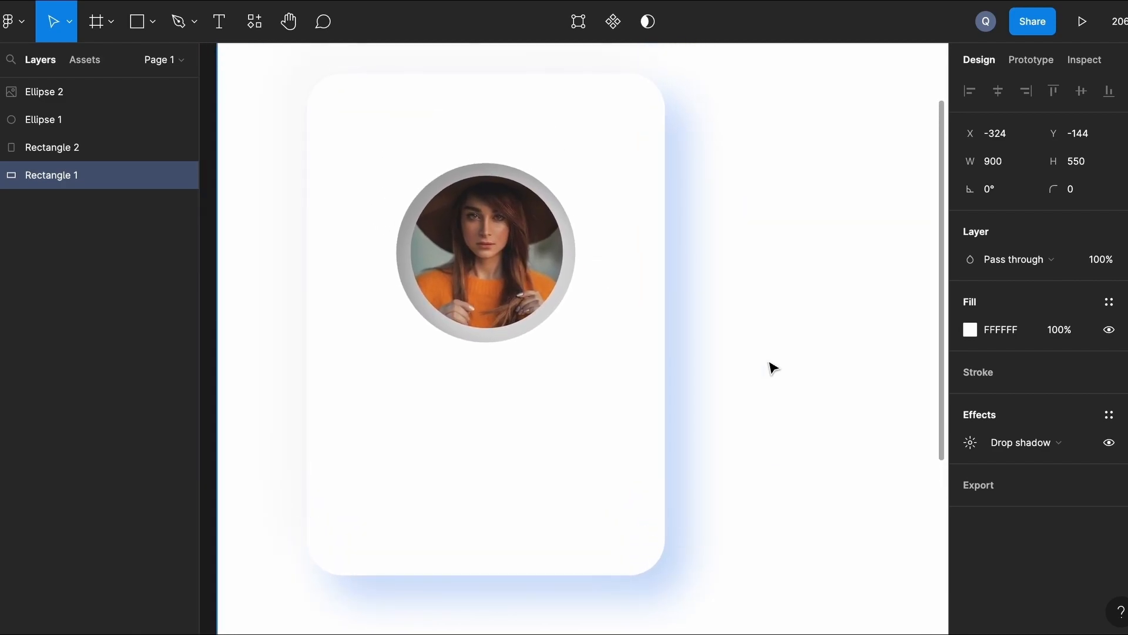
Type the person's full name as a text label below the photo.
{"action": "key", "text": "t"}
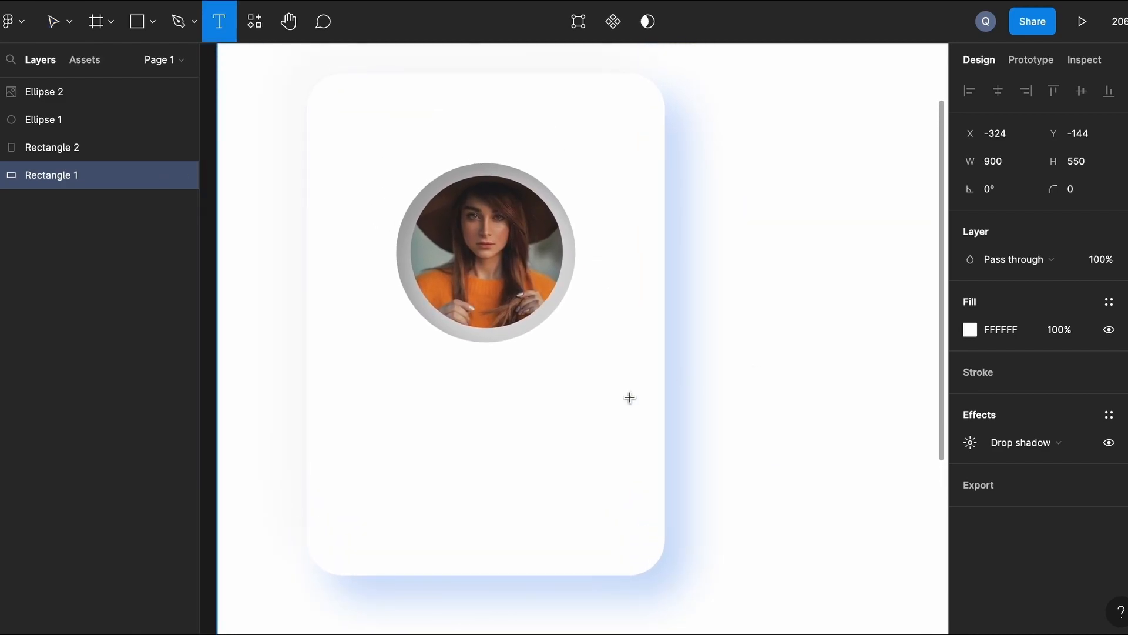
{"action": "left_click", "coordinate": [336, 435]}
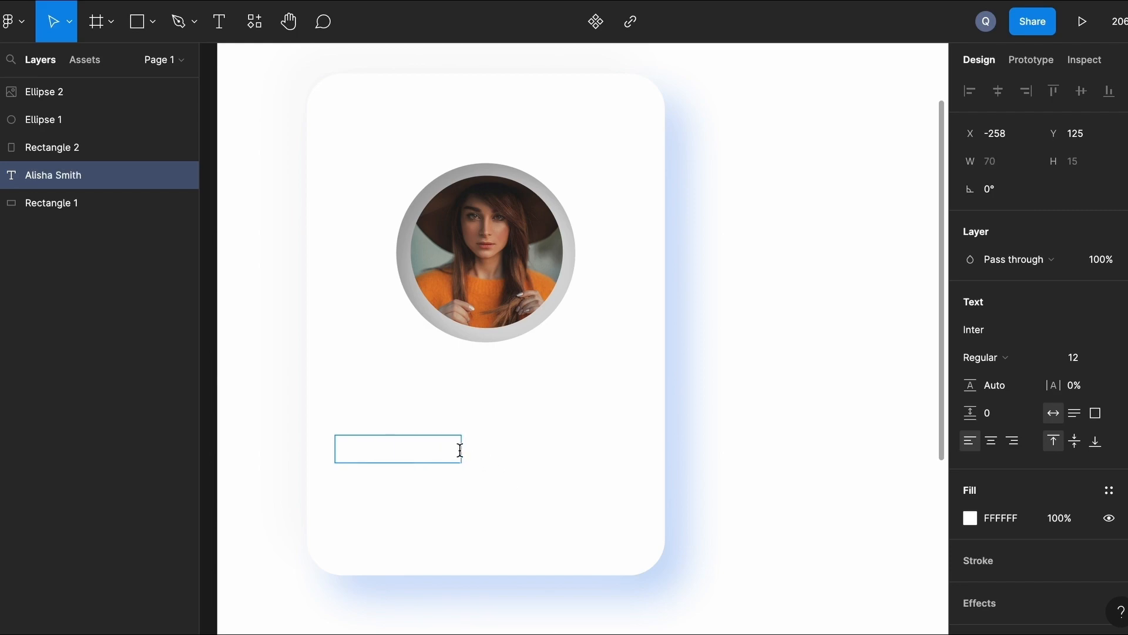
{"action": "left_click_drag", "start_coordinate": [460, 450], "coordinate": [327, 453]}
Make the name text black 000000.
{"action": "left_click", "coordinate": [970, 518]}
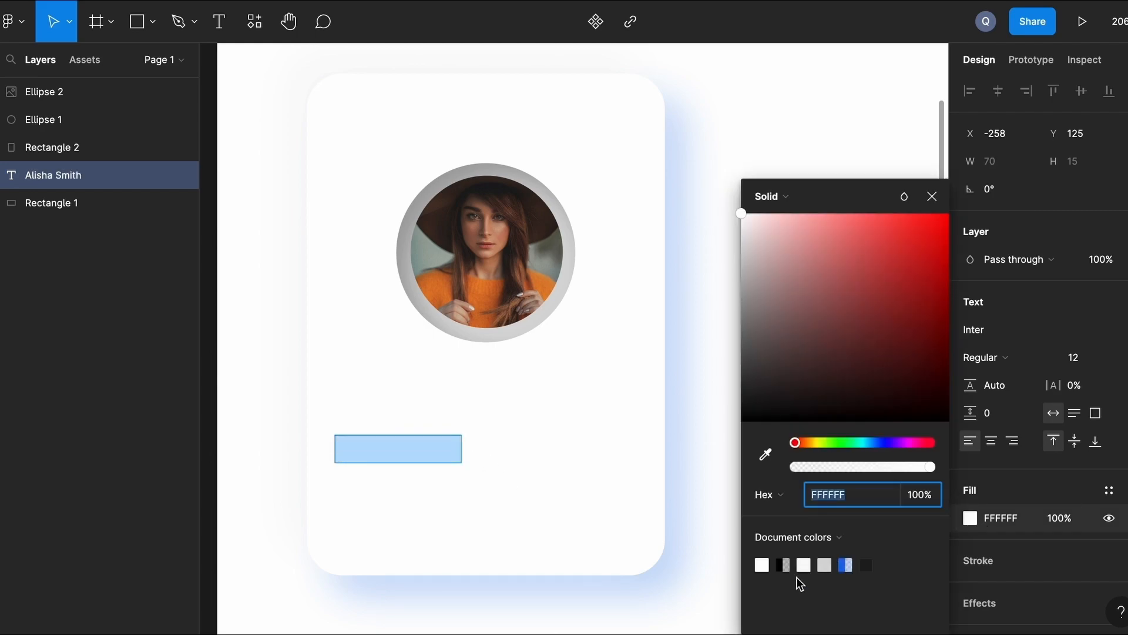
{"action": "left_click", "coordinate": [871, 563]}
{"action": "left_click_drag", "start_coordinate": [742, 398], "coordinate": [743, 444]}
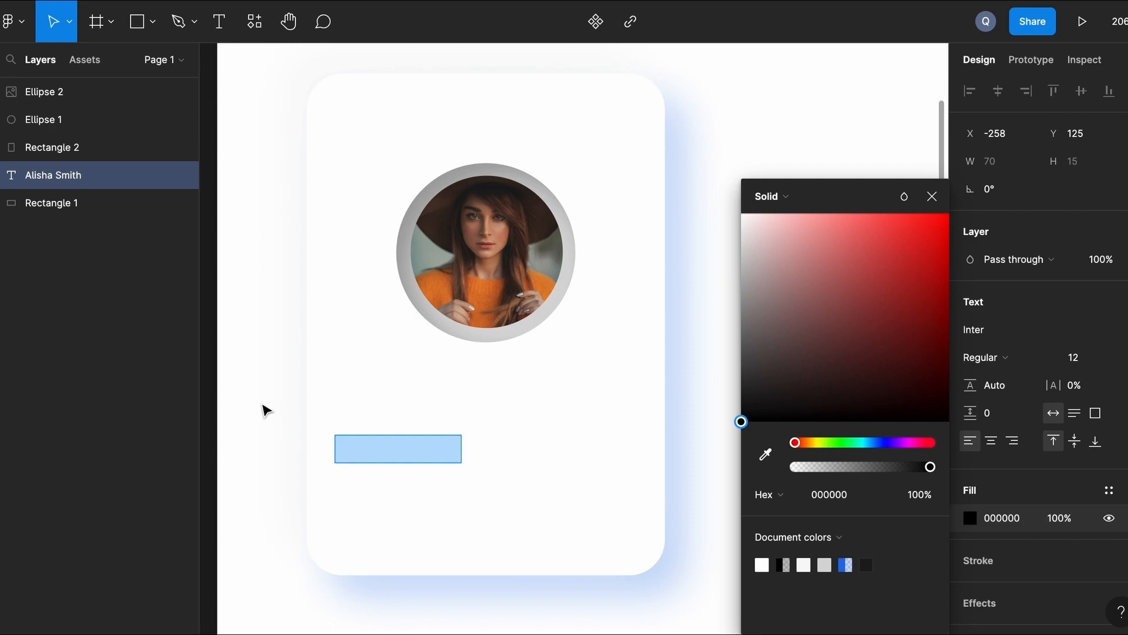
{"action": "key", "text": "Escape"}
Bring the name label in front of the card.
{"action": "right_click", "coordinate": [377, 448]}
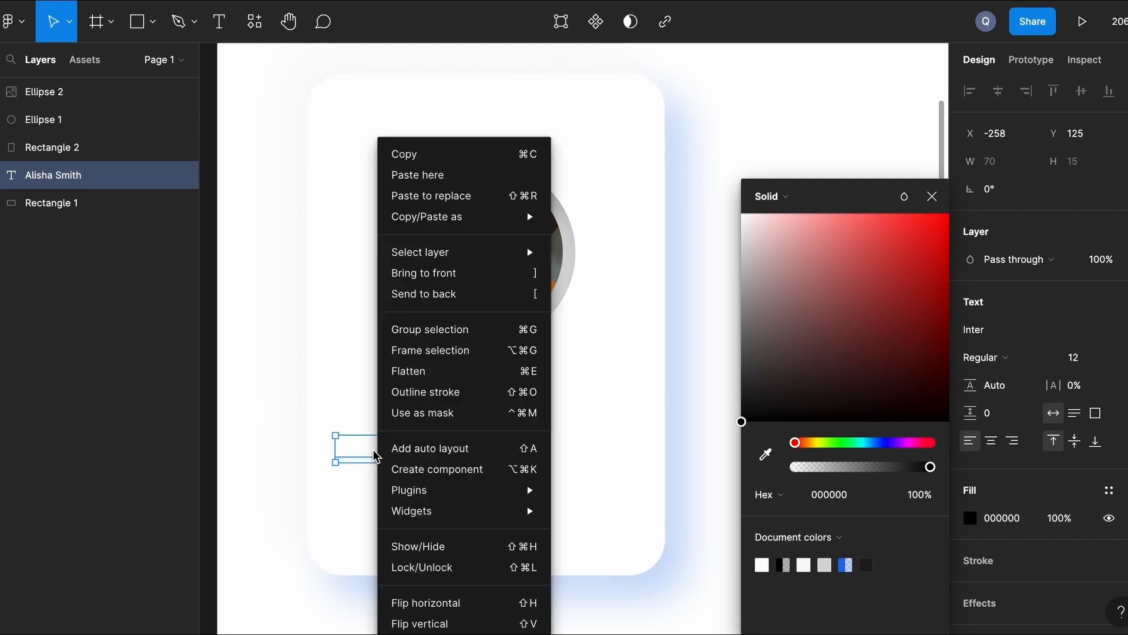
{"action": "left_click", "coordinate": [450, 272]}
{"action": "left_click", "coordinate": [932, 196]}
{"action": "left_click", "coordinate": [784, 339]}
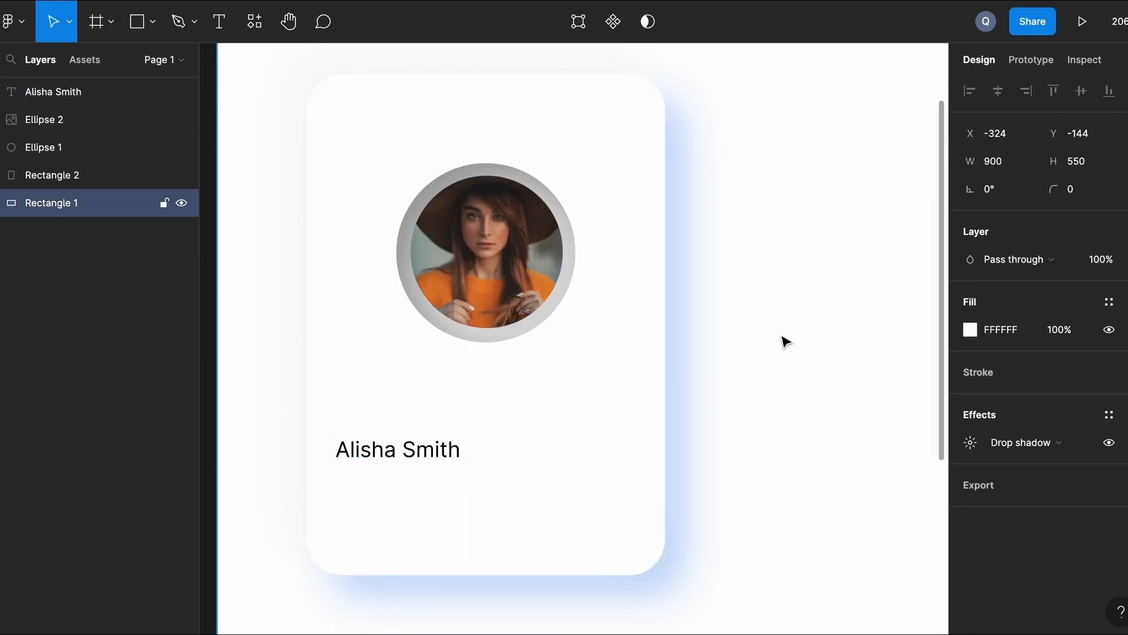
{"action": "scroll", "coordinate": [784, 341], "scroll_direction": "left", "scroll_amount": 3}
{"action": "scroll", "coordinate": [785, 341], "scroll_direction": "up", "scroll_amount": 1}
{"action": "scroll", "coordinate": [784, 341], "scroll_direction": "up", "scroll_amount": 2}
{"action": "scroll", "coordinate": [785, 341], "scroll_direction": "down", "scroll_amount": 2}
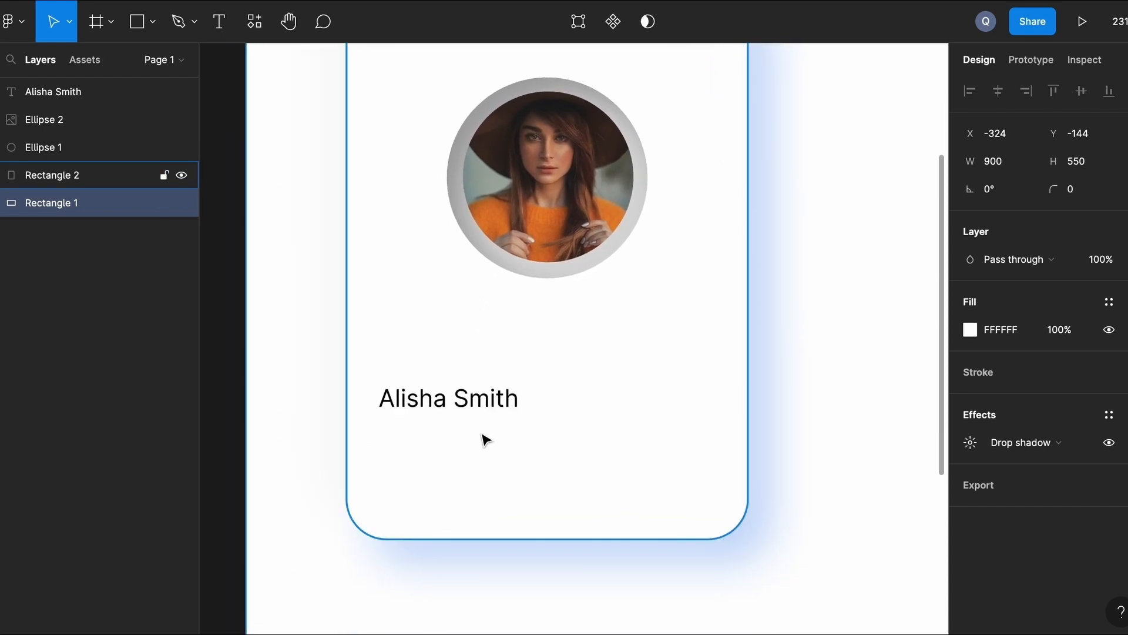
Add a black 'Web Designer' text line below the name.
{"action": "key", "text": "t"}
{"action": "left_click", "coordinate": [383, 424]}
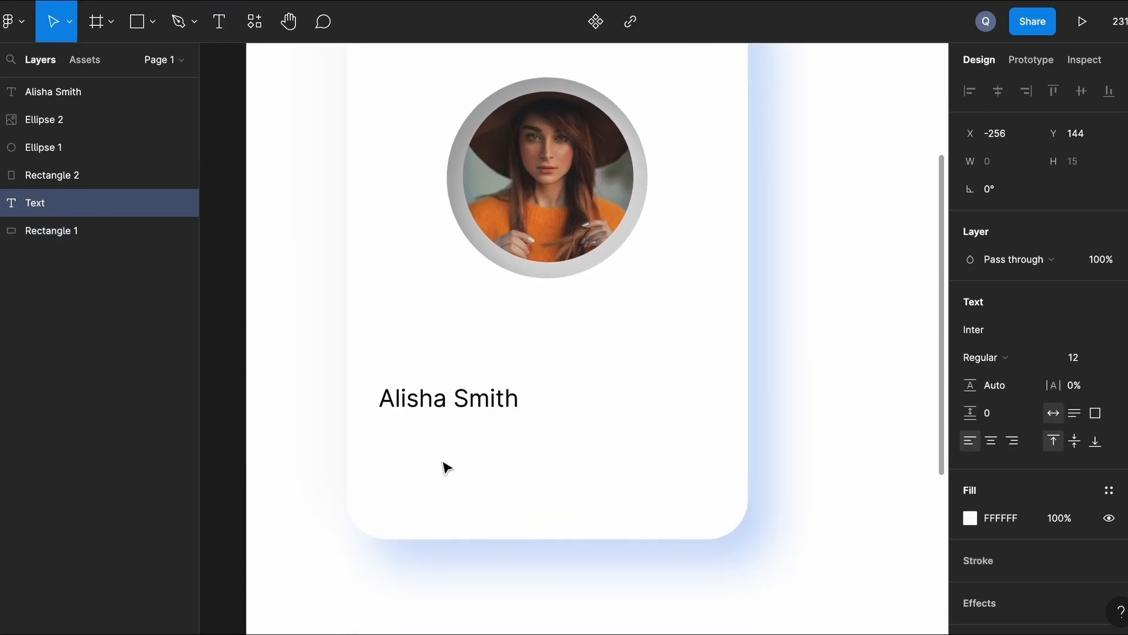
{"action": "type", "text": "Web Designer"}
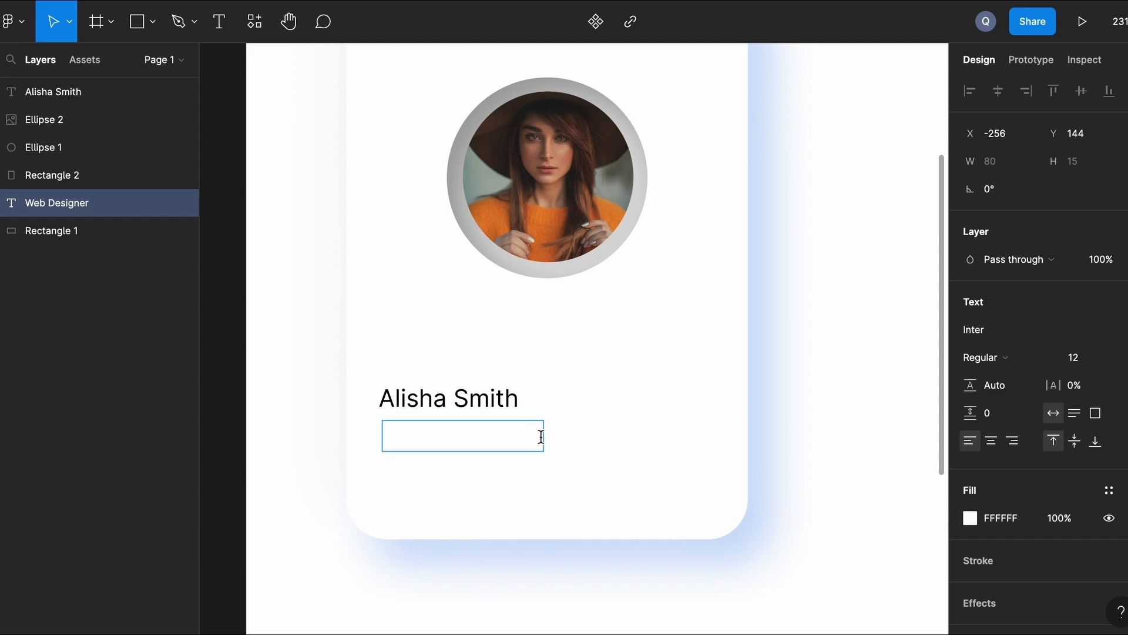
{"action": "left_click_drag", "start_coordinate": [542, 437], "coordinate": [367, 433]}
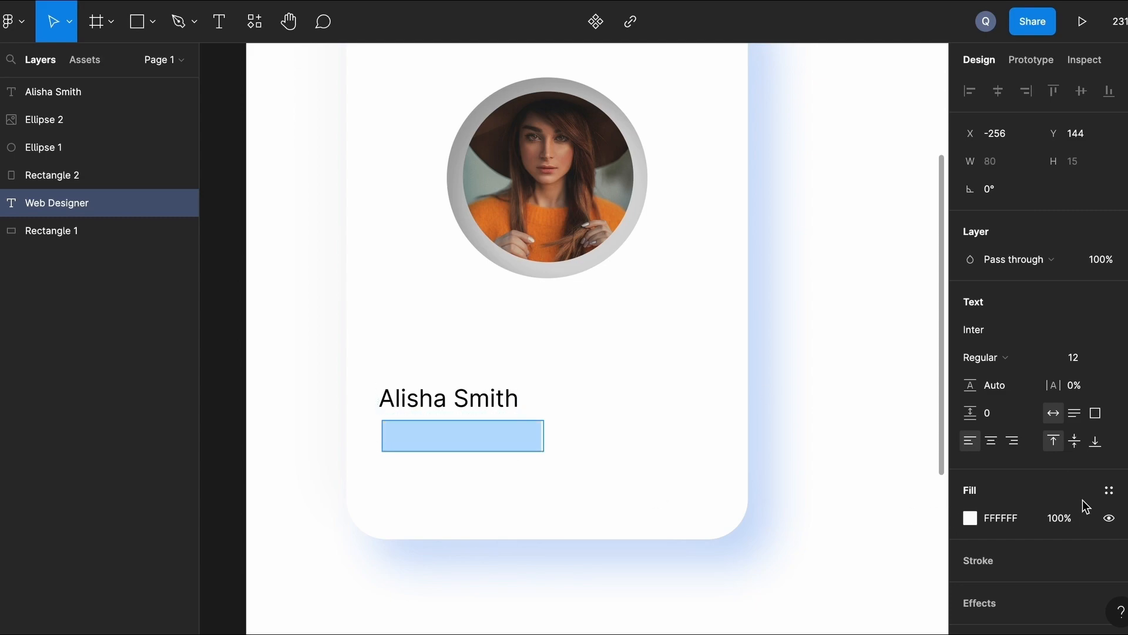
{"action": "left_click", "coordinate": [970, 518]}
{"action": "left_click", "coordinate": [887, 563]}
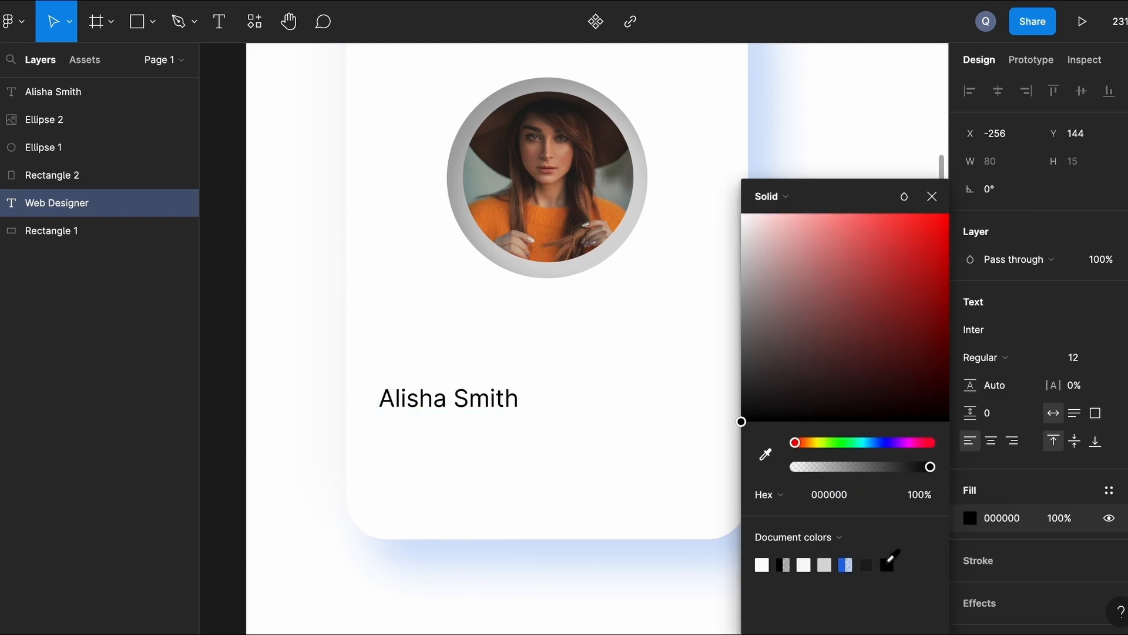
{"action": "right_click", "coordinate": [480, 445]}
{"action": "key", "text": "Escape"}
{"action": "key", "text": "Escape"}
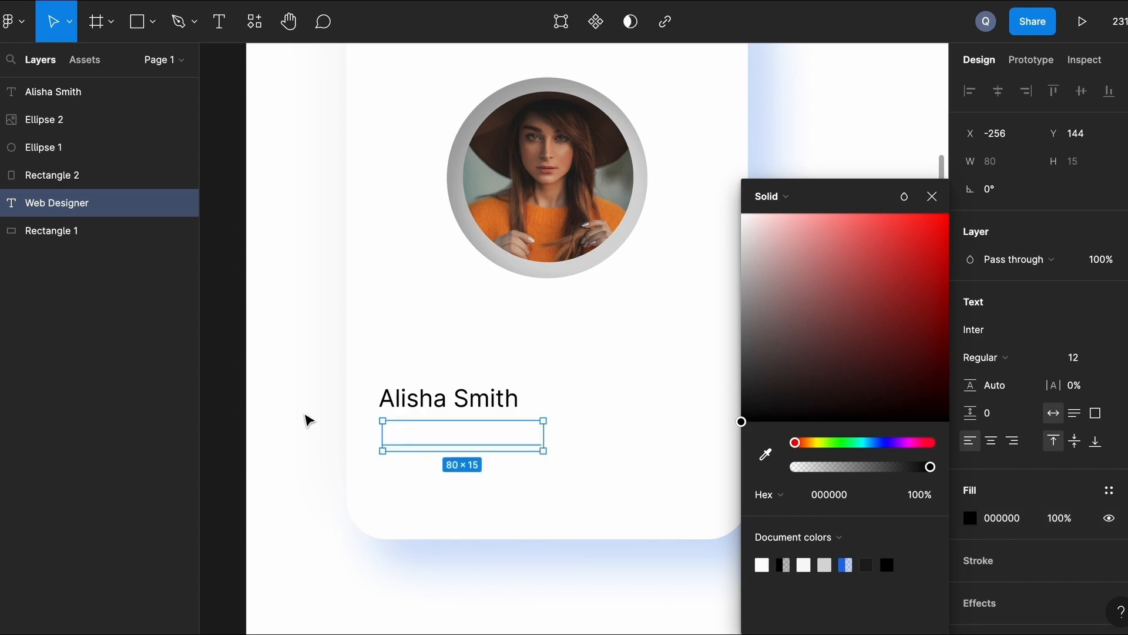
Bring the 'Web Designer' text to front and set its font size to 8.
{"action": "right_click", "coordinate": [479, 443]}
{"action": "left_click", "coordinate": [554, 274]}
{"action": "left_click", "coordinate": [1078, 364]}
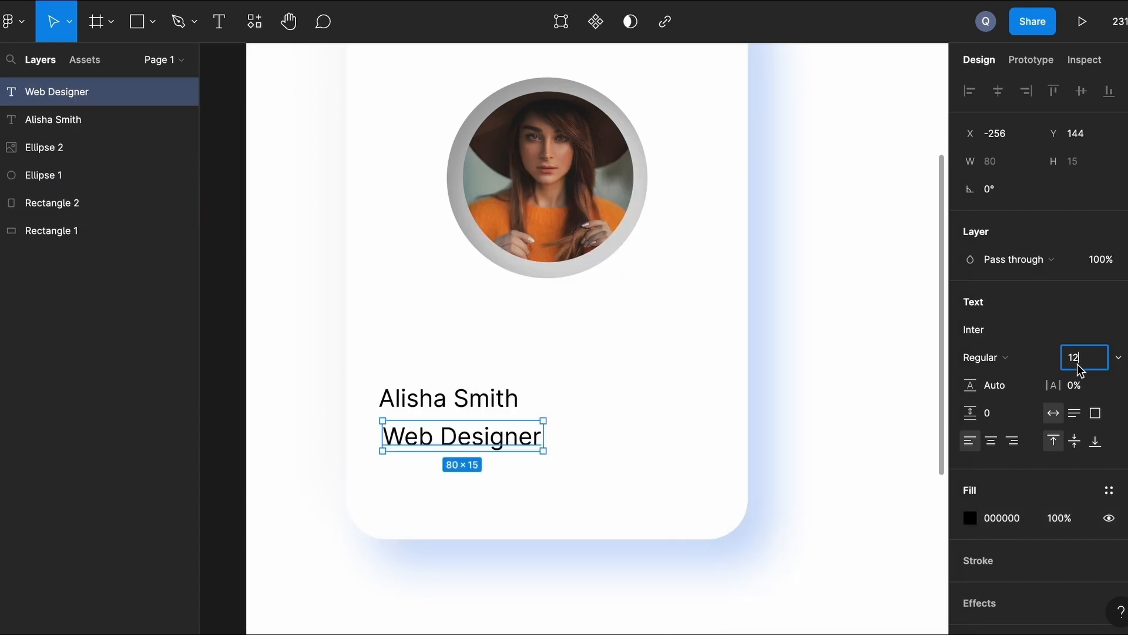
{"action": "type", "text": "10"}
{"action": "key", "text": "Return"}
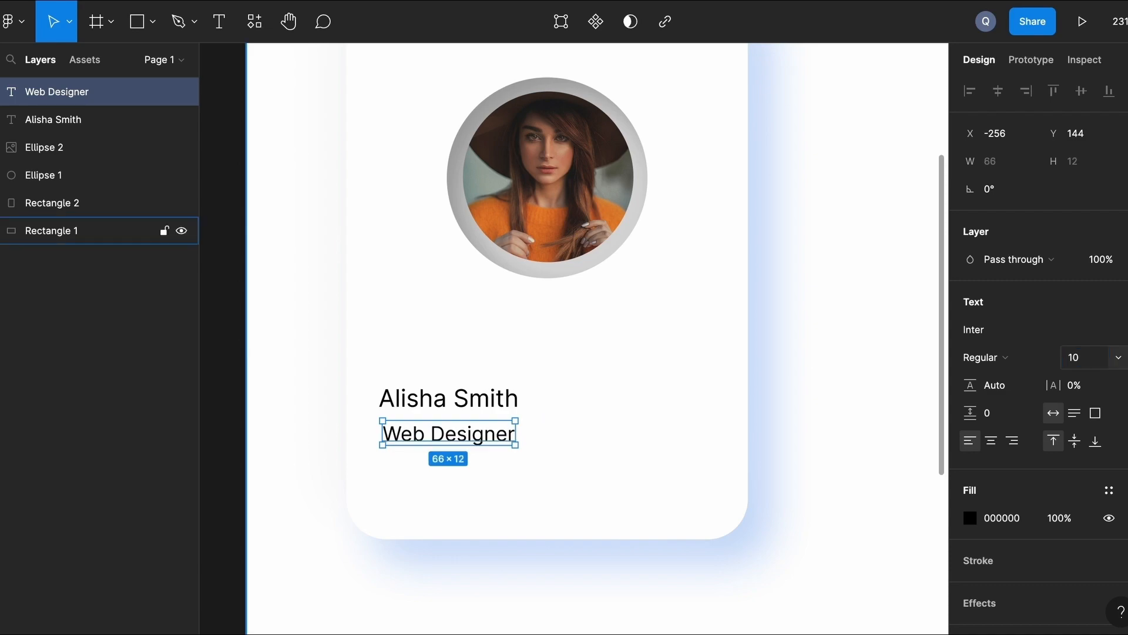
{"action": "left_click", "coordinate": [1088, 360]}
{"action": "type", "text": "8"}
{"action": "key", "text": "Return"}
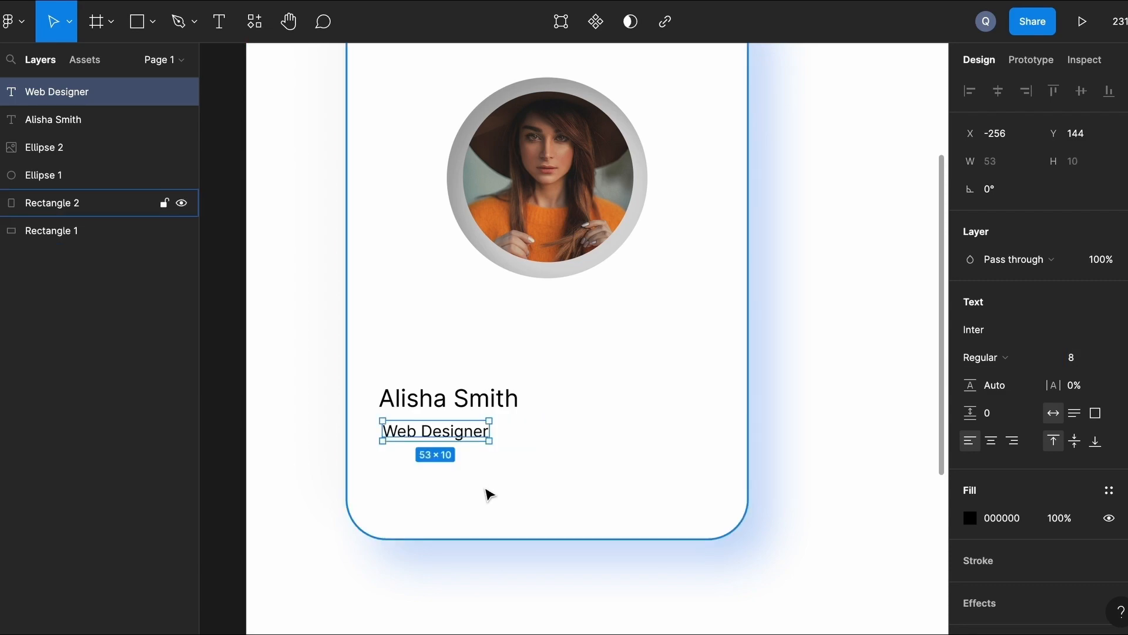
{"action": "left_click", "coordinate": [286, 353]}
Move the name and 'Web Designer' lines together up toward the photo.
{"action": "scroll", "coordinate": [496, 392], "scroll_direction": "left", "scroll_amount": 2}
{"action": "left_click", "coordinate": [496, 393]}
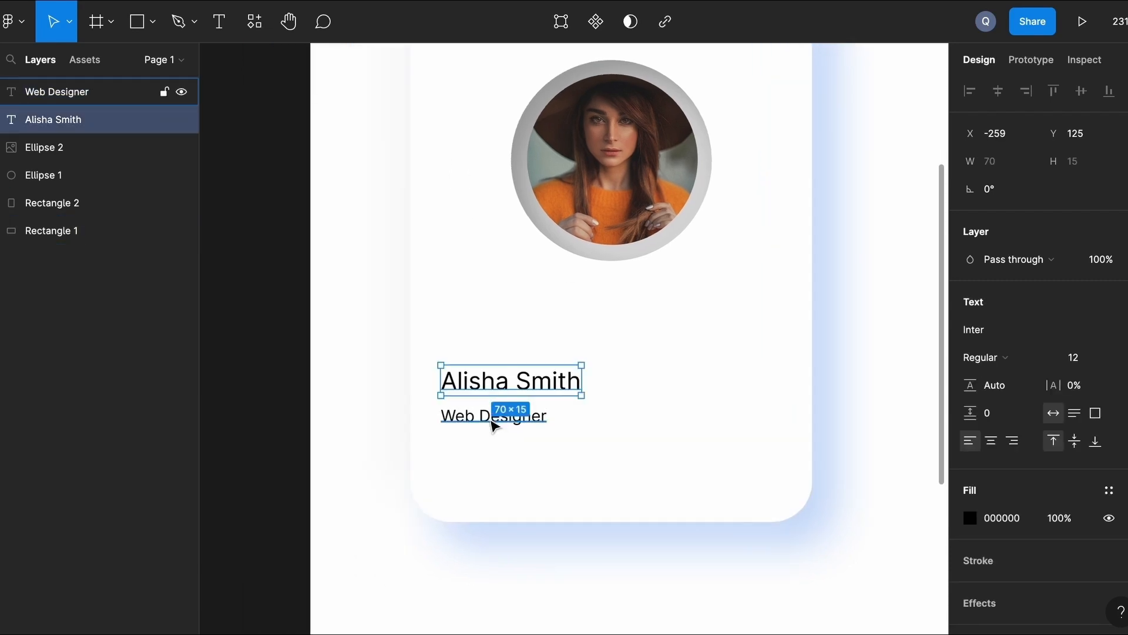
{"action": "left_click", "coordinate": [494, 418], "text": "shift"}
{"action": "left_click_drag", "start_coordinate": [500, 382], "coordinate": [501, 353]}
{"action": "left_click", "coordinate": [360, 392]}
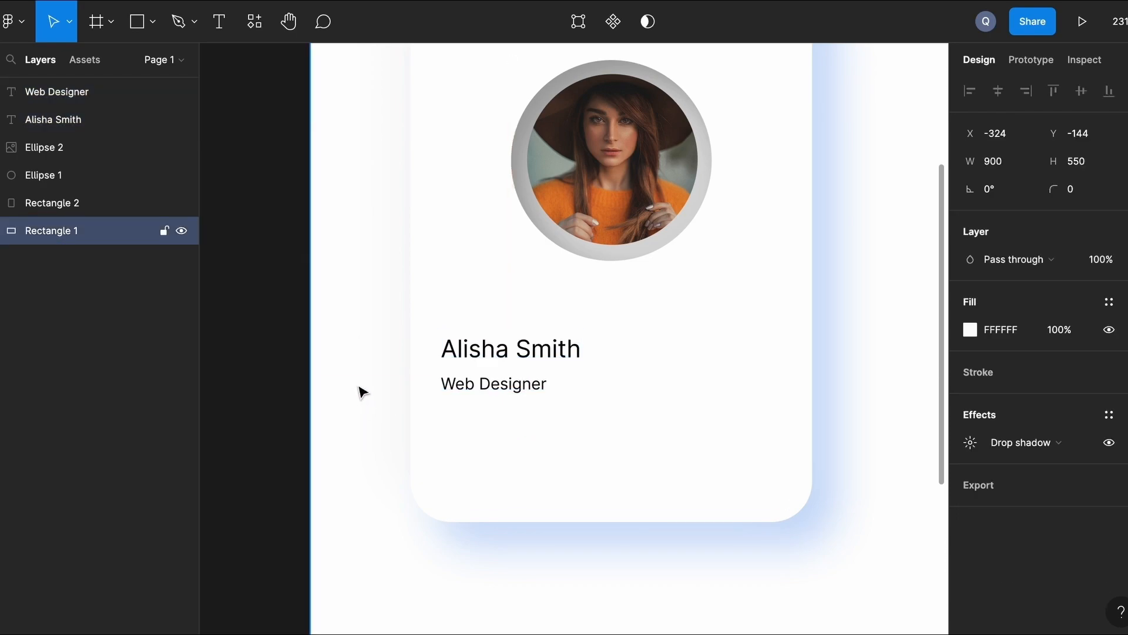
{"action": "scroll", "coordinate": [361, 392], "scroll_direction": "down", "scroll_amount": 3}
{"action": "scroll", "coordinate": [360, 391], "scroll_direction": "up", "scroll_amount": 1}
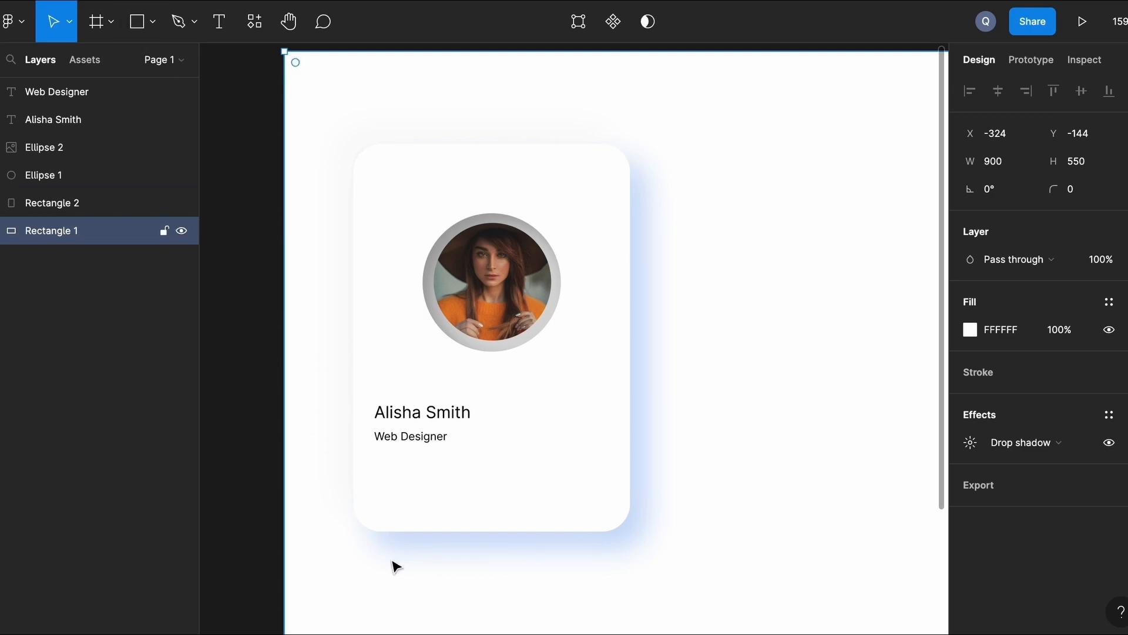
Draw a 100×25 bar below the subtitle with corner radius 25.
{"action": "key", "text": "r"}
{"action": "mouse_move", "coordinate": [423, 472]}
{"action": "left_mouse_down"}
{"action": "mouse_move", "coordinate": [581, 503]}
{"action": "mouse_move", "coordinate": [560, 504]}
{"action": "left_mouse_up"}
{"action": "left_click", "coordinate": [1085, 167]}
{"action": "type", "text": "25"}
{"action": "key", "text": "Return"}
{"action": "left_click", "coordinate": [1085, 192]}
{"action": "type", "text": "25"}
{"action": "key", "text": "Return"}
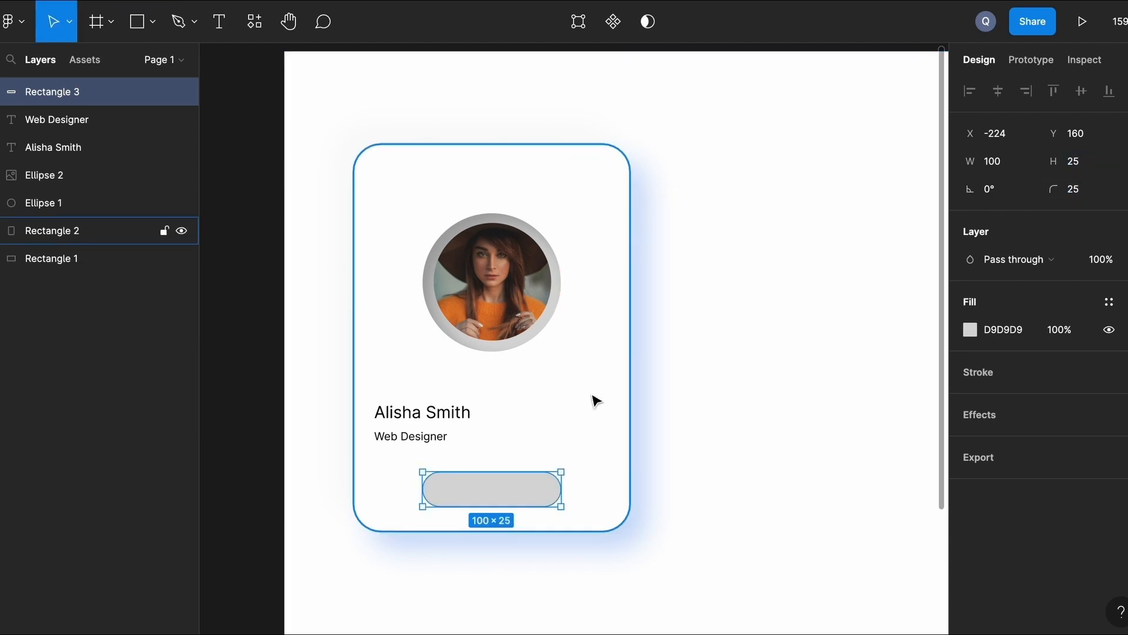
Fill the bar bright cyan 00E0FF.
{"action": "left_click", "coordinate": [970, 329]}
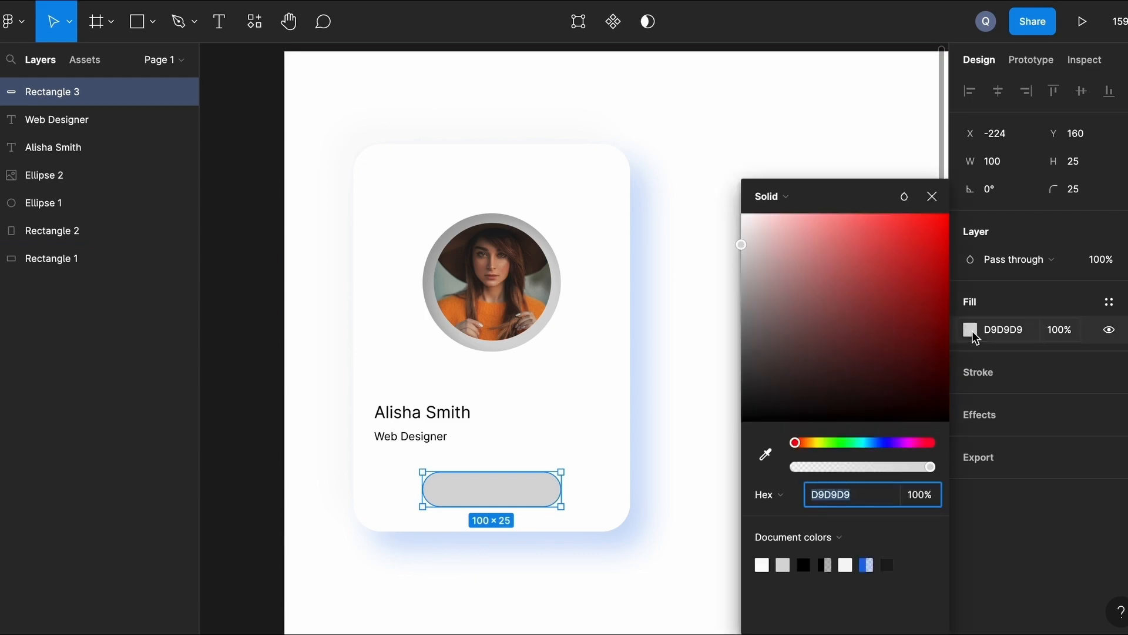
{"action": "left_click", "coordinate": [865, 442]}
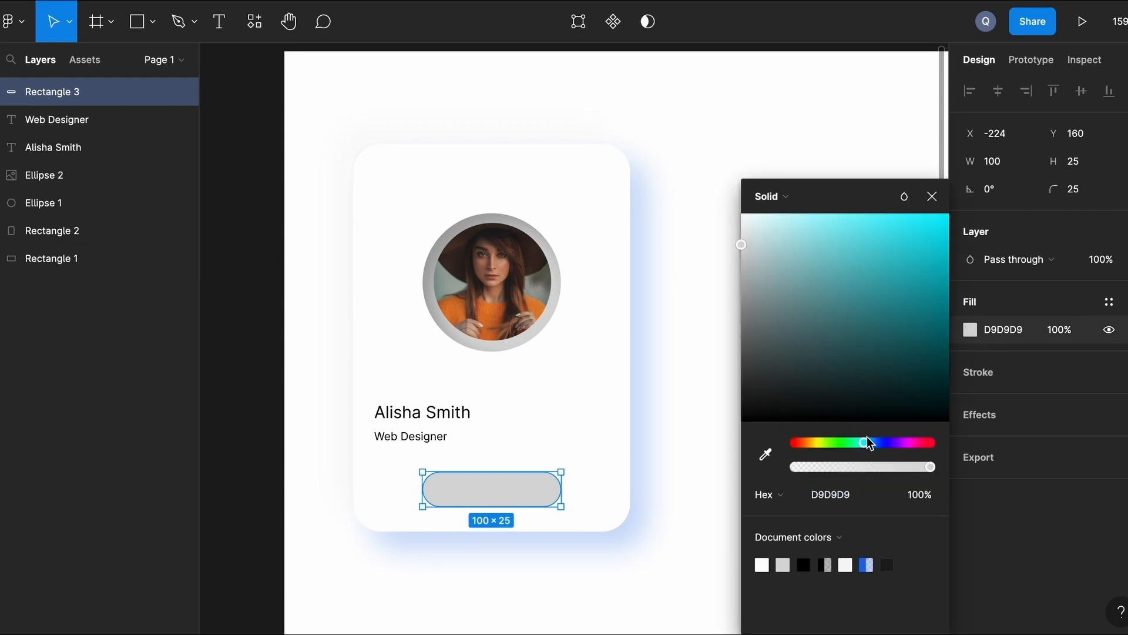
{"action": "left_click_drag", "start_coordinate": [867, 449], "coordinate": [869, 451]}
{"action": "left_click", "coordinate": [917, 246]}
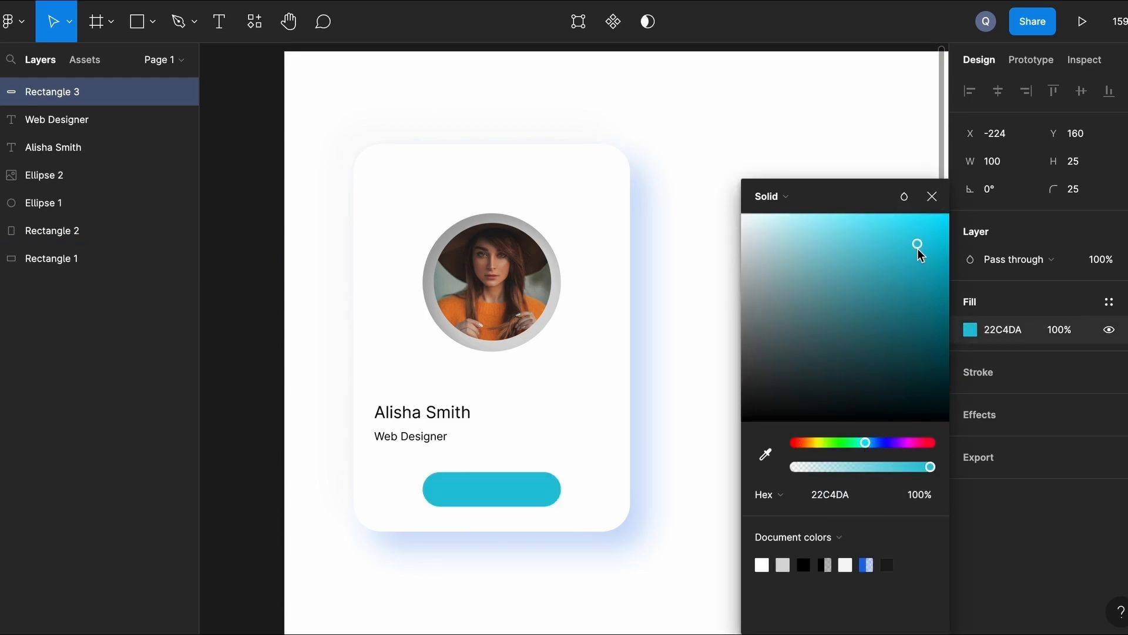
{"action": "left_click_drag", "start_coordinate": [915, 242], "coordinate": [953, 215]}
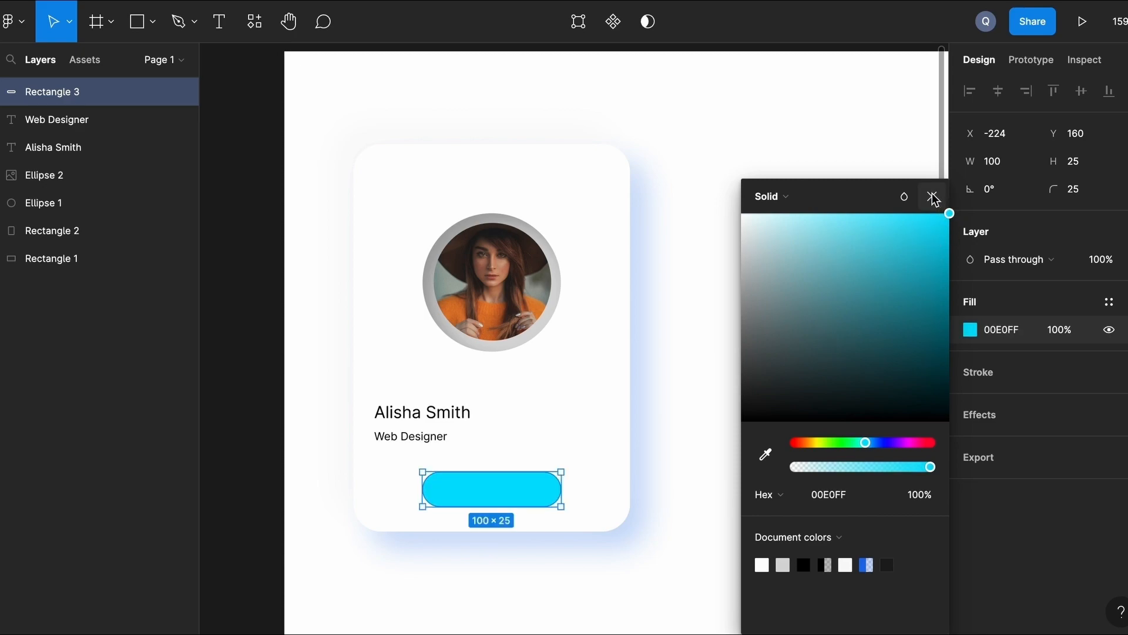
{"action": "left_click", "coordinate": [931, 197]}
{"action": "left_click", "coordinate": [743, 368]}
{"action": "scroll", "coordinate": [743, 368], "scroll_direction": "left", "scroll_amount": 2}
{"action": "scroll", "coordinate": [743, 368], "scroll_direction": "up", "scroll_amount": 4}
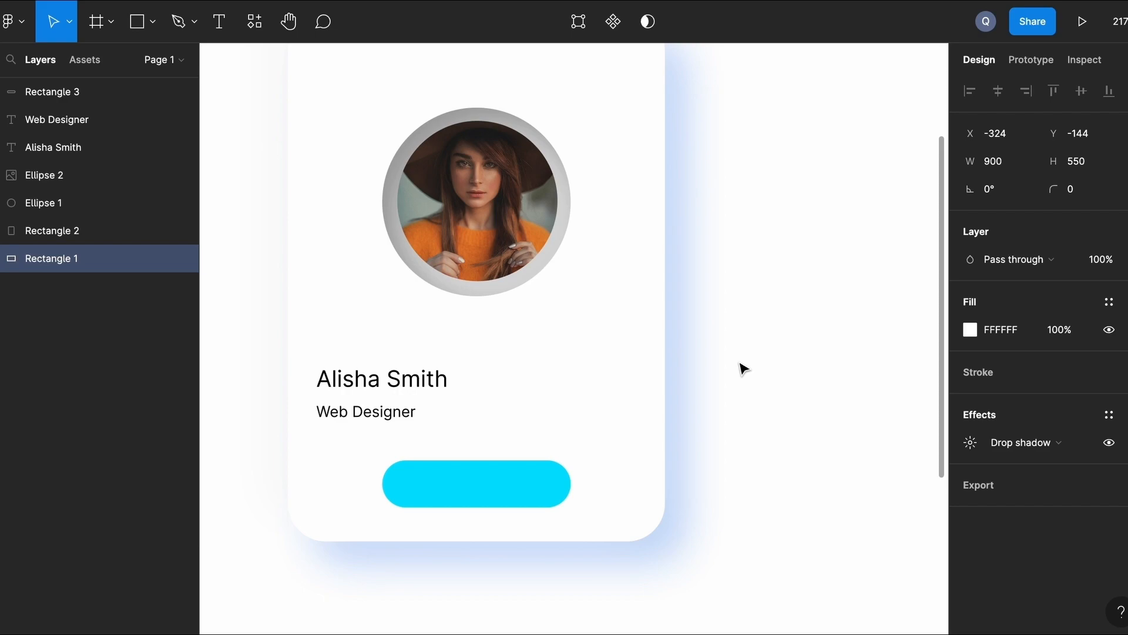
Add a 'Follow Me' label on the bar and bring it to front.
{"action": "key", "text": "t"}
{"action": "left_click", "coordinate": [425, 475]}
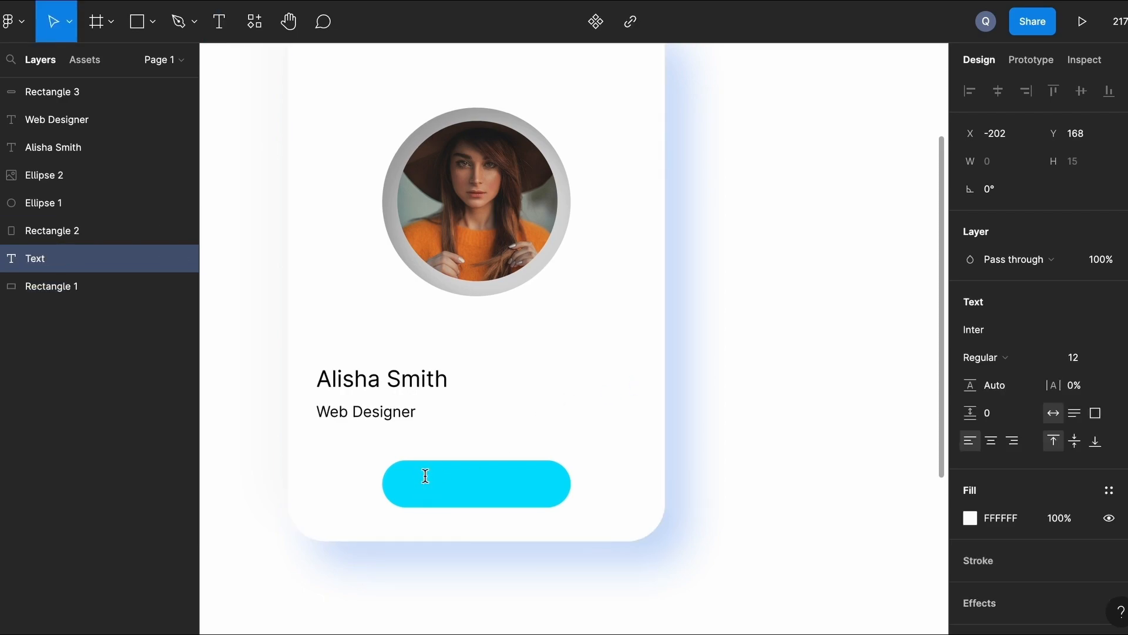
{"action": "type", "text": "Follow Me"}
{"action": "key", "text": "Escape"}
{"action": "left_click_drag", "start_coordinate": [464, 494], "coordinate": [459, 480]}
{"action": "right_click", "coordinate": [459, 480]}
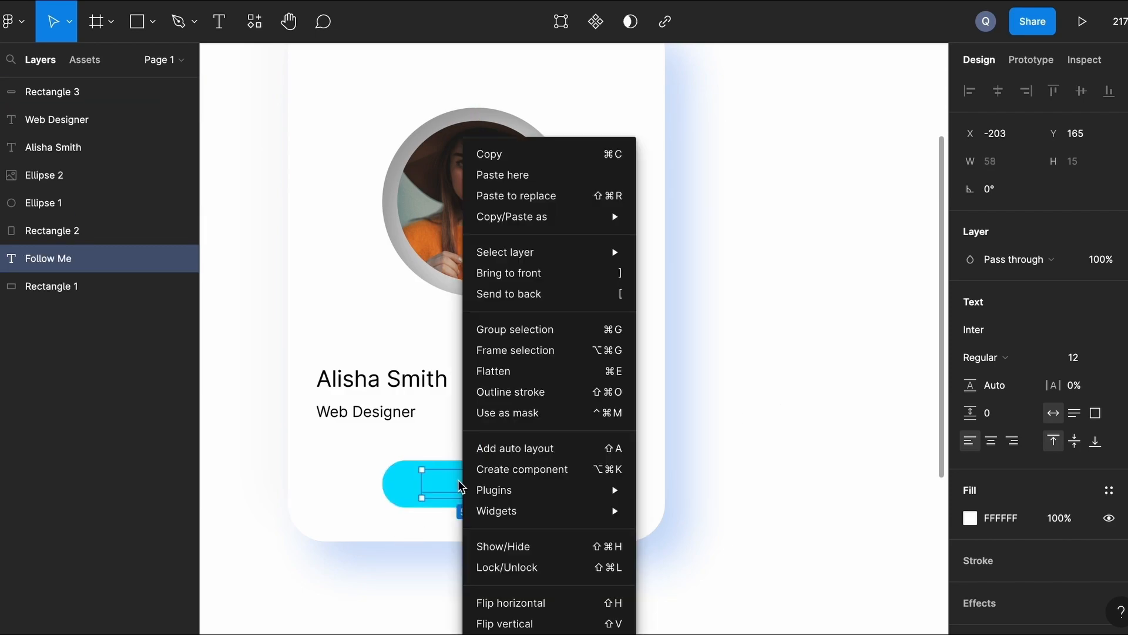
{"action": "left_click", "coordinate": [559, 272]}
{"action": "left_click", "coordinate": [834, 405]}
Group the 'Follow Me' label with the cyan bar using Ctrl+G.
{"action": "key", "text": "shift+2"}
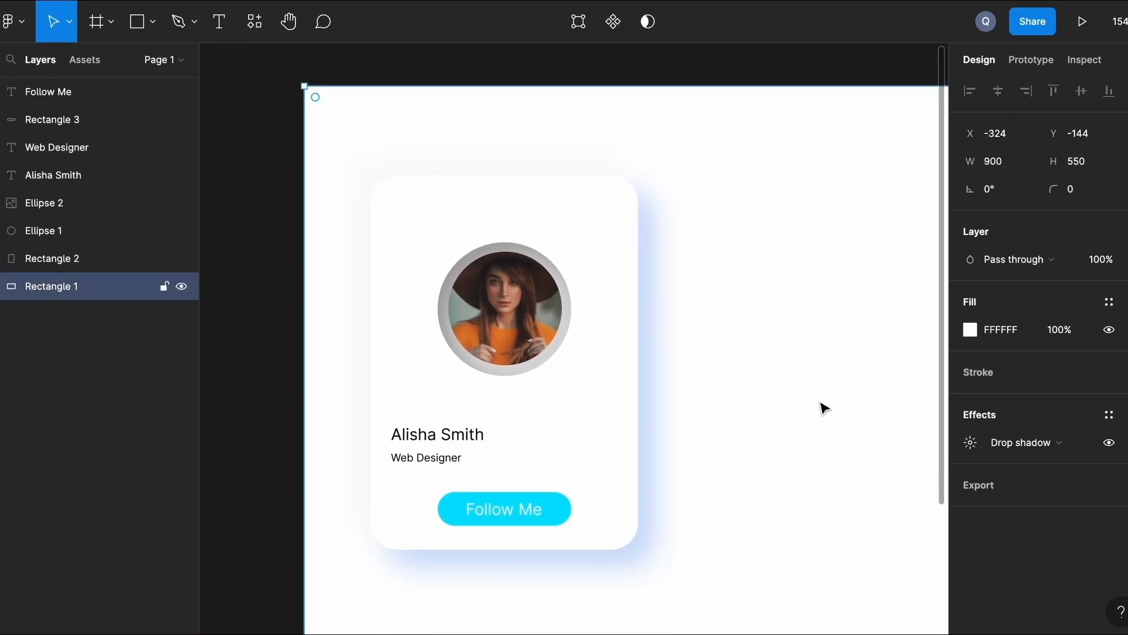
{"action": "left_click", "coordinate": [449, 508]}
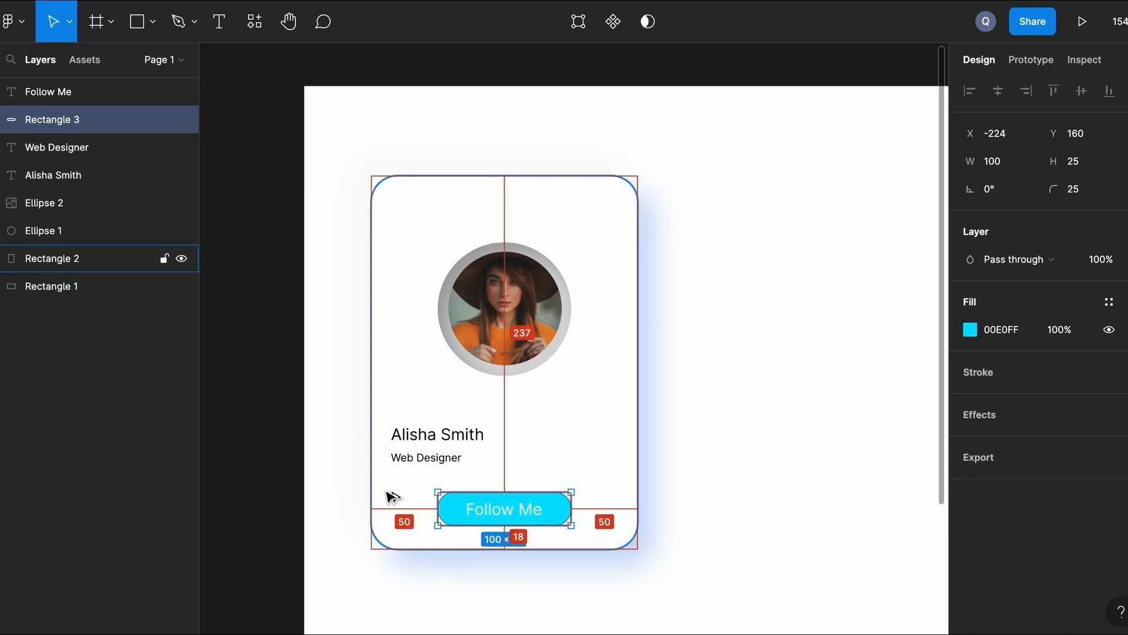
{"action": "left_click", "coordinate": [708, 289]}
{"action": "scroll", "coordinate": [708, 289], "scroll_direction": "up", "scroll_amount": 1}
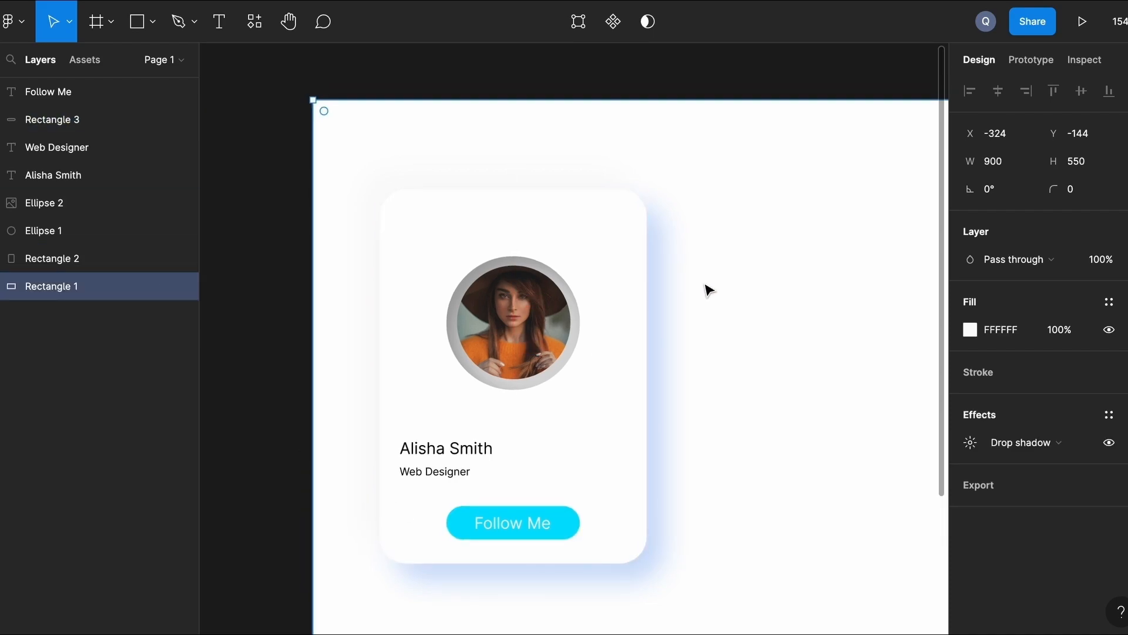
{"action": "scroll", "coordinate": [705, 291], "scroll_direction": "down", "scroll_amount": 3}
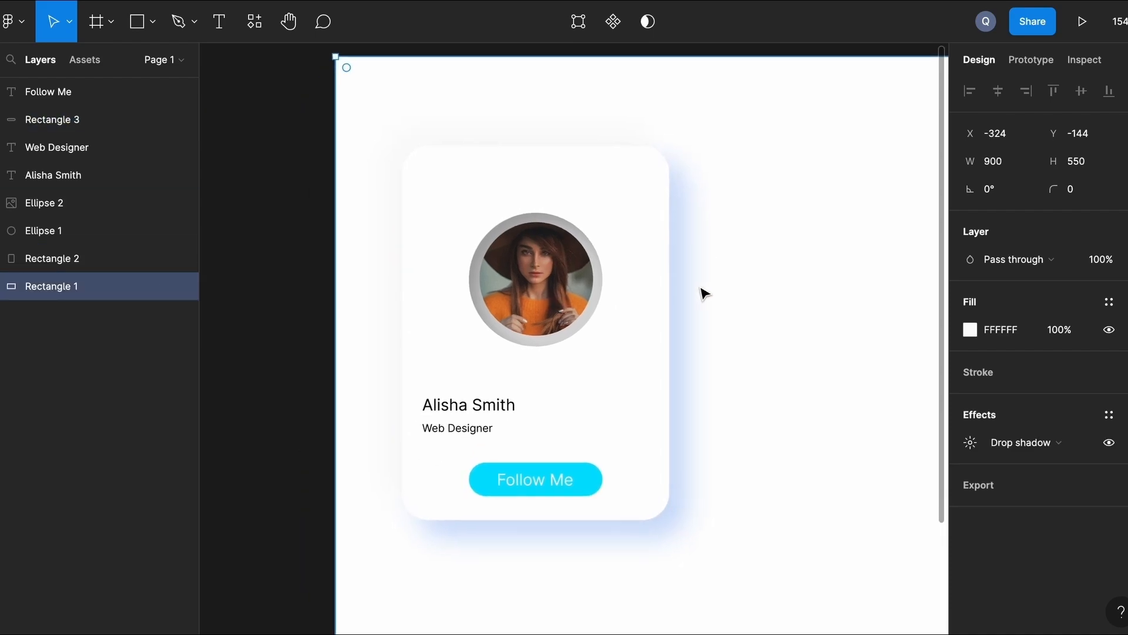
{"action": "left_click", "coordinate": [532, 481]}
{"action": "left_click", "coordinate": [478, 473], "text": "shift"}
{"action": "key", "text": "ctrl+g"}
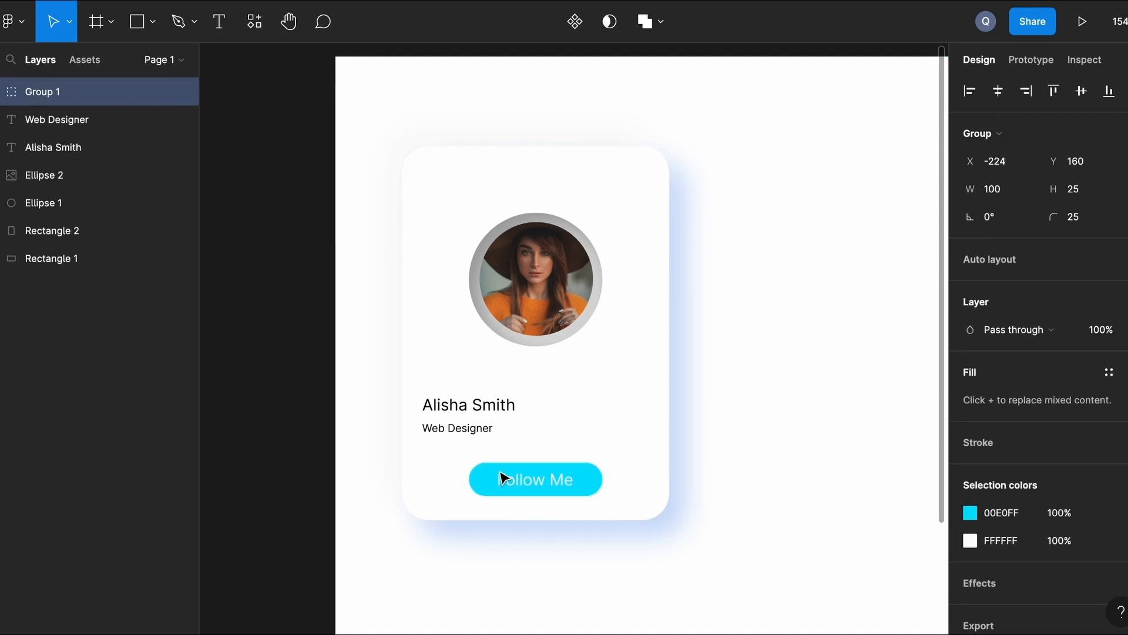
{"action": "key", "text": "alt"}
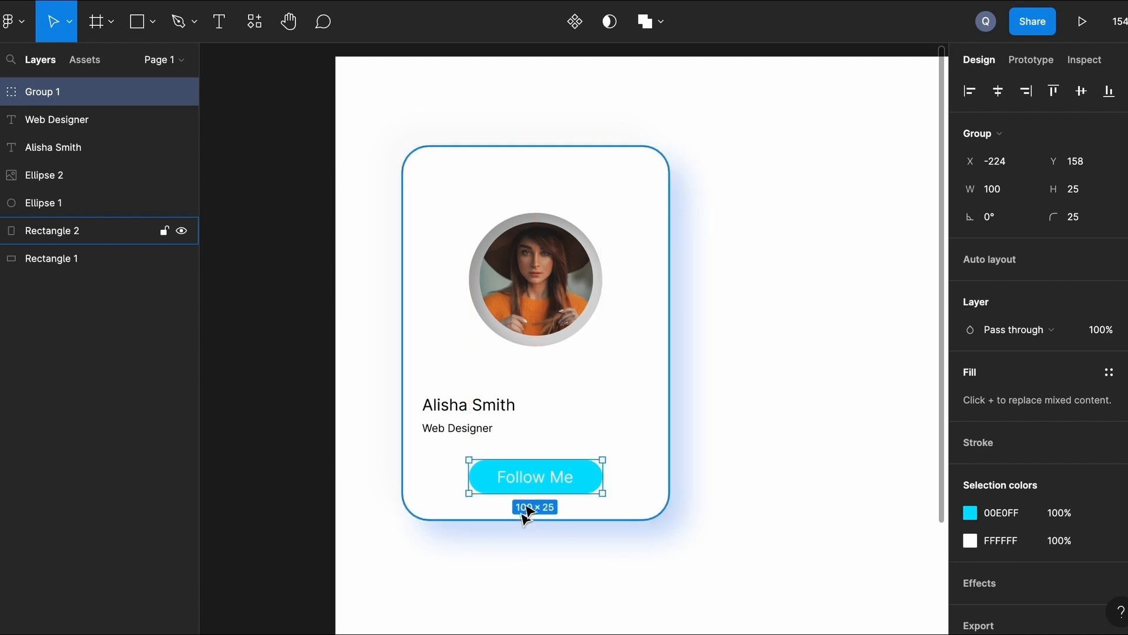
{"action": "left_click", "coordinate": [749, 332]}
{"action": "scroll", "coordinate": [749, 332], "scroll_direction": "up", "scroll_amount": 2}
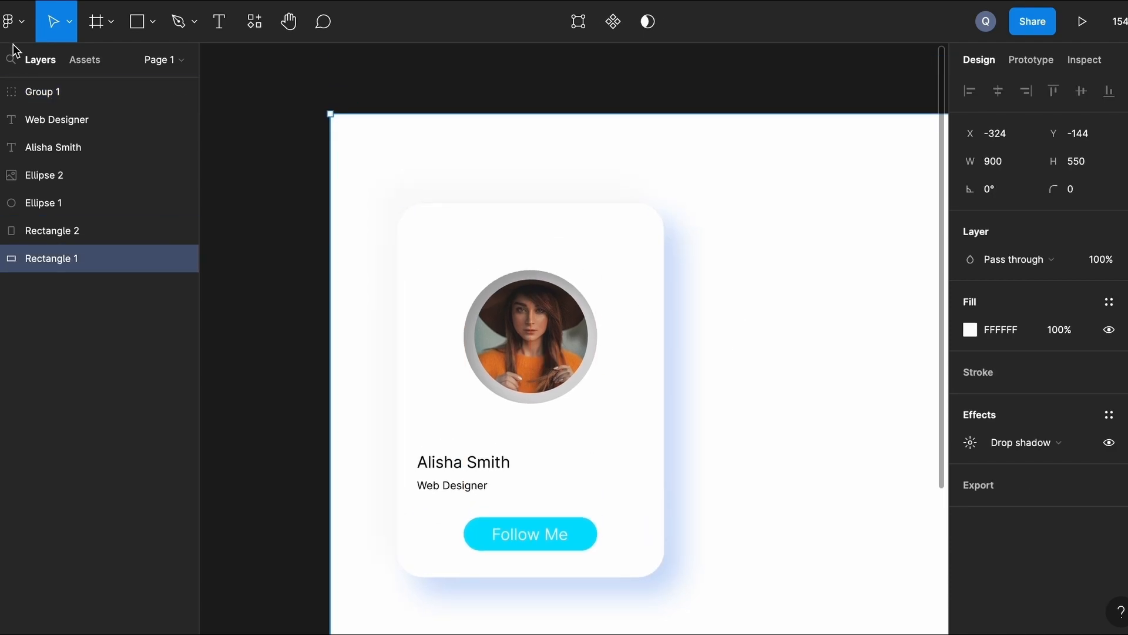
Insert the CloseCircleOutlined icon from the Ant Icons plugin onto the canvas.
{"action": "left_click", "coordinate": [28, 21]}
{"action": "mouse_move", "coordinate": [79, 294]}
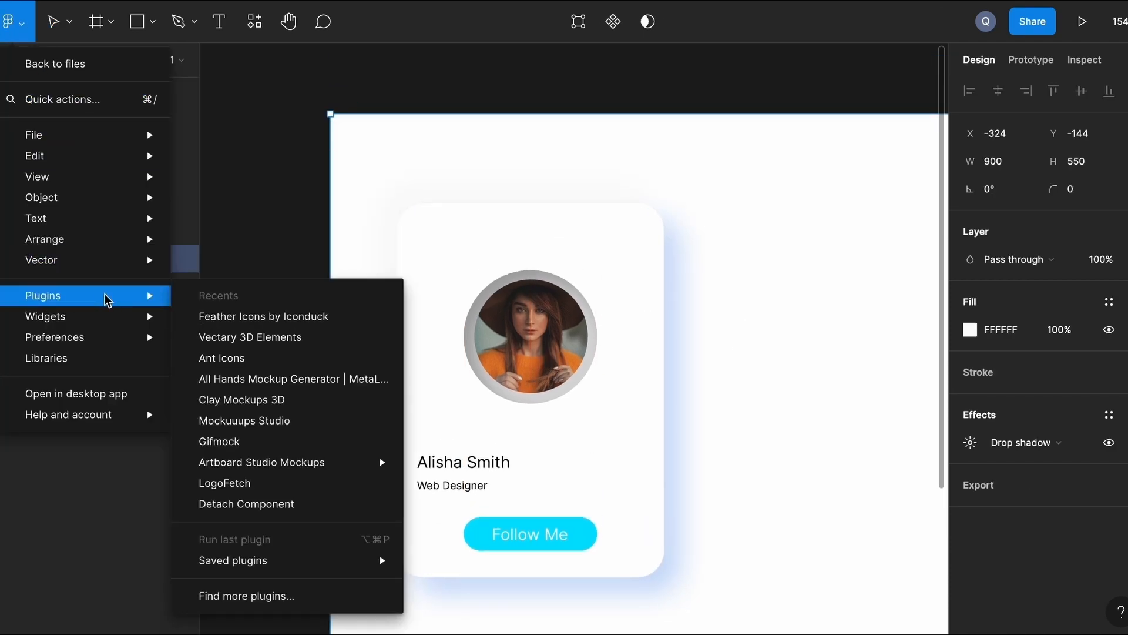
{"action": "left_click", "coordinate": [279, 358]}
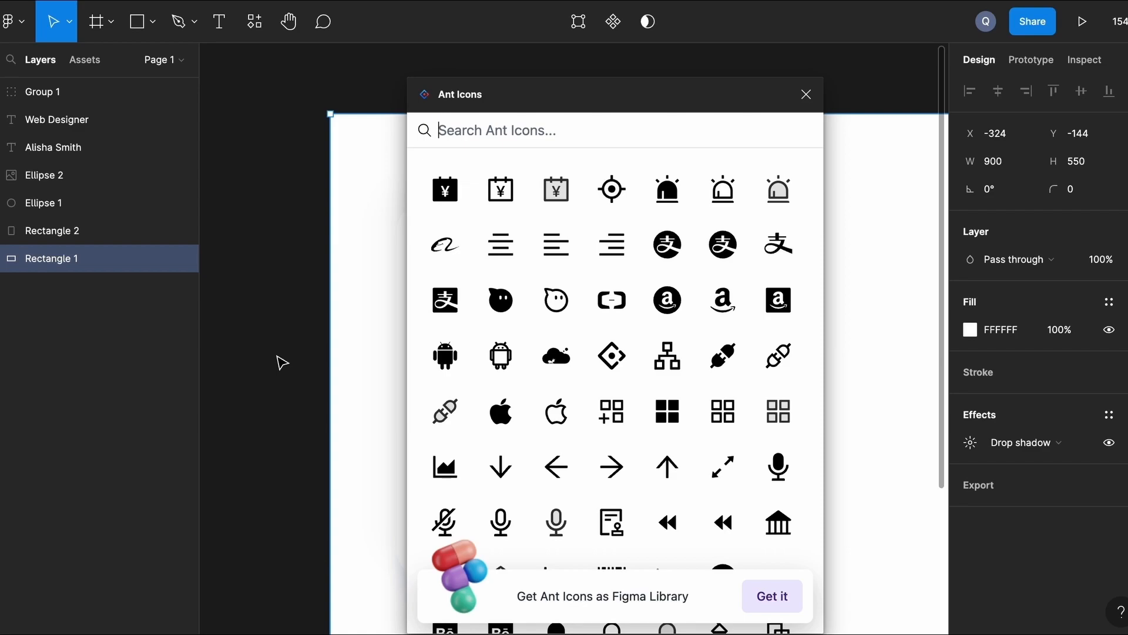
{"action": "type", "text": "c"}
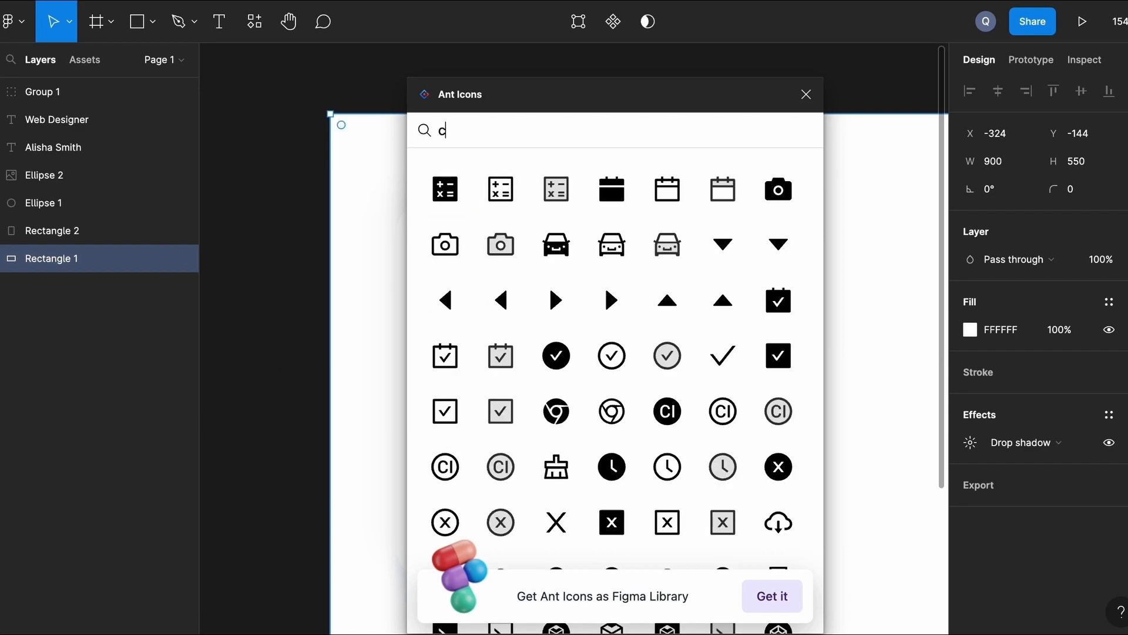
{"action": "left_click", "coordinate": [444, 522]}
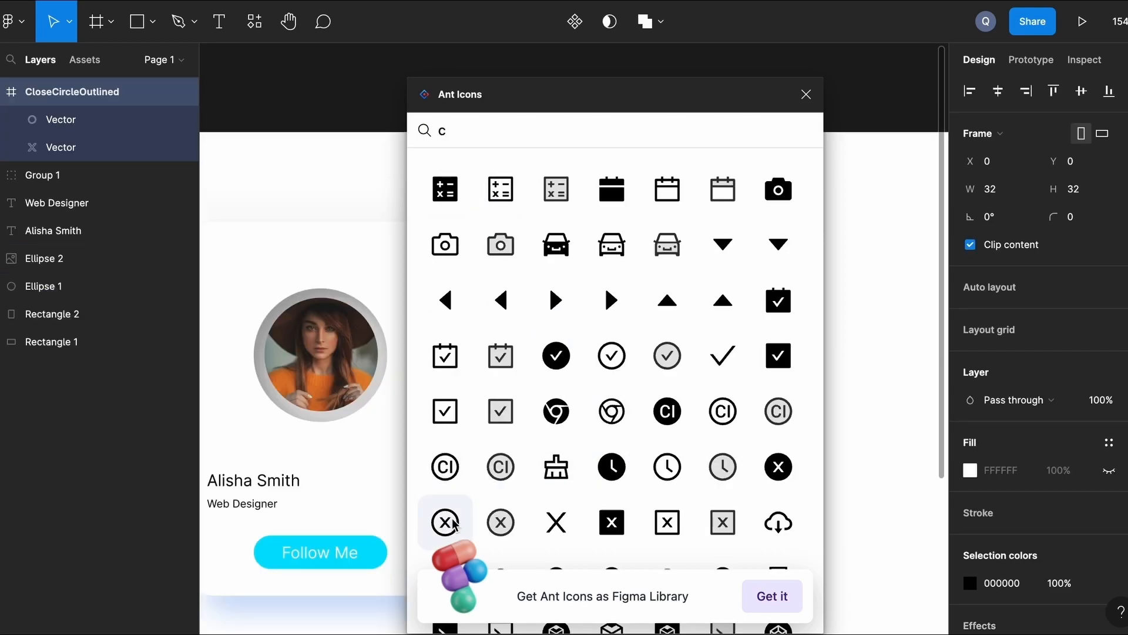
{"action": "left_click", "coordinate": [806, 95]}
Resize the icon to 16×16 and place it in the card's top-right corner.
{"action": "left_click_drag", "start_coordinate": [594, 367], "coordinate": [575, 349]}
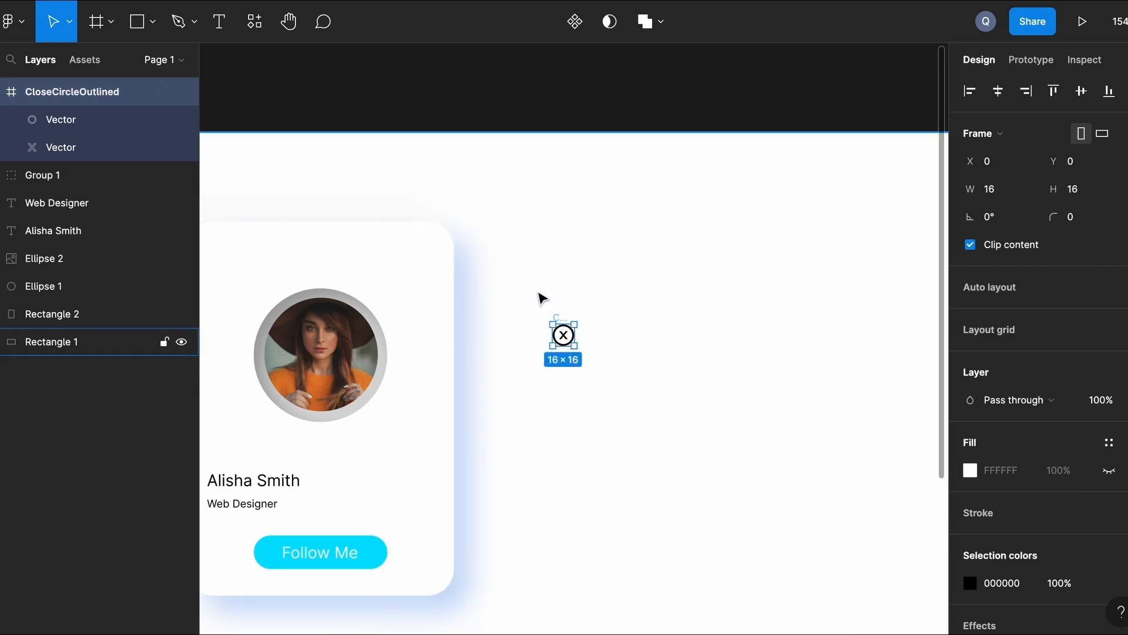
{"action": "left_click", "coordinate": [564, 333]}
{"action": "left_click", "coordinate": [558, 335], "text": "shift"}
{"action": "left_click_drag", "start_coordinate": [564, 337], "coordinate": [423, 261]}
{"action": "scroll", "coordinate": [423, 259], "scroll_direction": "left", "scroll_amount": 3}
{"action": "scroll", "coordinate": [424, 259], "scroll_direction": "up", "scroll_amount": 1}
{"action": "key", "text": "alt"}
{"action": "key", "text": "Right"}
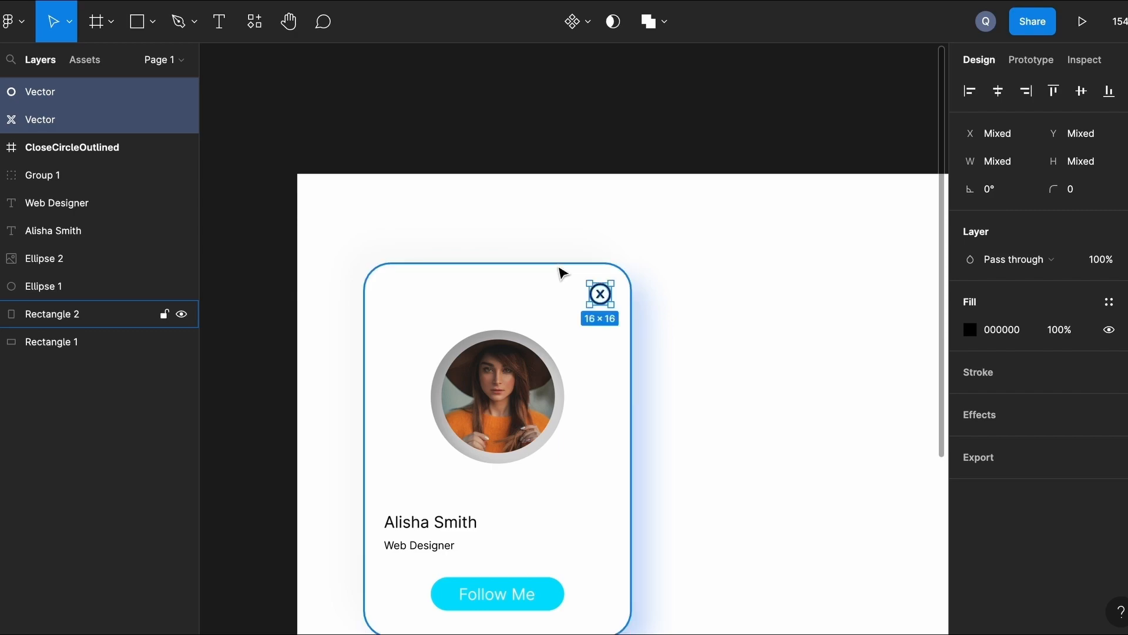
Recolour the icon's fill to grey 8A8888.
{"action": "left_click", "coordinate": [970, 330]}
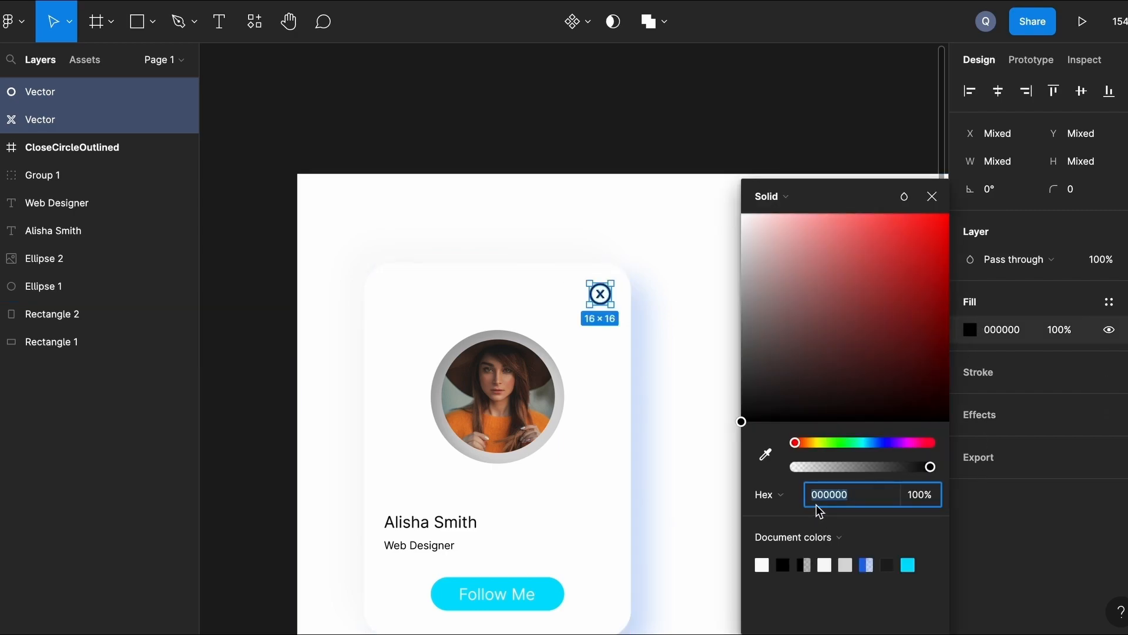
{"action": "left_click_drag", "start_coordinate": [745, 427], "coordinate": [748, 321]}
{"action": "left_click", "coordinate": [693, 294]}
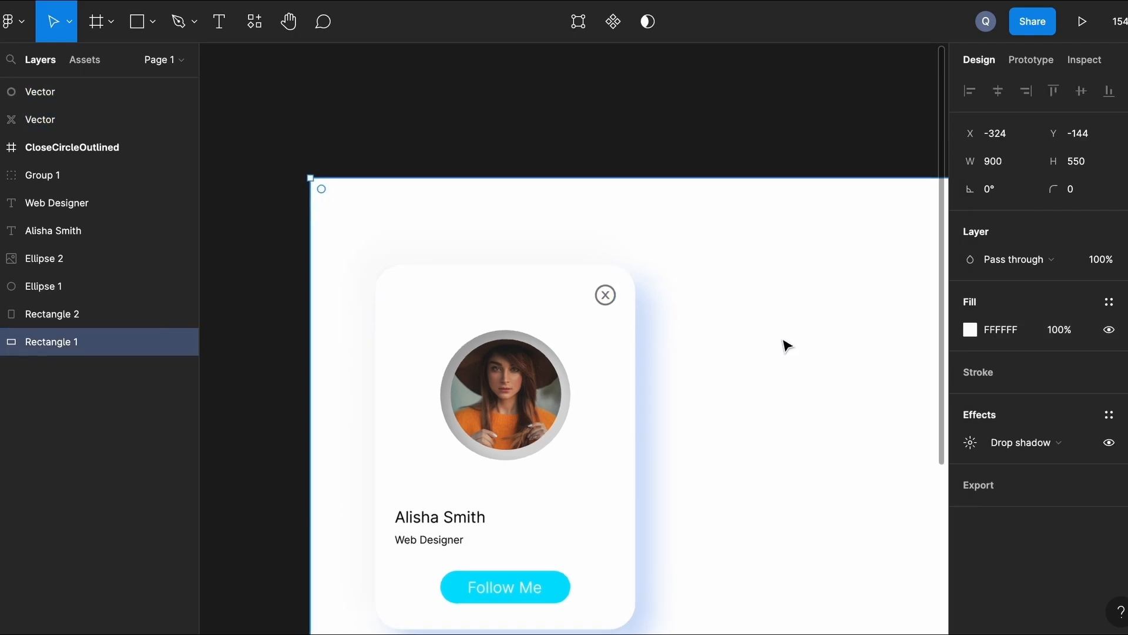
{"action": "key", "text": "shift+2"}
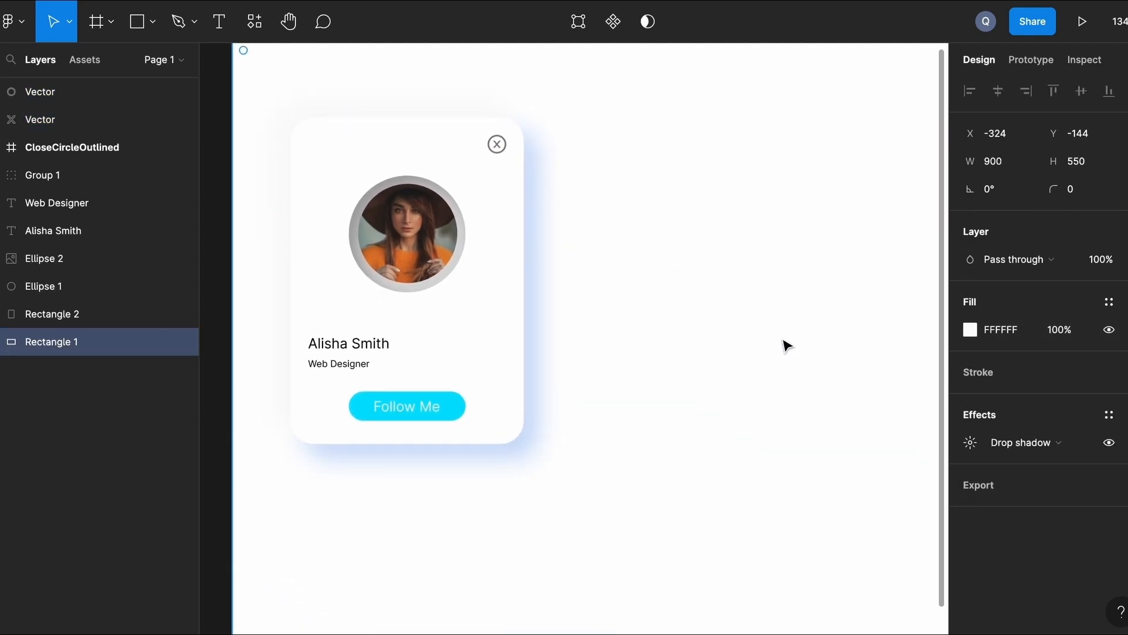
Draw a 75×25 rectangle with corner radius 20 below the profile card.
{"action": "key", "text": "r"}
{"action": "left_click_drag", "start_coordinate": [333, 435], "coordinate": [426, 461]}
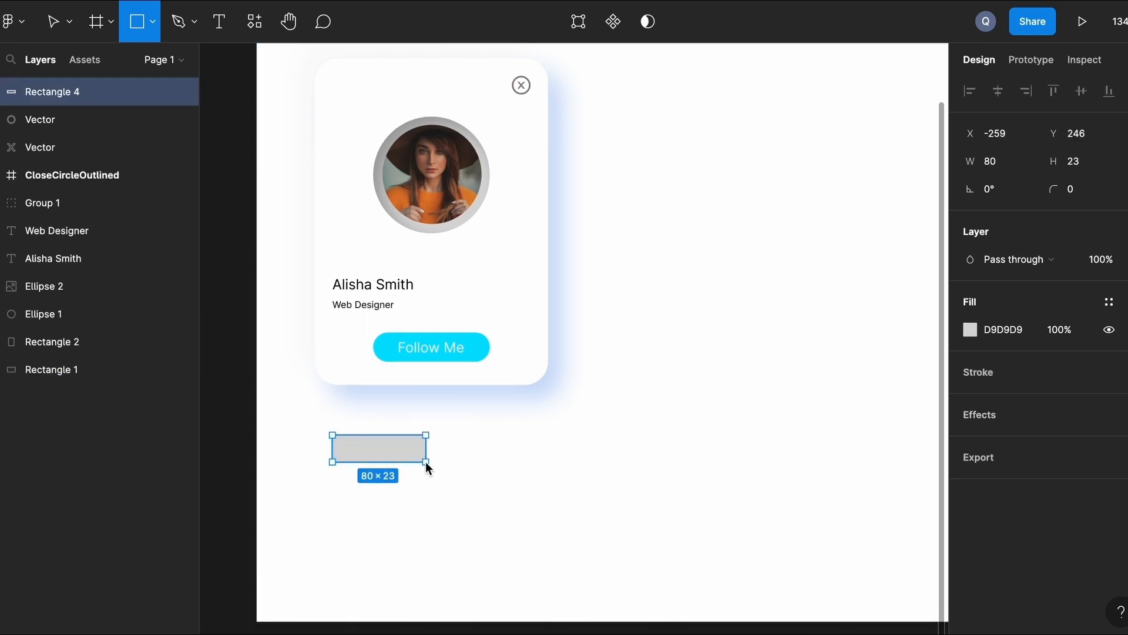
{"action": "left_click", "coordinate": [1008, 162]}
{"action": "type", "text": "75"}
{"action": "key", "text": "Return"}
{"action": "left_click", "coordinate": [1085, 158]}
{"action": "key", "text": "BackSpace"}
{"action": "type", "text": "5"}
{"action": "key", "text": "Return"}
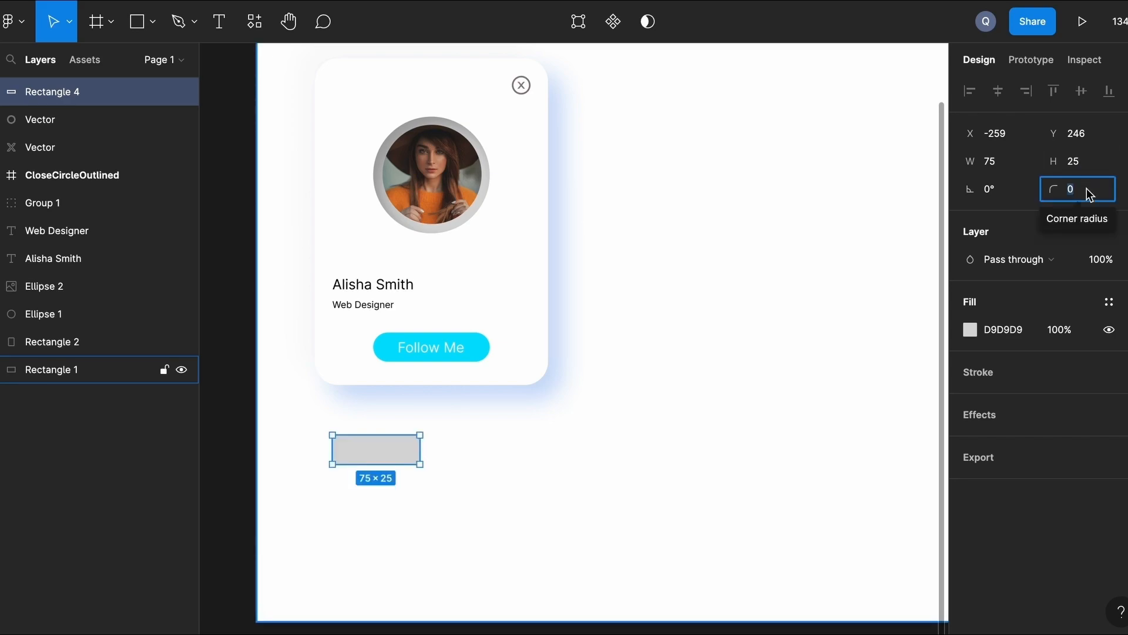
{"action": "type", "text": "2"}
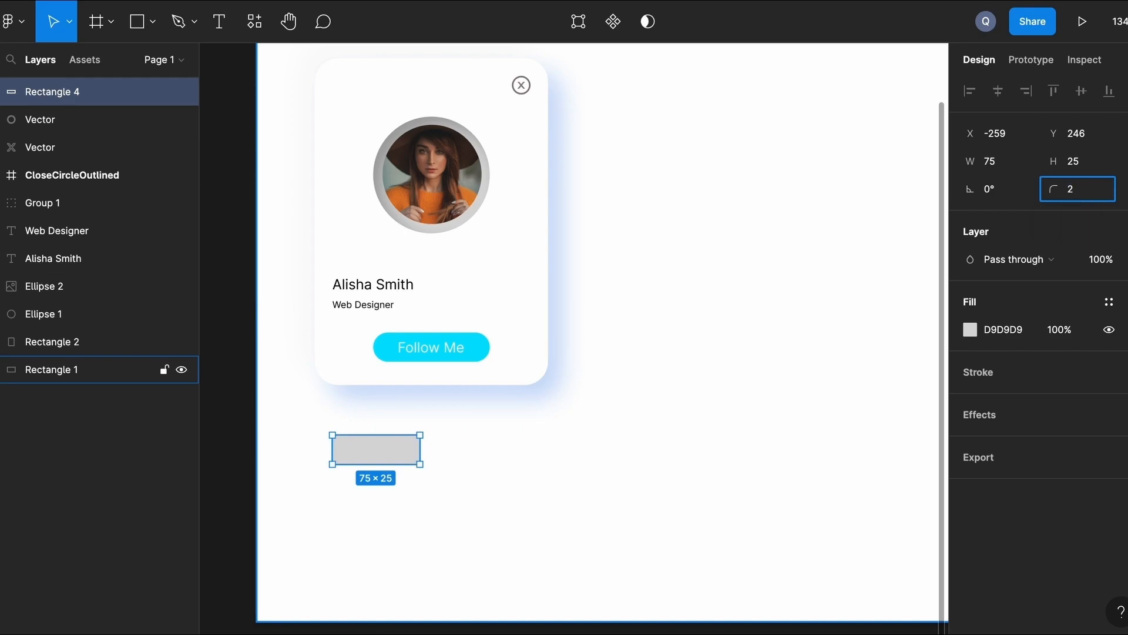
{"action": "key", "text": "Return"}
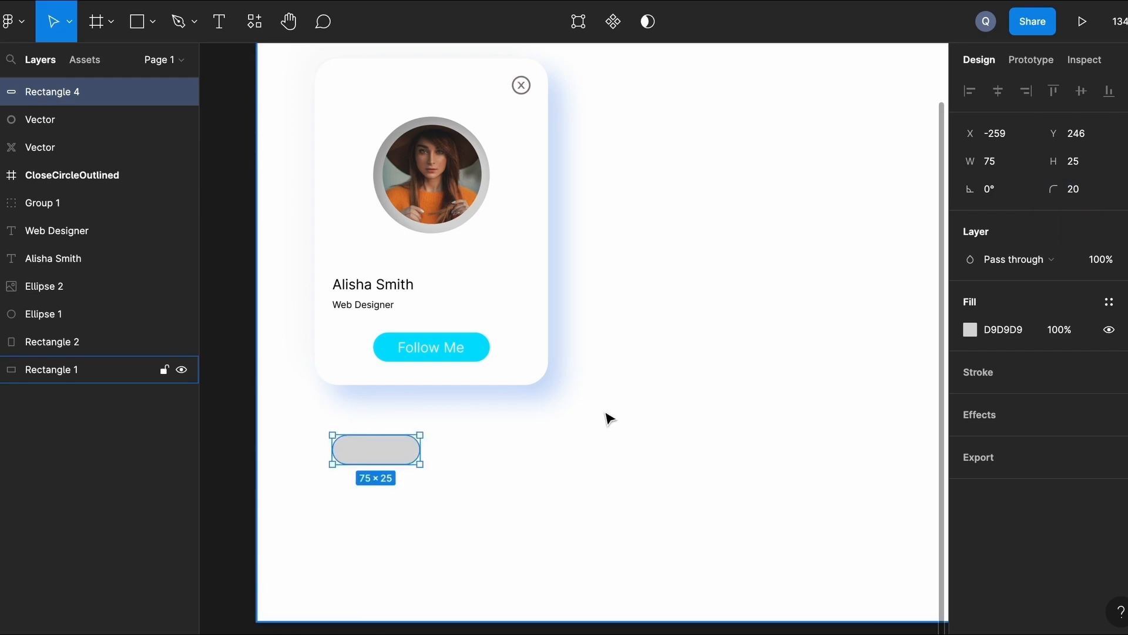
{"action": "left_click", "coordinate": [447, 438]}
{"action": "left_click", "coordinate": [396, 443]}
Fill the pill white FFFFFF and add a drop shadow with Y offset 2.
{"action": "left_click", "coordinate": [971, 330]}
{"action": "left_click", "coordinate": [762, 564]}
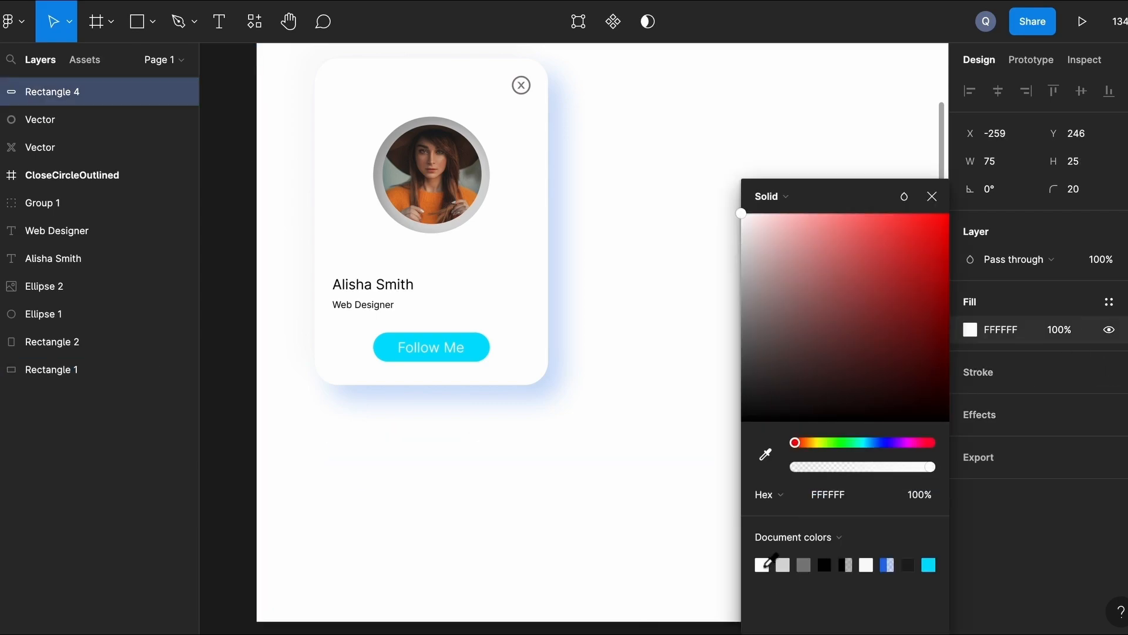
{"action": "left_click", "coordinate": [978, 411]}
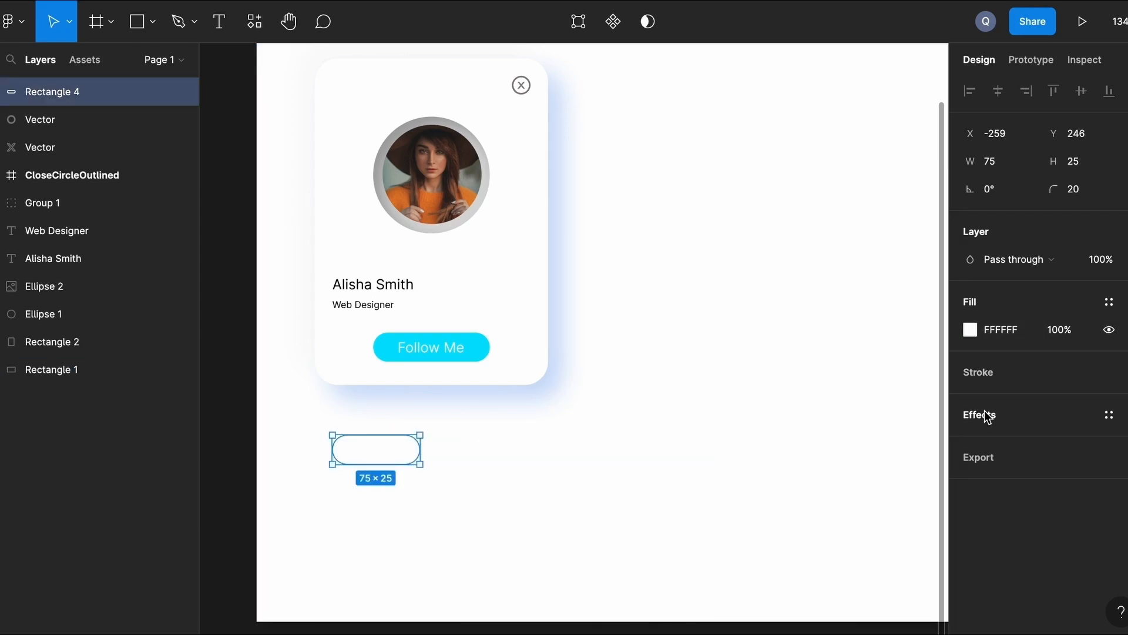
{"action": "left_click", "coordinate": [984, 411]}
{"action": "left_click", "coordinate": [971, 442]}
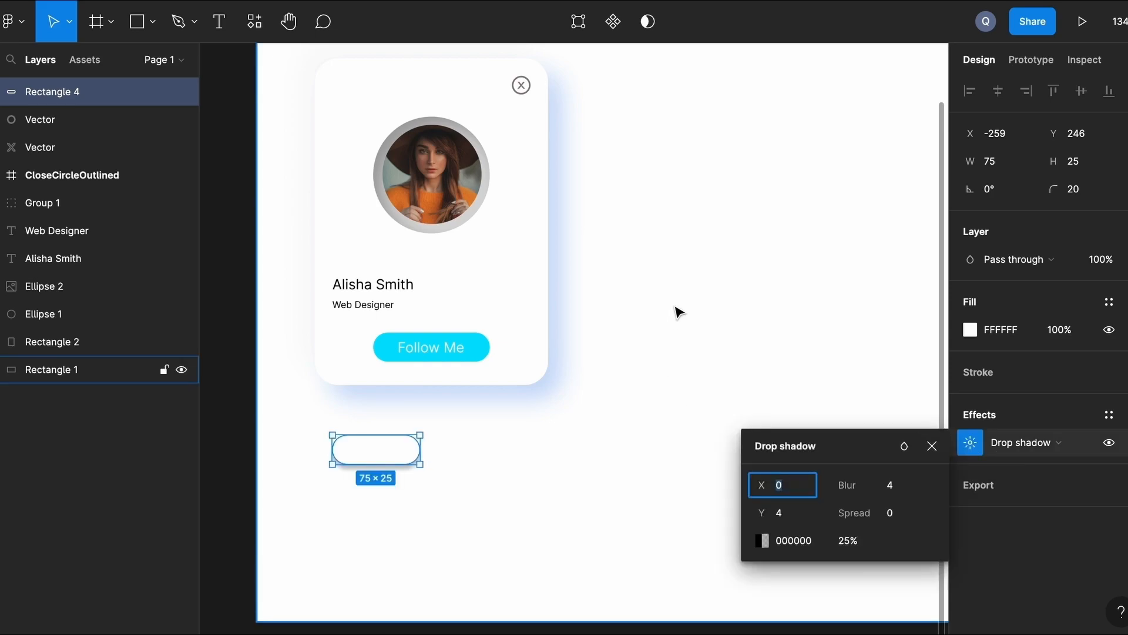
{"action": "left_click", "coordinate": [781, 513]}
{"action": "type", "text": "2"}
{"action": "key", "text": "Return"}
{"action": "left_click", "coordinate": [933, 450]}
Add a second effect to the pill set to Inner shadow.
{"action": "left_click", "coordinate": [1126, 415]}
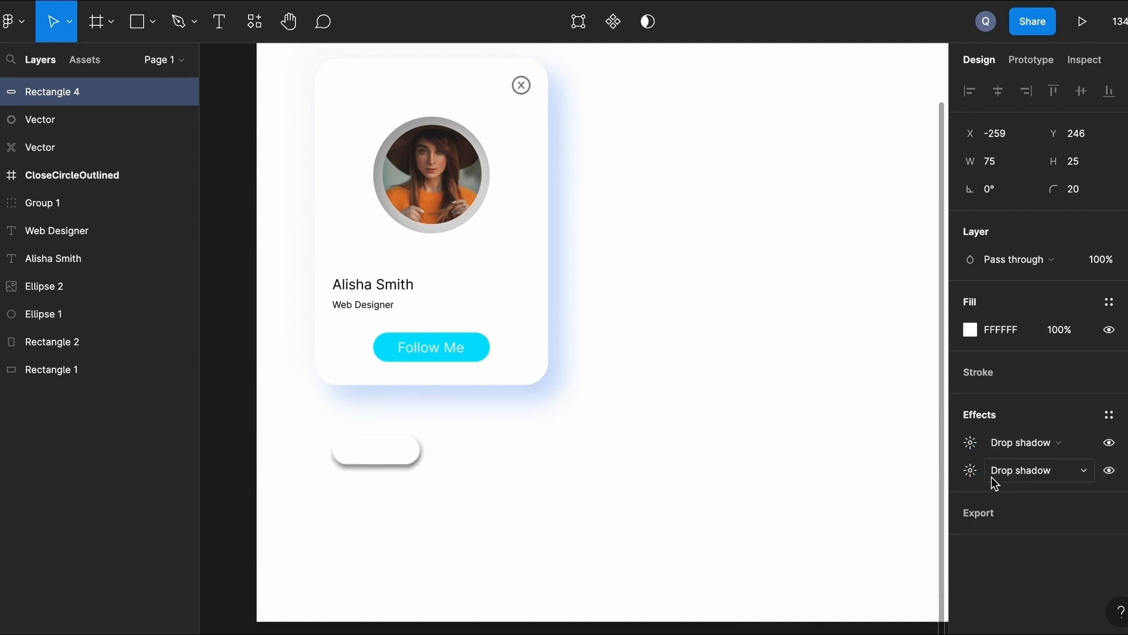
{"action": "left_click", "coordinate": [1007, 475]}
{"action": "left_click", "coordinate": [1017, 449]}
{"action": "left_click", "coordinate": [971, 470]}
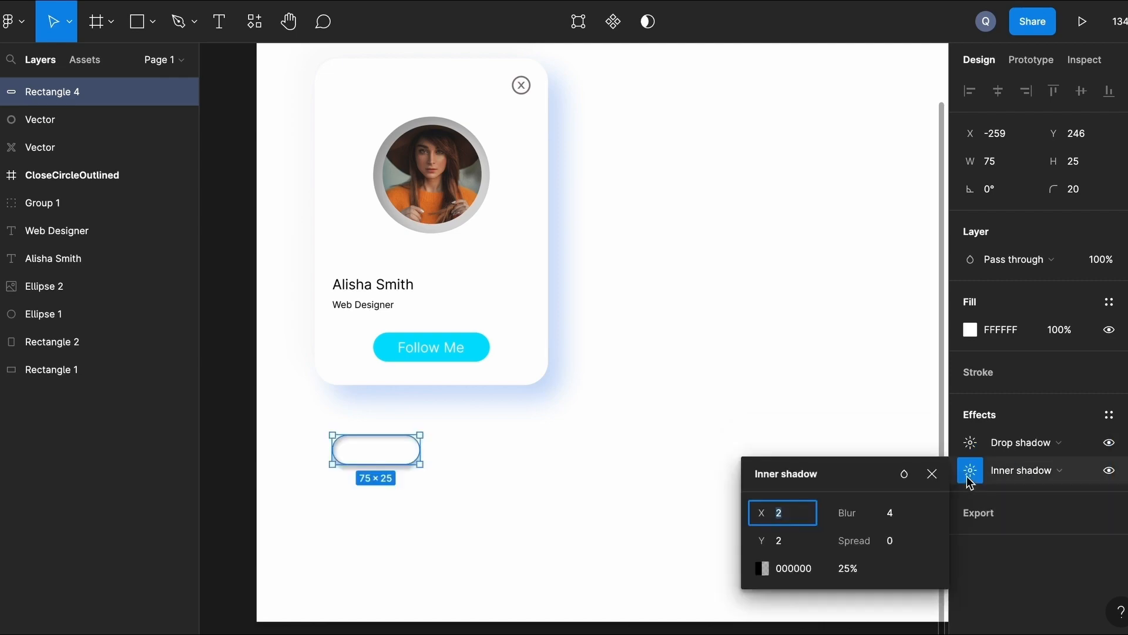
{"action": "left_click", "coordinate": [933, 481]}
{"action": "left_click", "coordinate": [580, 467]}
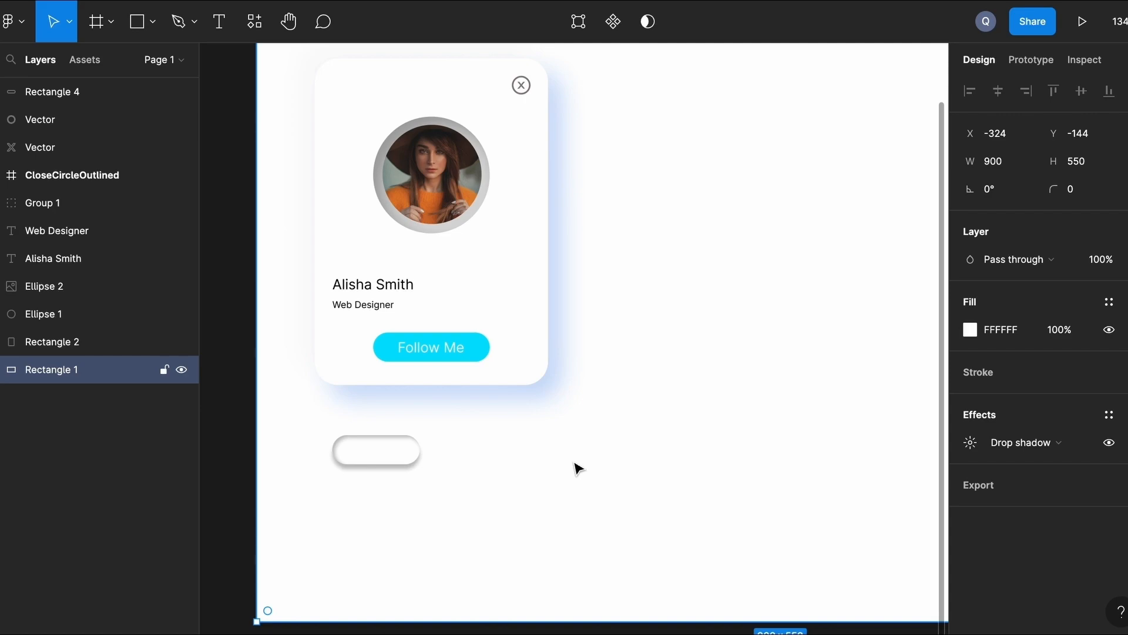
{"action": "left_click", "coordinate": [138, 22]}
Draw a 26×26 circle aligned to the pill's left end.
{"action": "left_click", "coordinate": [152, 23]}
{"action": "left_click", "coordinate": [148, 119]}
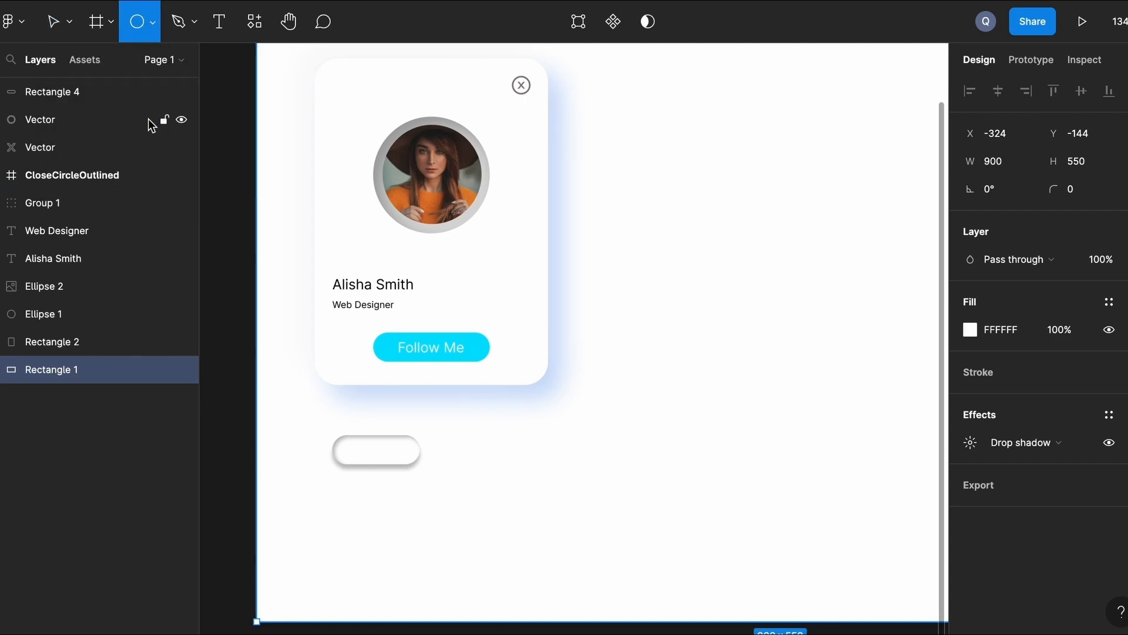
{"action": "scroll", "coordinate": [338, 439], "scroll_direction": "up", "scroll_amount": 10}
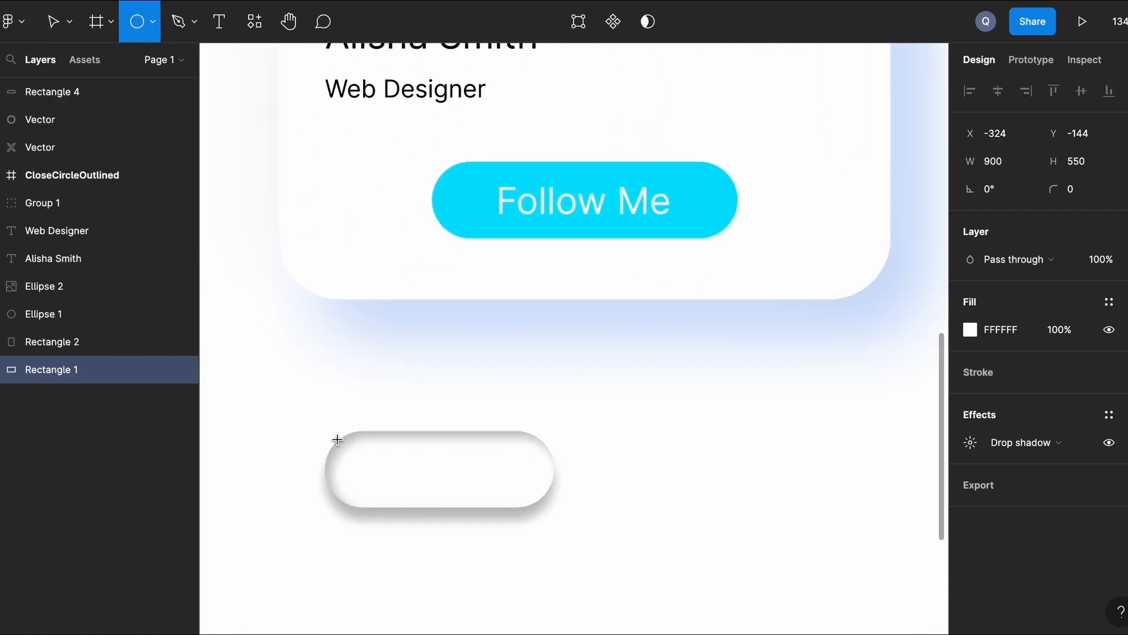
{"action": "left_click_drag", "start_coordinate": [335, 330], "coordinate": [396, 403]}
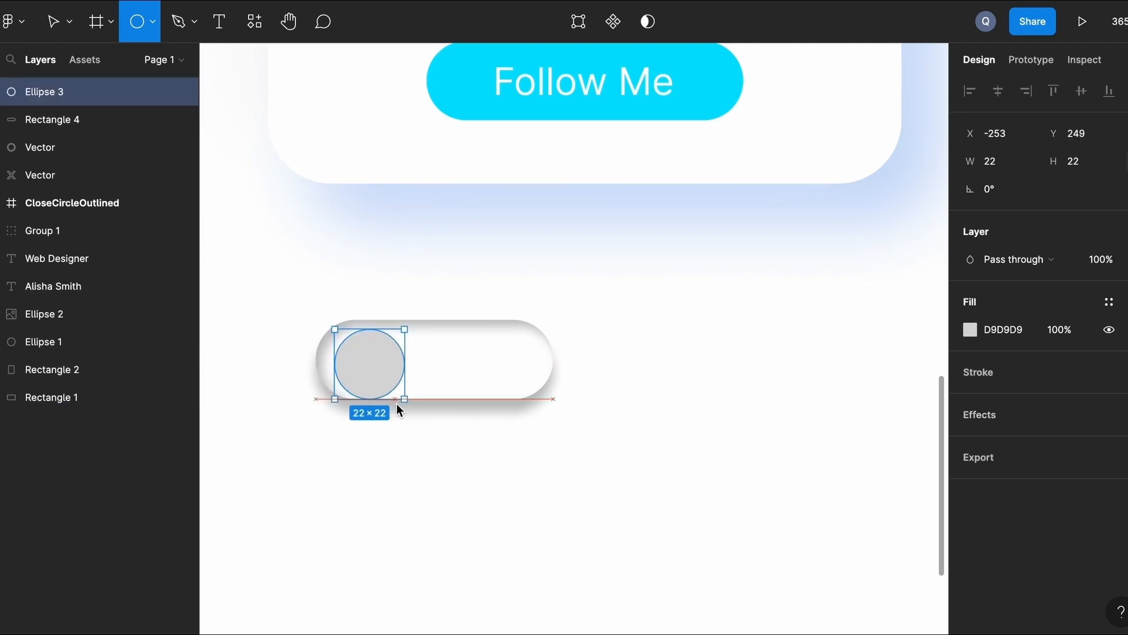
{"action": "left_click_drag", "start_coordinate": [333, 327], "coordinate": [320, 315]}
{"action": "left_click_drag", "start_coordinate": [363, 365], "coordinate": [367, 366]}
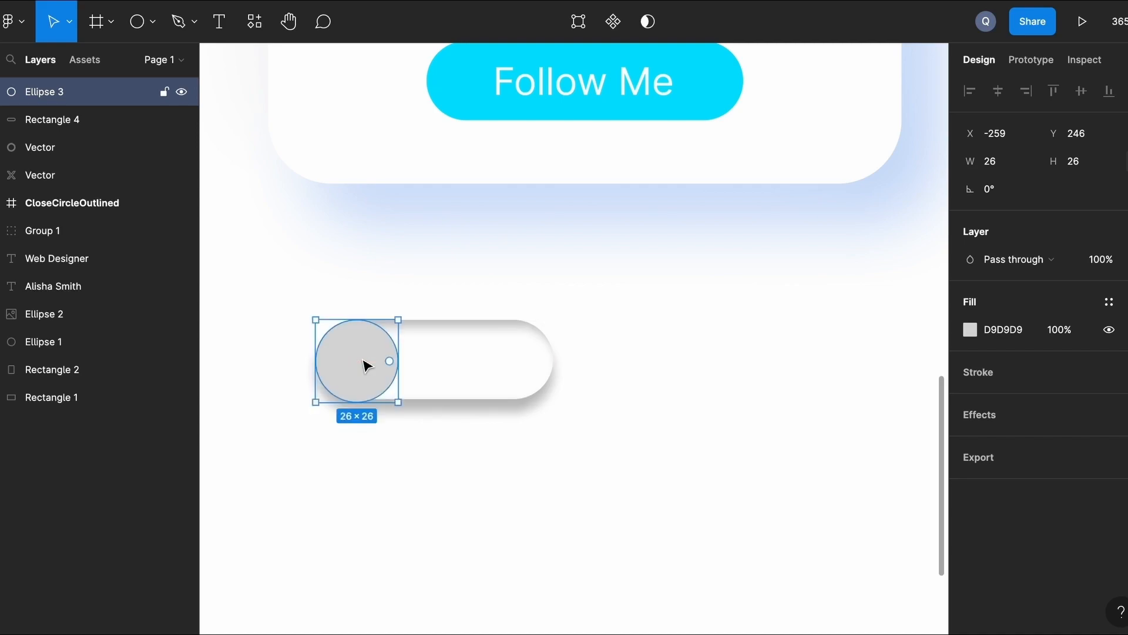
{"action": "left_click", "coordinate": [725, 398]}
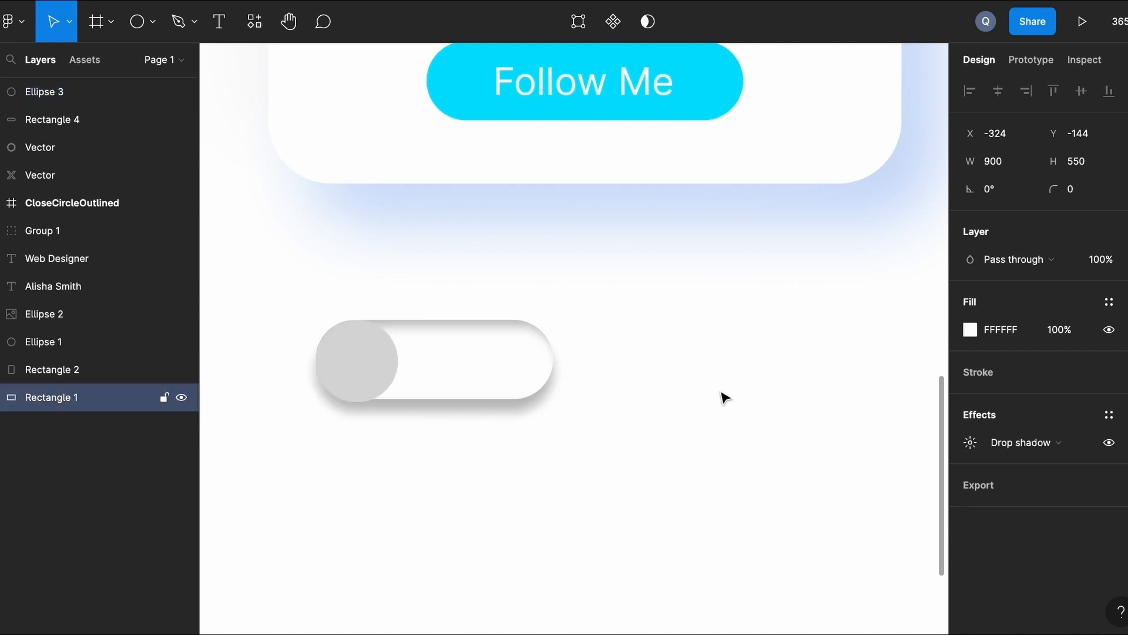
Fill the knob white FFFFFF and give it a drop shadow.
{"action": "left_click", "coordinate": [326, 382]}
{"action": "left_click", "coordinate": [970, 329]}
{"action": "left_click", "coordinate": [761, 561]}
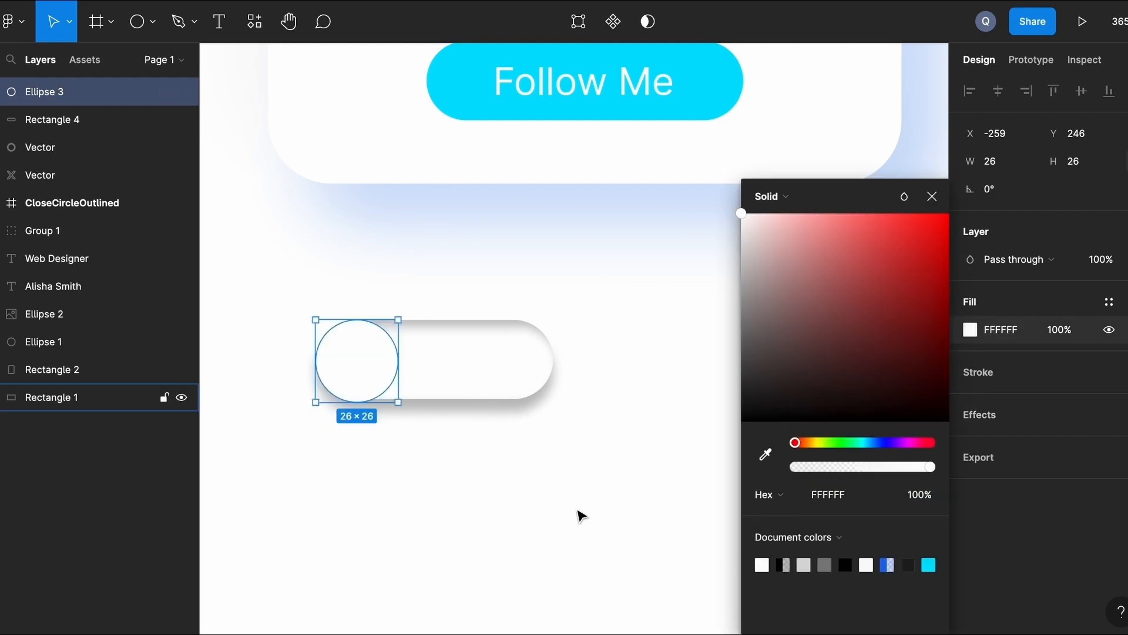
{"action": "left_click", "coordinate": [578, 512]}
{"action": "left_click", "coordinate": [369, 373]}
{"action": "left_click", "coordinate": [992, 421]}
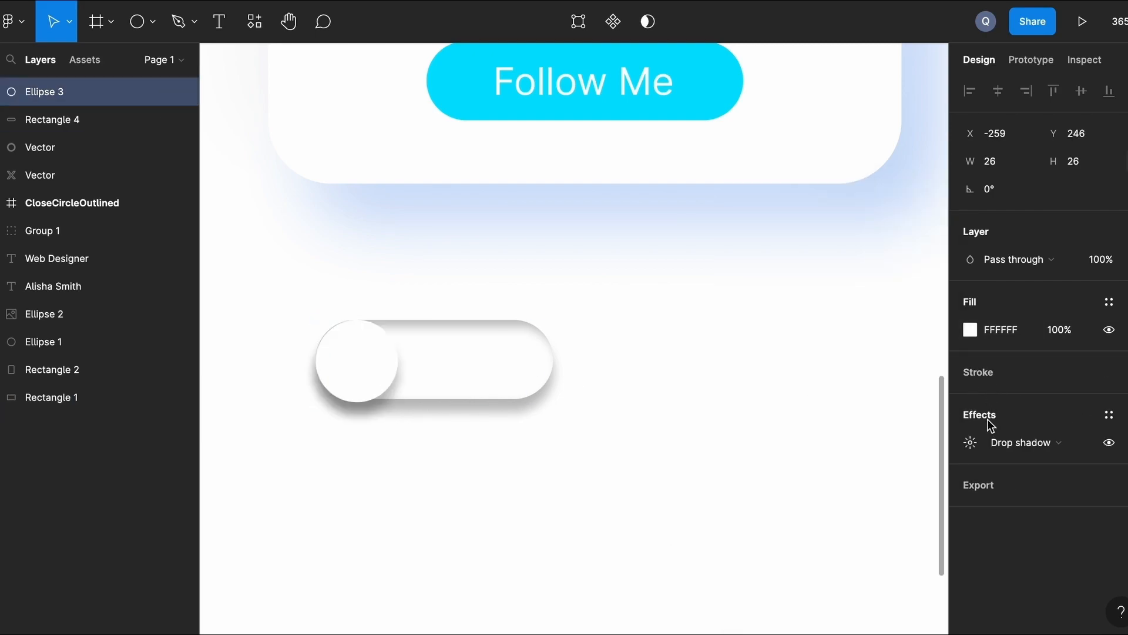
{"action": "left_click", "coordinate": [725, 398]}
{"action": "left_click", "coordinate": [369, 368]}
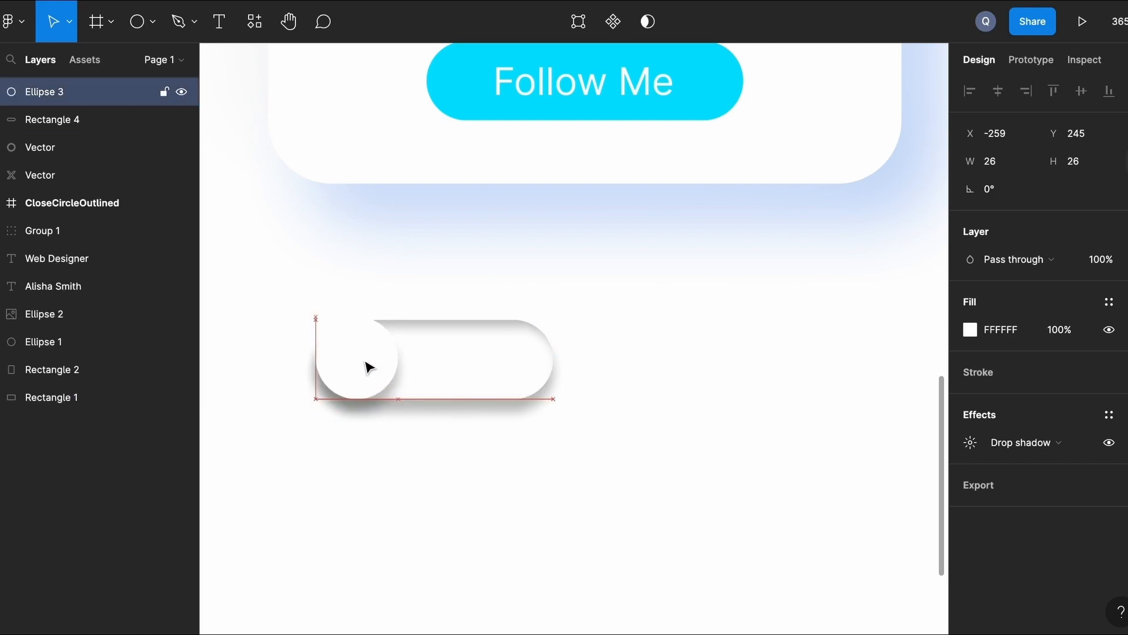
{"action": "left_click", "coordinate": [709, 325]}
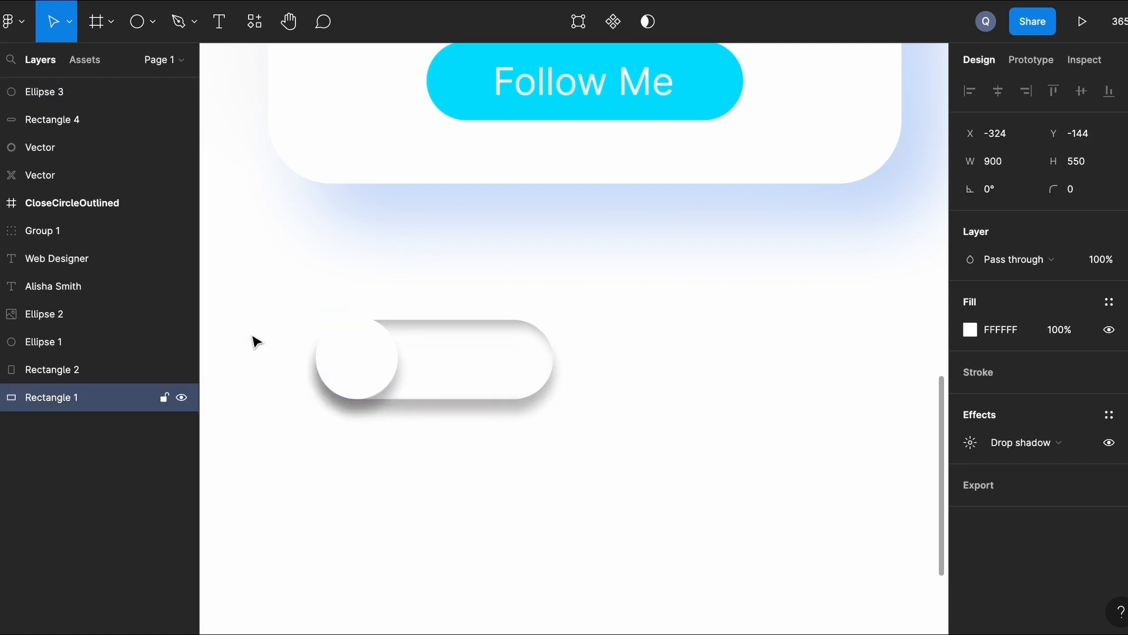
{"action": "left_click", "coordinate": [478, 360]}
Copy the pill below, remove its inner shadow, make it cyan, and put a knob copy at its right end.
{"action": "left_click_drag", "start_coordinate": [478, 360], "coordinate": [480, 479]}
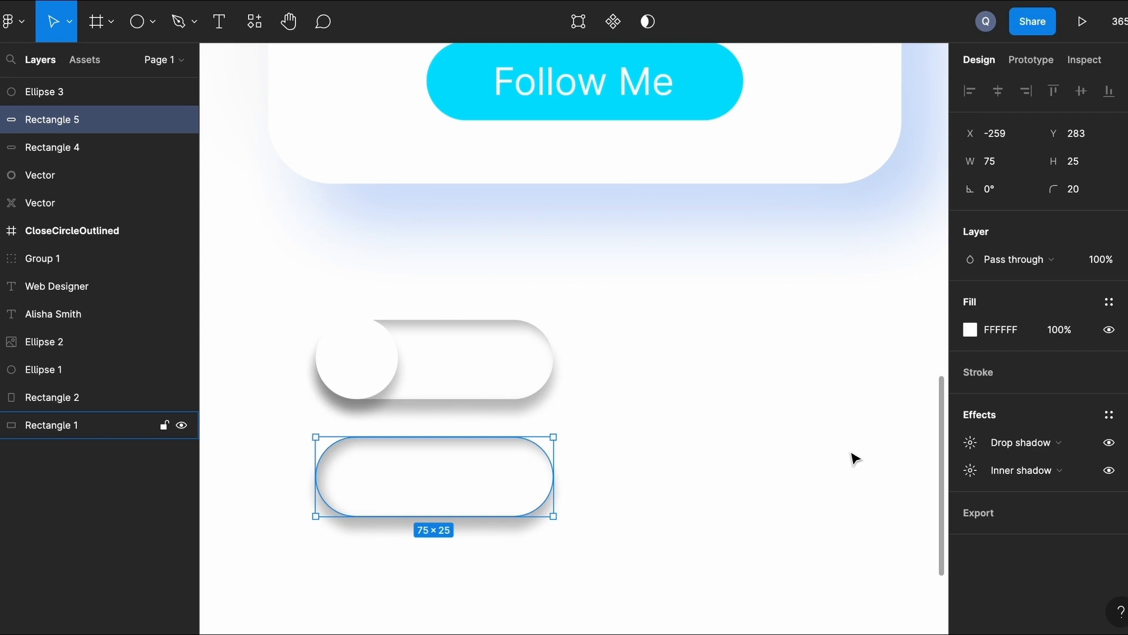
{"action": "left_click", "coordinate": [1125, 470]}
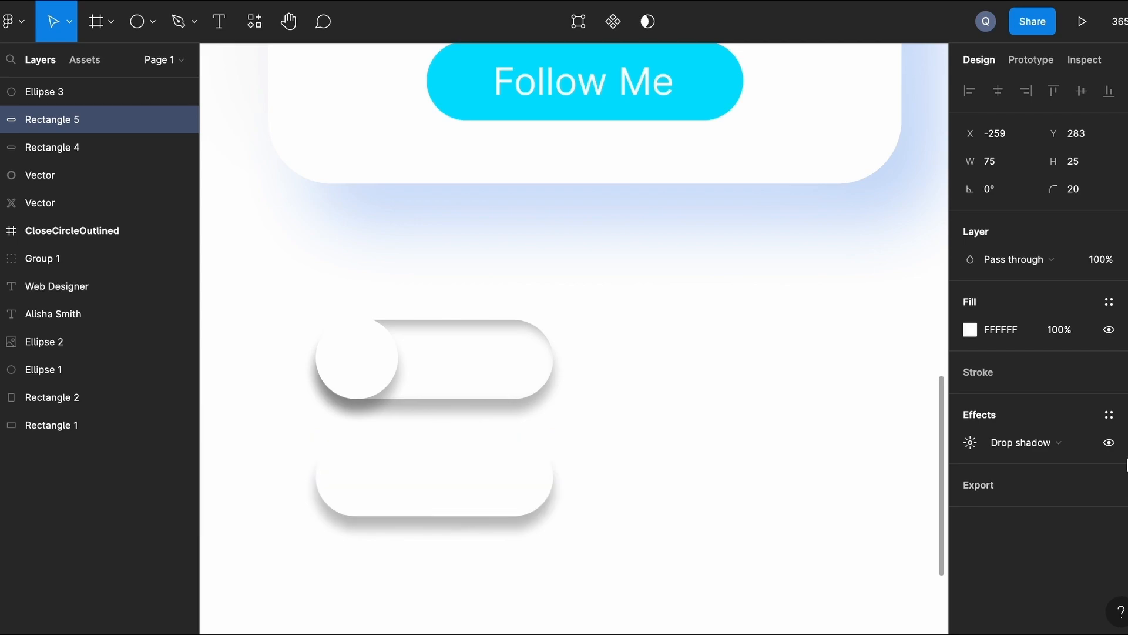
{"action": "left_click", "coordinate": [970, 329]}
{"action": "left_click", "coordinate": [928, 564]}
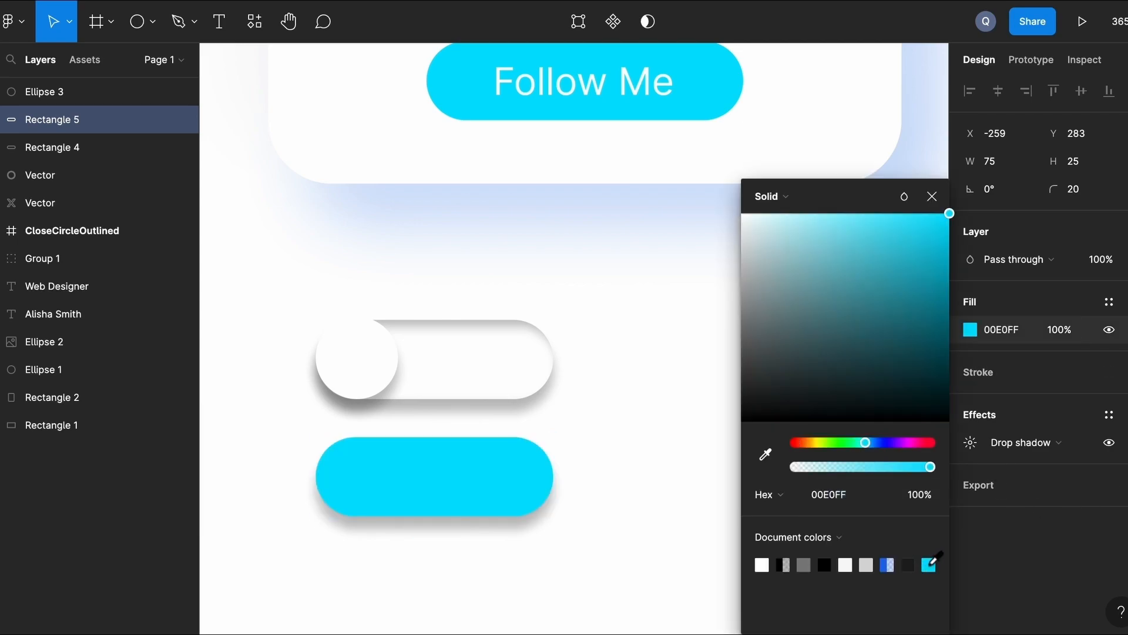
{"action": "left_click", "coordinate": [717, 349]}
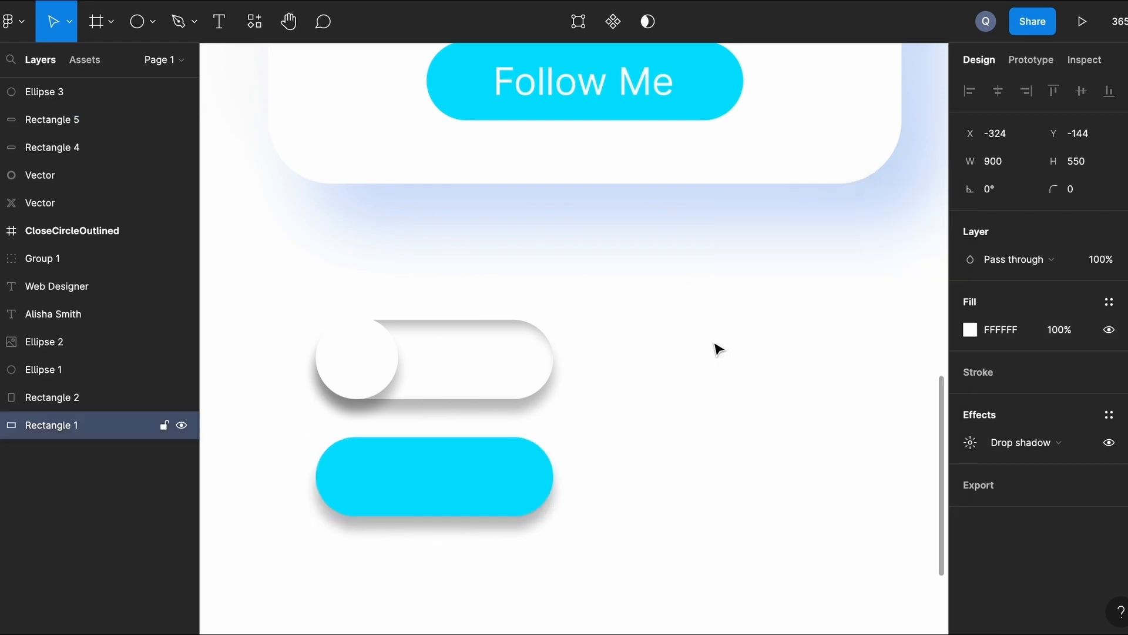
{"action": "left_click", "coordinate": [330, 362]}
{"action": "key", "text": "ctrl+d"}
{"action": "left_click_drag", "start_coordinate": [360, 368], "coordinate": [527, 478]}
Set the knob's drop shadow to blur 20 with cyan 00E0FF colour.
{"action": "left_click", "coordinate": [971, 446]}
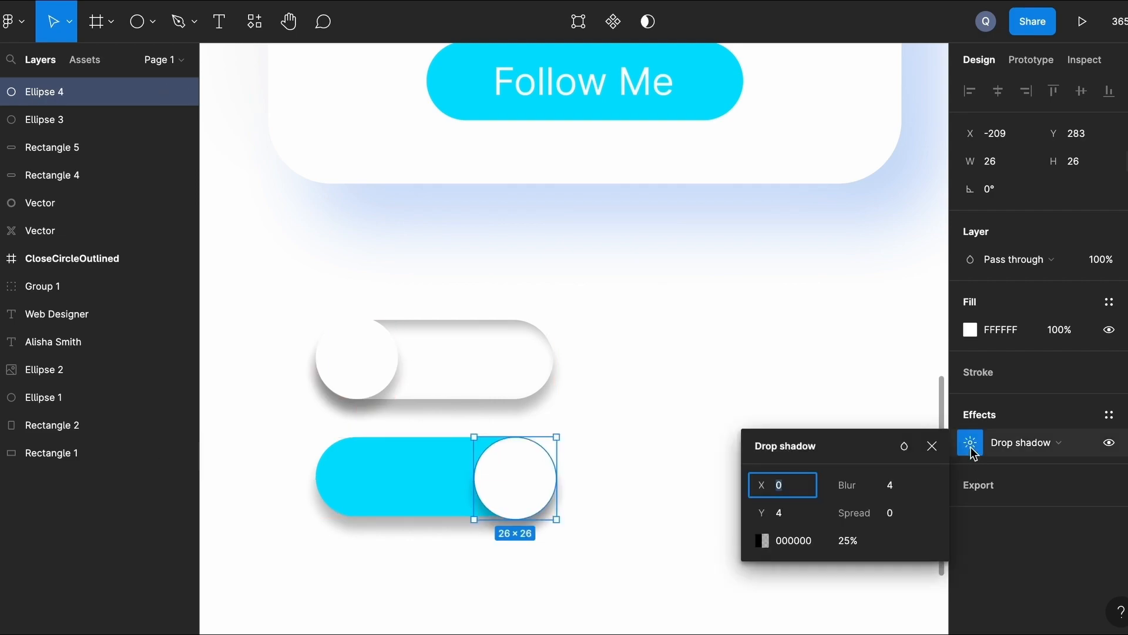
{"action": "left_click", "coordinate": [899, 489]}
{"action": "type", "text": "20"}
{"action": "key", "text": "Return"}
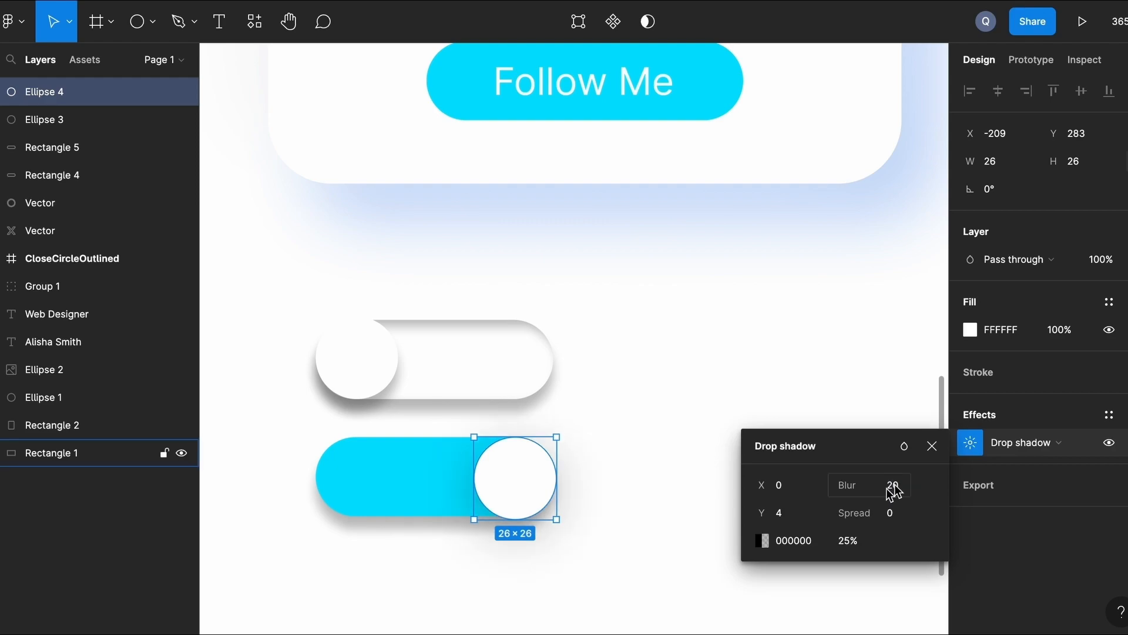
{"action": "left_click", "coordinate": [762, 540]}
{"action": "left_click", "coordinate": [617, 564]}
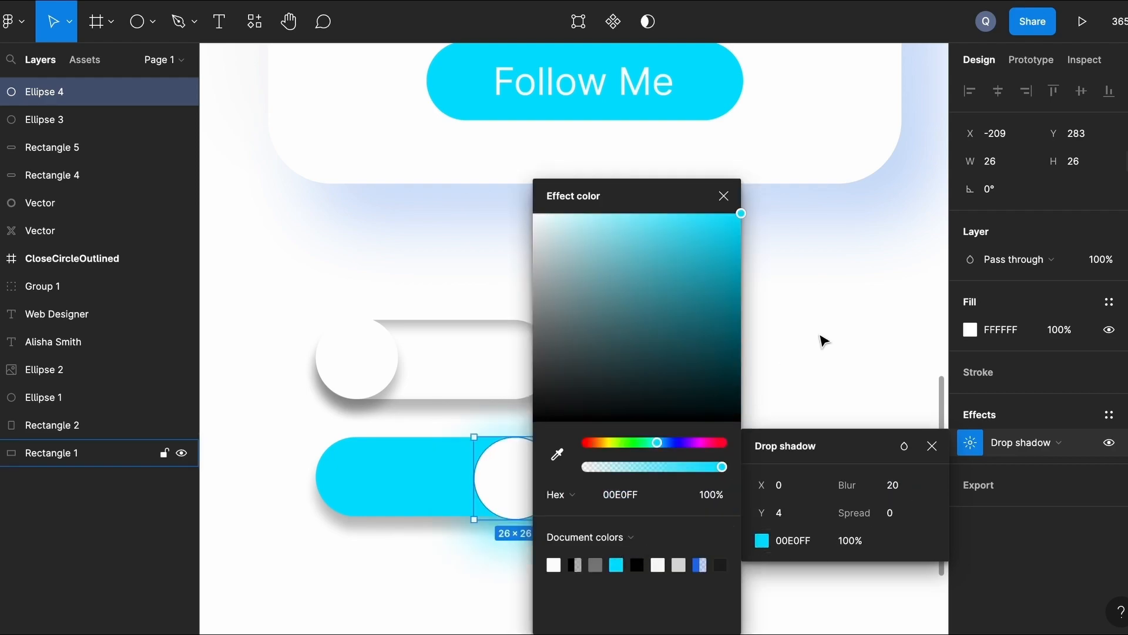
{"action": "left_click", "coordinate": [768, 403]}
{"action": "scroll", "coordinate": [768, 403], "scroll_direction": "down", "scroll_amount": 3}
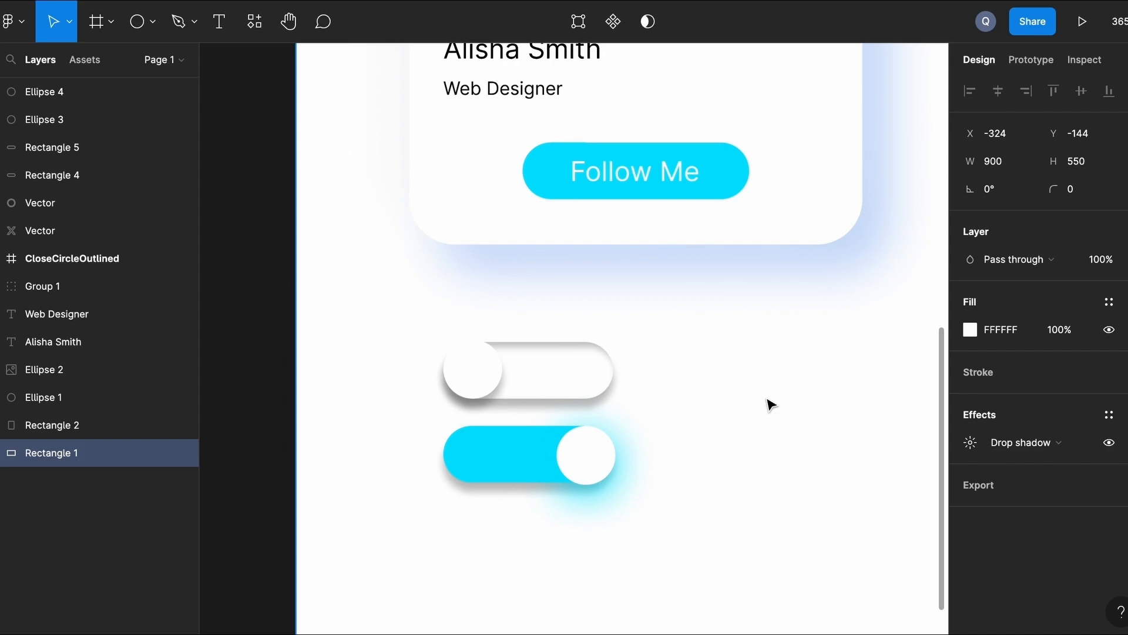
Duplicate the white toggle's track and knob below the cyan toggle.
{"action": "scroll", "coordinate": [770, 404], "scroll_direction": "down", "scroll_amount": 2}
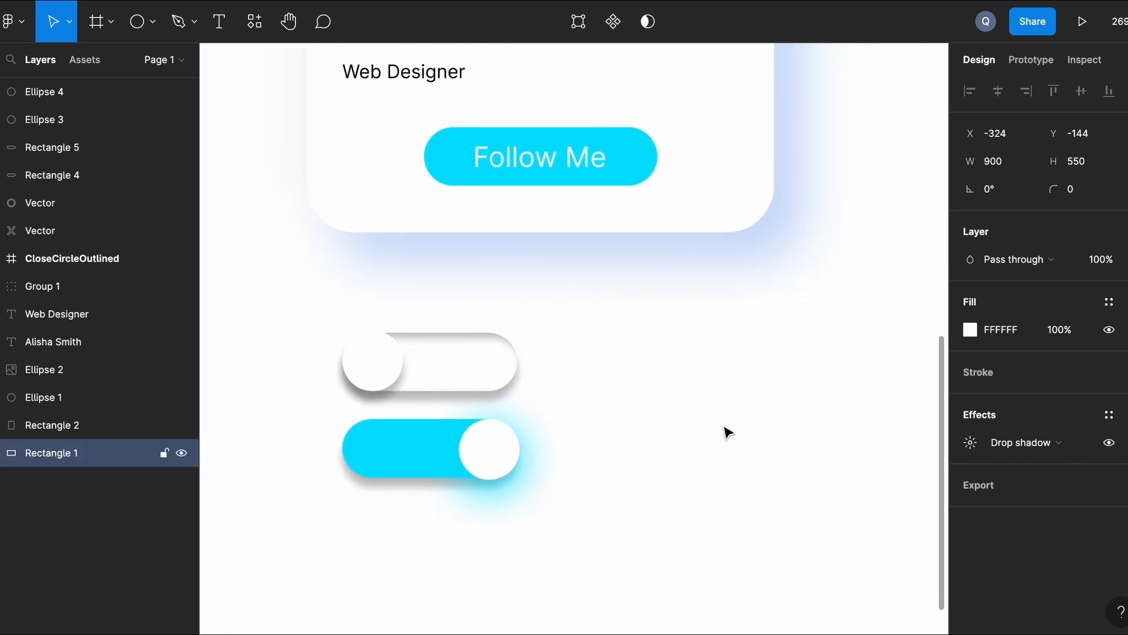
{"action": "left_click", "coordinate": [481, 360], "text": "shift"}
{"action": "left_click", "coordinate": [383, 360], "text": "shift"}
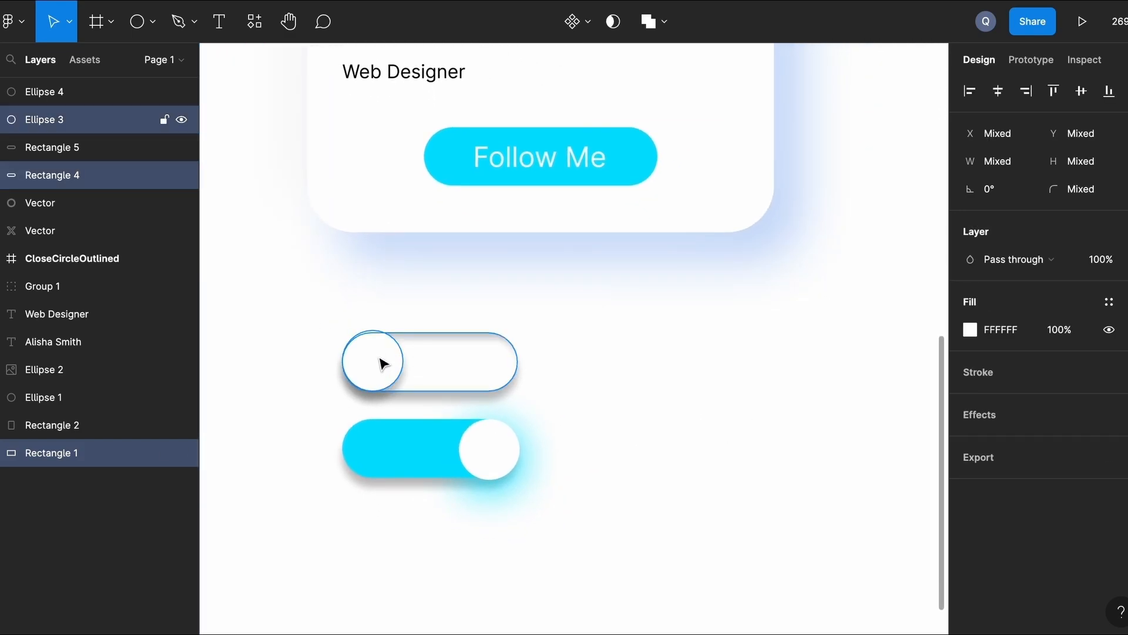
{"action": "left_click_drag", "start_coordinate": [457, 361], "coordinate": [450, 551]}
{"action": "left_click", "coordinate": [600, 462]}
{"action": "scroll", "coordinate": [568, 323], "scroll_direction": "down", "scroll_amount": 2}
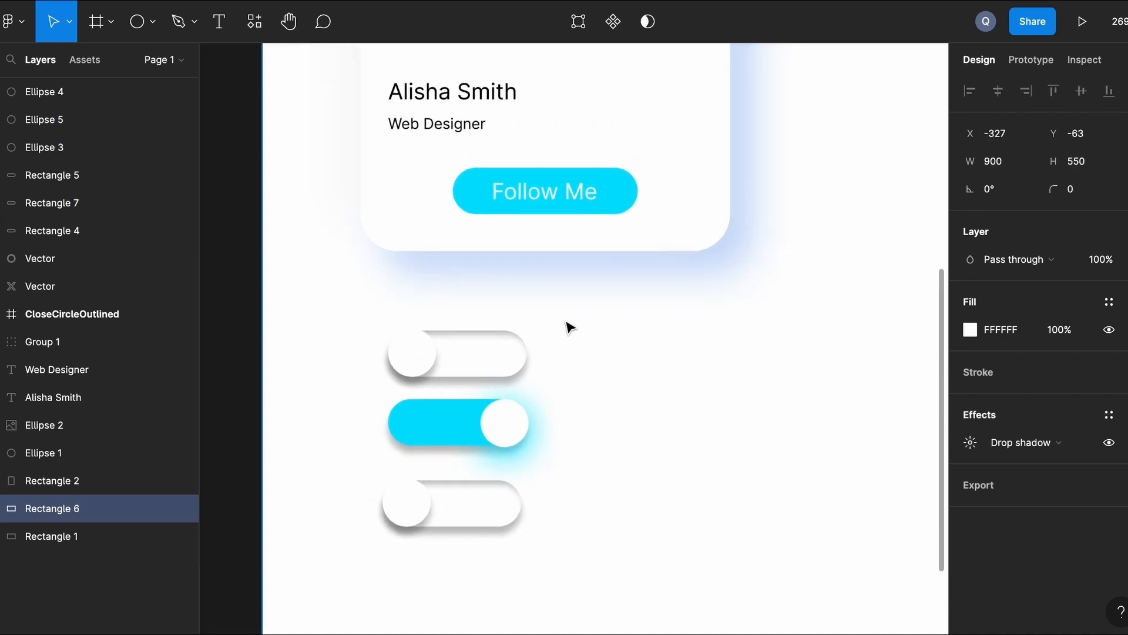
{"action": "scroll", "coordinate": [568, 323], "scroll_direction": "right", "scroll_amount": 2}
{"action": "scroll", "coordinate": [568, 323], "scroll_direction": "up", "scroll_amount": 1}
{"action": "scroll", "coordinate": [587, 398], "scroll_direction": "down", "scroll_amount": 2}
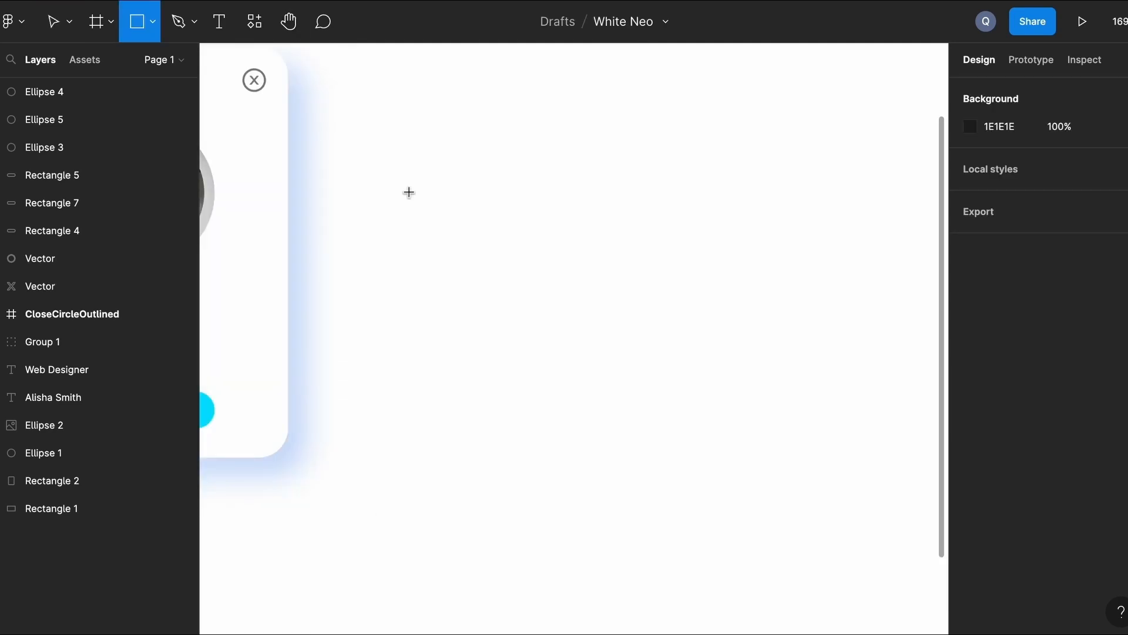
Draw a tall bar right of the card with height 225 and corner radius 25.
{"action": "left_click_drag", "start_coordinate": [409, 68], "coordinate": [446, 421]}
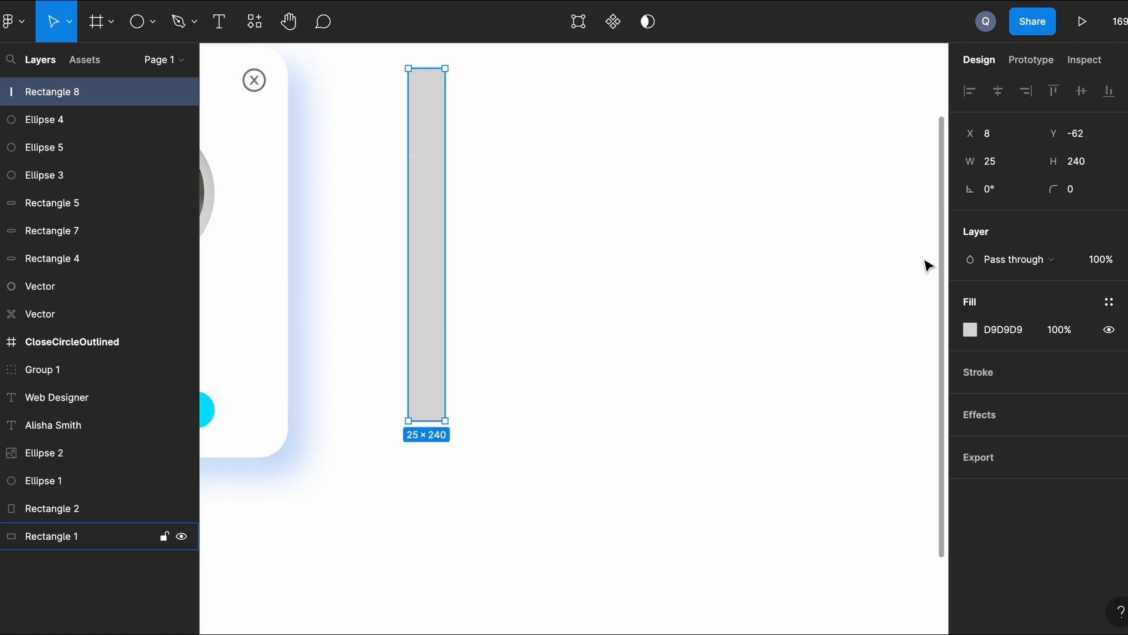
{"action": "key", "text": "BackSpace"}
{"action": "key", "text": "BackSpace"}
{"action": "key", "text": "BackSpace"}
{"action": "type", "text": "225"}
{"action": "key", "text": "Return"}
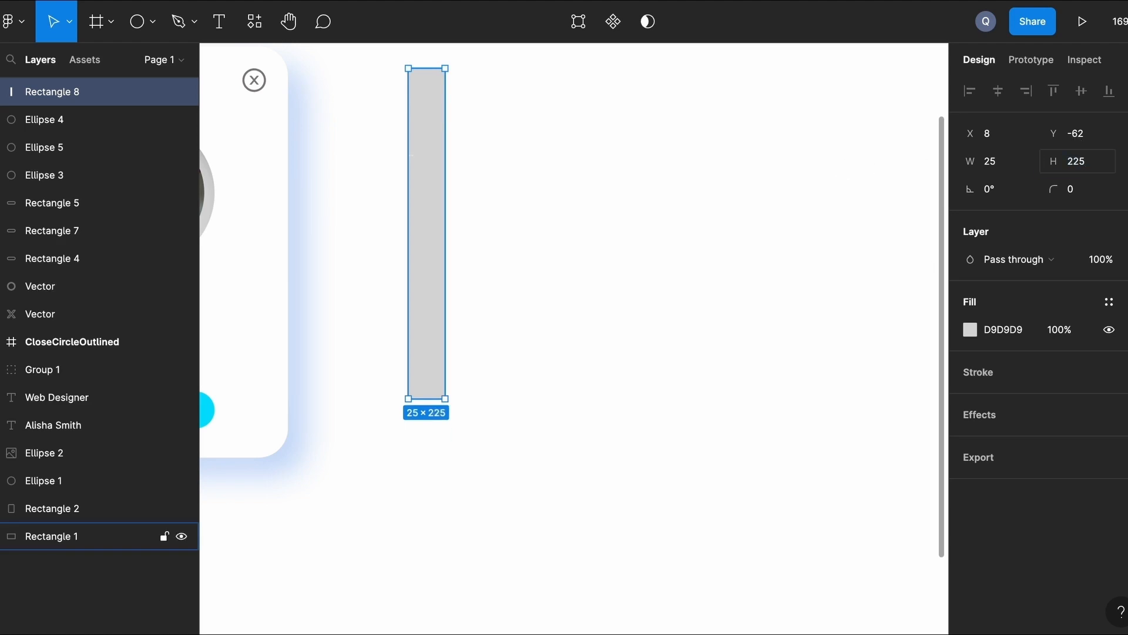
{"action": "left_click", "coordinate": [559, 217]}
{"action": "left_click", "coordinate": [439, 212]}
{"action": "left_click", "coordinate": [1065, 188]}
{"action": "type", "text": "25"}
{"action": "key", "text": "Return"}
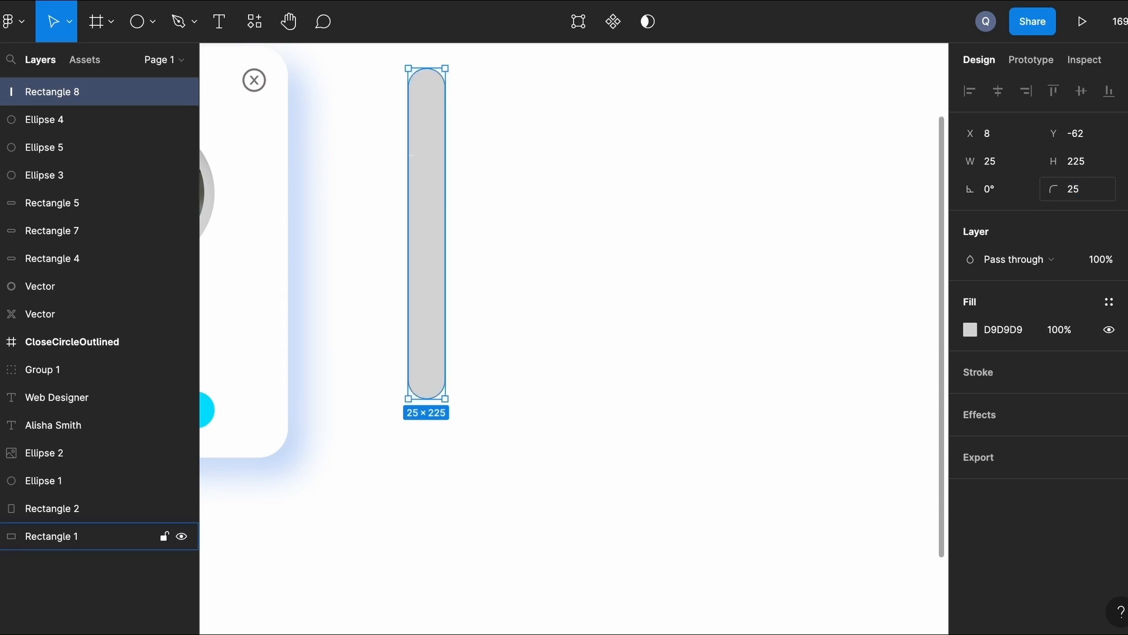
Fill the bar white FFFFFF and add an inner shadow.
{"action": "left_click", "coordinate": [970, 330]}
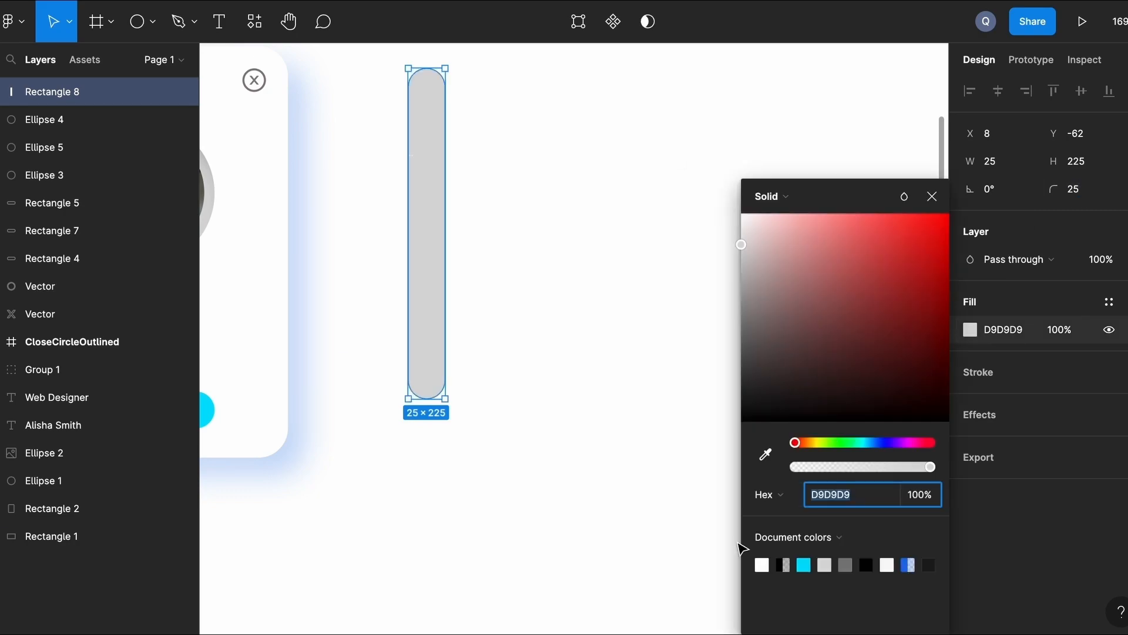
{"action": "left_click", "coordinate": [761, 565]}
{"action": "left_click", "coordinate": [981, 417]}
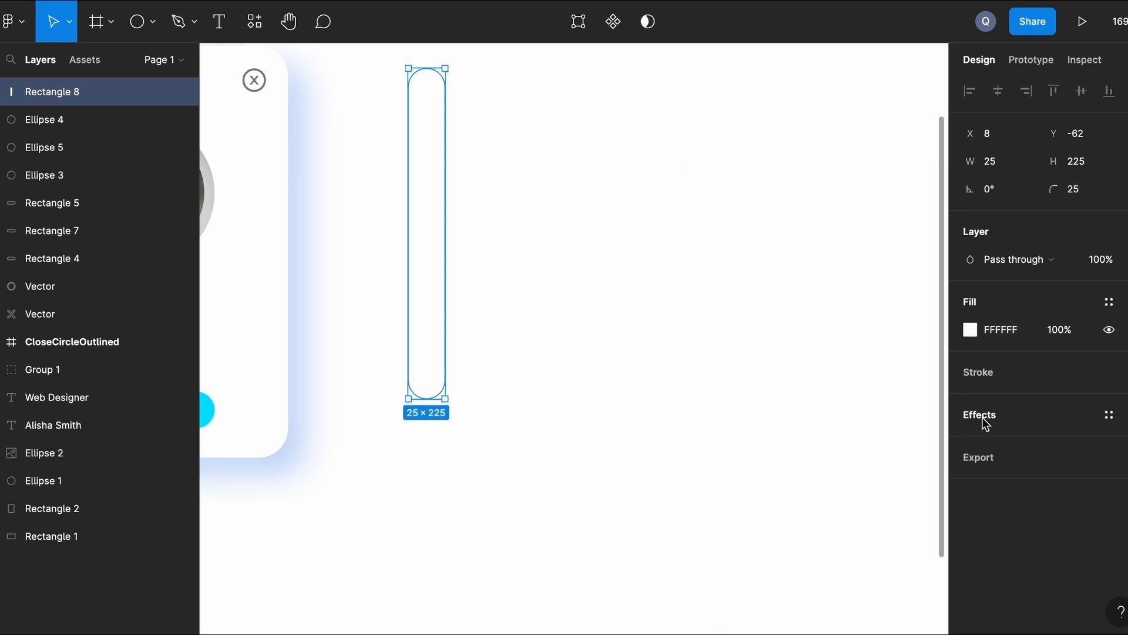
{"action": "left_click", "coordinate": [982, 414]}
{"action": "left_click", "coordinate": [970, 444]}
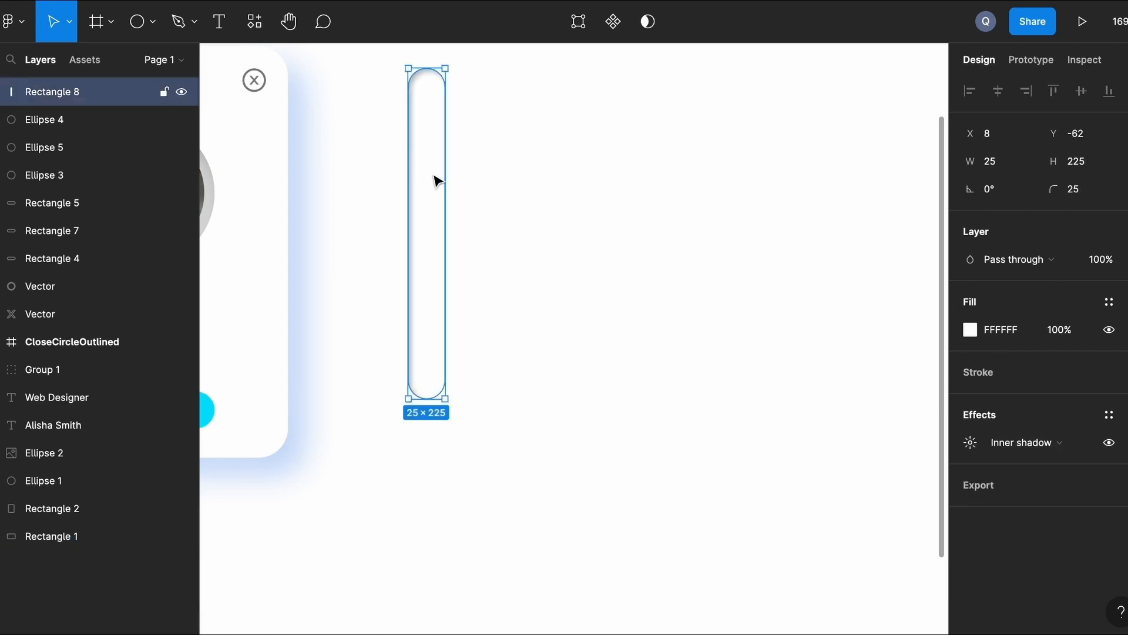
Add a second drop shadow to the bar with X 2, Y 2 and blur 4.
{"action": "left_click", "coordinate": [1127, 415]}
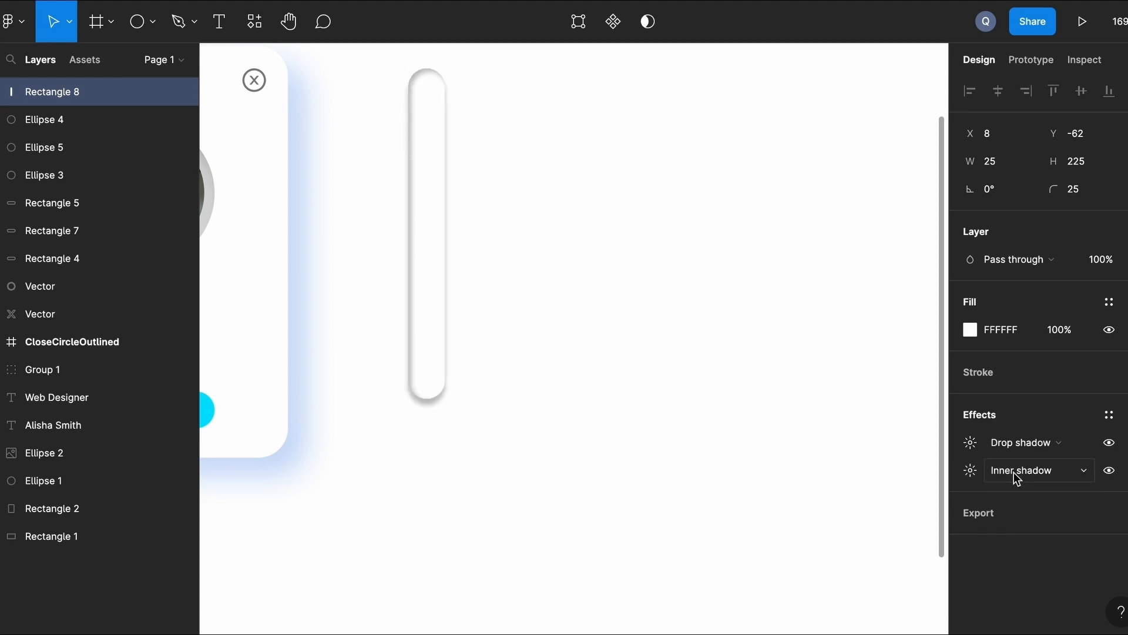
{"action": "left_click", "coordinate": [1013, 446]}
{"action": "left_click", "coordinate": [1014, 445]}
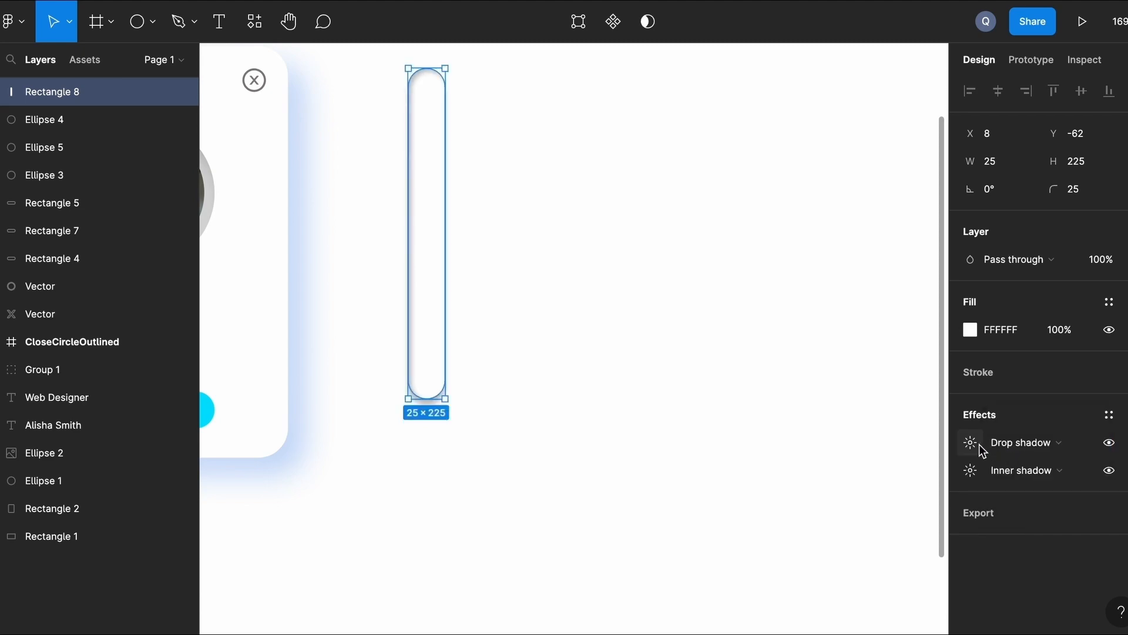
{"action": "left_click", "coordinate": [980, 446]}
{"action": "type", "text": "4"}
{"action": "left_click", "coordinate": [893, 486]}
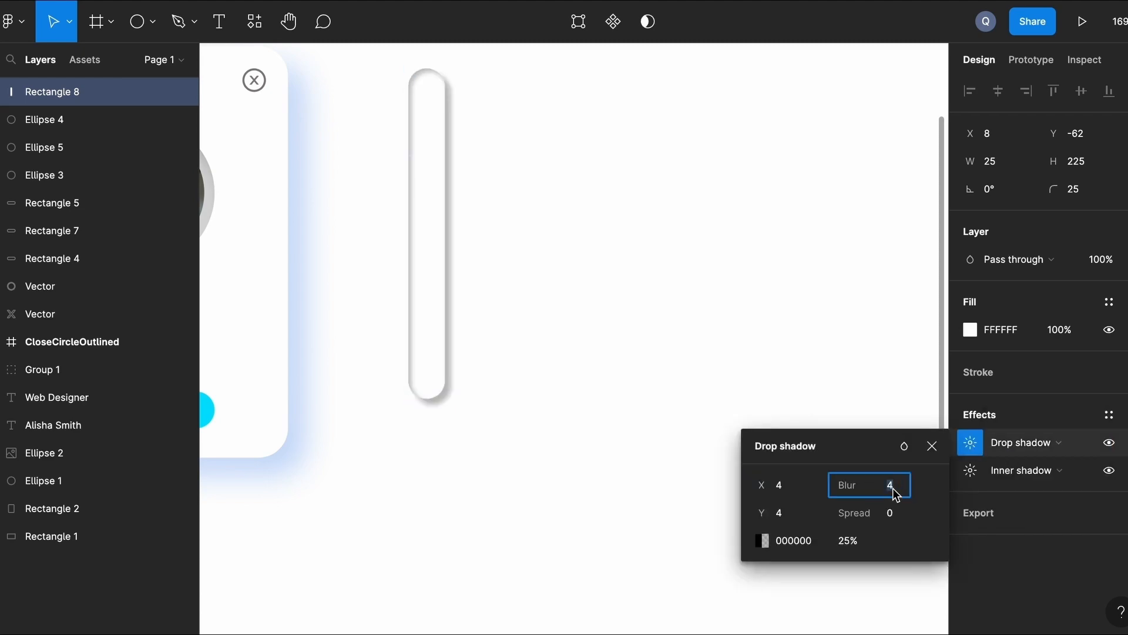
{"action": "left_click", "coordinate": [550, 406]}
{"action": "scroll", "coordinate": [550, 405], "scroll_direction": "up", "scroll_amount": 3}
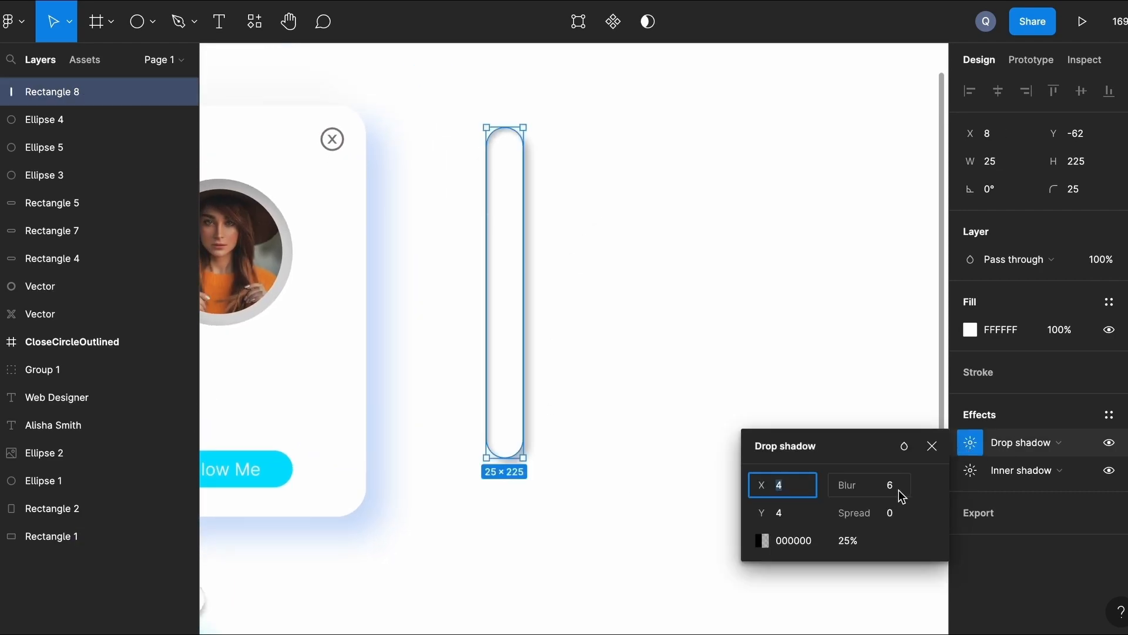
{"action": "key", "text": "Tab"}
{"action": "type", "text": "2"}
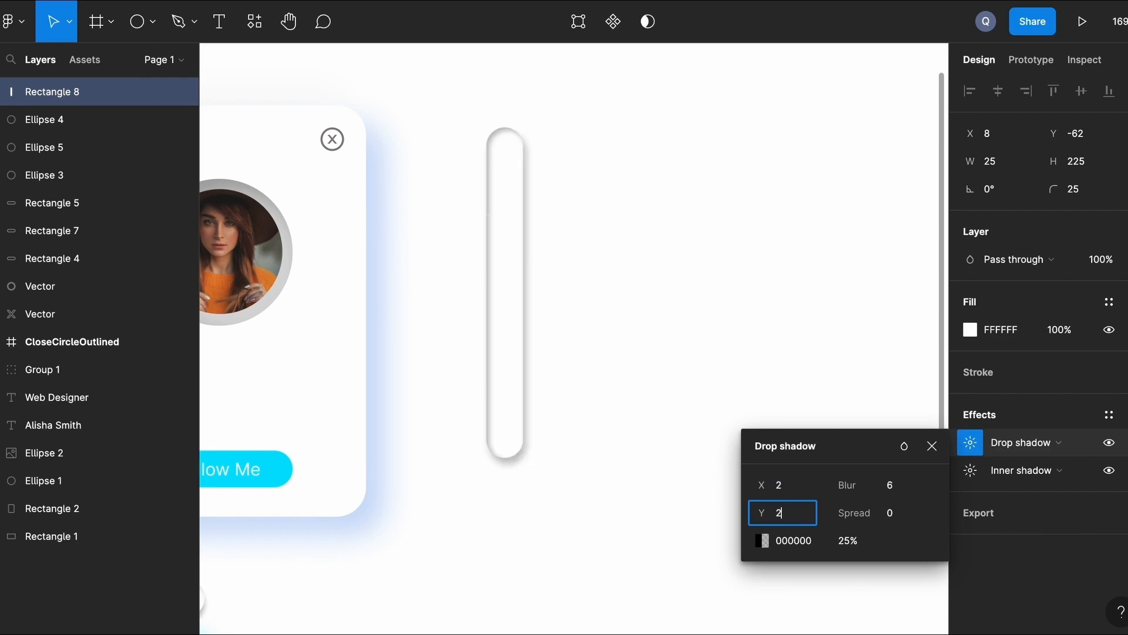
{"action": "left_click", "coordinate": [902, 490]}
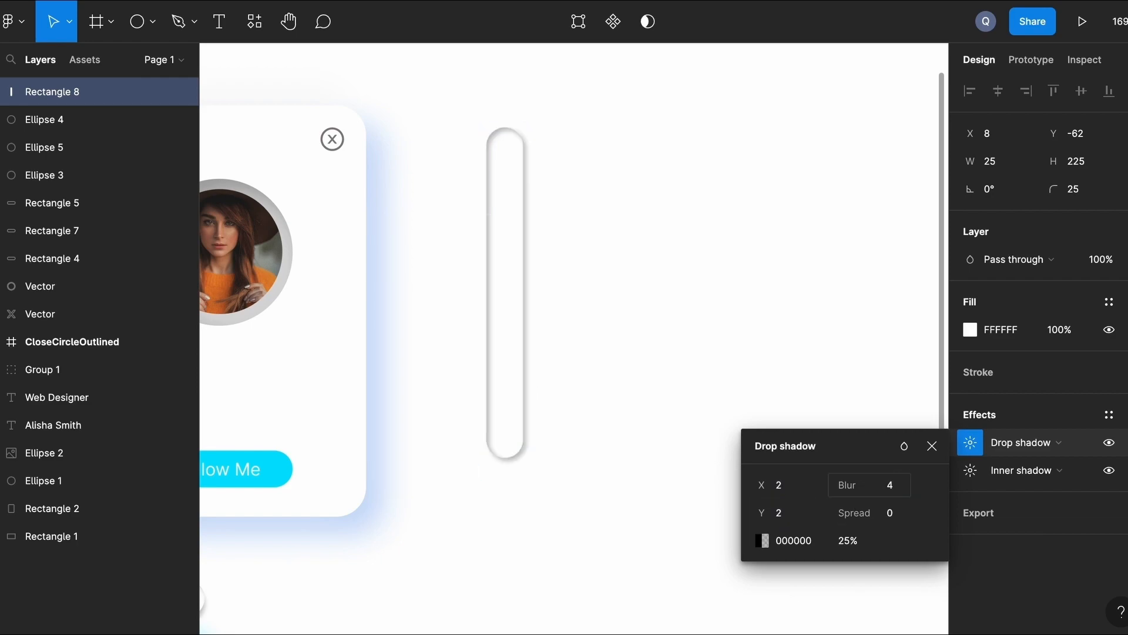
{"action": "left_click", "coordinate": [672, 313]}
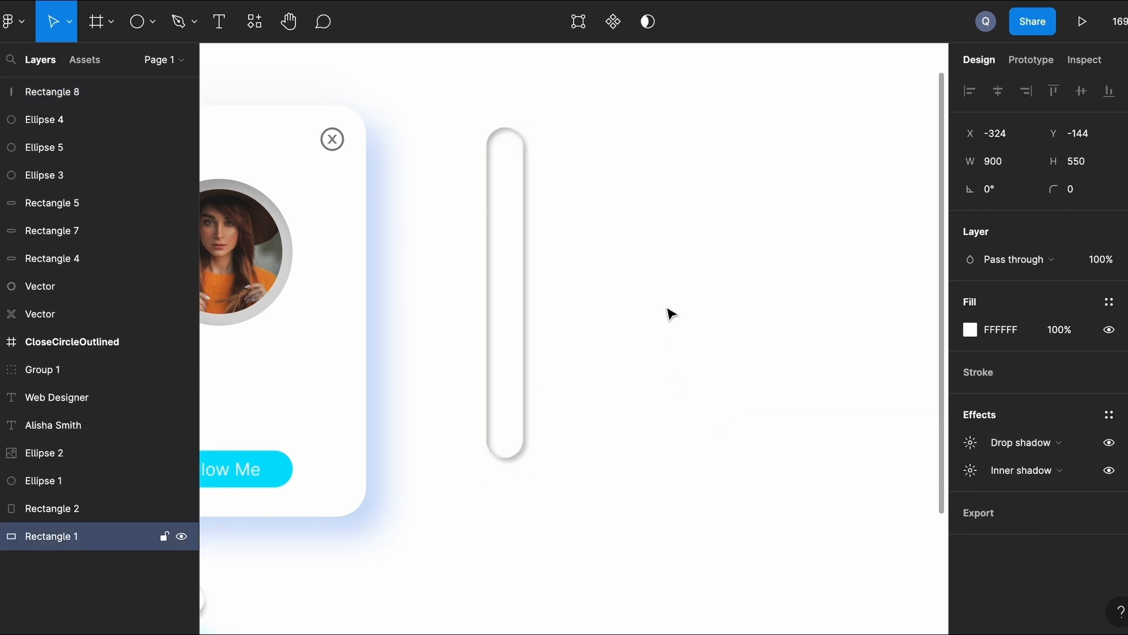
{"action": "left_click", "coordinate": [522, 265]}
Move the pill beside the card and duplicate it into four evenly spaced, aligned tracks.
{"action": "left_click_drag", "start_coordinate": [501, 265], "coordinate": [637, 264]}
{"action": "scroll", "coordinate": [485, 267], "scroll_direction": "down", "scroll_amount": 3}
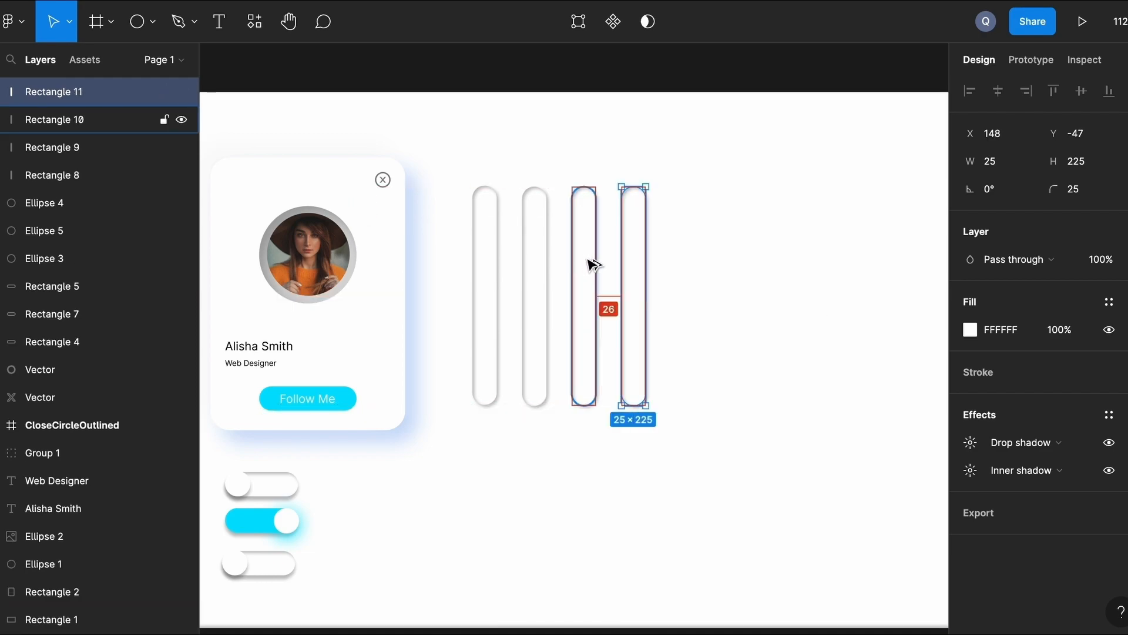
{"action": "key", "text": "Up"}
{"action": "left_click", "coordinate": [707, 259]}
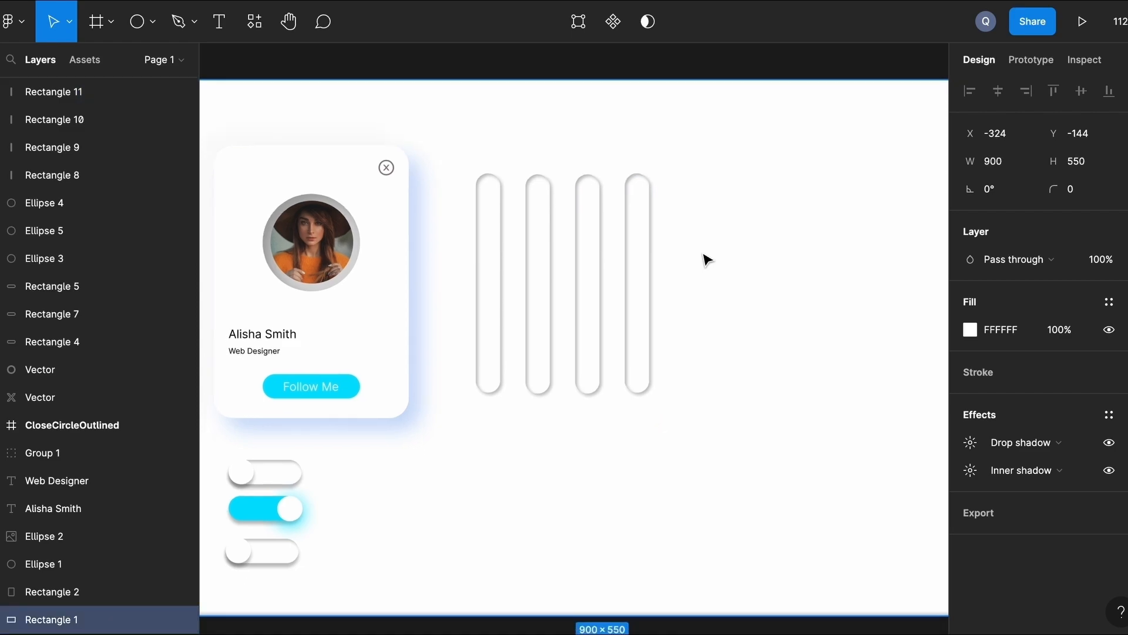
{"action": "scroll", "coordinate": [707, 259], "scroll_direction": "right", "scroll_amount": 3}
{"action": "scroll", "coordinate": [707, 259], "scroll_direction": "right", "scroll_amount": 3}
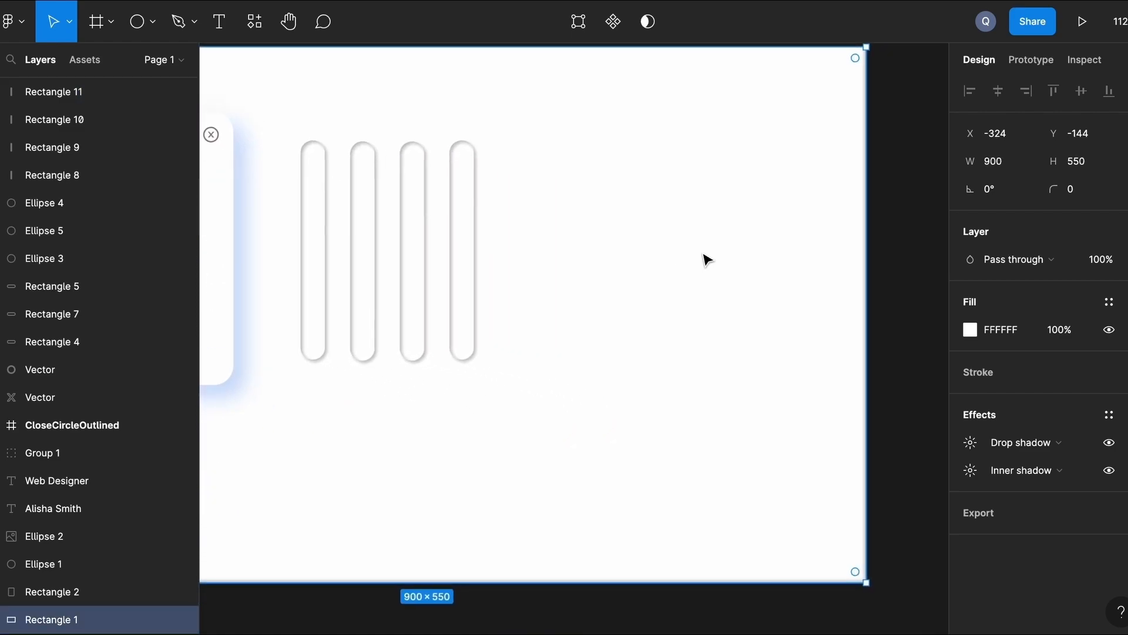
{"action": "scroll", "coordinate": [703, 257], "scroll_direction": "left", "scroll_amount": 5}
{"action": "left_click", "coordinate": [545, 249]}
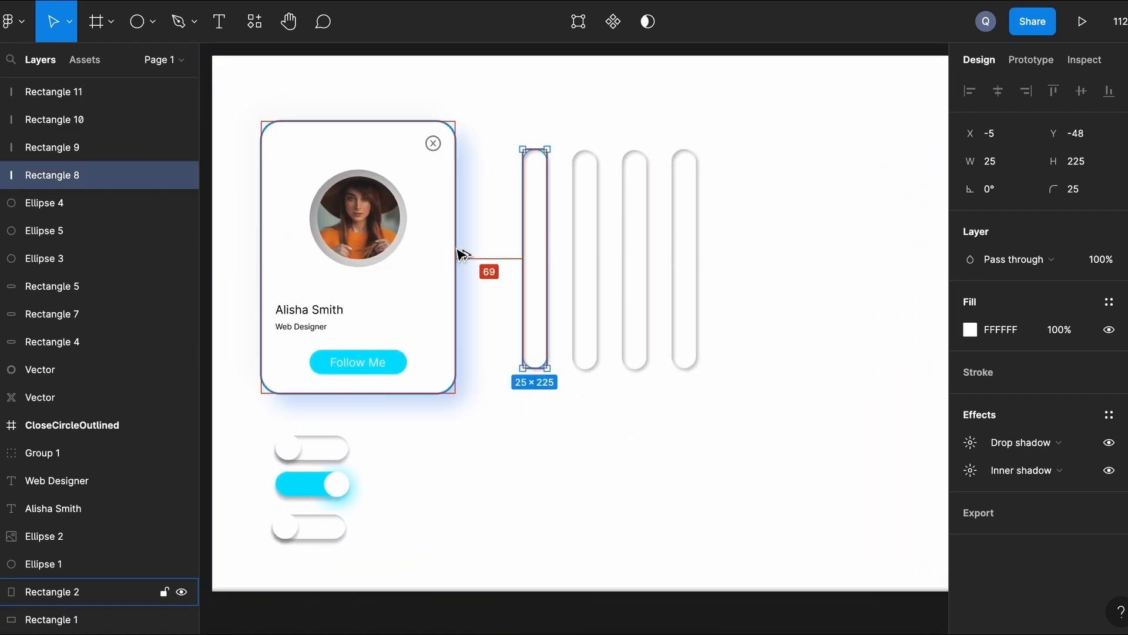
{"action": "left_click", "coordinate": [775, 302]}
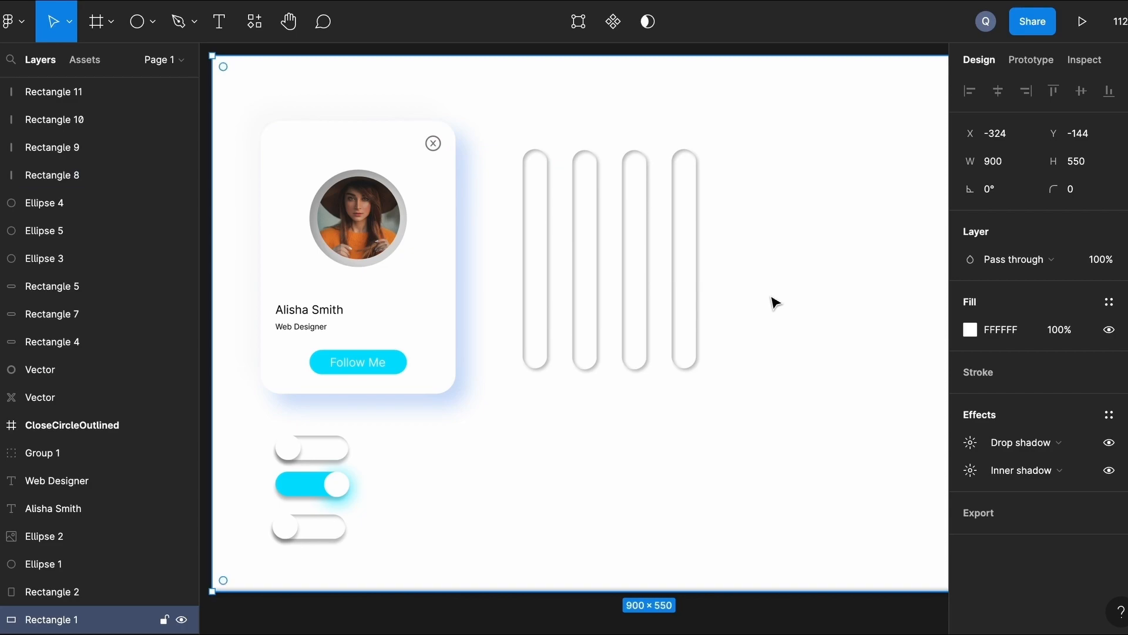
{"action": "scroll", "coordinate": [682, 294], "scroll_direction": "up", "scroll_amount": 3}
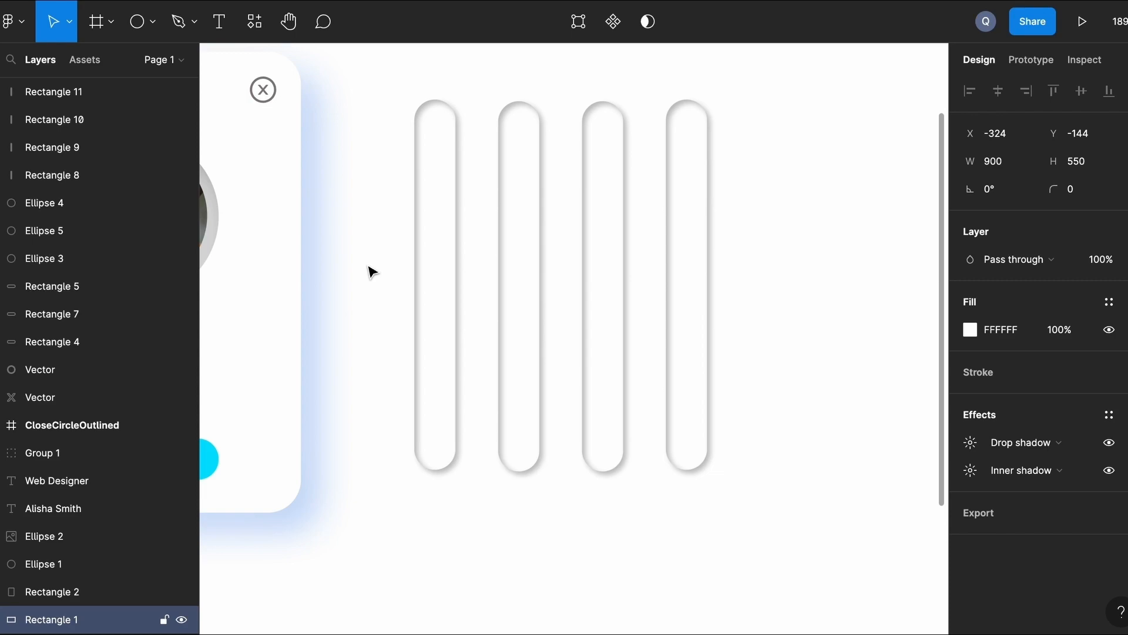
Duplicate the pill into a 160-tall fill bar in the first track and remove its inner shadow.
{"action": "left_click", "coordinate": [443, 252]}
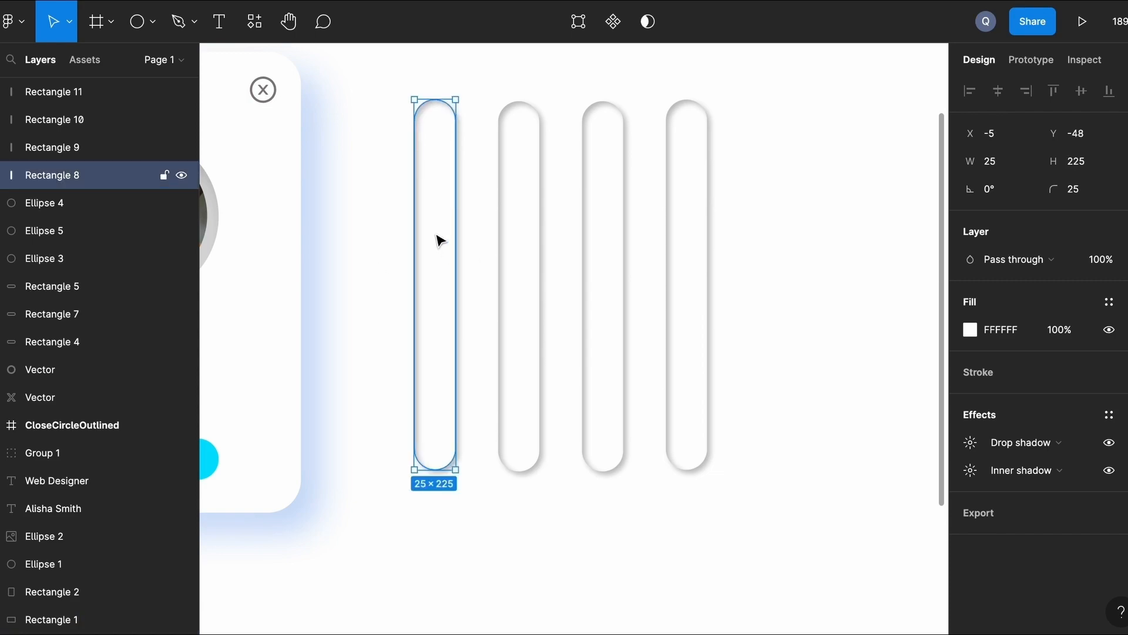
{"action": "key", "text": "ctrl+d"}
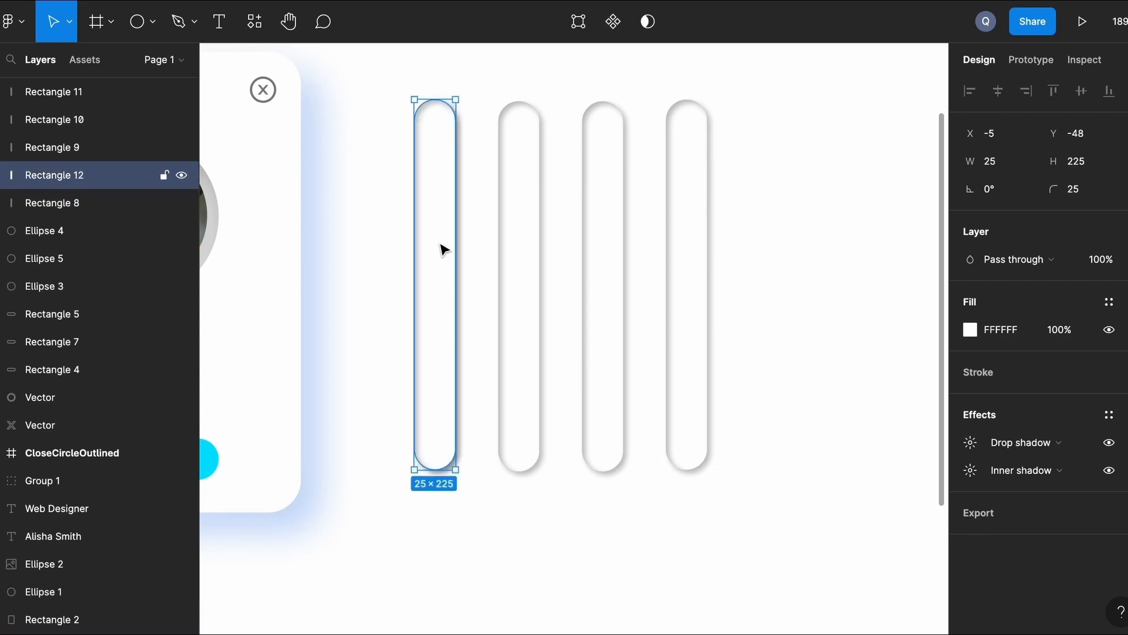
{"action": "left_click_drag", "start_coordinate": [440, 226], "coordinate": [439, 328]}
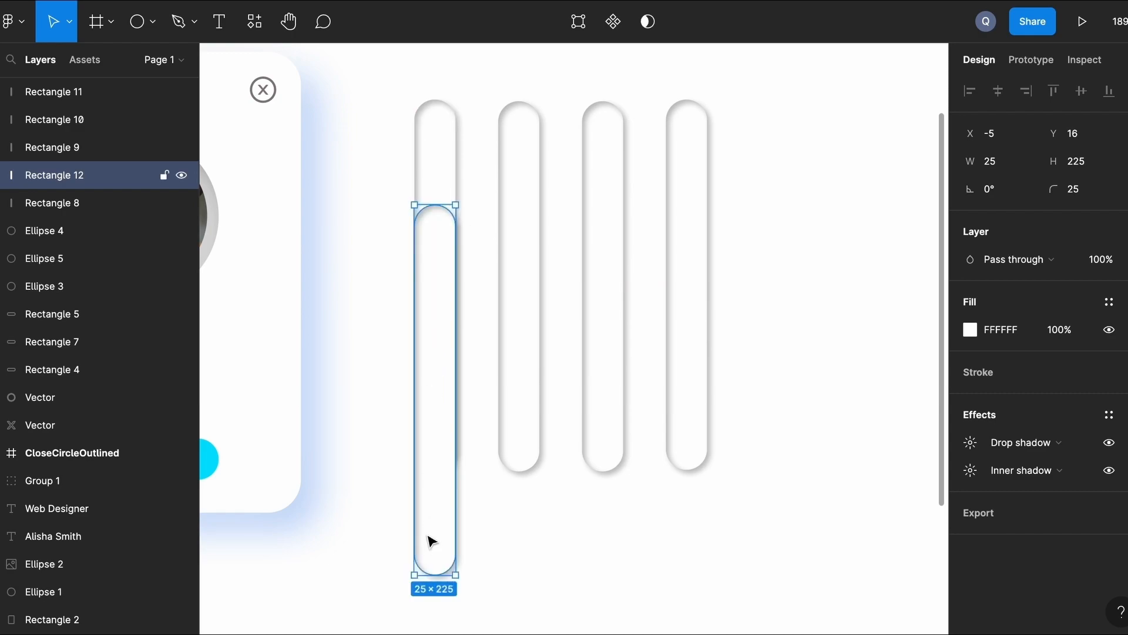
{"action": "type", "text": "160"}
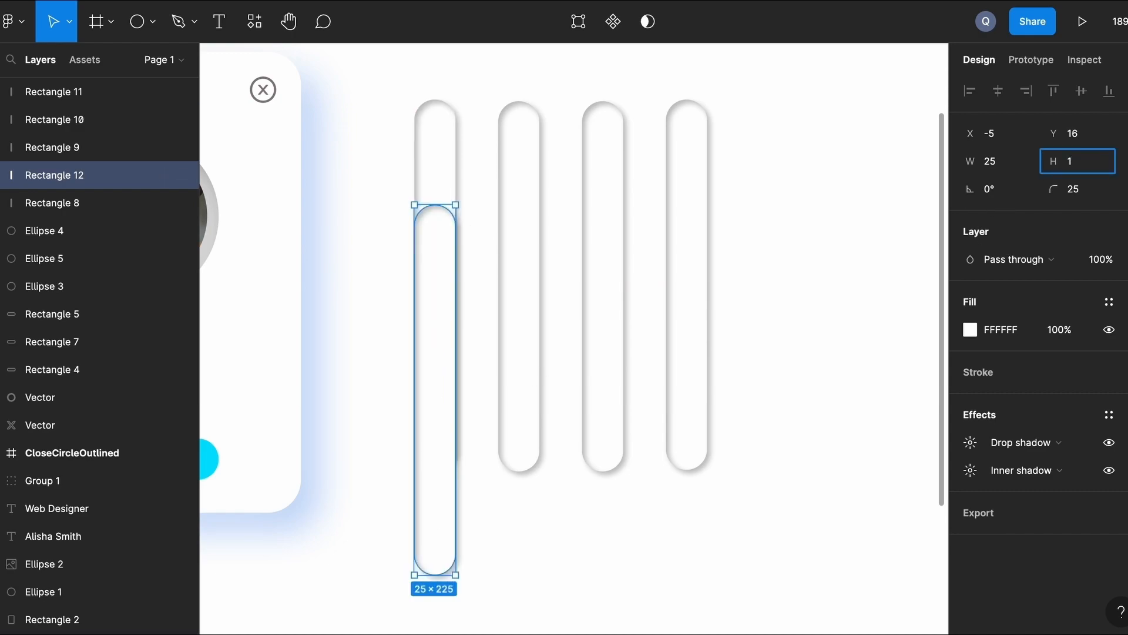
{"action": "left_click", "coordinate": [490, 580]}
{"action": "left_click", "coordinate": [436, 381]}
{"action": "key", "text": "Down"}
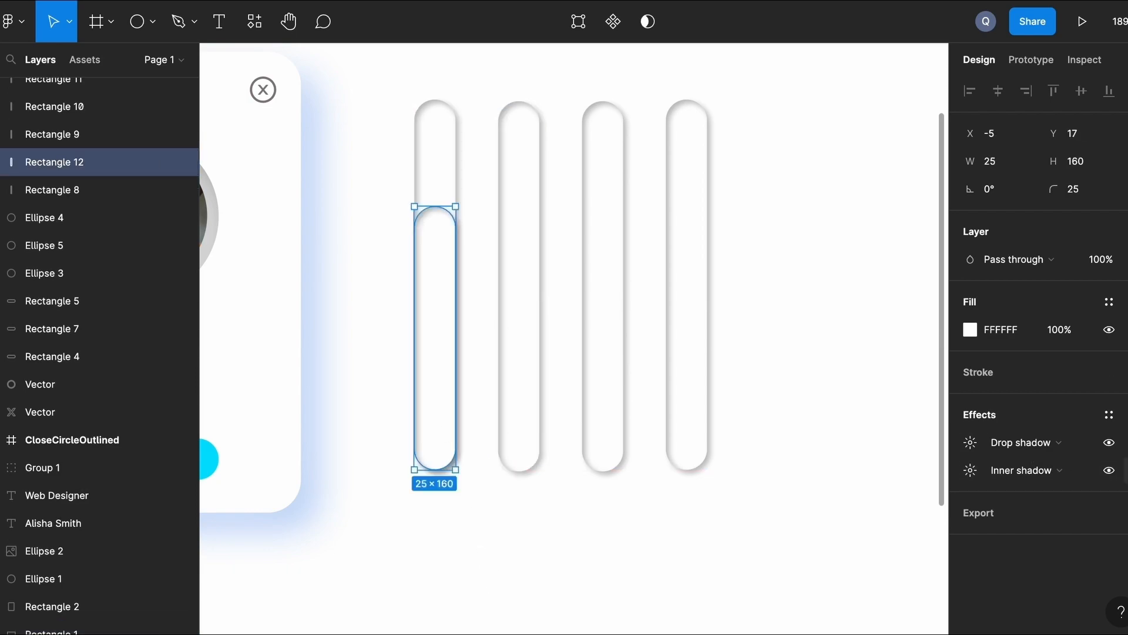
{"action": "left_click", "coordinate": [1127, 470]}
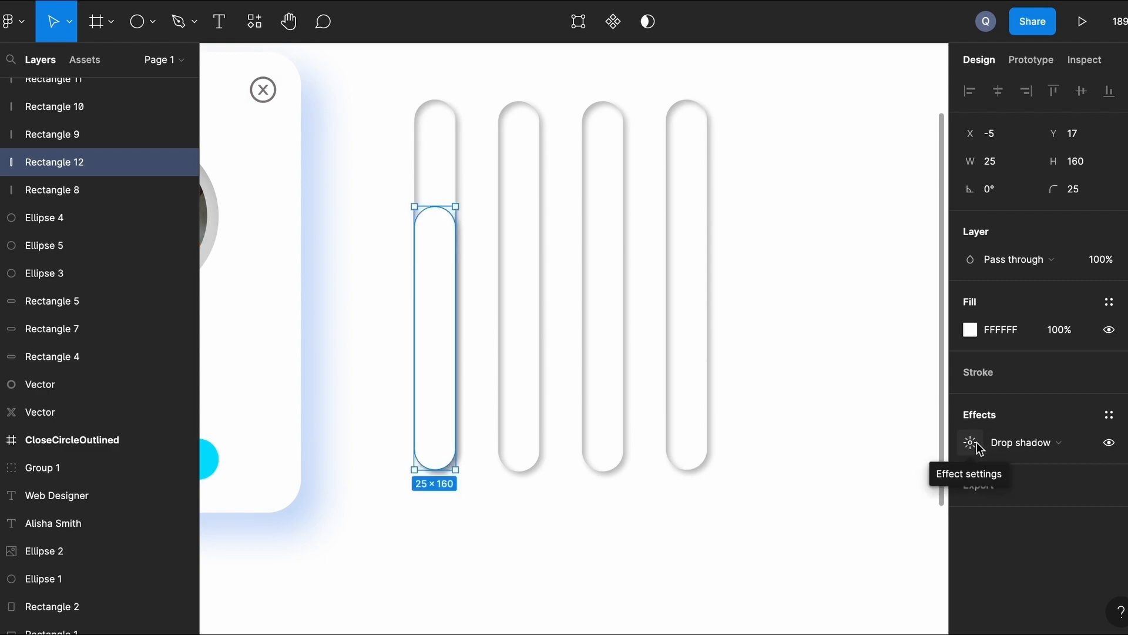
Give the fill bar a linear gradient from cyan 00E0FF to opaque dark teal 036E7C.
{"action": "left_click", "coordinate": [970, 330]}
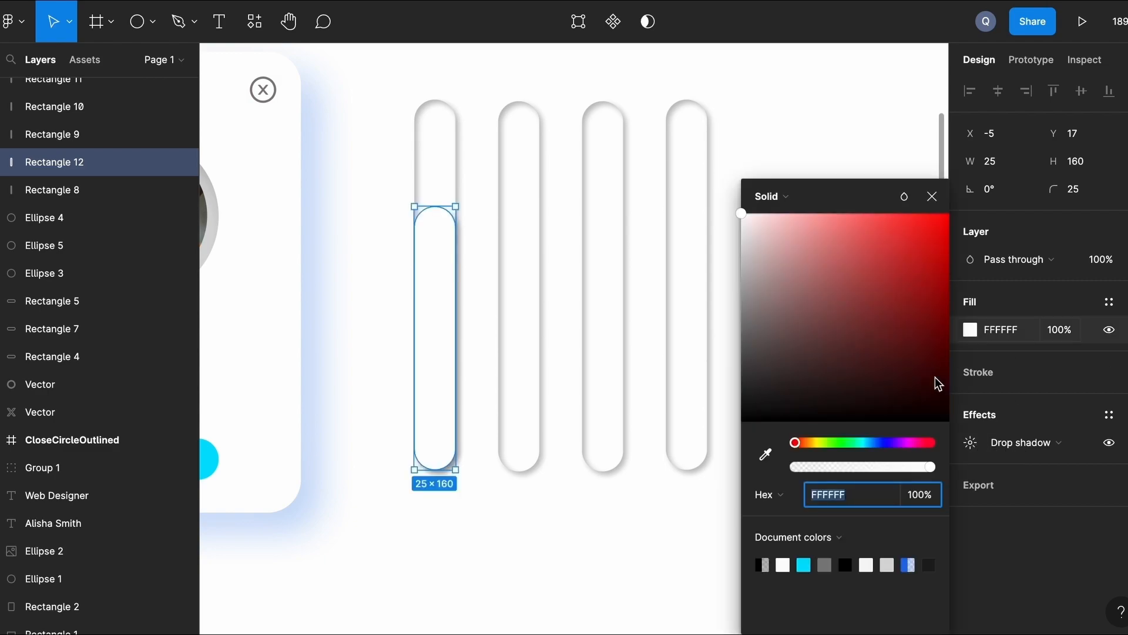
{"action": "left_click", "coordinate": [804, 565]}
{"action": "left_click", "coordinate": [819, 200]}
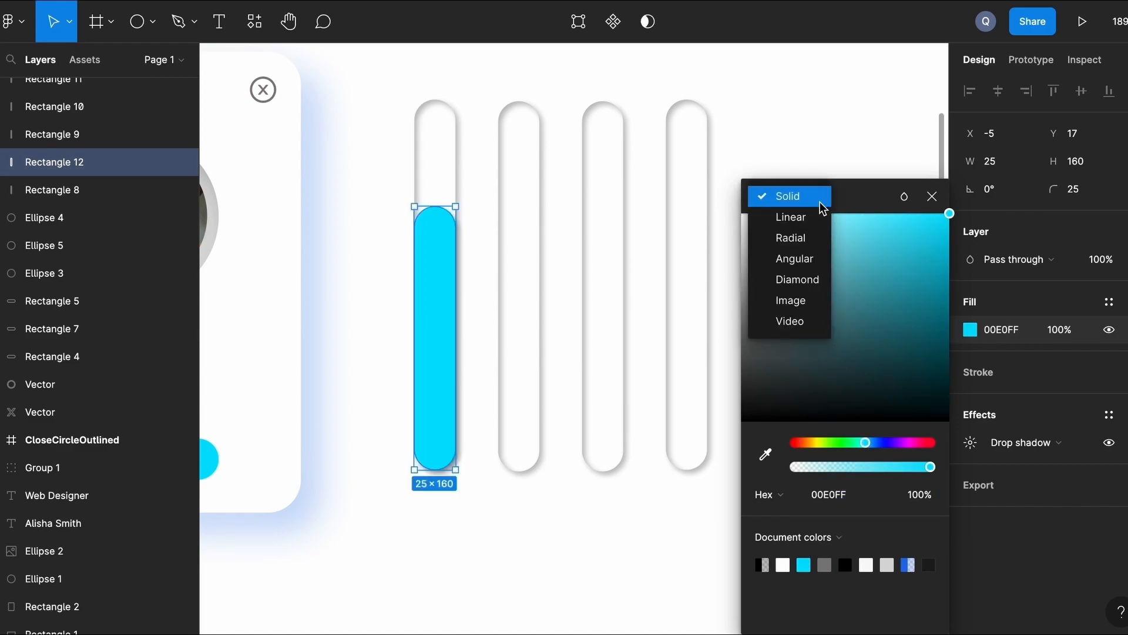
{"action": "left_click", "coordinate": [817, 217]}
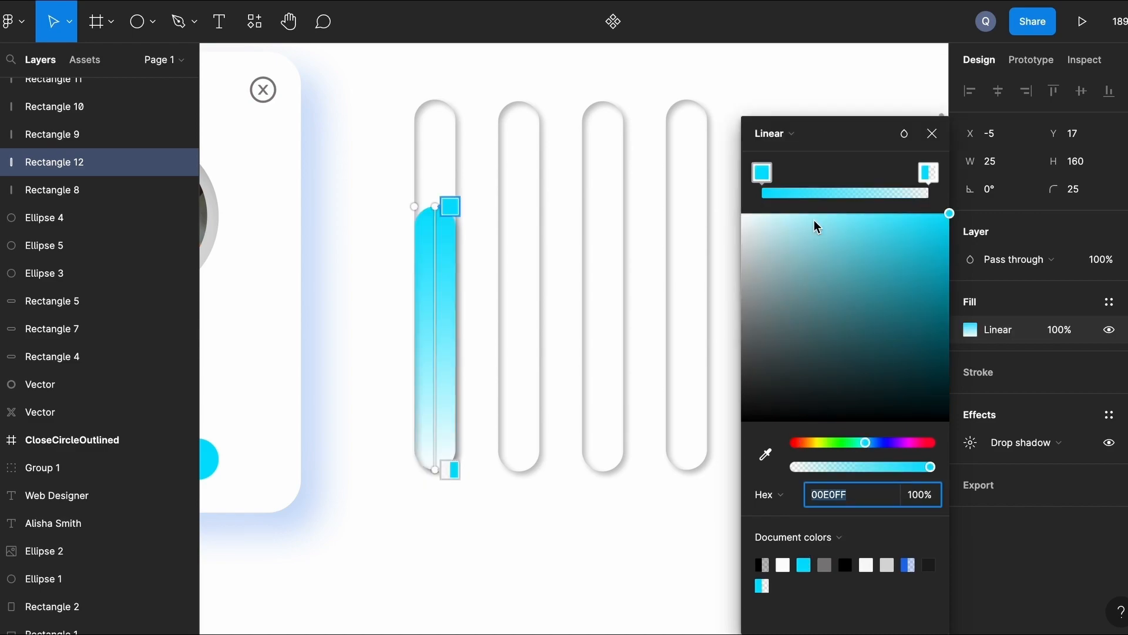
{"action": "left_click", "coordinate": [929, 173]}
{"action": "left_click_drag", "start_coordinate": [797, 466], "coordinate": [954, 467]}
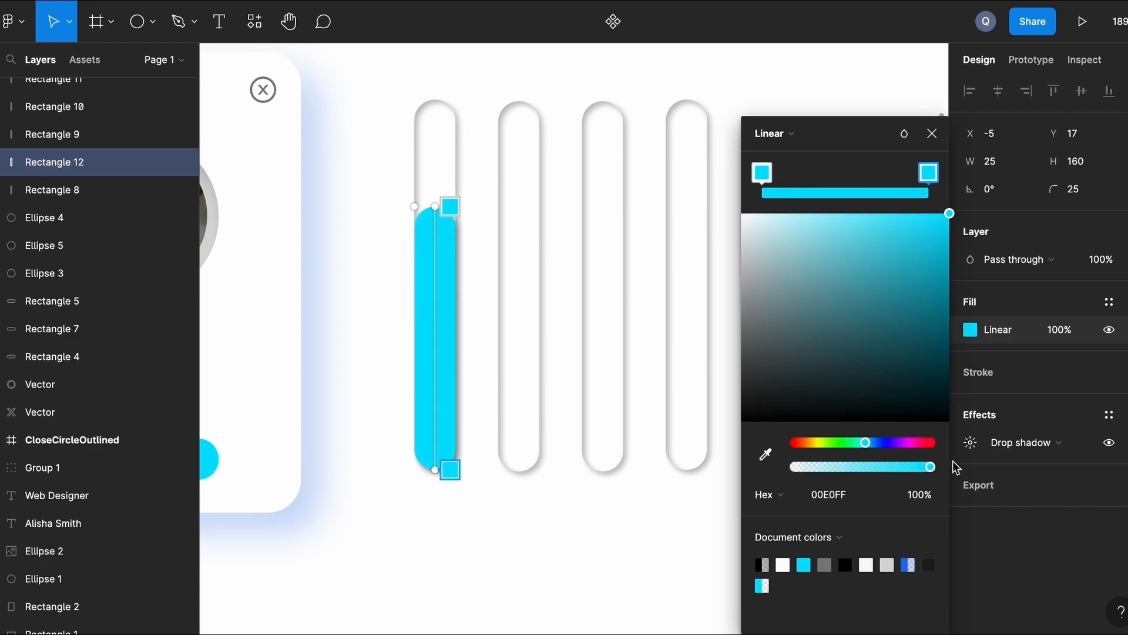
{"action": "left_click_drag", "start_coordinate": [940, 323], "coordinate": [947, 329]}
{"action": "left_click", "coordinate": [933, 134]}
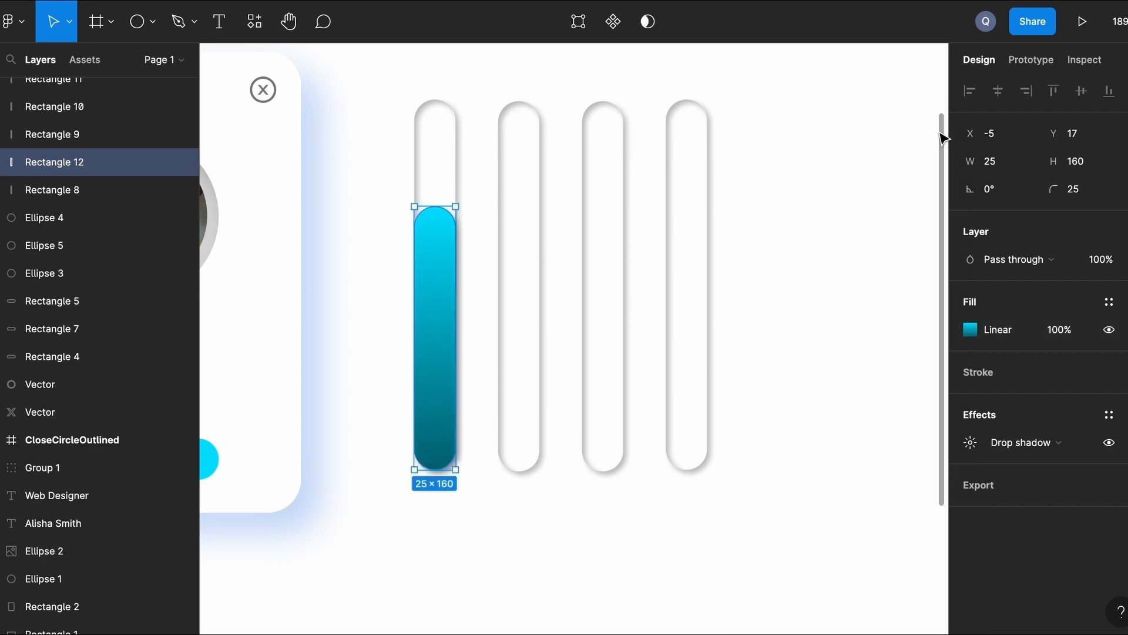
{"action": "left_click", "coordinate": [506, 550]}
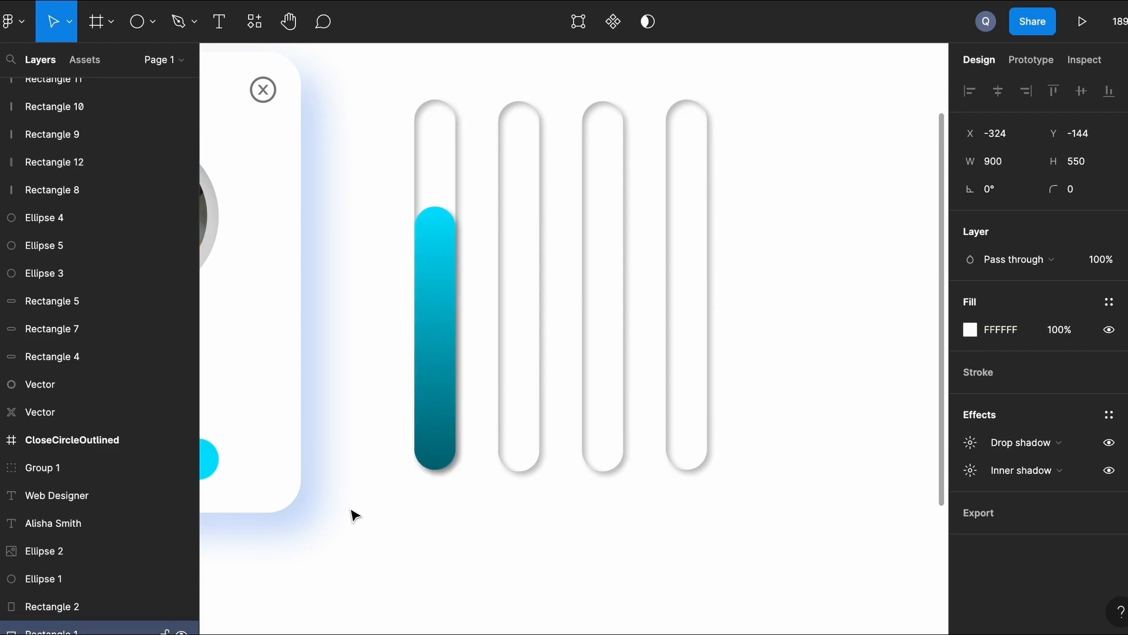
Copy the white toggle knob onto the top of the cyan bar and bring it to front.
{"action": "scroll", "coordinate": [356, 515], "scroll_direction": "down", "scroll_amount": 3}
{"action": "scroll", "coordinate": [356, 516], "scroll_direction": "left", "scroll_amount": 5}
{"action": "left_click", "coordinate": [256, 540]}
{"action": "left_click_drag", "start_coordinate": [256, 540], "coordinate": [581, 238]}
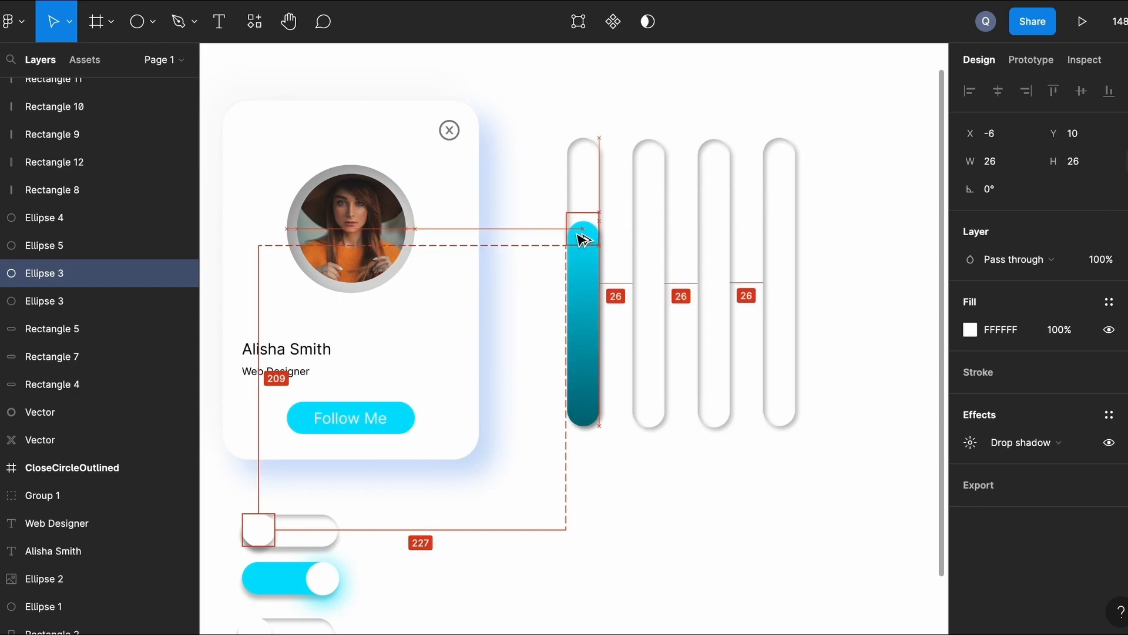
{"action": "scroll", "coordinate": [581, 238], "scroll_direction": "up", "scroll_amount": 5}
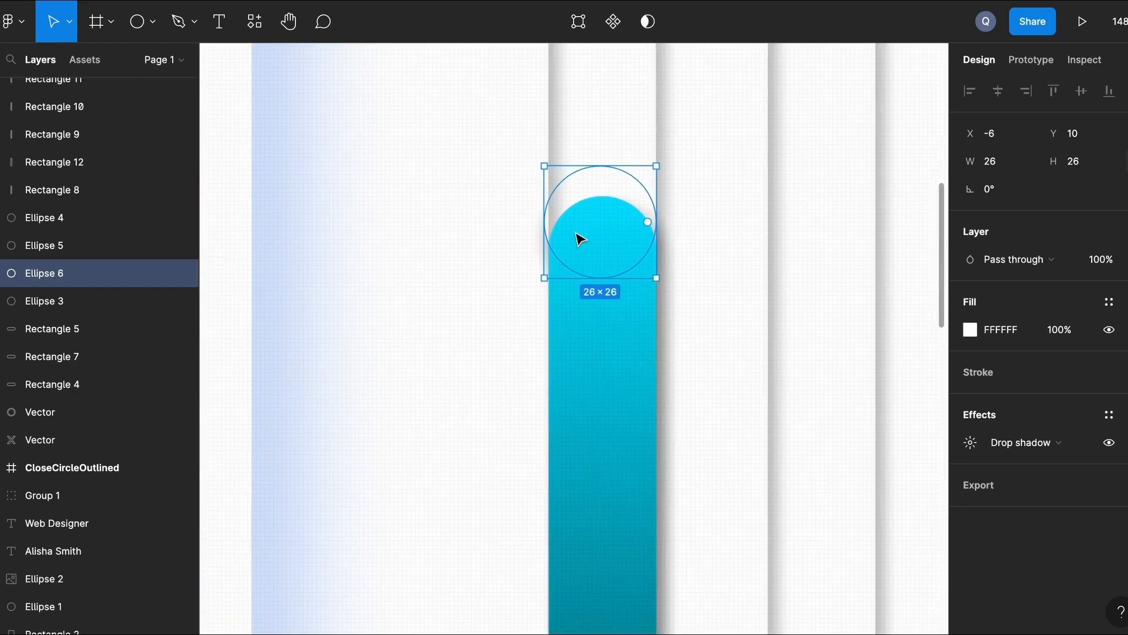
{"action": "right_click", "coordinate": [584, 194]}
{"action": "left_click", "coordinate": [630, 272]}
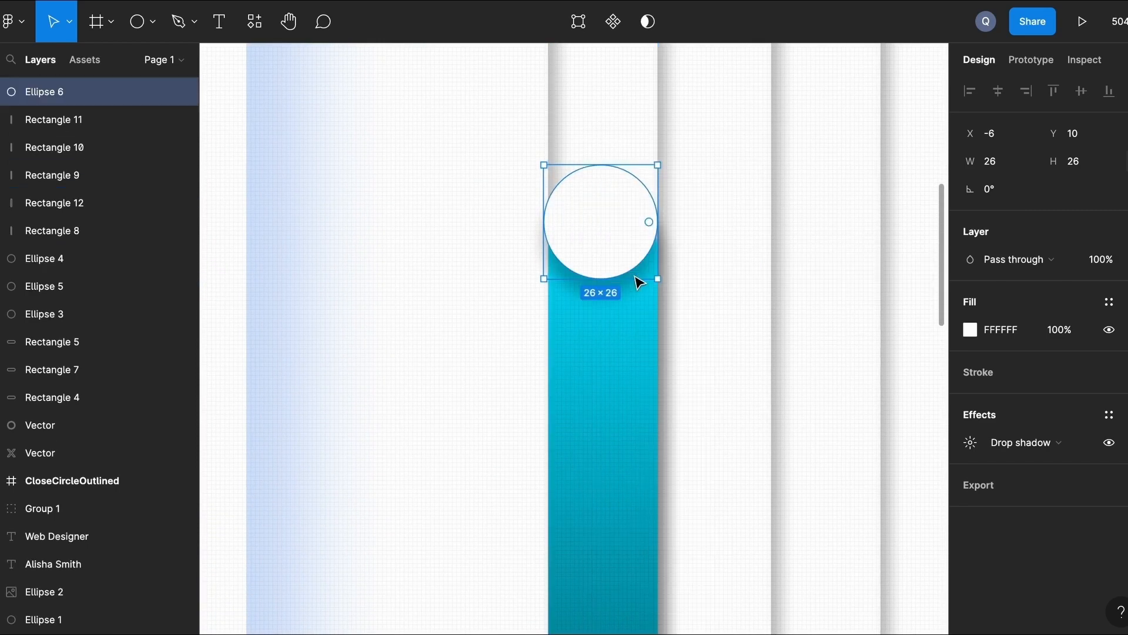
{"action": "left_click", "coordinate": [513, 369]}
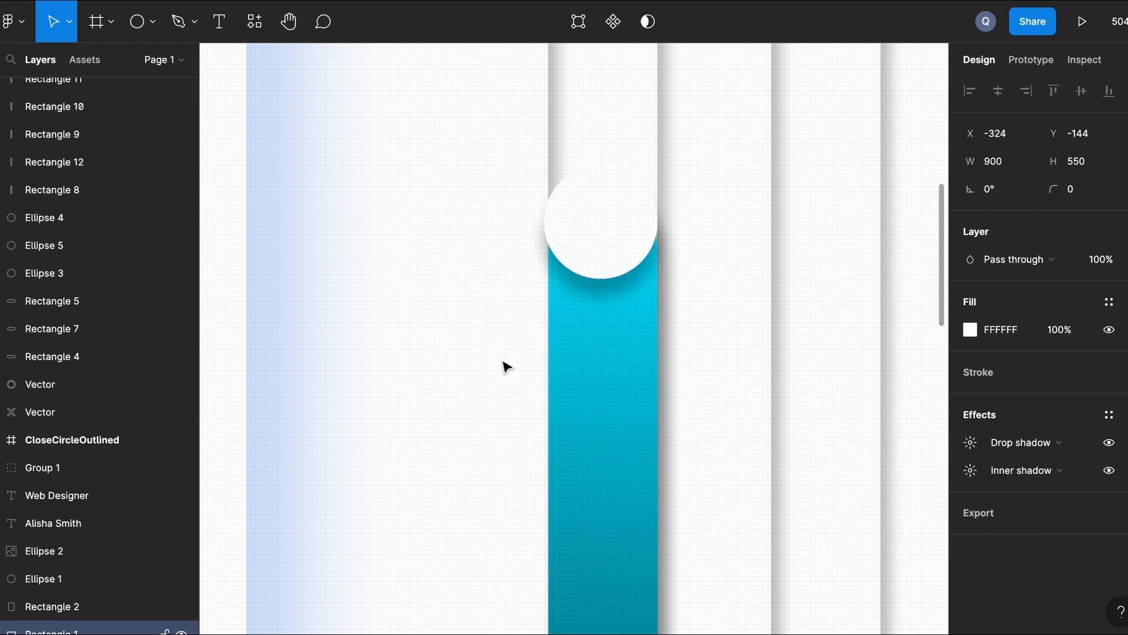
Soften the knob's drop shadow to a blur of 12.
{"action": "scroll", "coordinate": [504, 367], "scroll_direction": "down", "scroll_amount": 3}
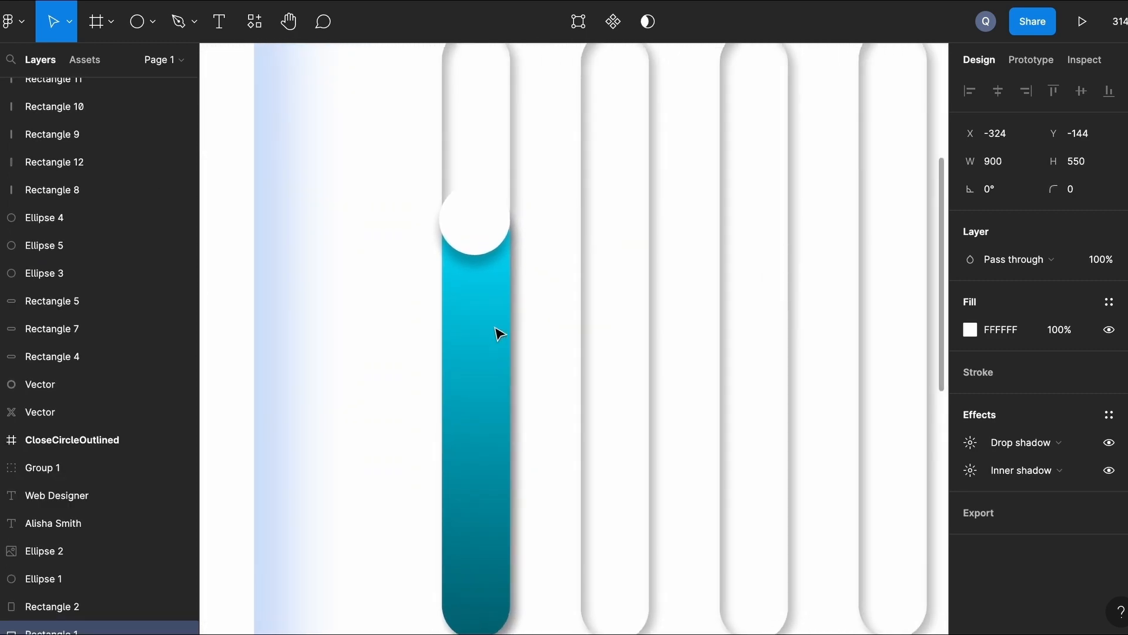
{"action": "left_click", "coordinate": [477, 222]}
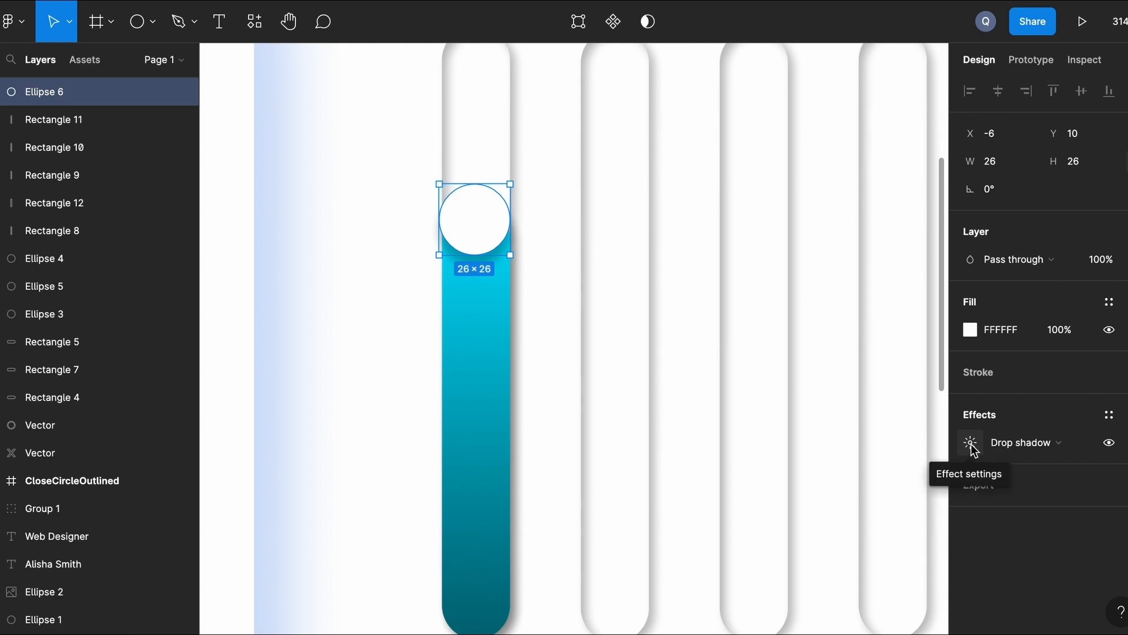
{"action": "left_click", "coordinate": [971, 444]}
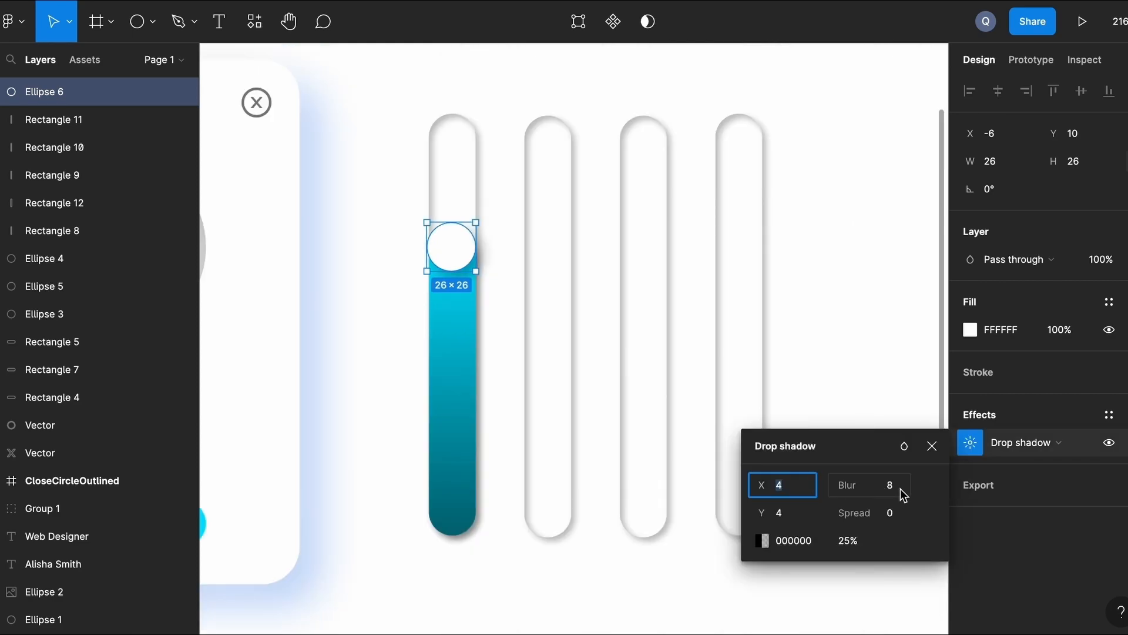
{"action": "left_click", "coordinate": [904, 488]}
{"action": "type", "text": "12"}
{"action": "key", "text": "Return"}
{"action": "left_click", "coordinate": [818, 238]}
Copy the cyan bar into the second track and bring it in front of the track.
{"action": "scroll", "coordinate": [824, 249], "scroll_direction": "down", "scroll_amount": 3}
{"action": "scroll", "coordinate": [462, 172], "scroll_direction": "down", "scroll_amount": 2}
{"action": "left_click", "coordinate": [550, 367]}
{"action": "left_click_drag", "start_coordinate": [534, 332], "coordinate": [592, 328]}
{"action": "right_click", "coordinate": [591, 327]}
{"action": "left_click", "coordinate": [654, 277]}
Shorten the second track's cyan bar and place a copied white knob in front on its top.
{"action": "left_click_drag", "start_coordinate": [595, 224], "coordinate": [600, 364]}
{"action": "left_click", "coordinate": [644, 505]}
{"action": "left_click", "coordinate": [534, 228]}
{"action": "left_click_drag", "start_coordinate": [533, 227], "coordinate": [594, 350]}
{"action": "right_click", "coordinate": [594, 350]}
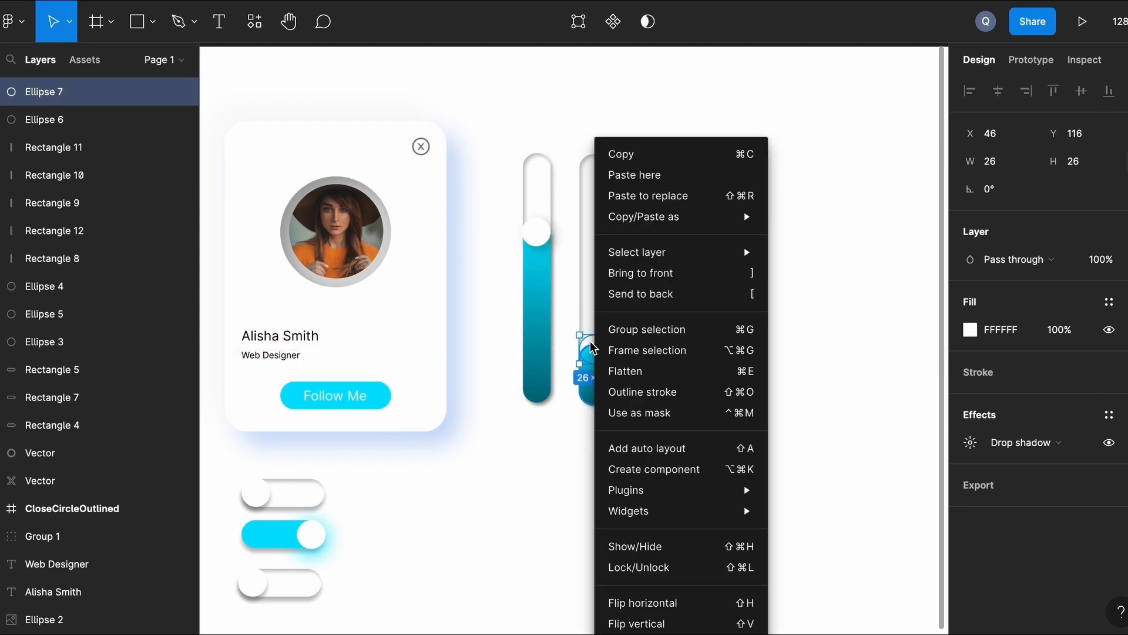
{"action": "left_click", "coordinate": [646, 272]}
{"action": "left_click", "coordinate": [617, 494]}
Nudge the second knob down and left so it sits centred on the short bar.
{"action": "scroll", "coordinate": [617, 494], "scroll_direction": "up", "scroll_amount": 5}
{"action": "left_click", "coordinate": [580, 267]}
{"action": "left_click_drag", "start_coordinate": [579, 266], "coordinate": [578, 269]}
{"action": "key", "text": "Down"}
{"action": "key", "text": "Down"}
{"action": "key", "text": "Down"}
{"action": "key", "text": "Down"}
{"action": "key", "text": "Left"}
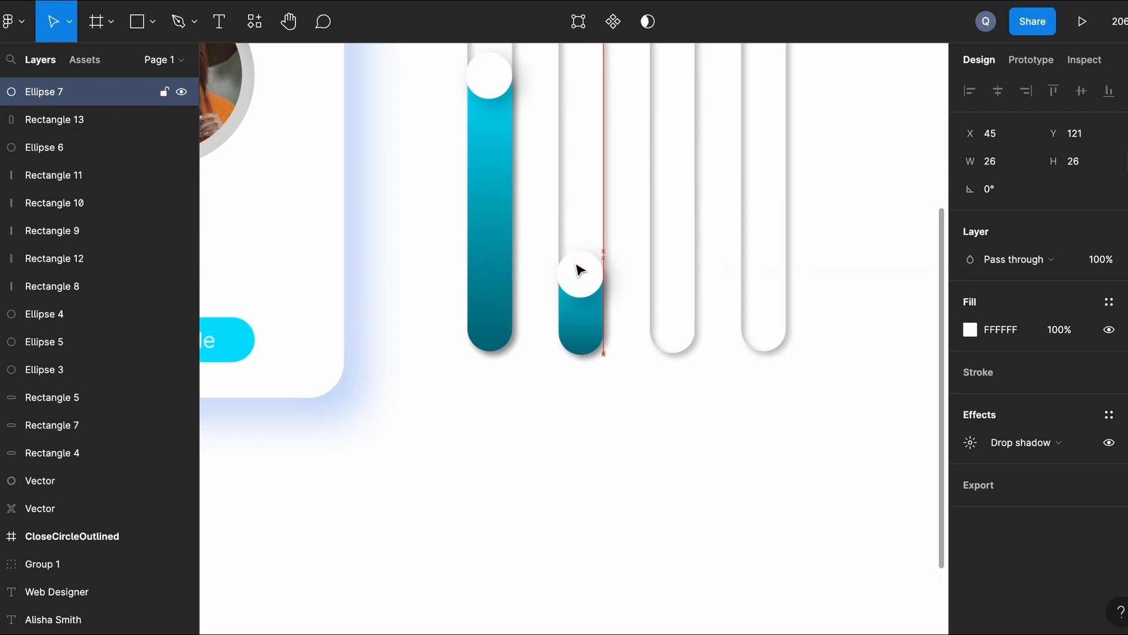
{"action": "left_click", "coordinate": [536, 108]}
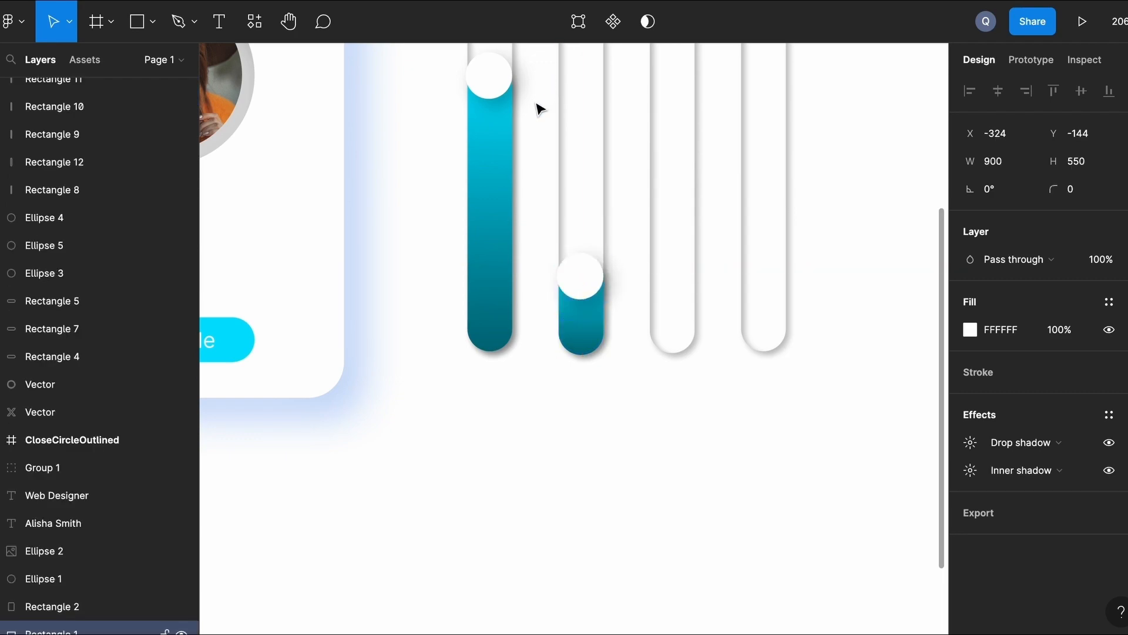
{"action": "left_click", "coordinate": [504, 88]}
{"action": "left_click", "coordinate": [427, 137]}
{"action": "scroll", "coordinate": [637, 215], "scroll_direction": "up", "scroll_amount": 5}
{"action": "scroll", "coordinate": [637, 215], "scroll_direction": "right", "scroll_amount": 2}
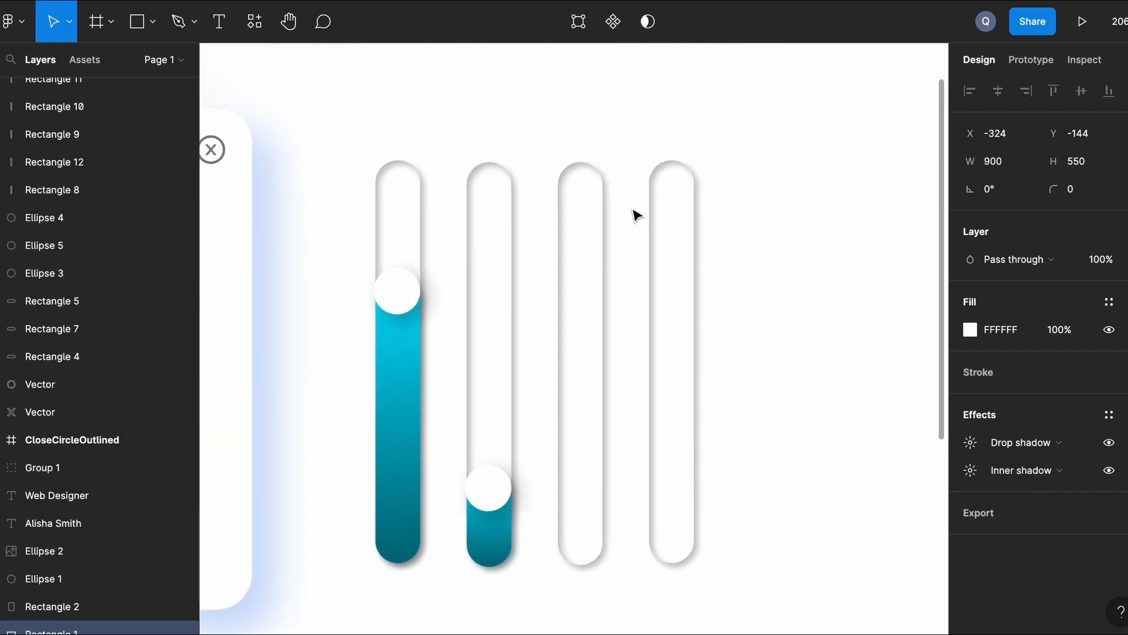
Fill the third track with a taller cyan bar brought to front, capped by a copied white knob.
{"action": "left_click", "coordinate": [419, 346]}
{"action": "left_click_drag", "start_coordinate": [418, 346], "coordinate": [589, 343]}
{"action": "right_click", "coordinate": [589, 342]}
{"action": "left_click", "coordinate": [672, 274]}
{"action": "left_click_drag", "start_coordinate": [587, 251], "coordinate": [585, 208]}
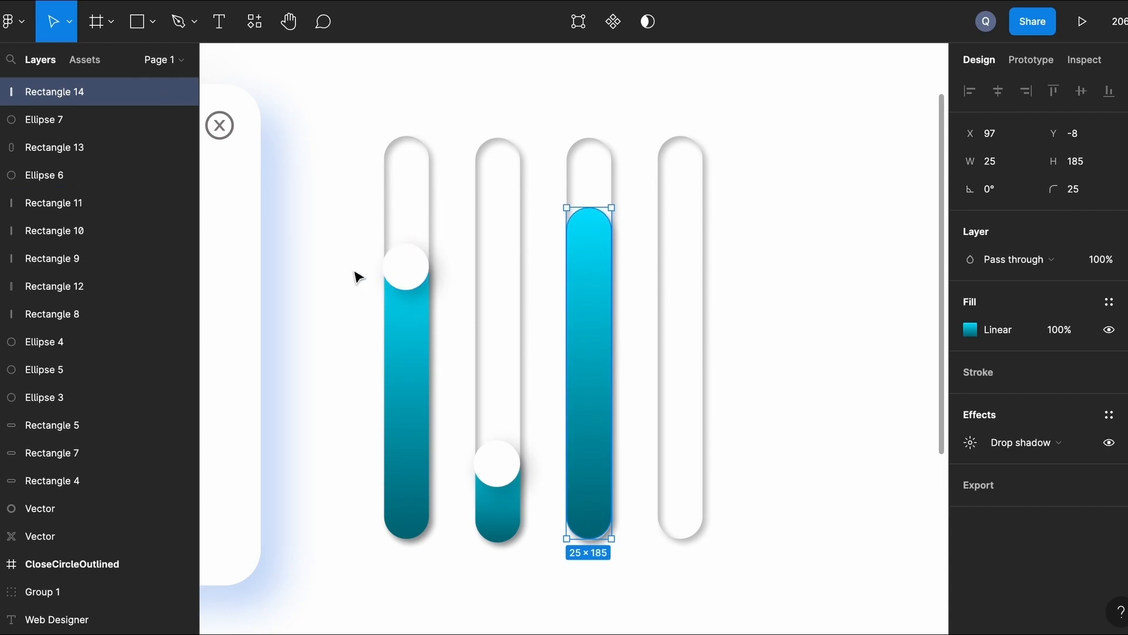
{"action": "left_click", "coordinate": [335, 257]}
{"action": "left_click", "coordinate": [415, 274]}
{"action": "left_click_drag", "start_coordinate": [414, 273], "coordinate": [597, 227]}
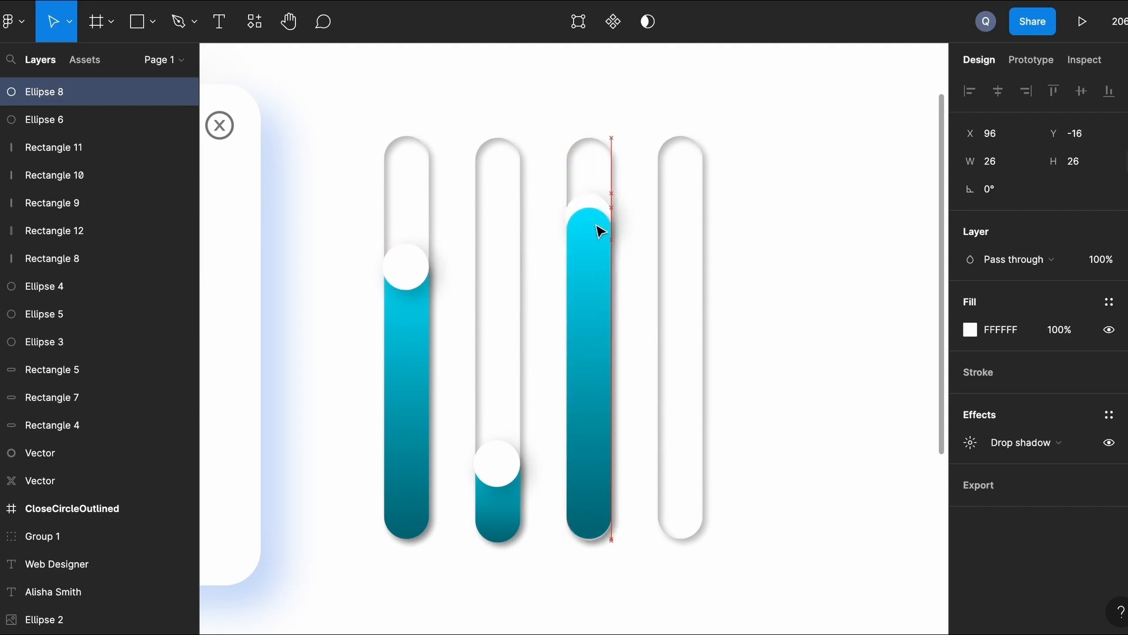
{"action": "right_click", "coordinate": [594, 219]}
{"action": "left_click", "coordinate": [647, 272]}
{"action": "left_click", "coordinate": [792, 218]}
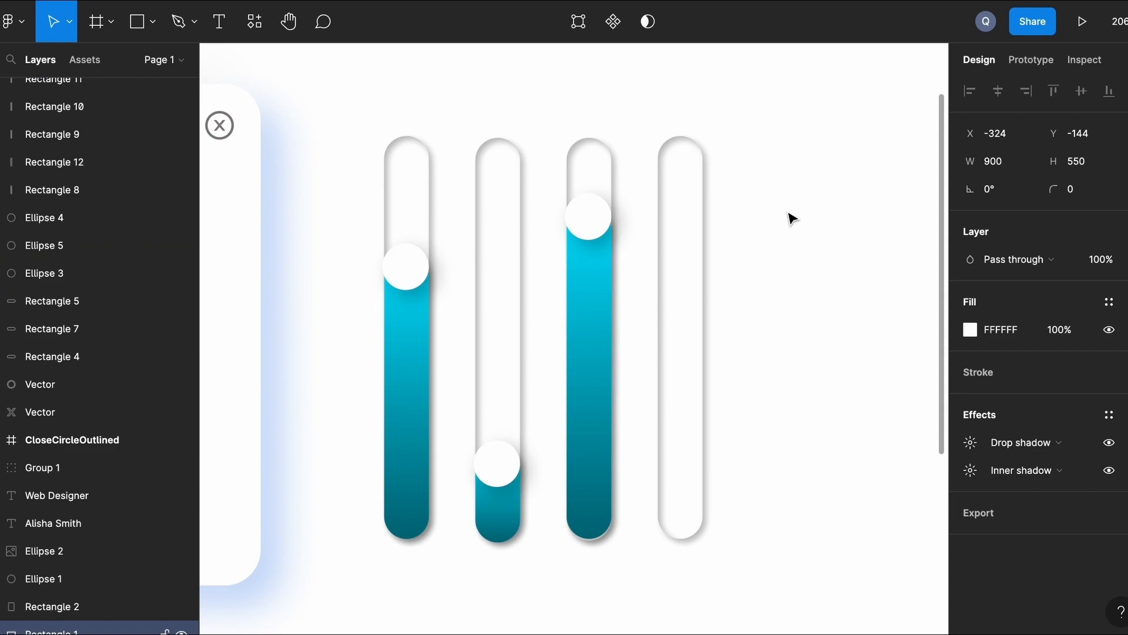
Fill the fourth track with a shorter cyan bar capped by a copied white knob.
{"action": "left_click", "coordinate": [601, 297]}
{"action": "left_click_drag", "start_coordinate": [601, 297], "coordinate": [696, 299]}
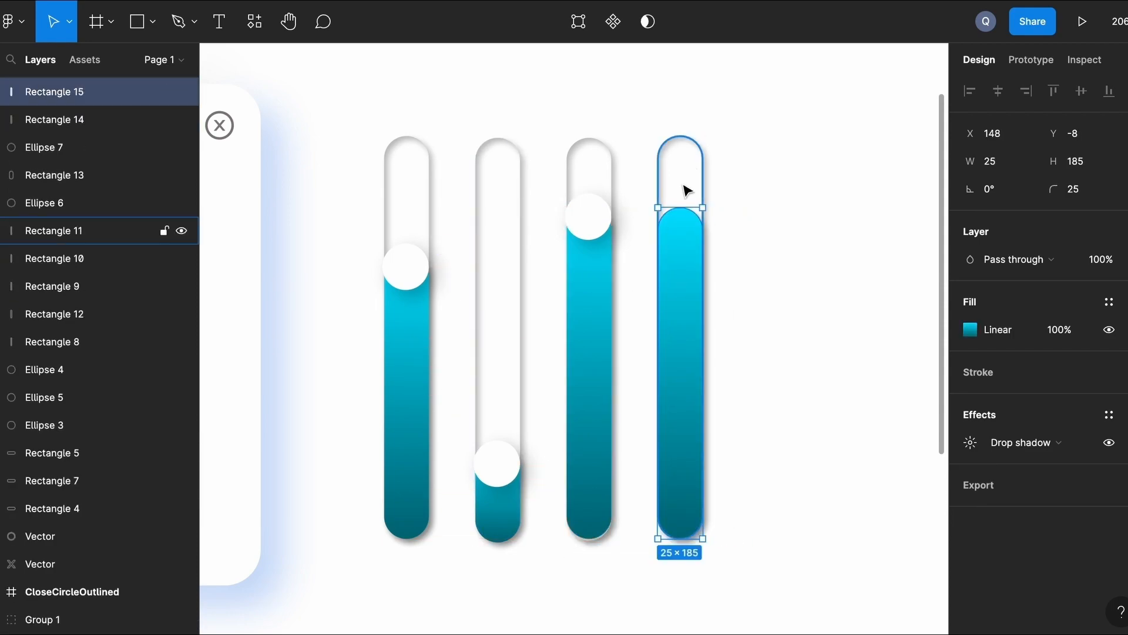
{"action": "left_click_drag", "start_coordinate": [675, 208], "coordinate": [672, 331]}
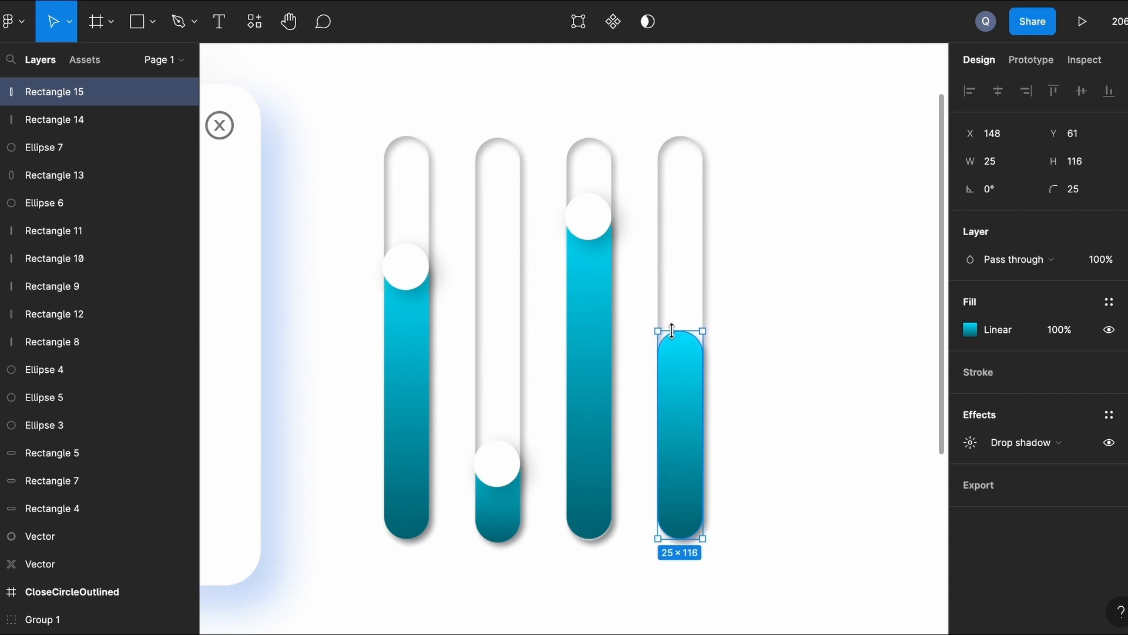
{"action": "left_click", "coordinate": [349, 303]}
{"action": "left_click", "coordinate": [586, 222]}
{"action": "left_click_drag", "start_coordinate": [586, 222], "coordinate": [682, 352]}
{"action": "left_click", "coordinate": [788, 302]}
{"action": "scroll", "coordinate": [788, 302], "scroll_direction": "down", "scroll_amount": 3}
{"action": "scroll", "coordinate": [788, 303], "scroll_direction": "down", "scroll_amount": 1}
{"action": "scroll", "coordinate": [788, 303], "scroll_direction": "down", "scroll_amount": 2}
Draw a small grey circle below the sliders with the Ellipse tool.
{"action": "scroll", "coordinate": [665, 578], "scroll_direction": "up", "scroll_amount": 4}
{"action": "scroll", "coordinate": [664, 578], "scroll_direction": "up", "scroll_amount": 1}
{"action": "scroll", "coordinate": [664, 578], "scroll_direction": "left", "scroll_amount": 3}
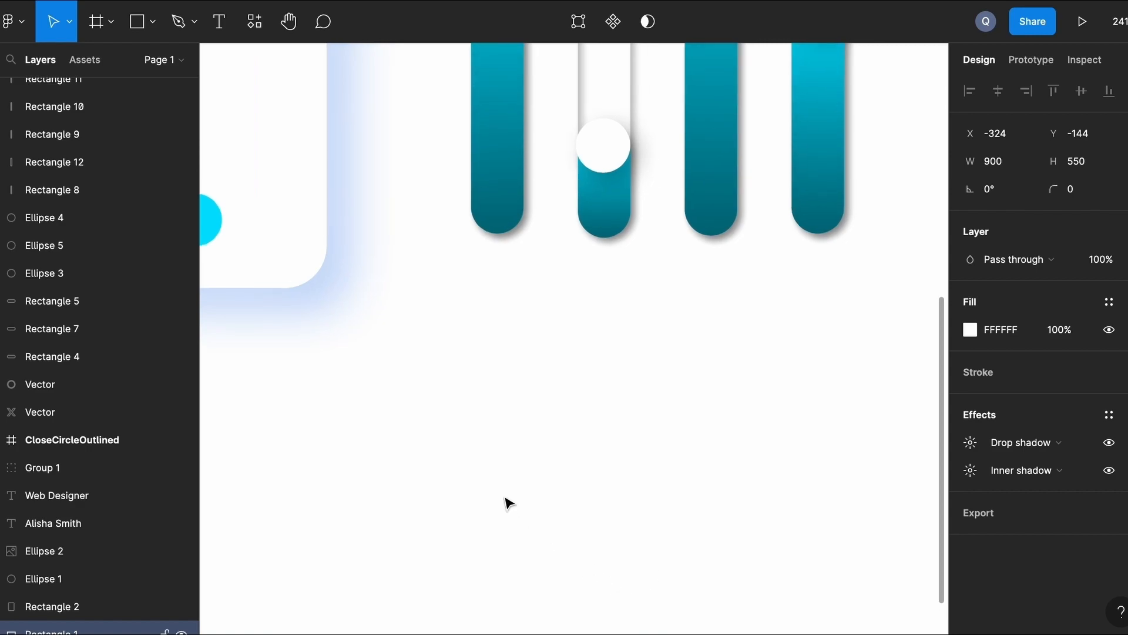
{"action": "left_click", "coordinate": [153, 22]}
{"action": "left_click", "coordinate": [135, 124]}
{"action": "left_click_drag", "start_coordinate": [381, 336], "coordinate": [448, 420]}
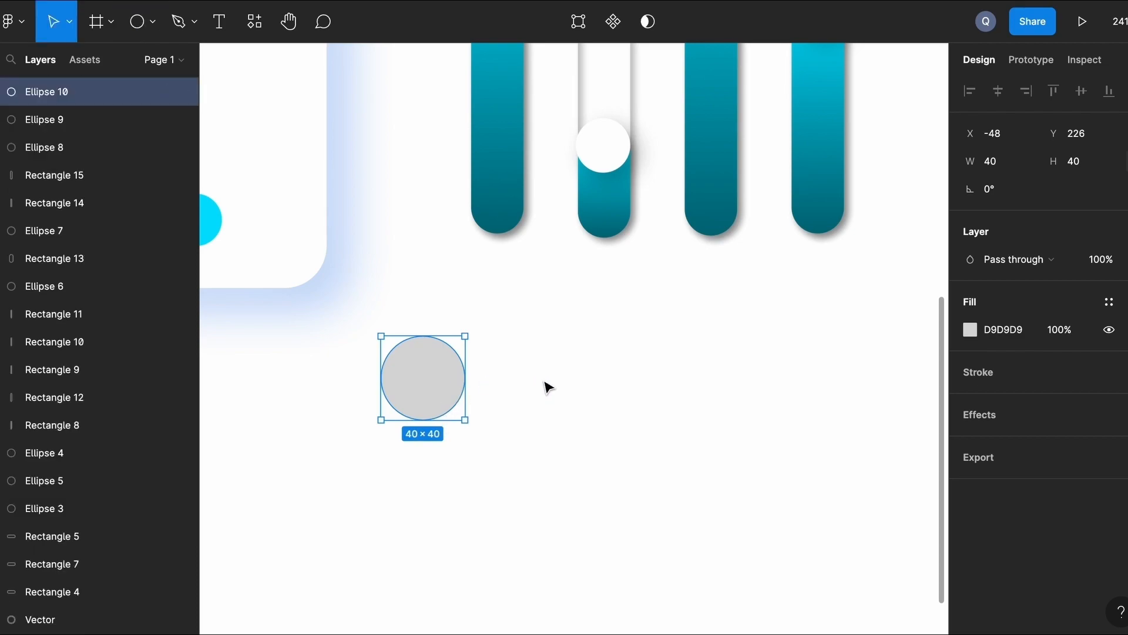
{"action": "left_click", "coordinate": [411, 415]}
{"action": "scroll", "coordinate": [414, 415], "scroll_direction": "down", "scroll_amount": 5}
{"action": "scroll", "coordinate": [500, 414], "scroll_direction": "left", "scroll_amount": 2}
{"action": "scroll", "coordinate": [500, 415], "scroll_direction": "up", "scroll_amount": 1}
Position the circle under the first slider and copy it into a row of four 35×35 circles.
{"action": "left_click", "coordinate": [494, 443]}
{"action": "left_click_drag", "start_coordinate": [493, 443], "coordinate": [523, 443]}
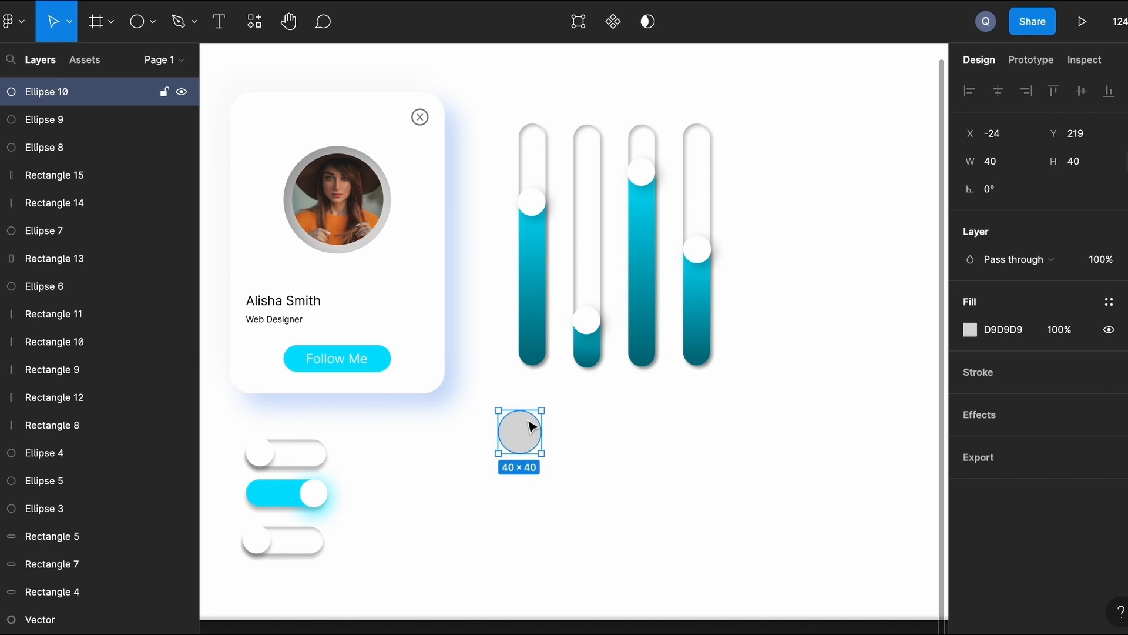
{"action": "scroll", "coordinate": [532, 426], "scroll_direction": "up", "scroll_amount": 5}
{"action": "left_click_drag", "start_coordinate": [533, 428], "coordinate": [755, 440]}
{"action": "left_click", "coordinate": [511, 433], "text": "shift"}
{"action": "left_click", "coordinate": [831, 428]}
{"action": "scroll", "coordinate": [832, 428], "scroll_direction": "down", "scroll_amount": 2}
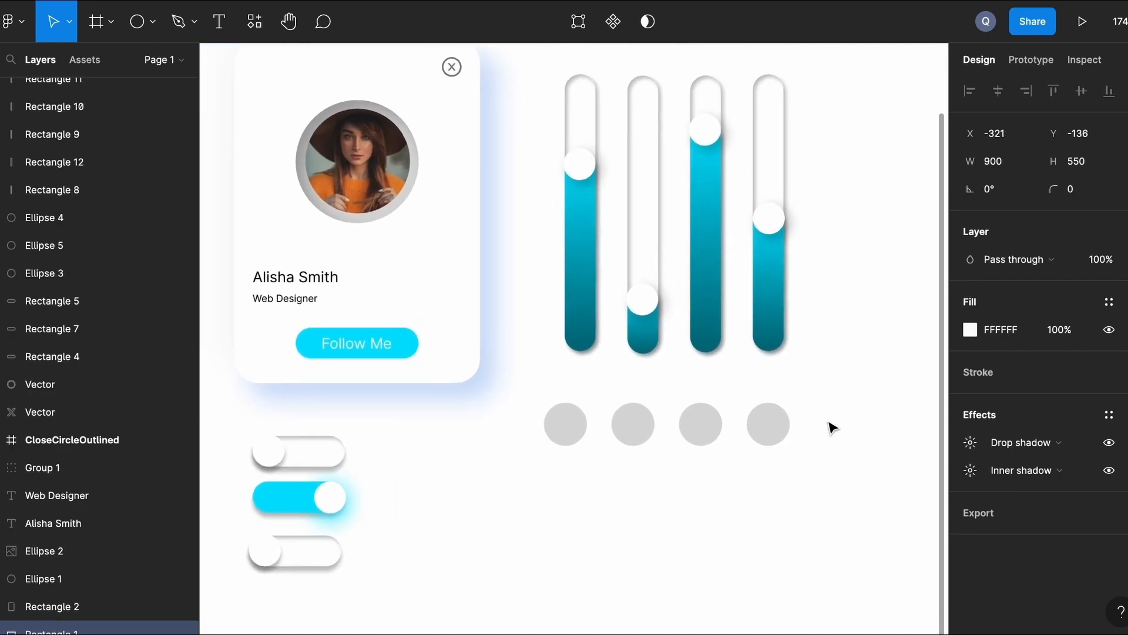
{"action": "scroll", "coordinate": [832, 428], "scroll_direction": "up", "scroll_amount": 2}
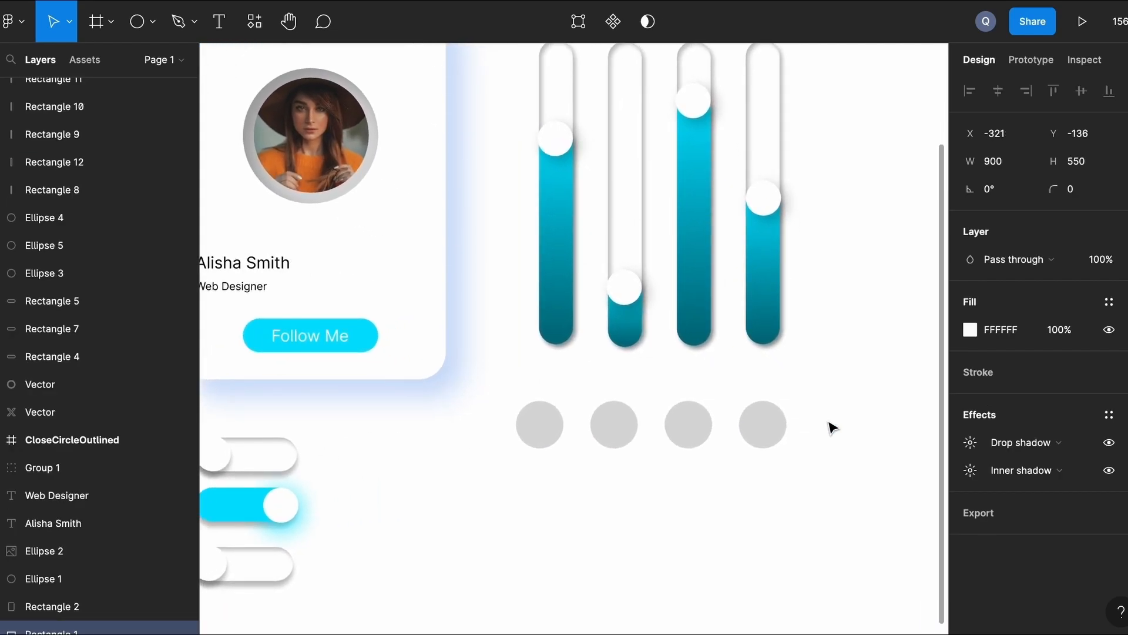
{"action": "scroll", "coordinate": [446, 546], "scroll_direction": "up", "scroll_amount": 4}
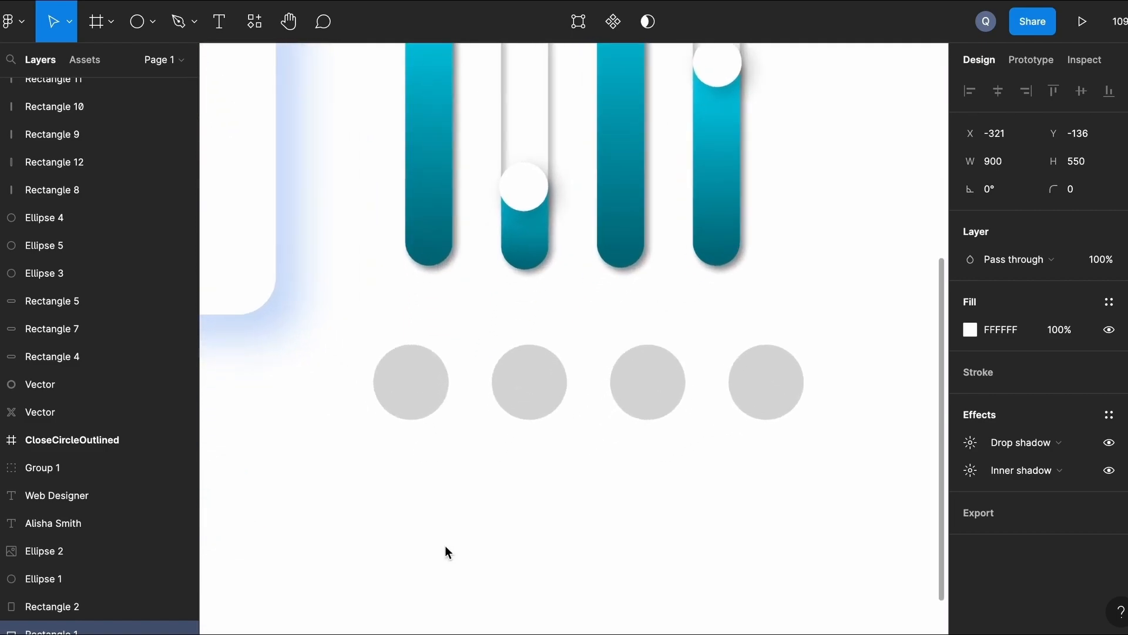
{"action": "scroll", "coordinate": [413, 450], "scroll_direction": "down", "scroll_amount": 1}
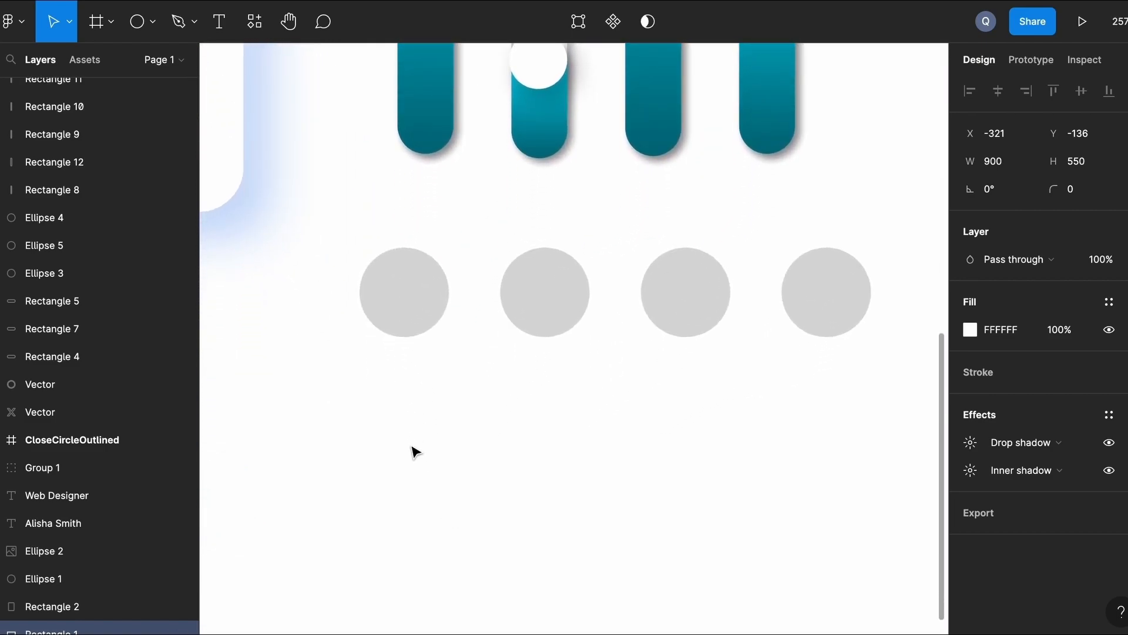
Select all four circles and change their fill to white FFFFFF.
{"action": "left_click", "coordinate": [399, 327]}
{"action": "left_click", "coordinate": [544, 312], "text": "shift"}
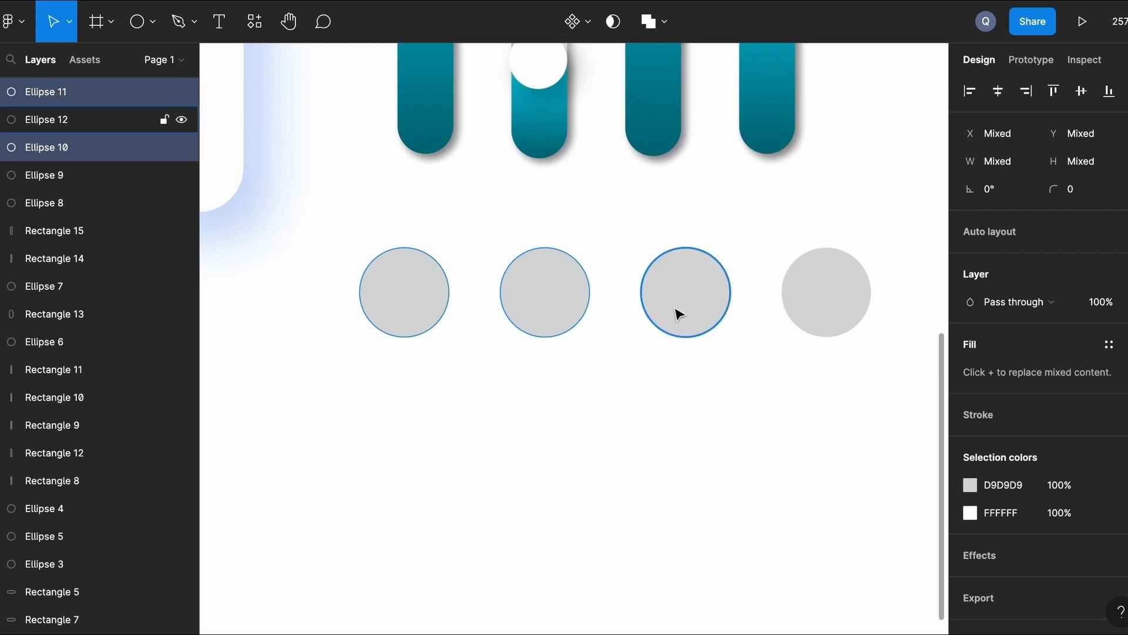
{"action": "left_click", "coordinate": [664, 307], "text": "shift"}
{"action": "left_click", "coordinate": [825, 307], "text": "shift"}
{"action": "left_click", "coordinate": [970, 485]}
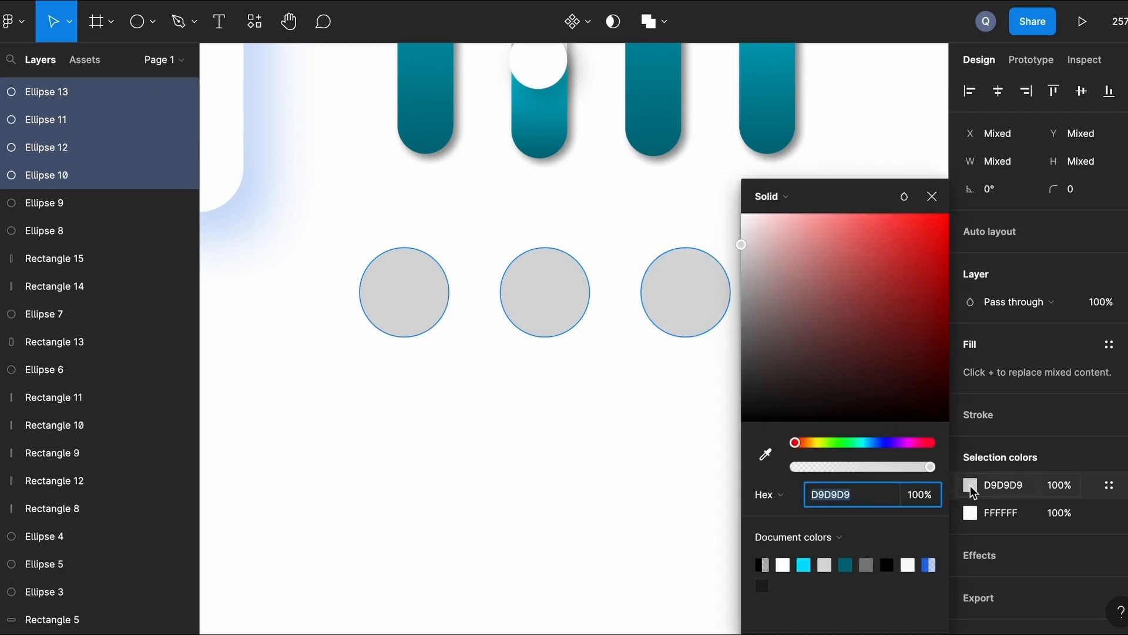
{"action": "left_click", "coordinate": [783, 564]}
{"action": "left_click", "coordinate": [987, 555]}
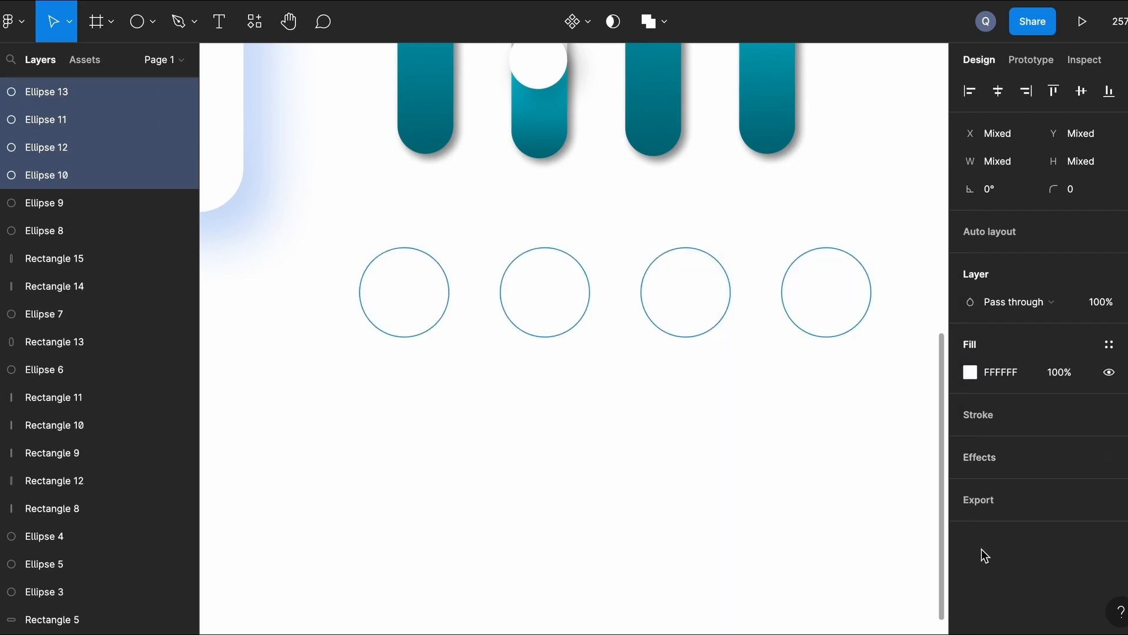
Add a drop shadow to the four circles with offset 6, 6 and blur 12.
{"action": "left_click", "coordinate": [976, 459]}
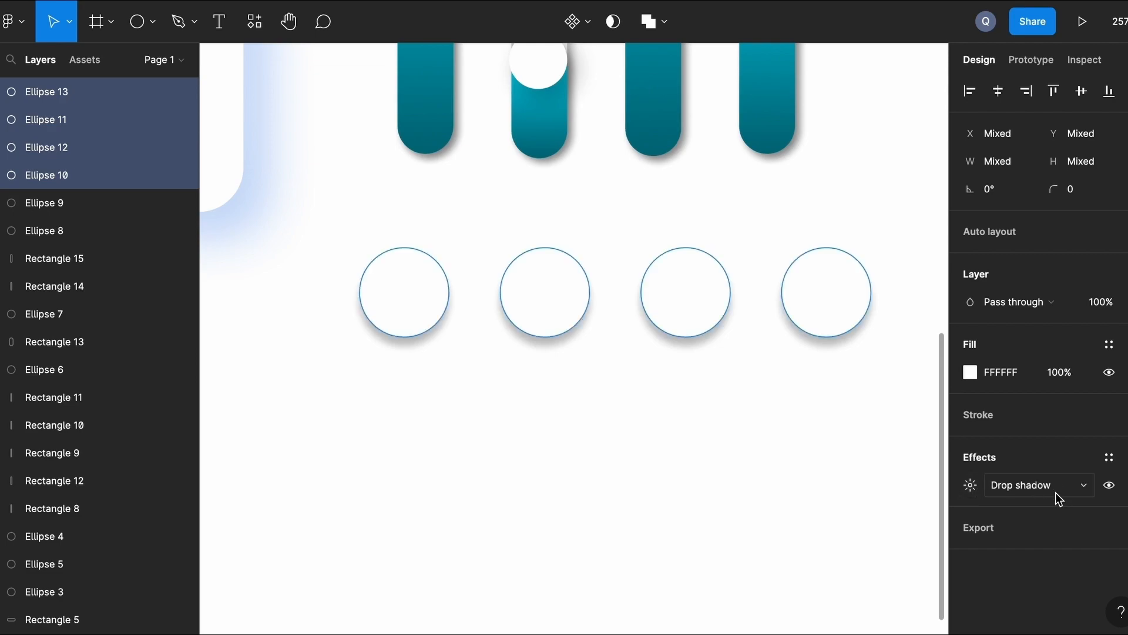
{"action": "left_click", "coordinate": [972, 487]}
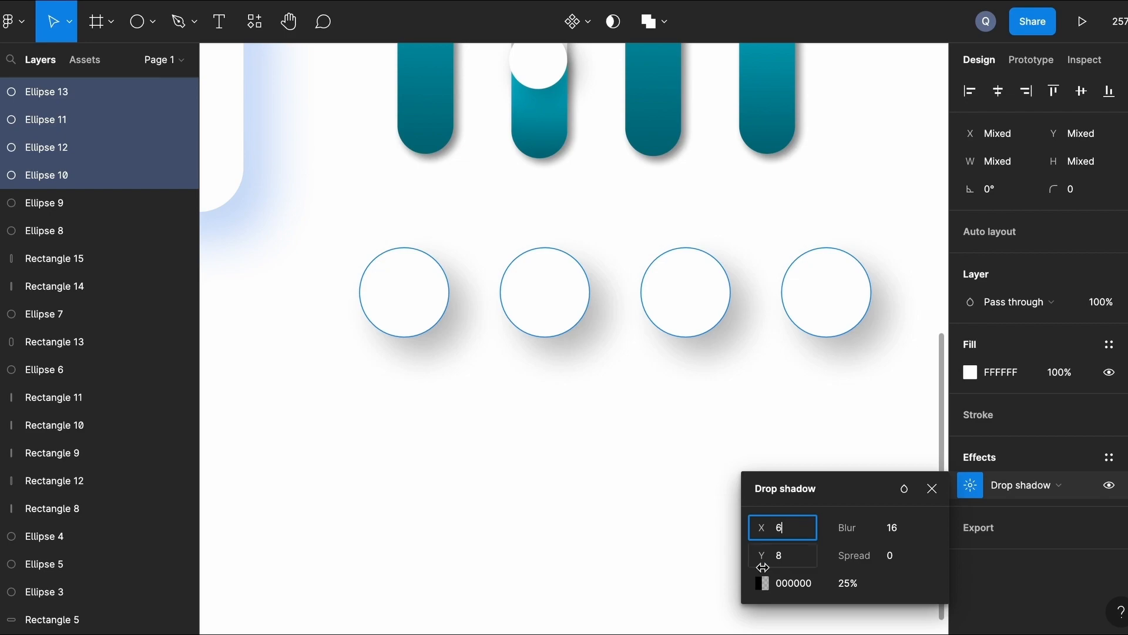
{"action": "left_click", "coordinate": [794, 555]}
{"action": "type", "text": "6"}
{"action": "left_click", "coordinate": [898, 528]}
{"action": "type", "text": "12"}
{"action": "key", "text": "Return"}
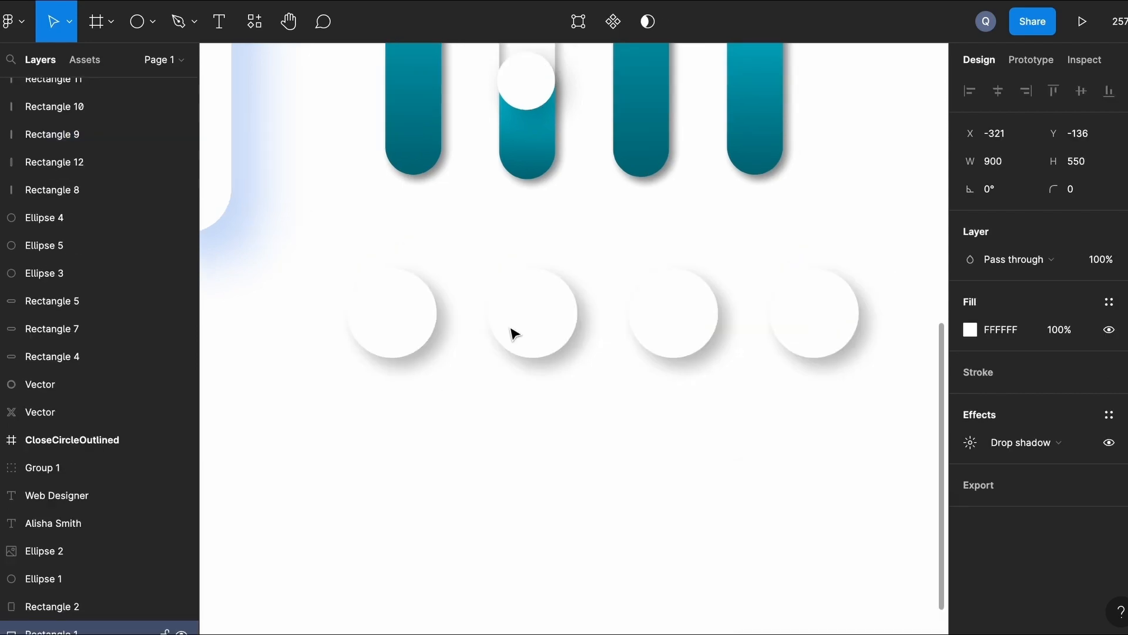
Switch the second circle's effect to Inner shadow so it looks pressed.
{"action": "left_click", "coordinate": [545, 310]}
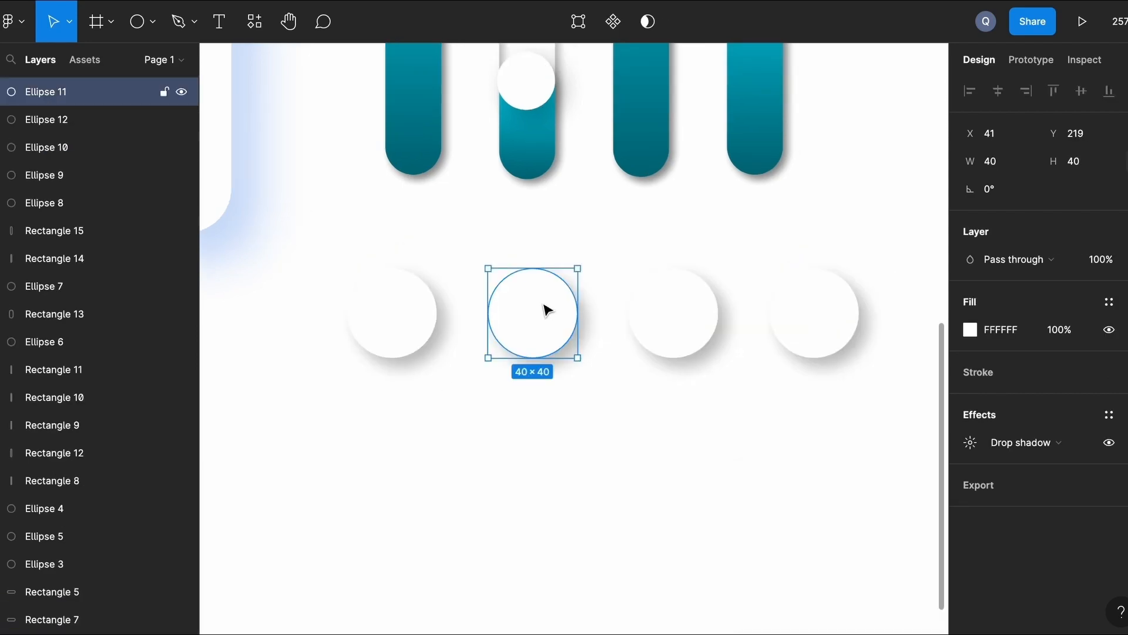
{"action": "left_click", "coordinate": [1020, 442]}
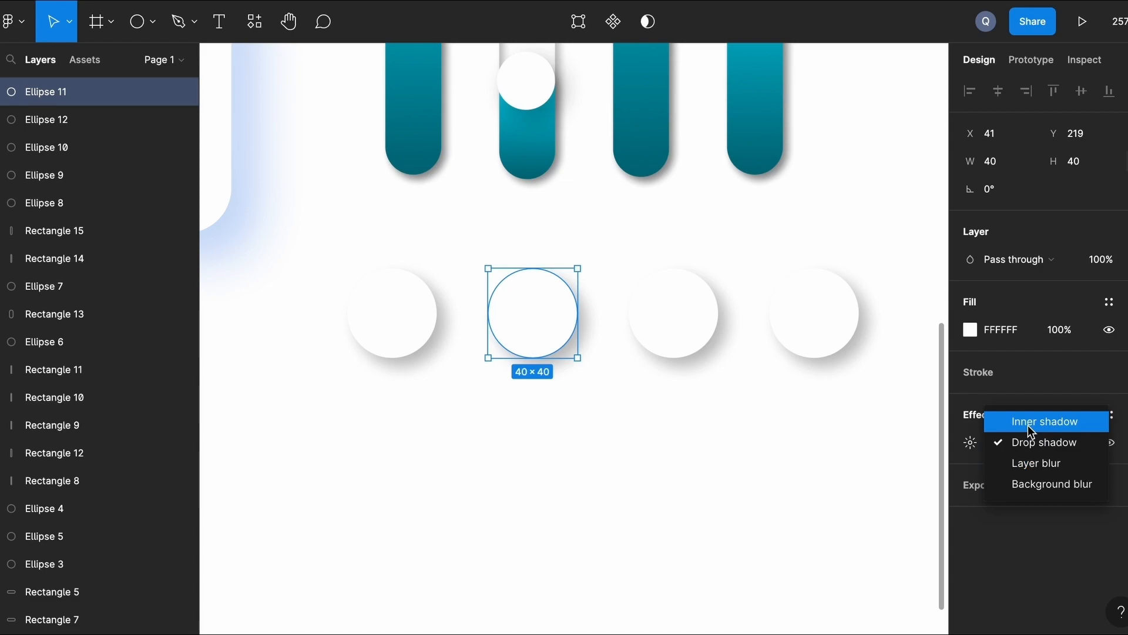
{"action": "left_click", "coordinate": [1028, 425]}
{"action": "left_click", "coordinate": [748, 512]}
{"action": "scroll", "coordinate": [748, 511], "scroll_direction": "up", "scroll_amount": 2}
{"action": "scroll", "coordinate": [748, 511], "scroll_direction": "left", "scroll_amount": 2}
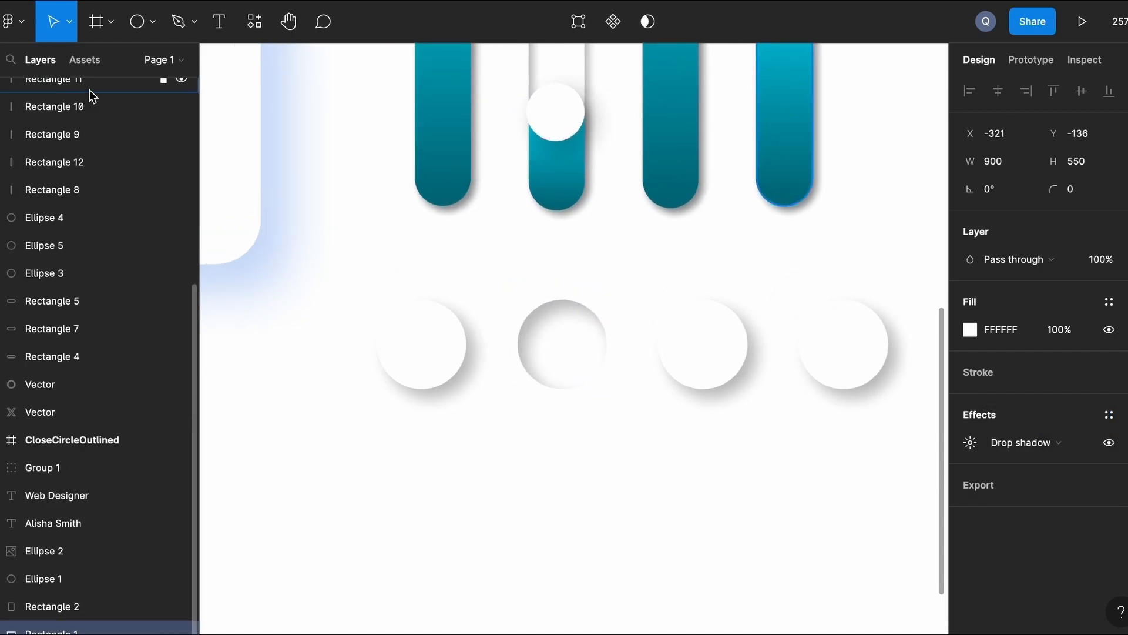
Insert the notification bell from the Feather Icons plugin and centre it on the first circle.
{"action": "left_click", "coordinate": [15, 21]}
{"action": "mouse_move", "coordinate": [60, 302]}
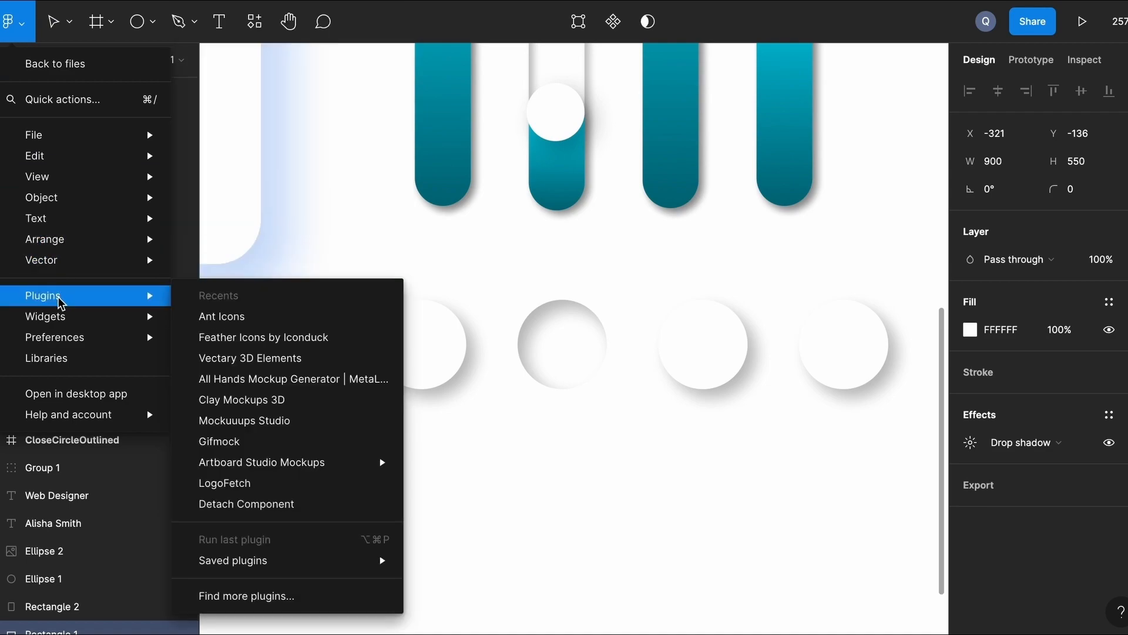
{"action": "left_click", "coordinate": [285, 338]}
{"action": "left_click", "coordinate": [722, 126]}
{"action": "type", "text": "notif"}
{"action": "key", "text": "Return"}
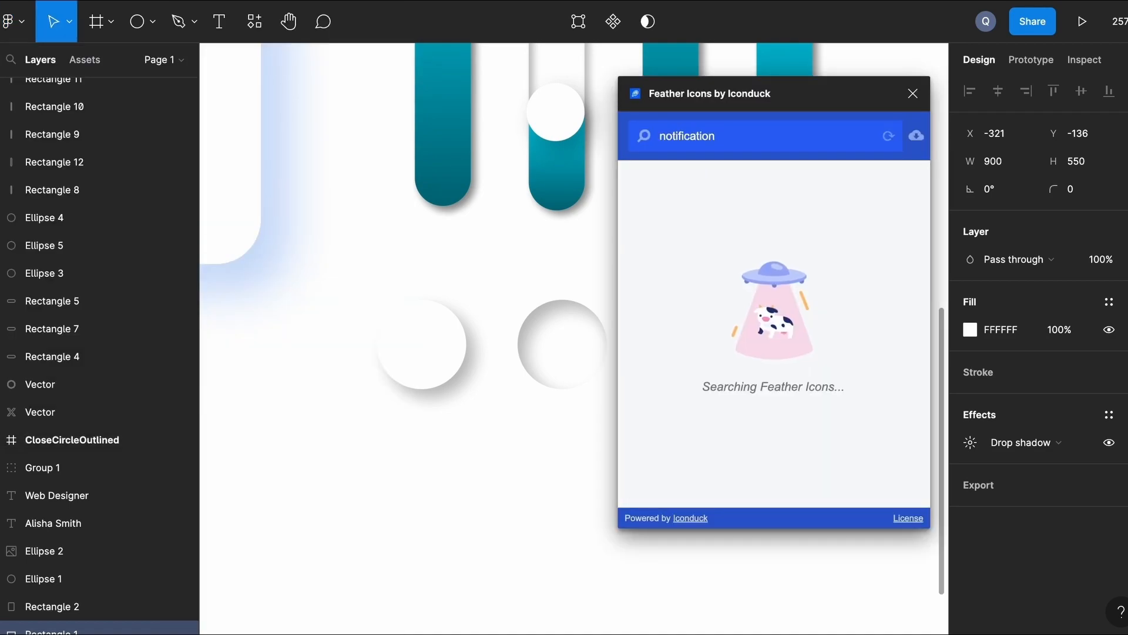
{"action": "left_click", "coordinate": [664, 238]}
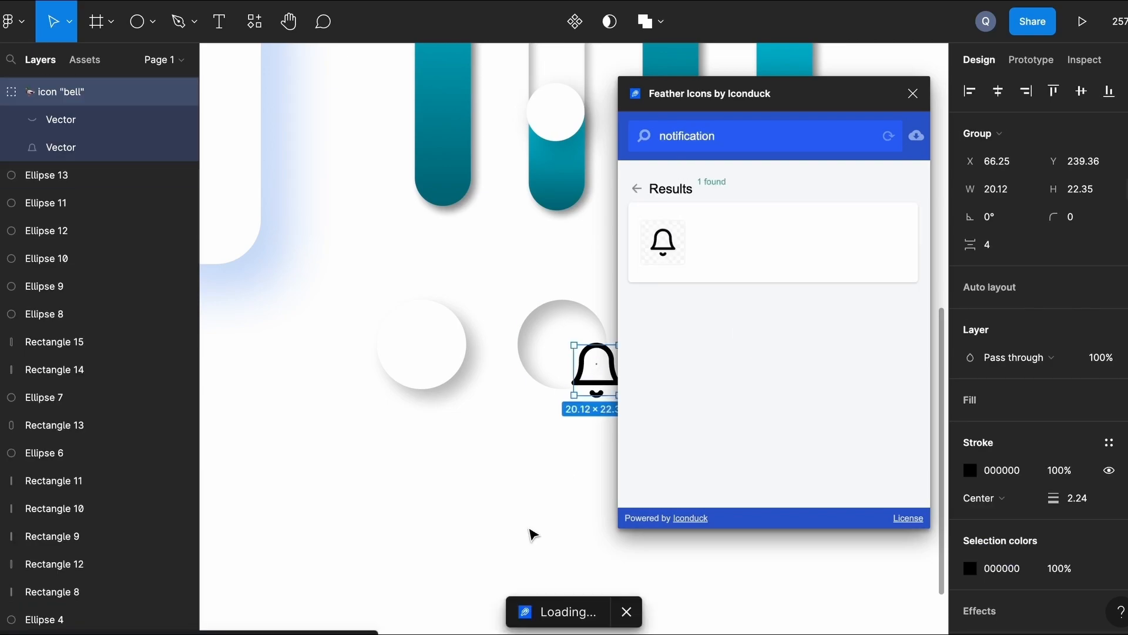
{"action": "left_click_drag", "start_coordinate": [602, 385], "coordinate": [433, 360]}
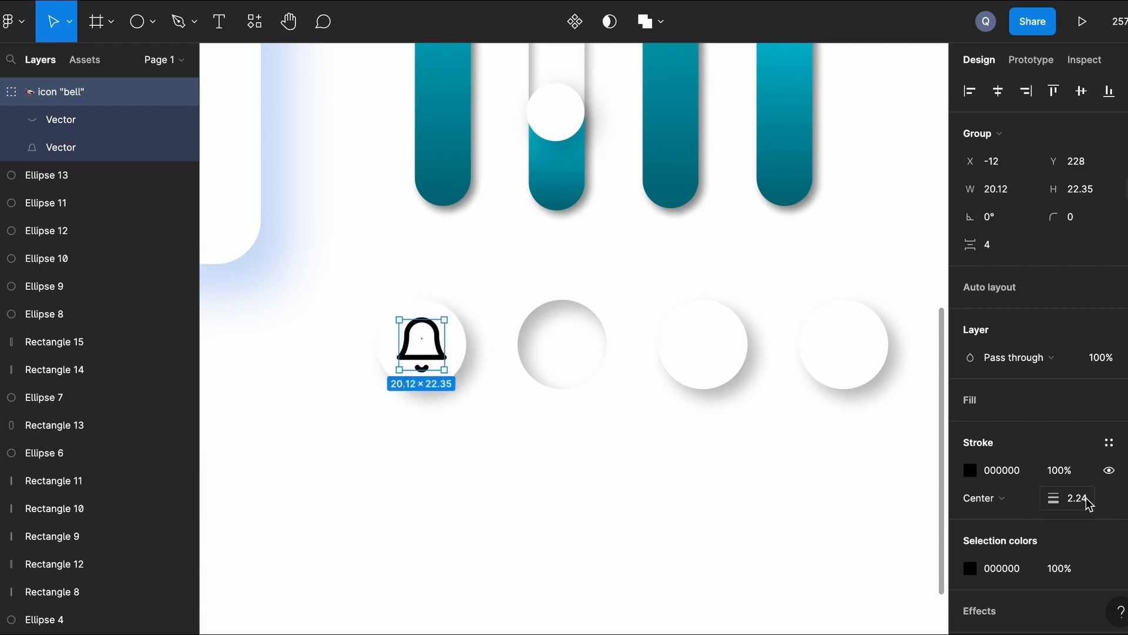
Set the bell icon's stroke colour to grey 827F7F.
{"action": "left_click", "coordinate": [970, 470]}
{"action": "left_click_drag", "start_coordinate": [744, 416], "coordinate": [743, 410]}
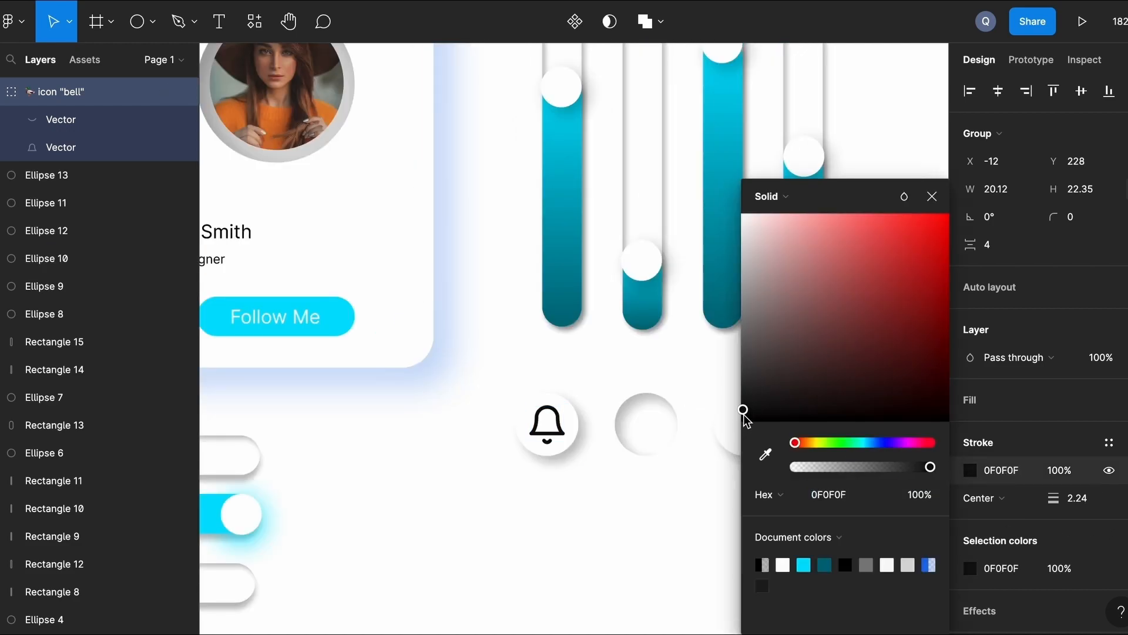
{"action": "left_click", "coordinate": [867, 564]}
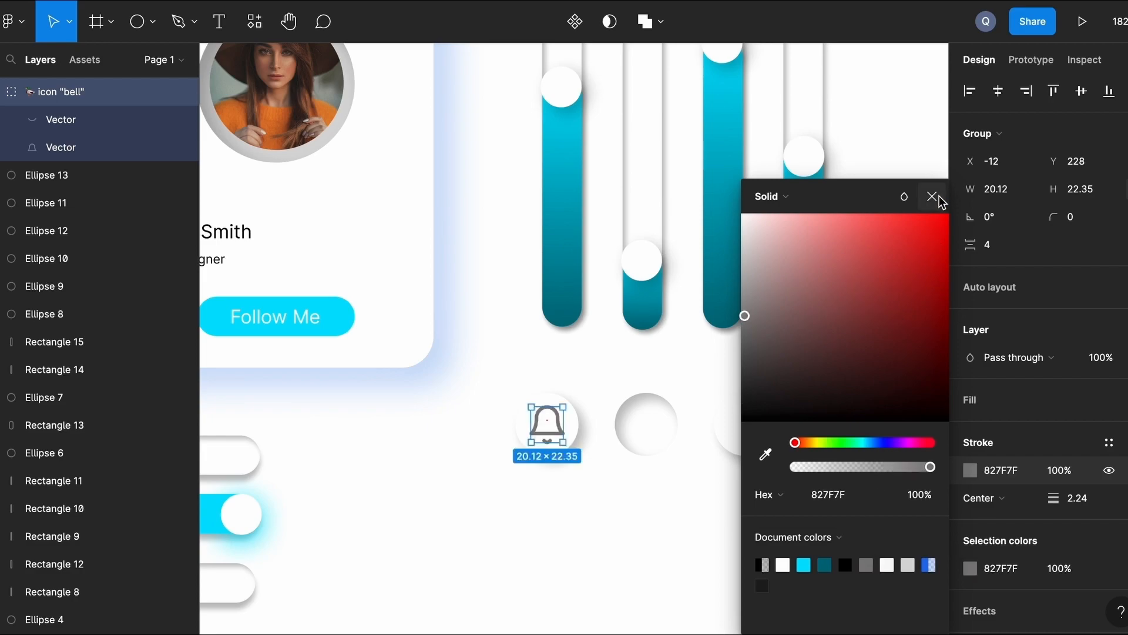
{"action": "left_click", "coordinate": [931, 196]}
{"action": "left_click", "coordinate": [629, 524]}
{"action": "scroll", "coordinate": [632, 520], "scroll_direction": "up", "scroll_amount": 1}
{"action": "scroll", "coordinate": [632, 520], "scroll_direction": "right", "scroll_amount": 1}
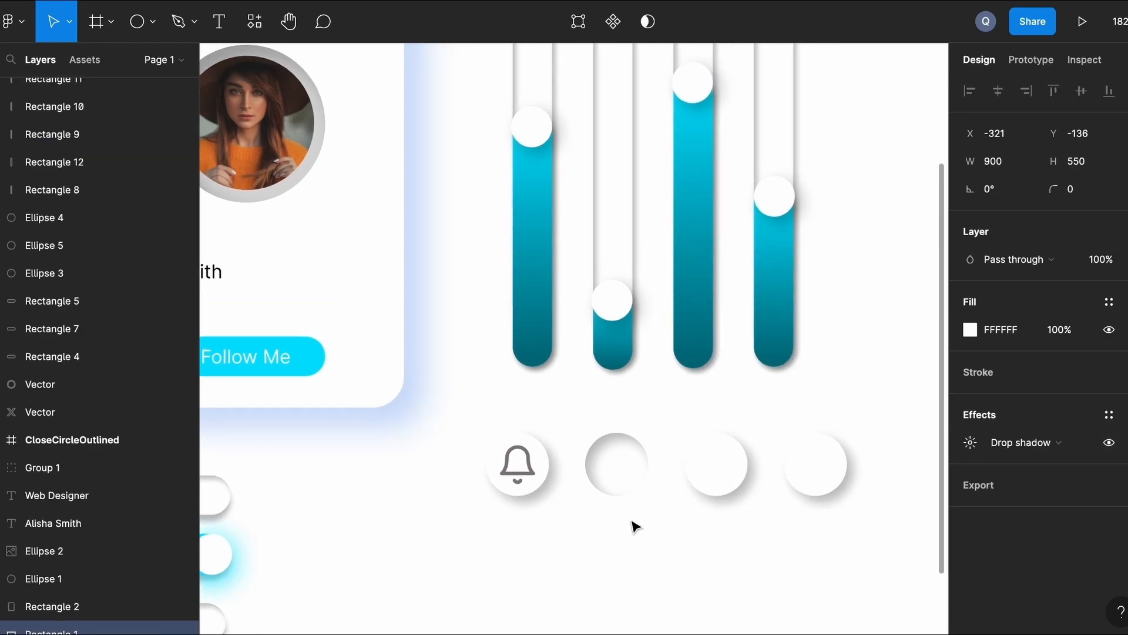
{"action": "scroll", "coordinate": [563, 533], "scroll_direction": "right", "scroll_amount": 1}
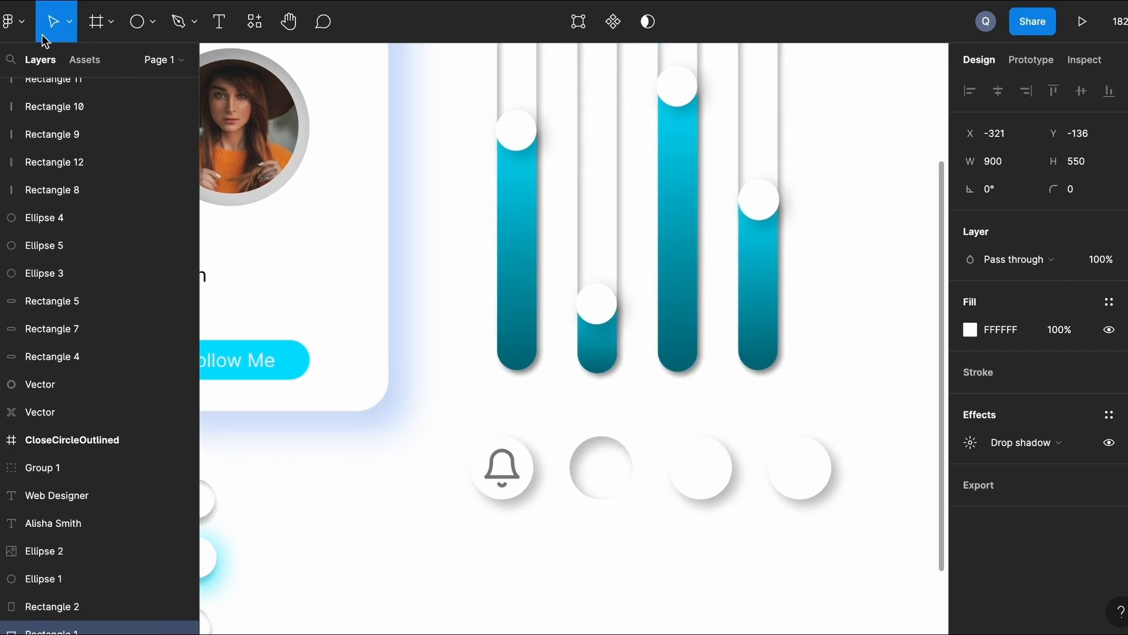
Insert the HomeFilled icon from Ant Icons and move it onto the second circle.
{"action": "left_click", "coordinate": [14, 21]}
{"action": "mouse_move", "coordinate": [123, 275]}
{"action": "mouse_move", "coordinate": [132, 295]}
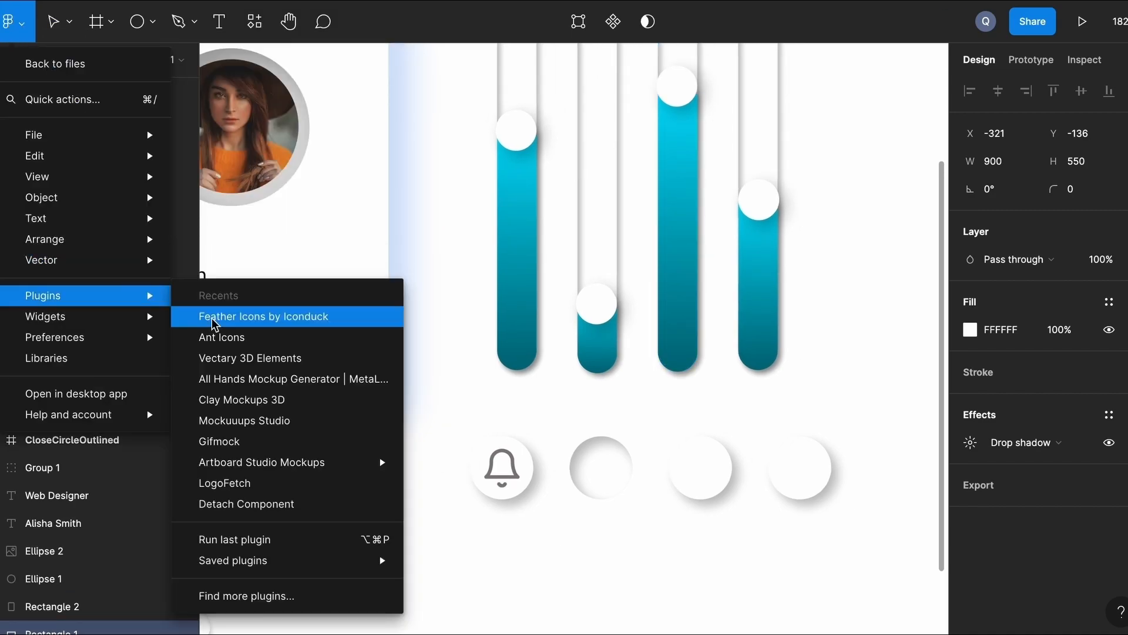
{"action": "left_click", "coordinate": [257, 337]}
{"action": "type", "text": "home"}
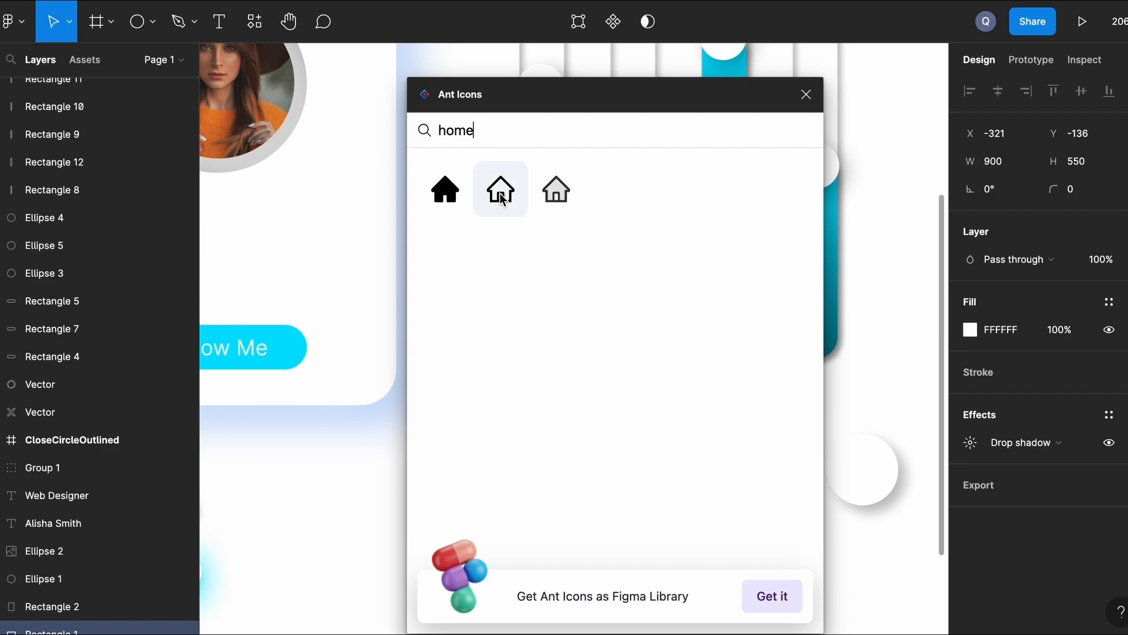
{"action": "left_click", "coordinate": [501, 199]}
{"action": "left_click_drag", "start_coordinate": [553, 154], "coordinate": [620, 540]}
Scale the house shape down to about 23×22 with the K scale tool.
{"action": "left_click", "coordinate": [513, 542]}
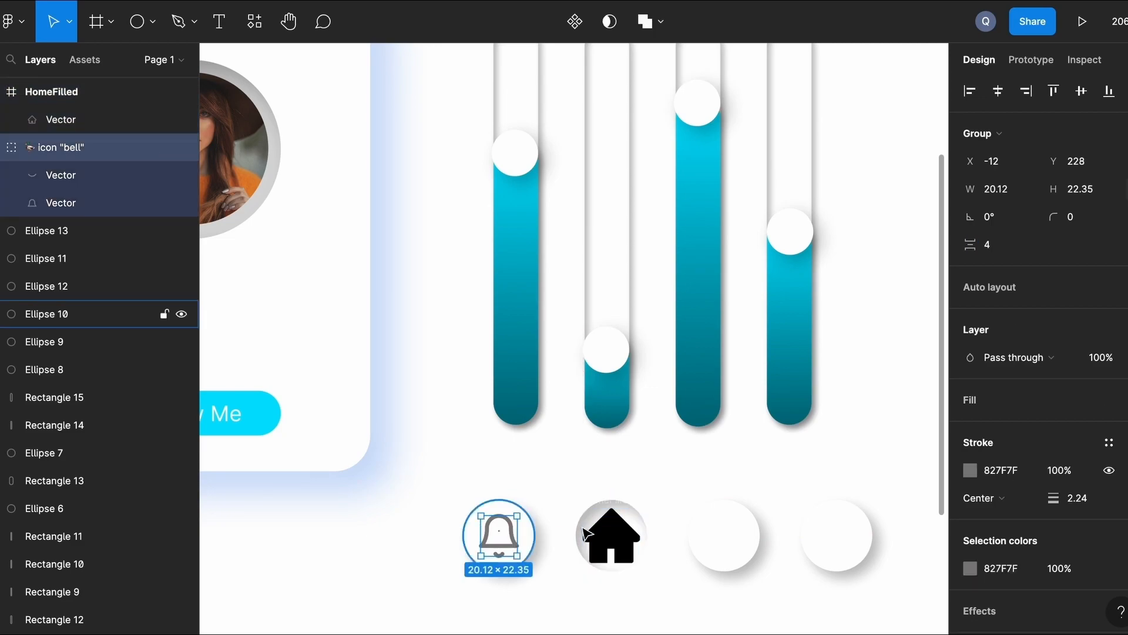
{"action": "left_click", "coordinate": [629, 542]}
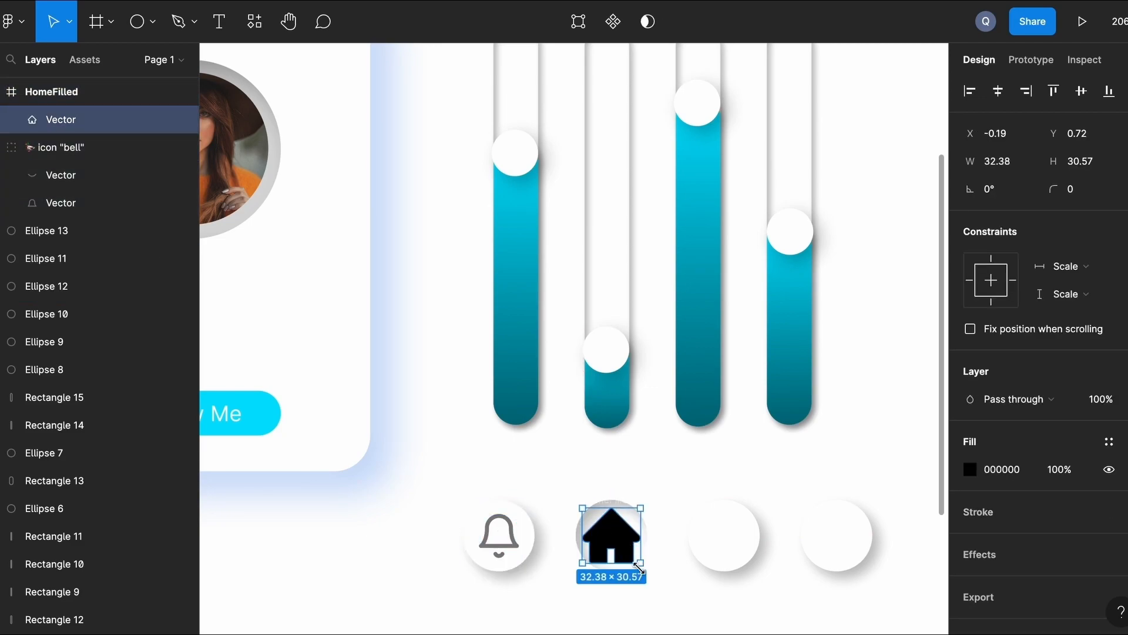
{"action": "key", "text": "k"}
{"action": "left_click_drag", "start_coordinate": [641, 564], "coordinate": [624, 548]}
{"action": "left_click", "coordinate": [678, 463]}
Fill the house icon with cyan 00E0FF.
{"action": "scroll", "coordinate": [681, 465], "scroll_direction": "down", "scroll_amount": 2}
{"action": "scroll", "coordinate": [682, 465], "scroll_direction": "right", "scroll_amount": 2}
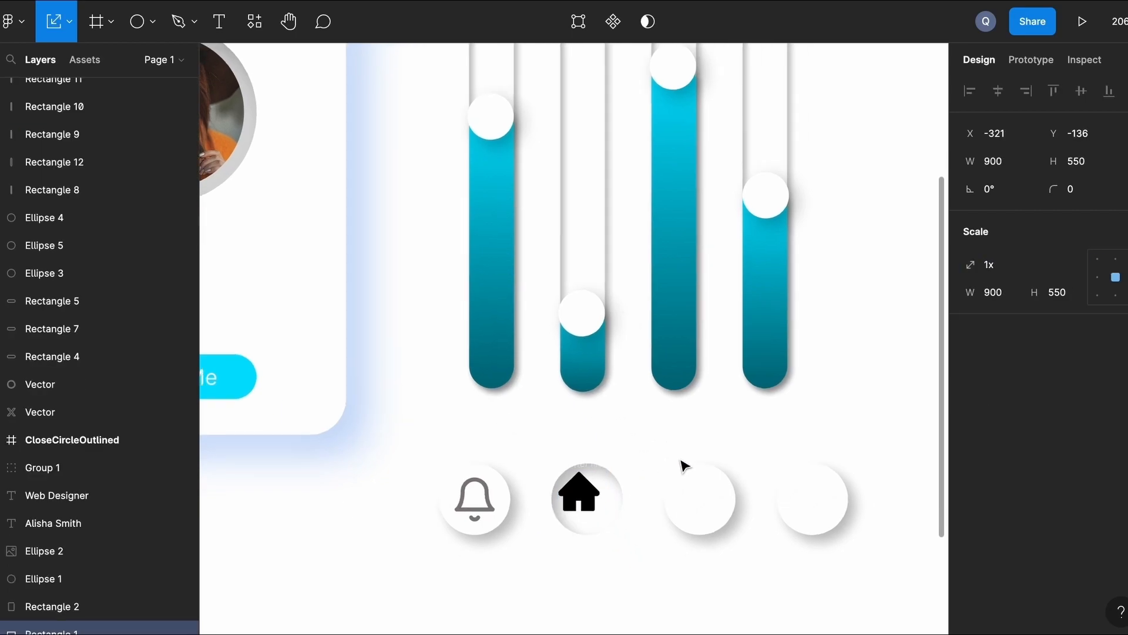
{"action": "left_click_drag", "start_coordinate": [505, 432], "coordinate": [513, 442]}
{"action": "left_click", "coordinate": [507, 432]}
{"action": "key", "text": "v"}
{"action": "left_click", "coordinate": [970, 468]}
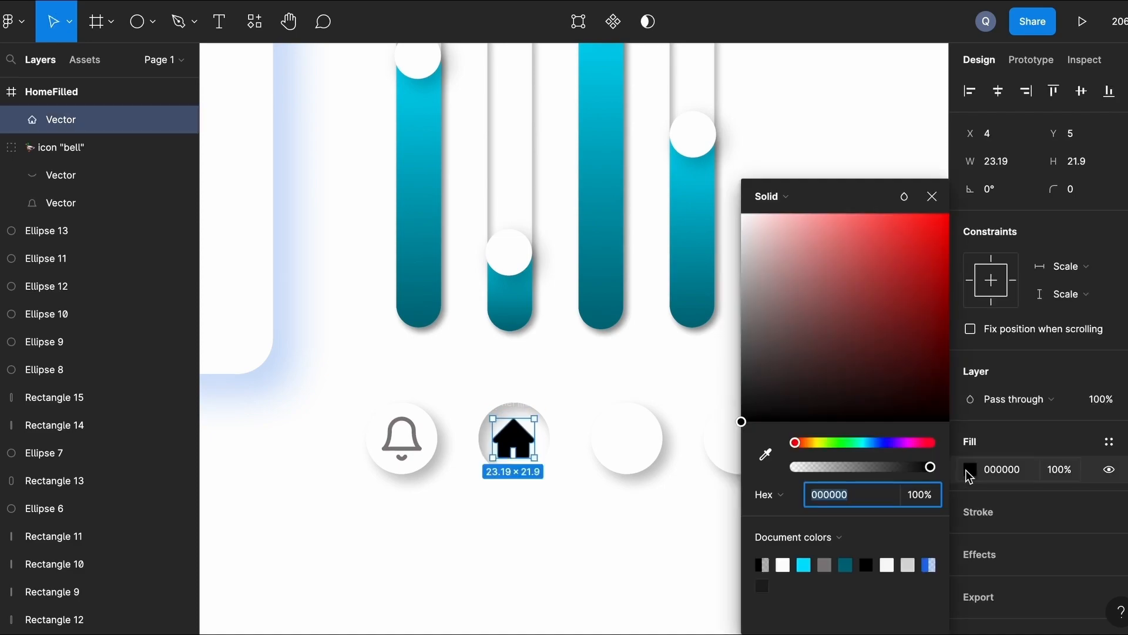
{"action": "left_click", "coordinate": [803, 565]}
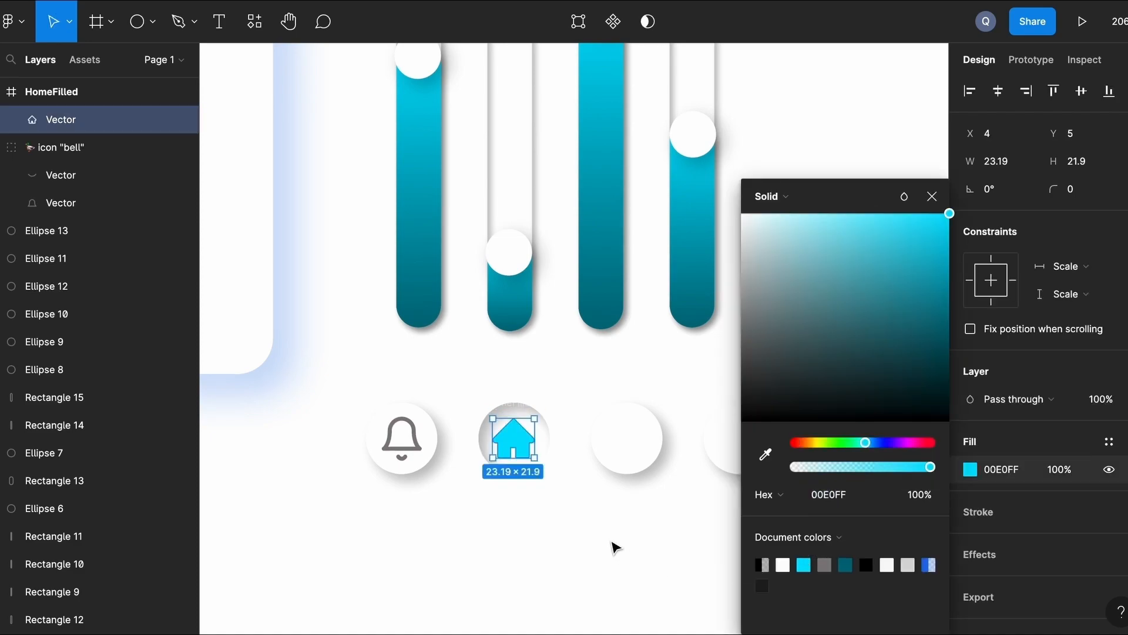
{"action": "left_click", "coordinate": [614, 547]}
{"action": "scroll", "coordinate": [616, 548], "scroll_direction": "left", "scroll_amount": 1}
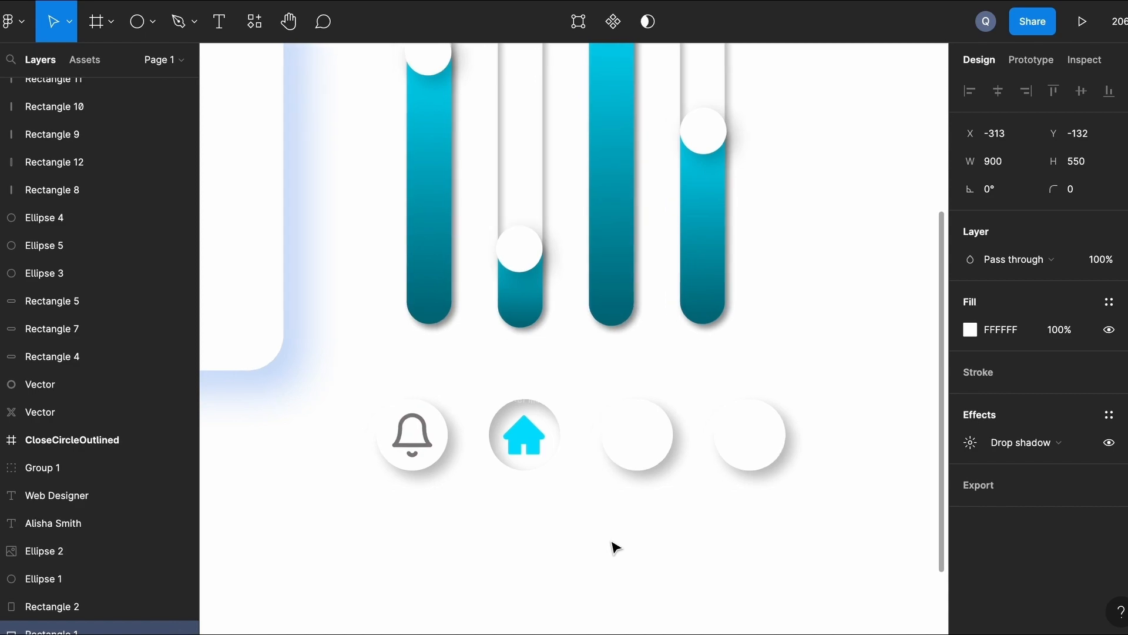
Insert the HeartOutlined icon from Ant Icons and move it onto the third circle.
{"action": "left_click", "coordinate": [18, 21]}
{"action": "mouse_move", "coordinate": [55, 297]}
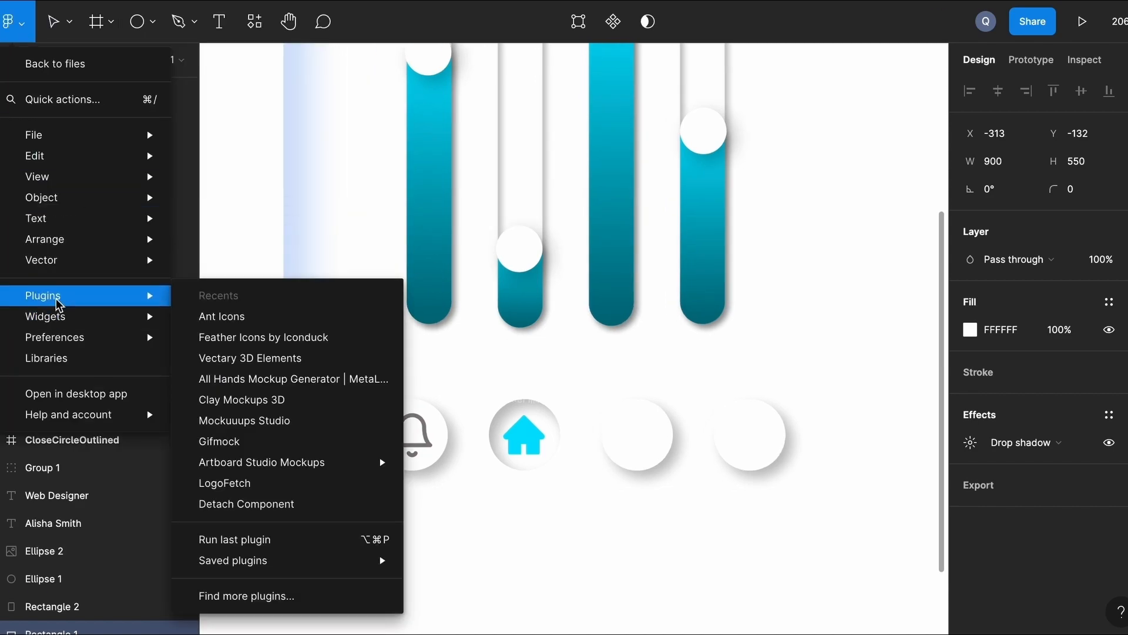
{"action": "left_click", "coordinate": [244, 323]}
{"action": "type", "text": "hear"}
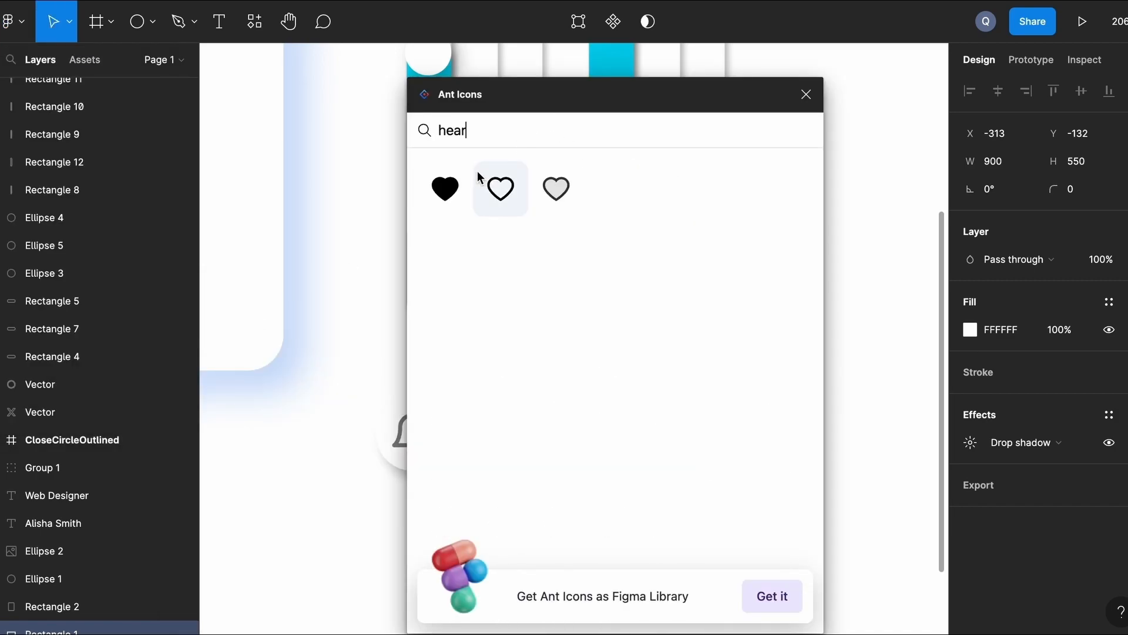
{"action": "left_click", "coordinate": [501, 188]}
{"action": "left_click", "coordinate": [806, 94]}
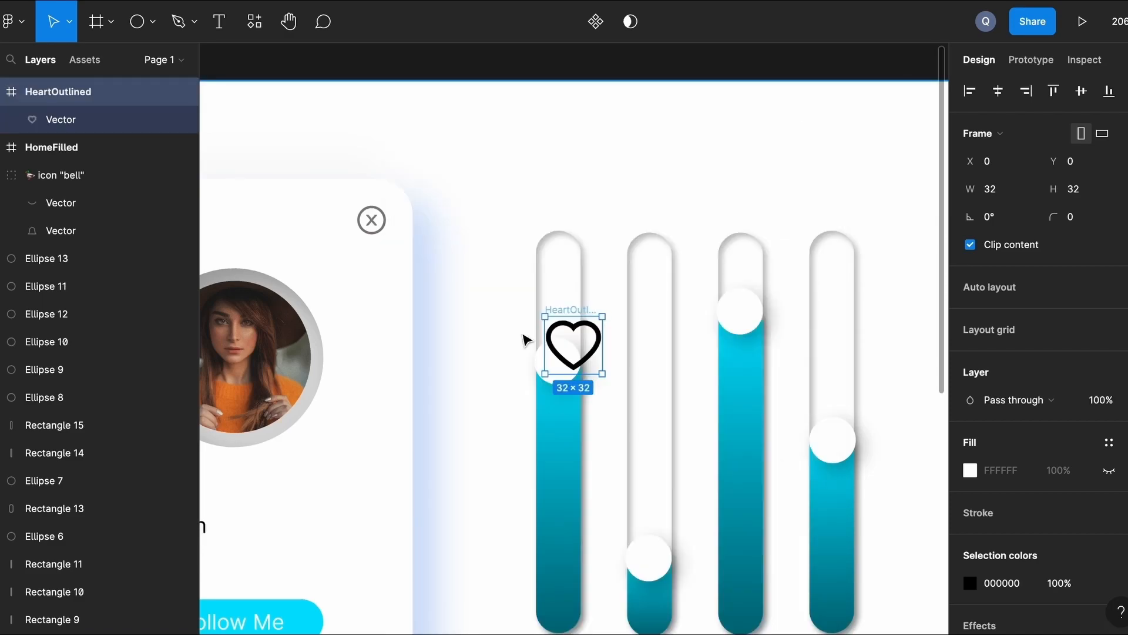
{"action": "scroll", "coordinate": [523, 335], "scroll_direction": "down", "scroll_amount": 5}
{"action": "scroll", "coordinate": [524, 339], "scroll_direction": "up", "scroll_amount": 5}
{"action": "scroll", "coordinate": [523, 339], "scroll_direction": "right", "scroll_amount": 3}
{"action": "left_click_drag", "start_coordinate": [436, 98], "coordinate": [612, 501]}
Scale the heart down to 23×23 with the K scale tool, then return to move mode.
{"action": "key", "text": "k"}
{"action": "left_click", "coordinate": [613, 502]}
{"action": "left_click", "coordinate": [69, 23]}
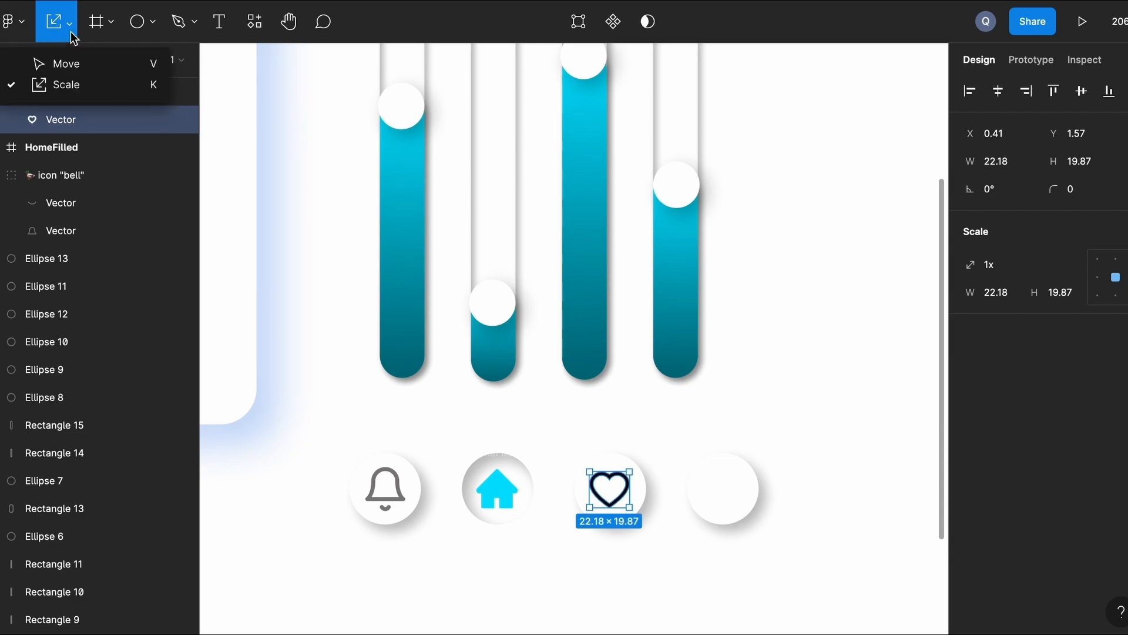
{"action": "left_click", "coordinate": [69, 63]}
Tint the heart with the grey document colour, then bring up the main menu for plugins.
{"action": "left_click", "coordinate": [970, 469]}
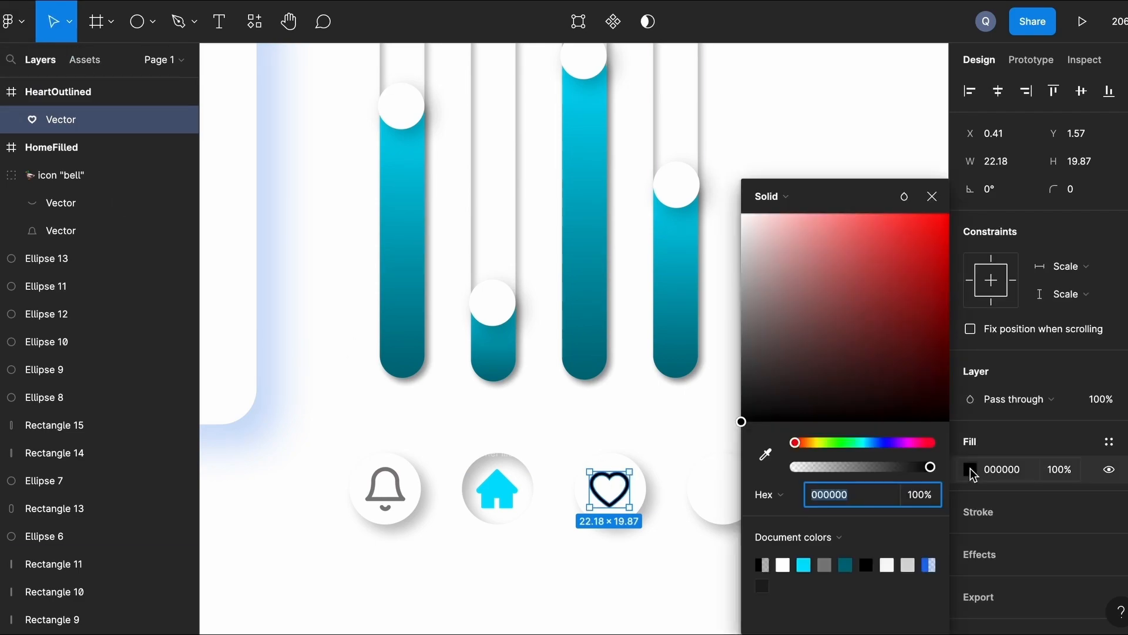
{"action": "left_click", "coordinate": [819, 564]}
{"action": "left_click", "coordinate": [670, 569]}
{"action": "scroll", "coordinate": [670, 569], "scroll_direction": "down", "scroll_amount": 1}
{"action": "scroll", "coordinate": [669, 569], "scroll_direction": "right", "scroll_amount": 1}
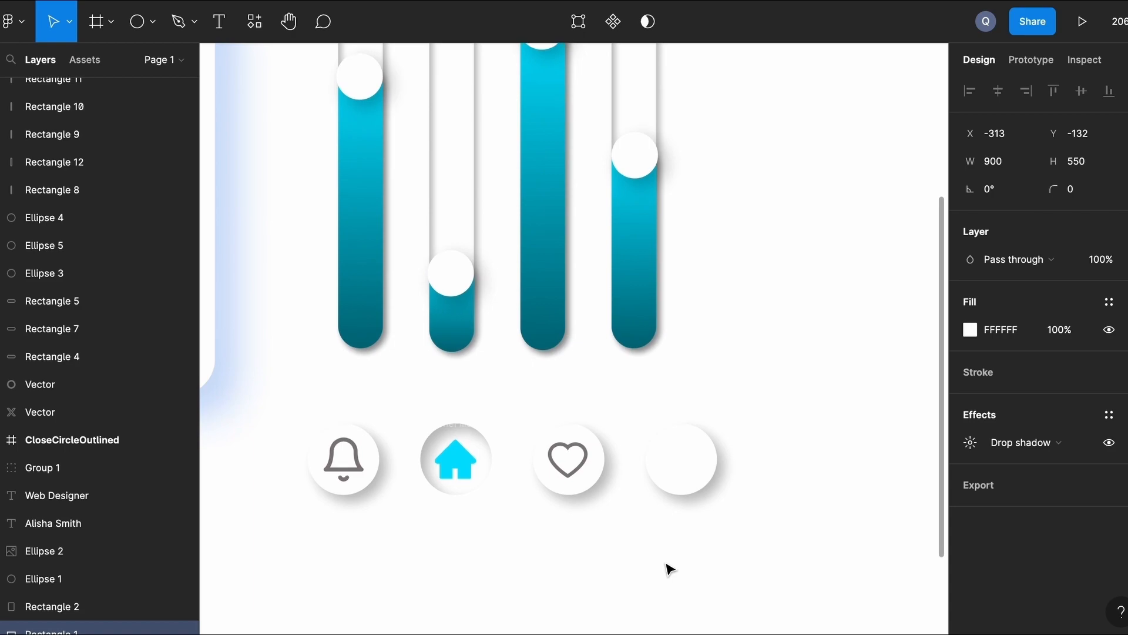
{"action": "left_click", "coordinate": [23, 21]}
Insert the SettingOutlined gear icon from Ant Icons via a 'sett' search.
{"action": "mouse_move", "coordinate": [88, 295]}
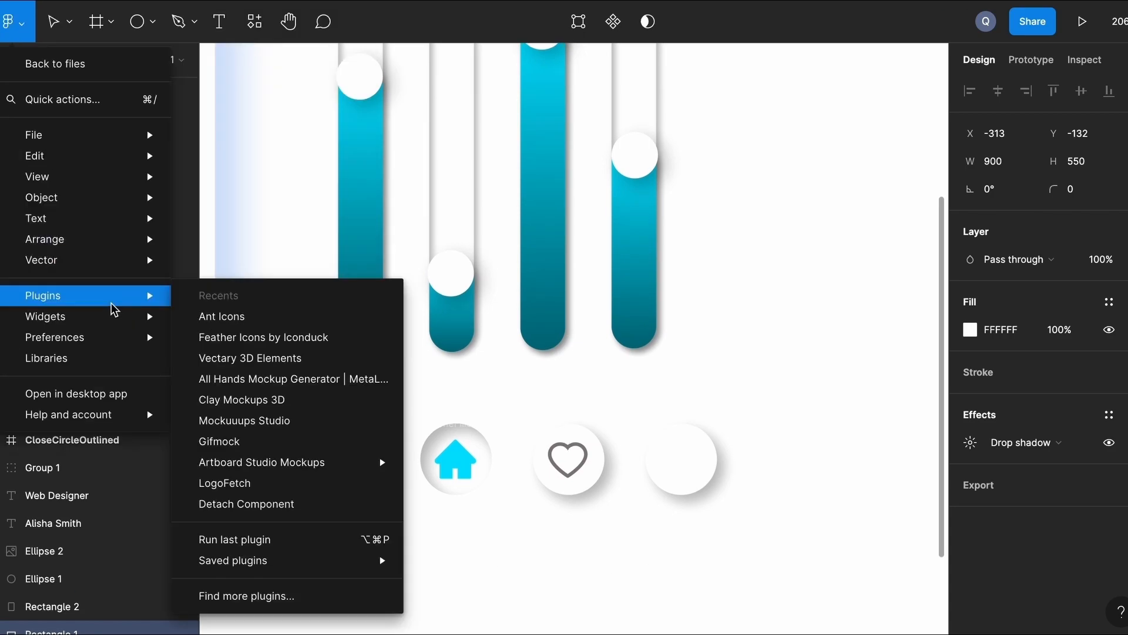
{"action": "left_click", "coordinate": [279, 317]}
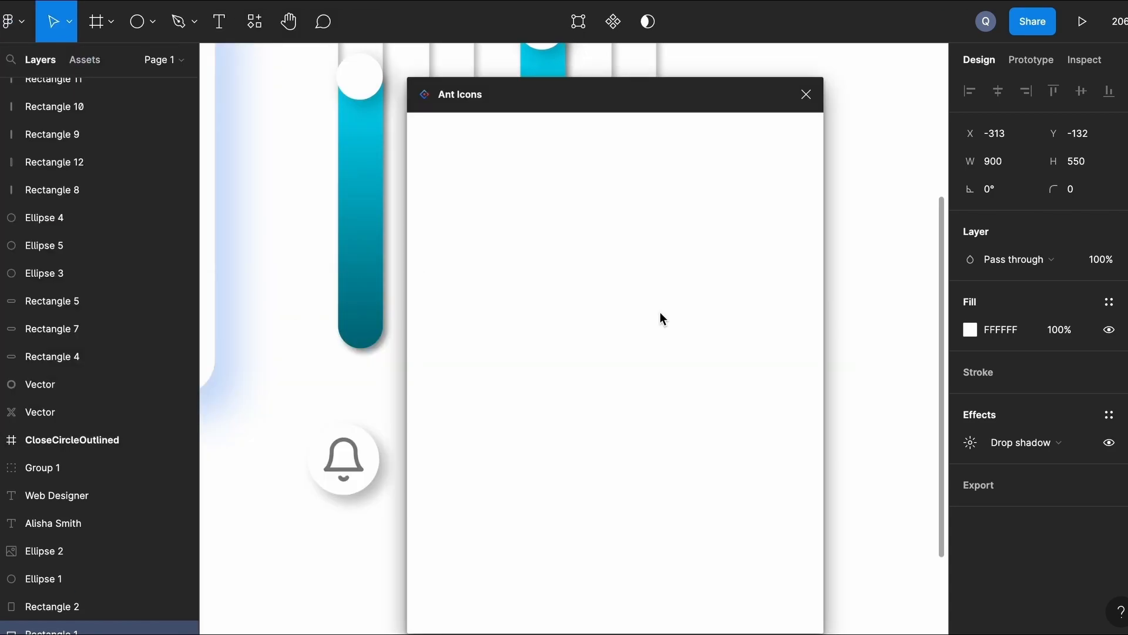
{"action": "left_click", "coordinate": [553, 127]}
{"action": "type", "text": "setting"}
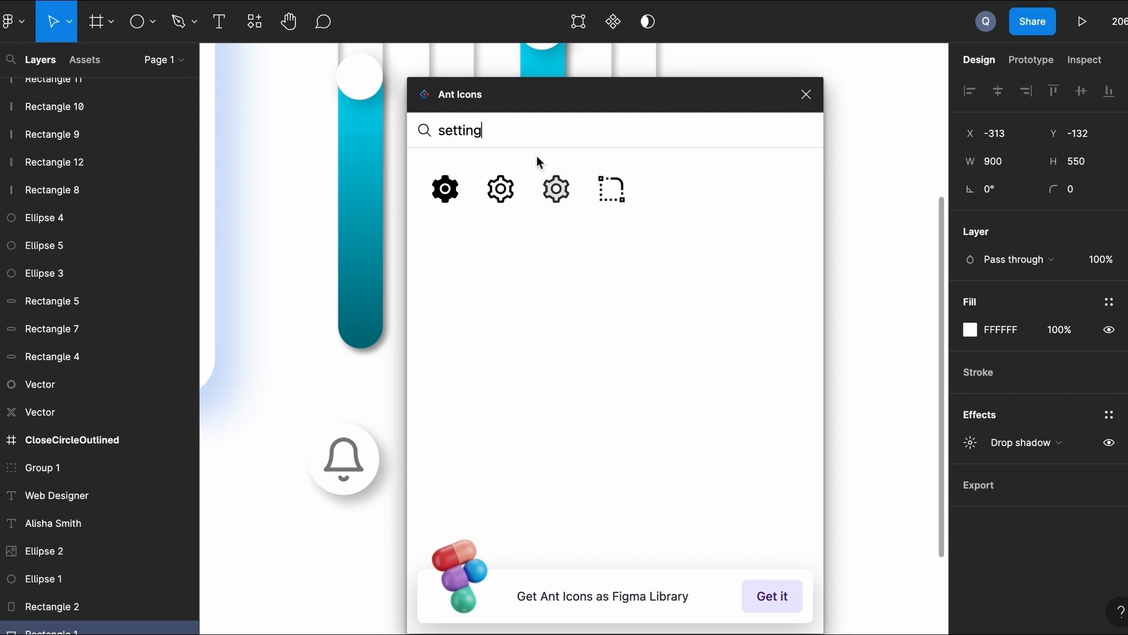
{"action": "left_click", "coordinate": [496, 194]}
{"action": "left_click", "coordinate": [806, 95]}
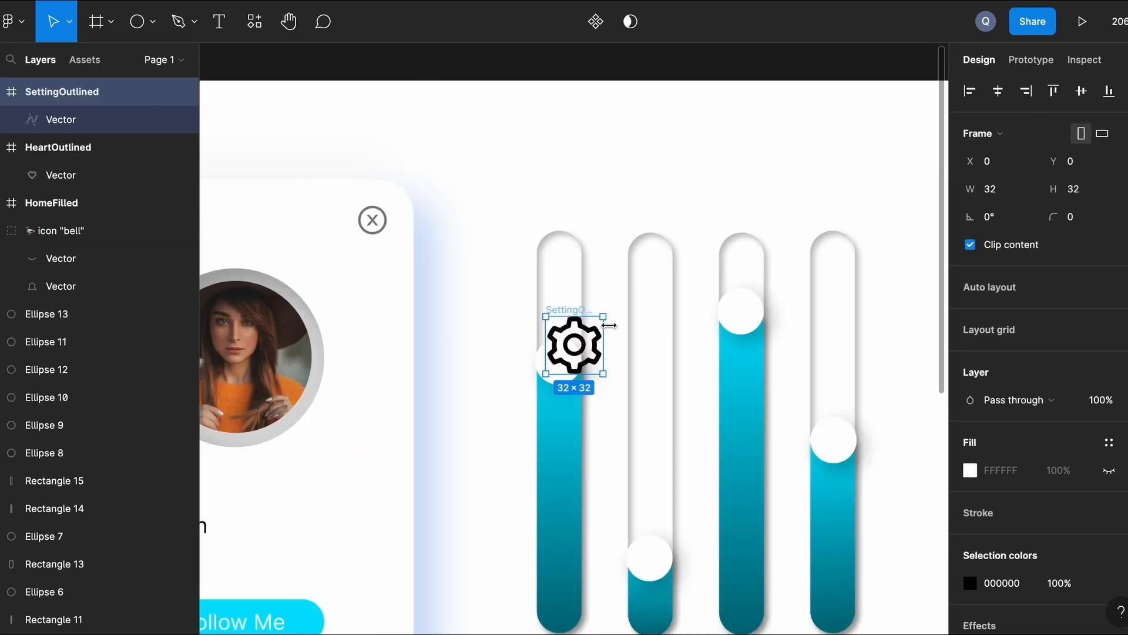
Move the gear into the fourth circle, scale it to 24×24, and centre it.
{"action": "scroll", "coordinate": [610, 324], "scroll_direction": "down", "scroll_amount": 5}
{"action": "left_click_drag", "start_coordinate": [505, 170], "coordinate": [753, 492]}
{"action": "key", "text": "k"}
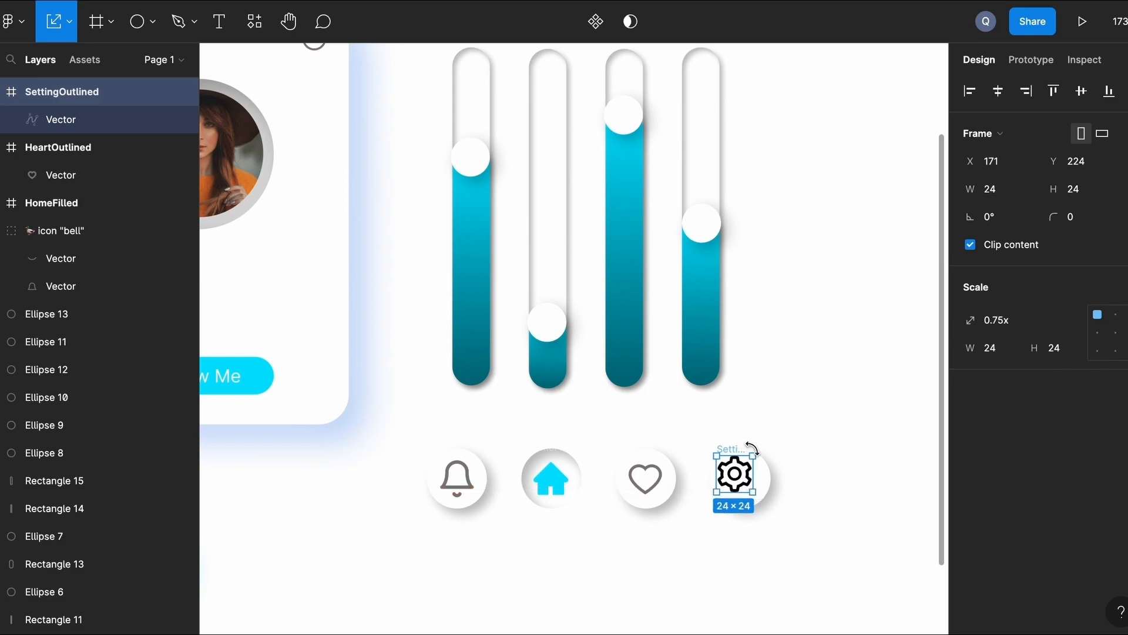
{"action": "scroll", "coordinate": [756, 462], "scroll_direction": "up", "scroll_amount": 3}
{"action": "scroll", "coordinate": [738, 478], "scroll_direction": "up", "scroll_amount": 5}
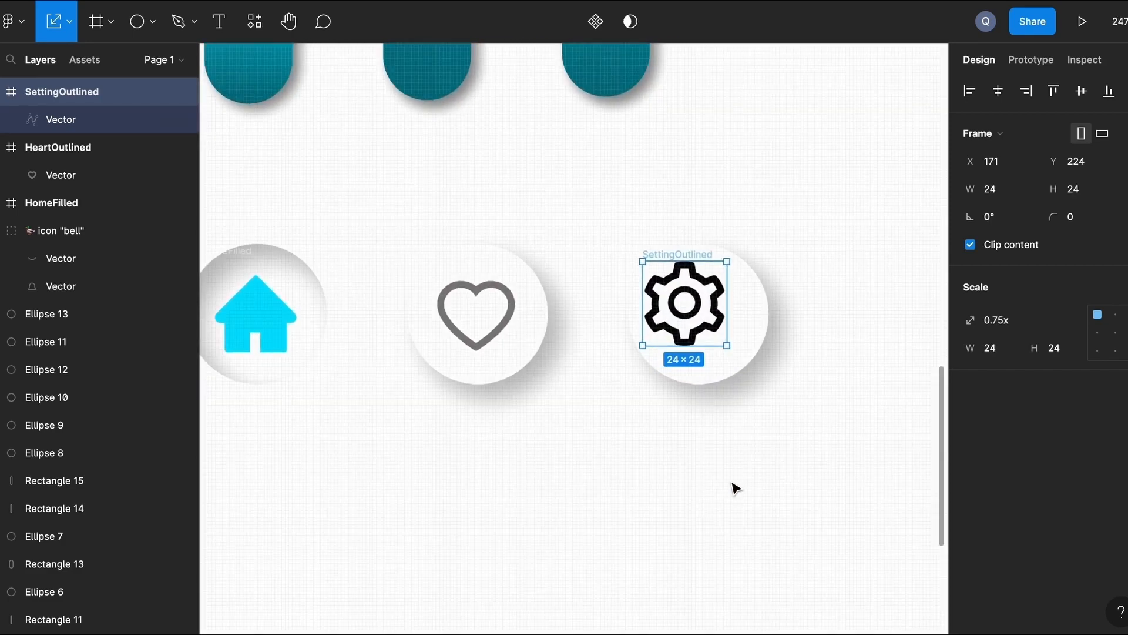
{"action": "left_click_drag", "start_coordinate": [703, 337], "coordinate": [709, 336]}
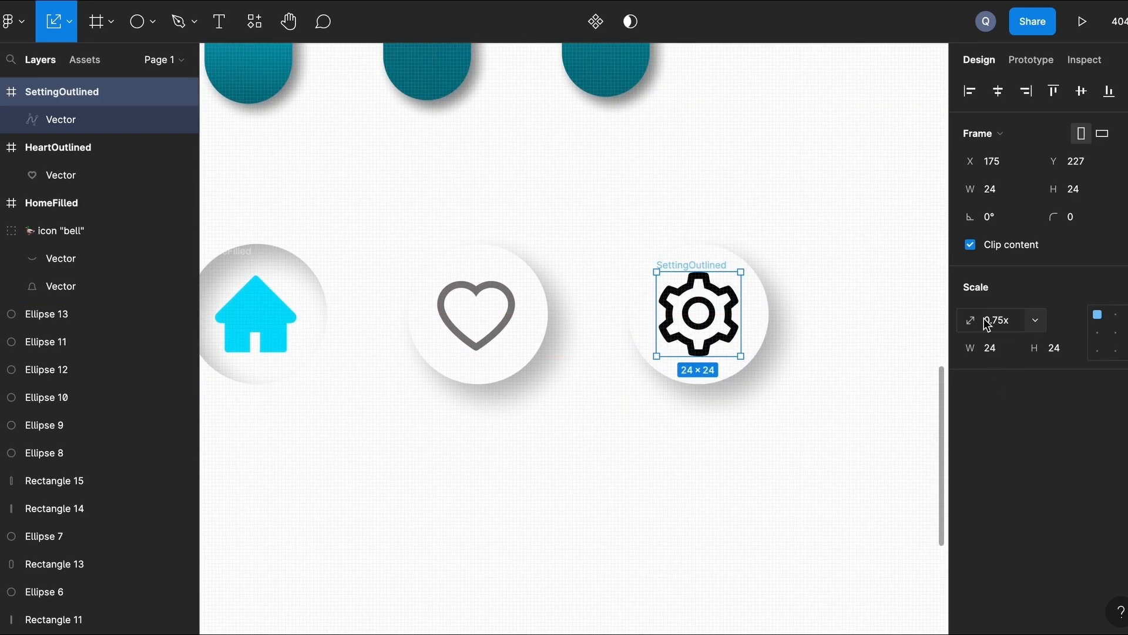
Select the gear's inner vector shape to edit its fill colour.
{"action": "left_click", "coordinate": [865, 358]}
{"action": "left_click", "coordinate": [706, 345]}
{"action": "left_click", "coordinate": [833, 280]}
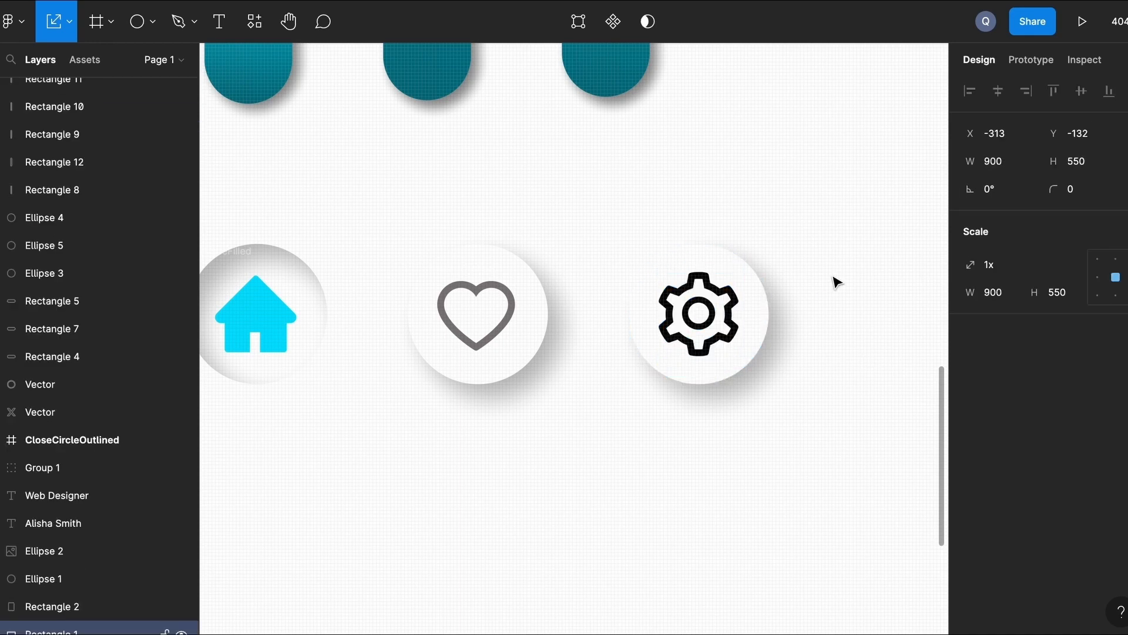
{"action": "left_click", "coordinate": [713, 320]}
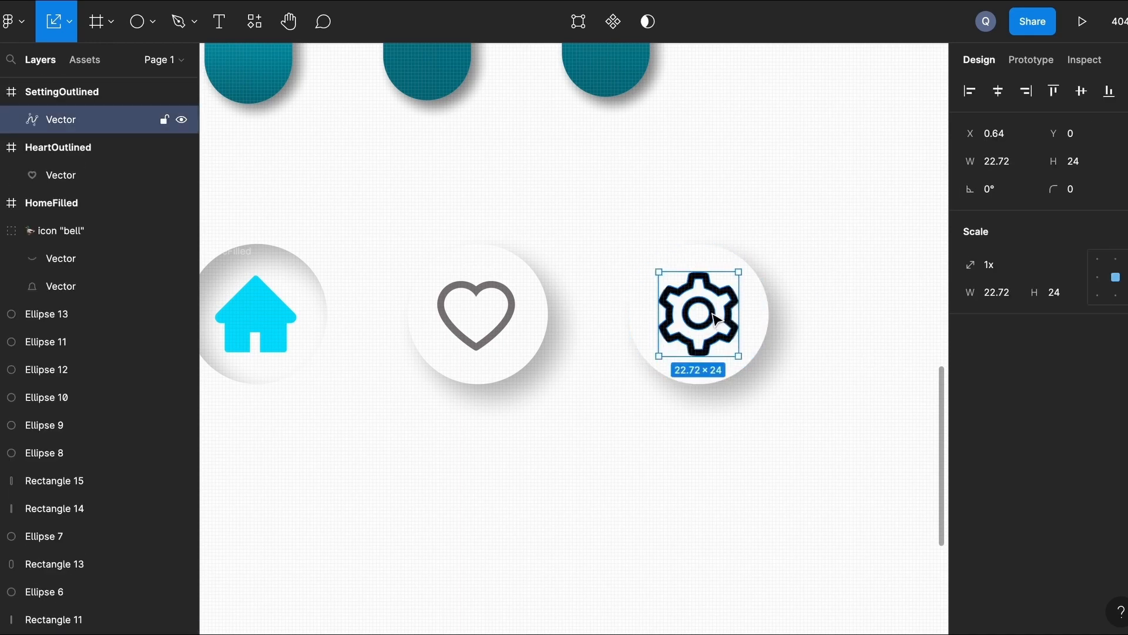
{"action": "key", "text": "v"}
{"action": "left_click", "coordinate": [797, 219]}
{"action": "left_click", "coordinate": [718, 325]}
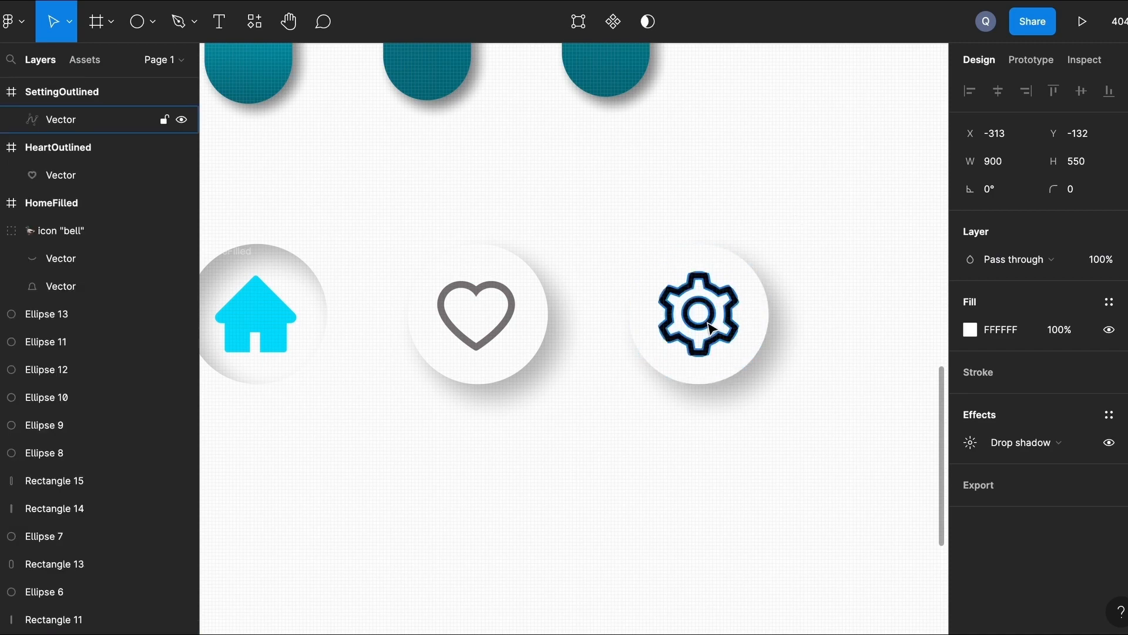
{"action": "left_click", "coordinate": [971, 468]}
Colour the gear grey, review the four-icon button row, and switch to the Rectangle tool.
{"action": "left_click", "coordinate": [825, 563]}
{"action": "left_click", "coordinate": [596, 493]}
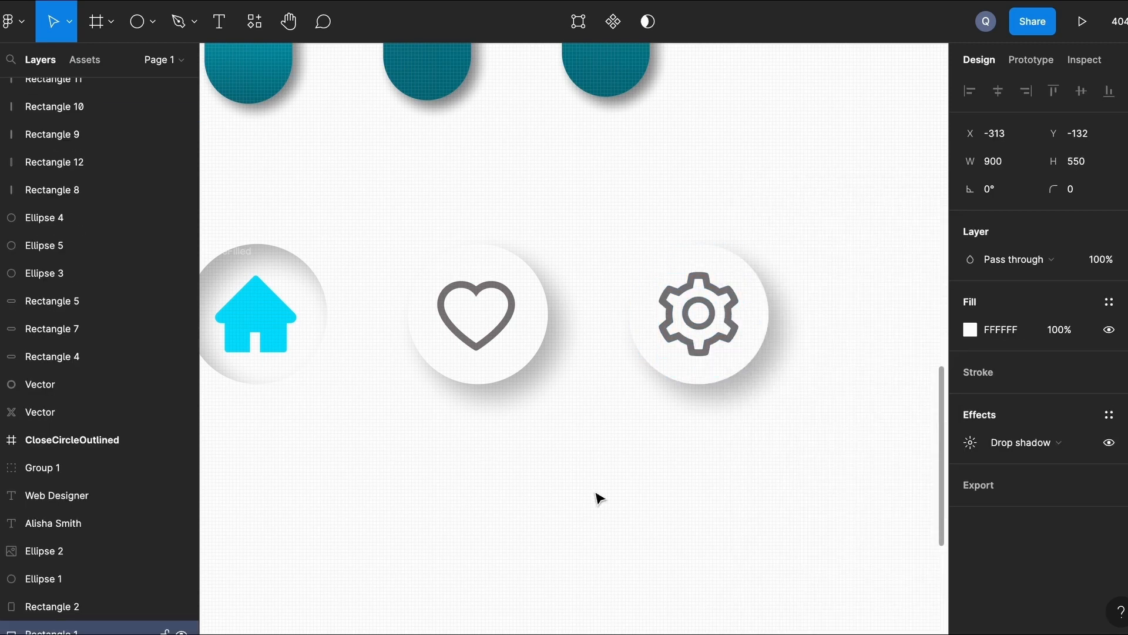
{"action": "scroll", "coordinate": [596, 494], "scroll_direction": "down", "scroll_amount": 3}
{"action": "scroll", "coordinate": [598, 499], "scroll_direction": "down", "scroll_amount": 3}
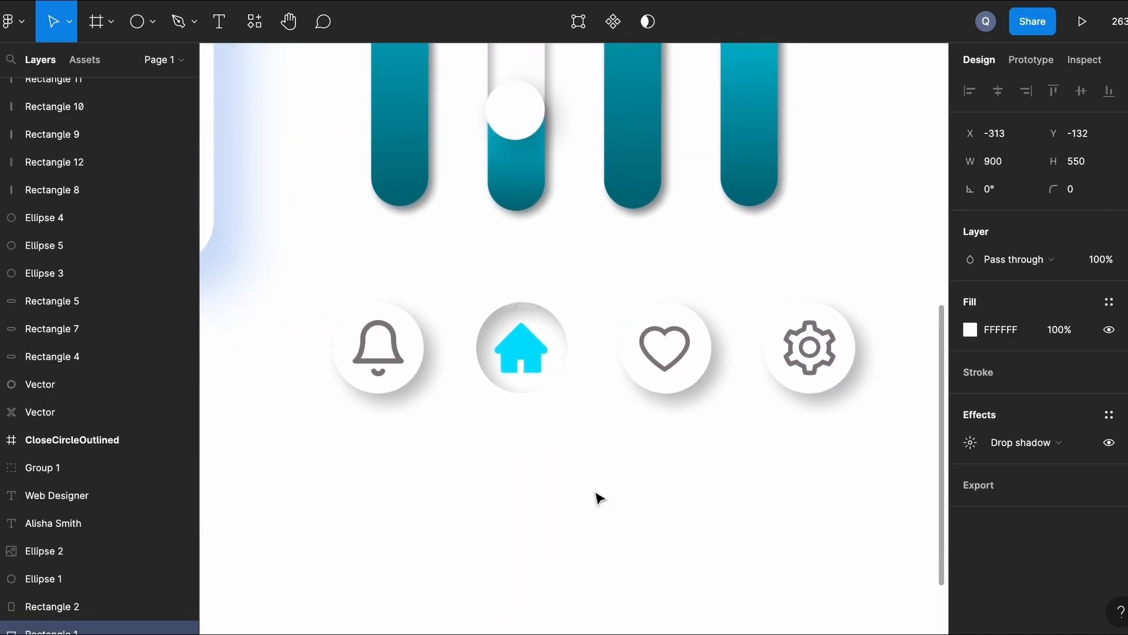
{"action": "scroll", "coordinate": [598, 499], "scroll_direction": "down", "scroll_amount": 8}
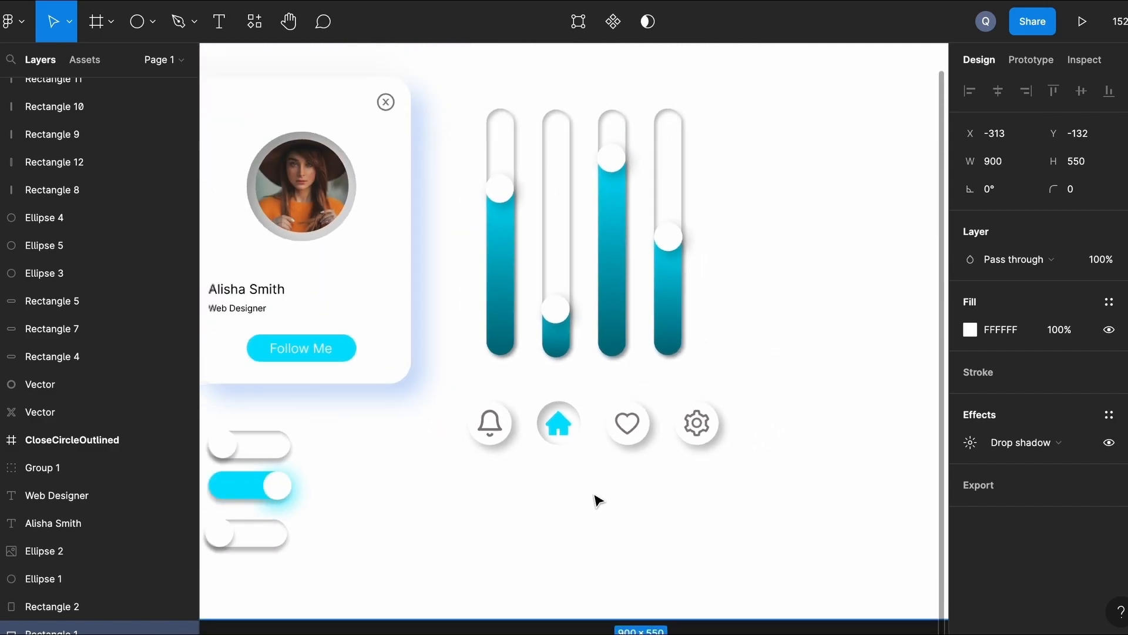
{"action": "scroll", "coordinate": [597, 499], "scroll_direction": "up", "scroll_amount": 6}
{"action": "scroll", "coordinate": [595, 499], "scroll_direction": "up", "scroll_amount": 4}
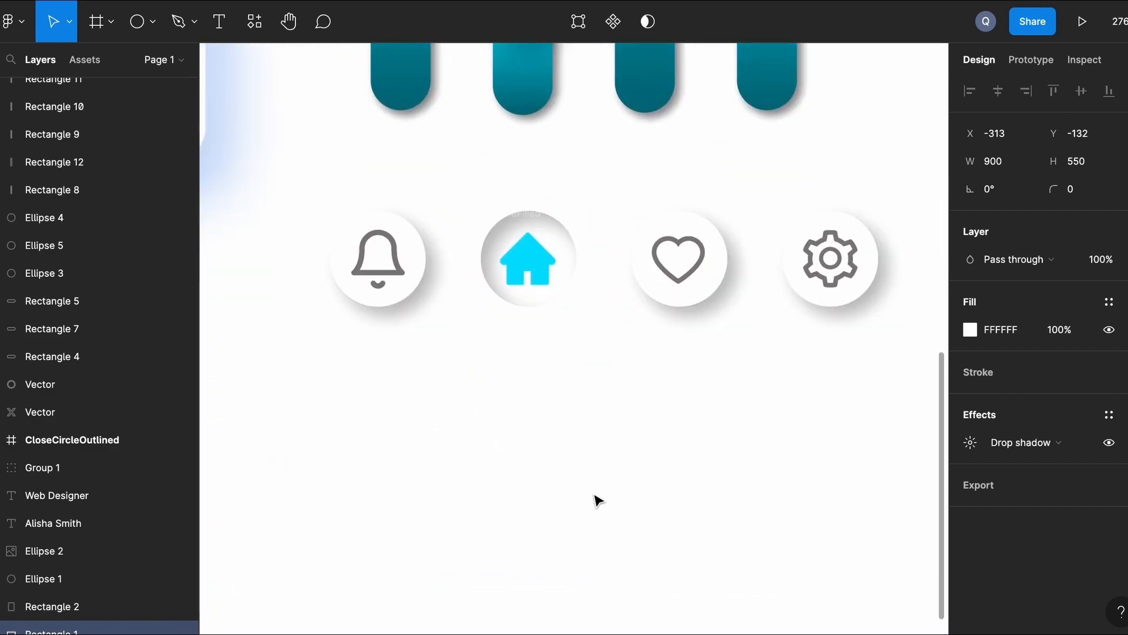
{"action": "key", "text": "r"}
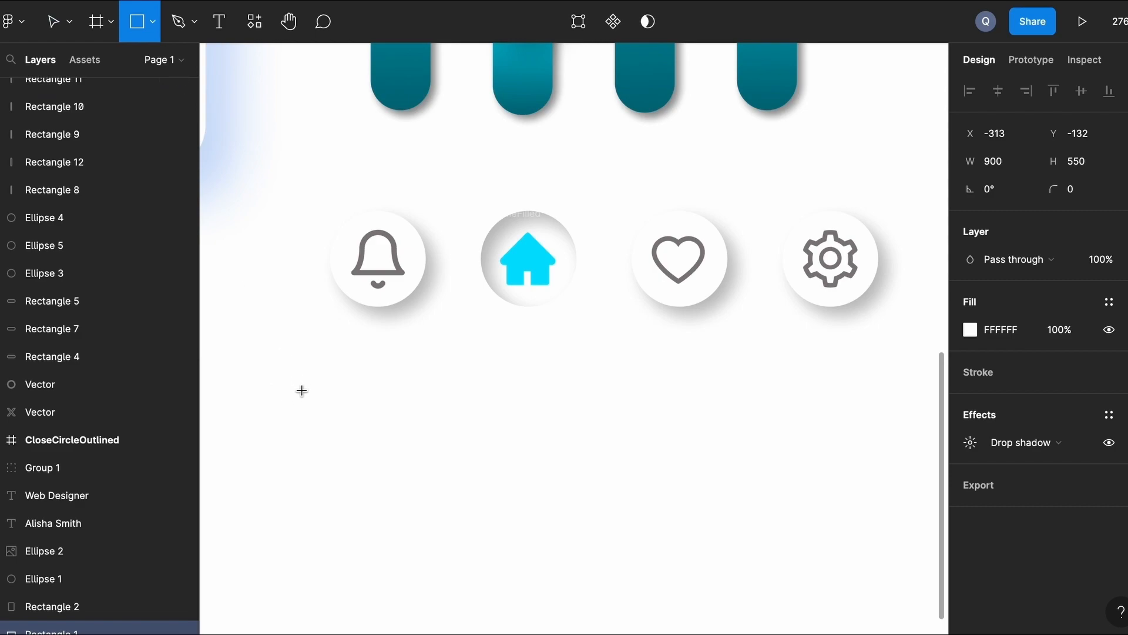
Draw a square below the bell button and make it 40×40 with corner radius 10.
{"action": "left_click_drag", "start_coordinate": [302, 394], "coordinate": [403, 484]}
{"action": "left_click_drag", "start_coordinate": [344, 441], "coordinate": [364, 438]}
{"action": "left_click", "coordinate": [1012, 161]}
{"action": "type", "text": "40"}
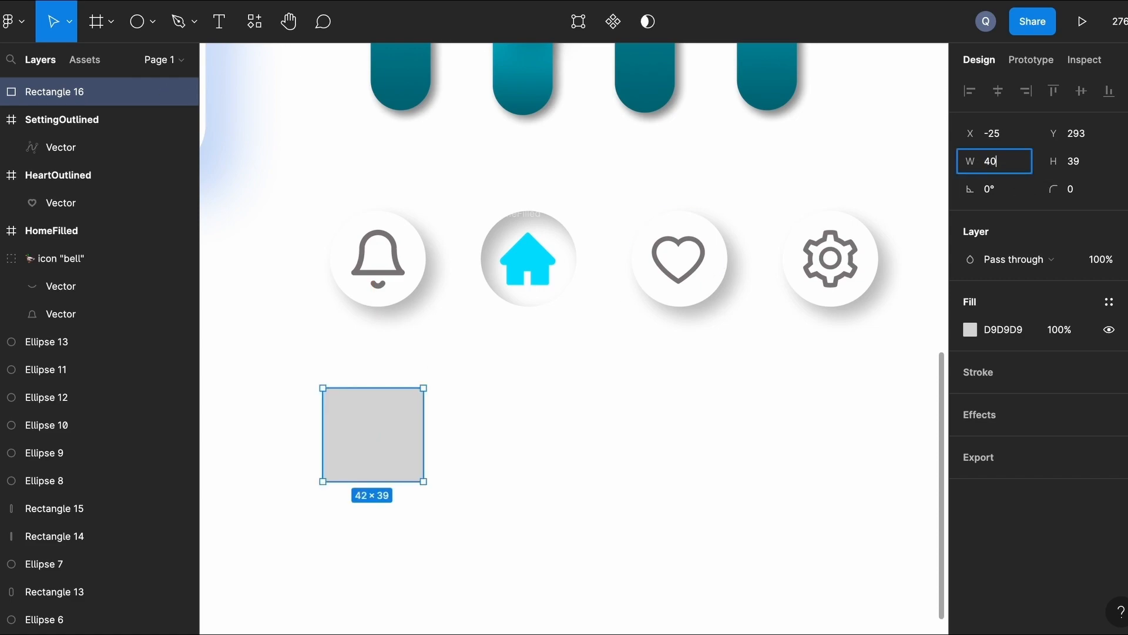
{"action": "key", "text": "Return"}
{"action": "type", "text": "40"}
{"action": "key", "text": "Return"}
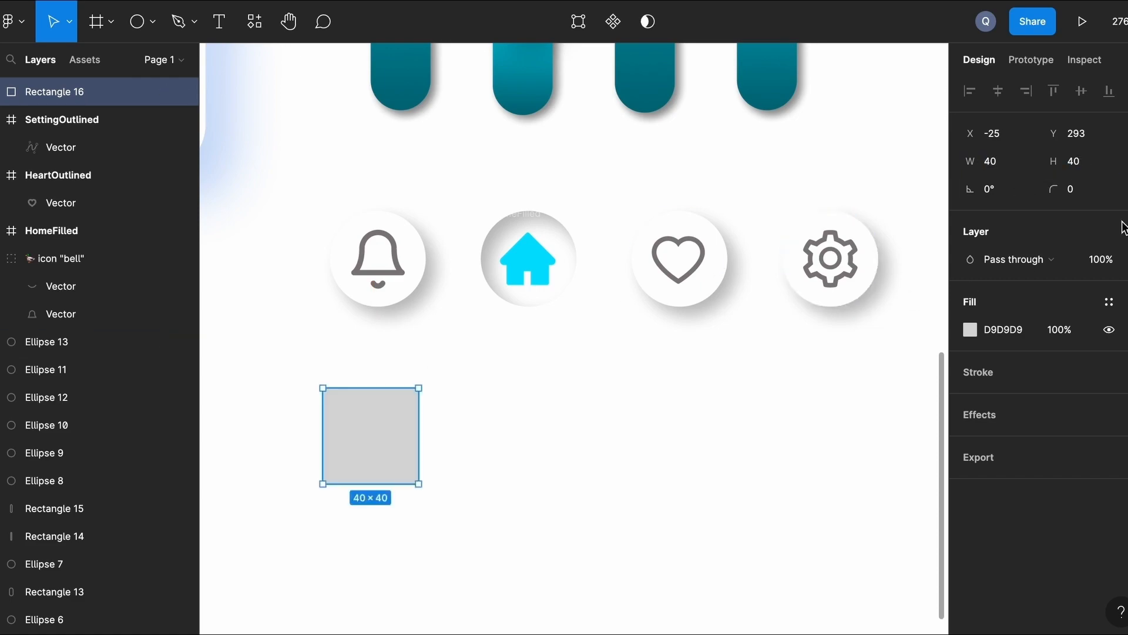
{"action": "left_click", "coordinate": [1083, 197]}
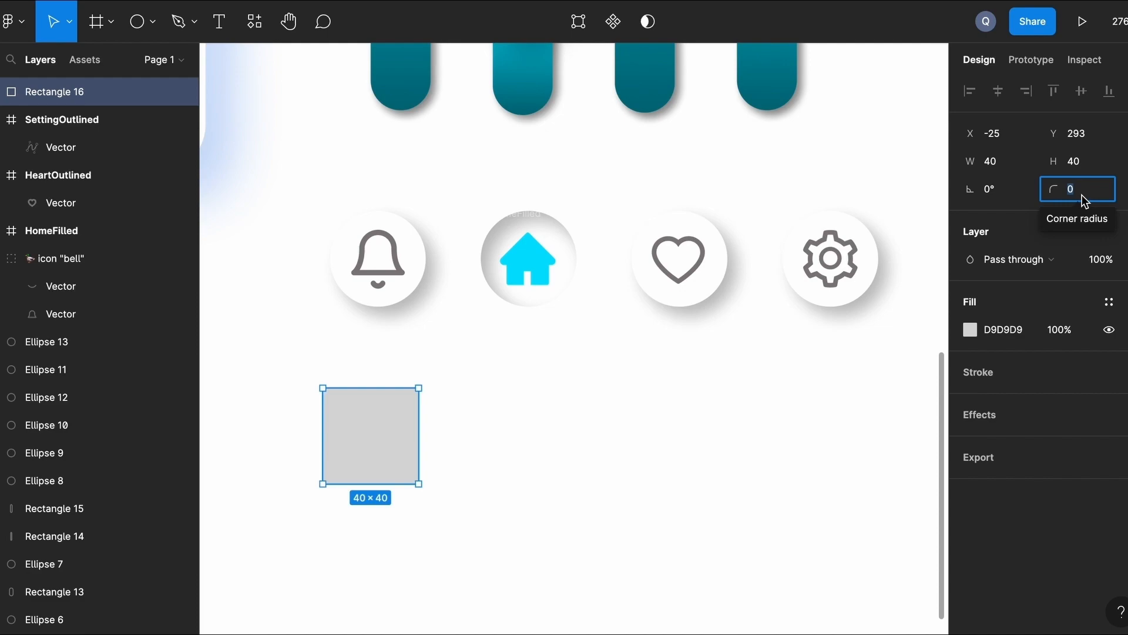
{"action": "type", "text": "10"}
{"action": "key", "text": "Return"}
Duplicate the rounded square into a row of four, spaced evenly 26 px apart.
{"action": "scroll", "coordinate": [532, 423], "scroll_direction": "down", "scroll_amount": 3}
{"action": "left_click_drag", "start_coordinate": [433, 446], "coordinate": [542, 447]}
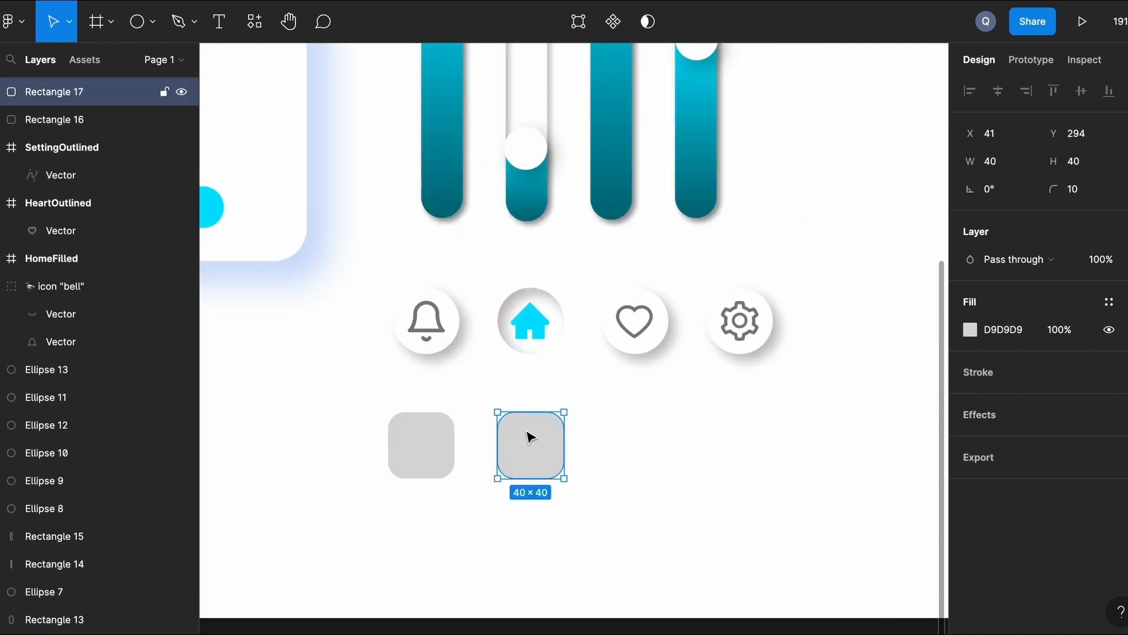
{"action": "left_click", "coordinate": [452, 444], "text": "shift"}
{"action": "left_click_drag", "start_coordinate": [520, 465], "coordinate": [743, 462]}
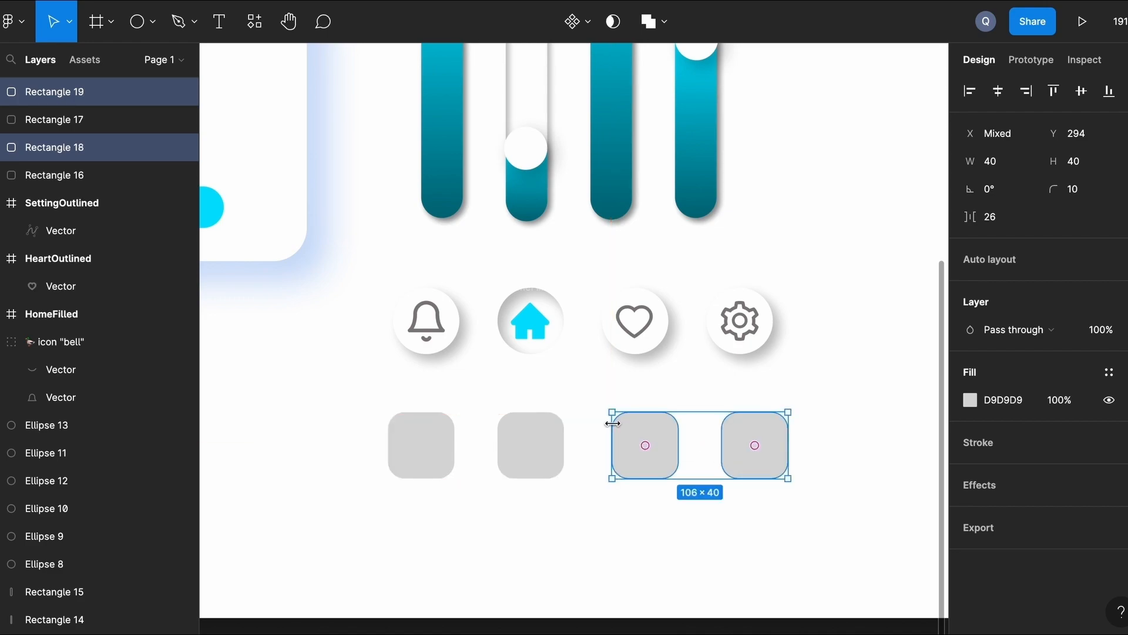
{"action": "key", "text": "Left"}
{"action": "key", "text": "Left"}
{"action": "key", "text": "Left"}
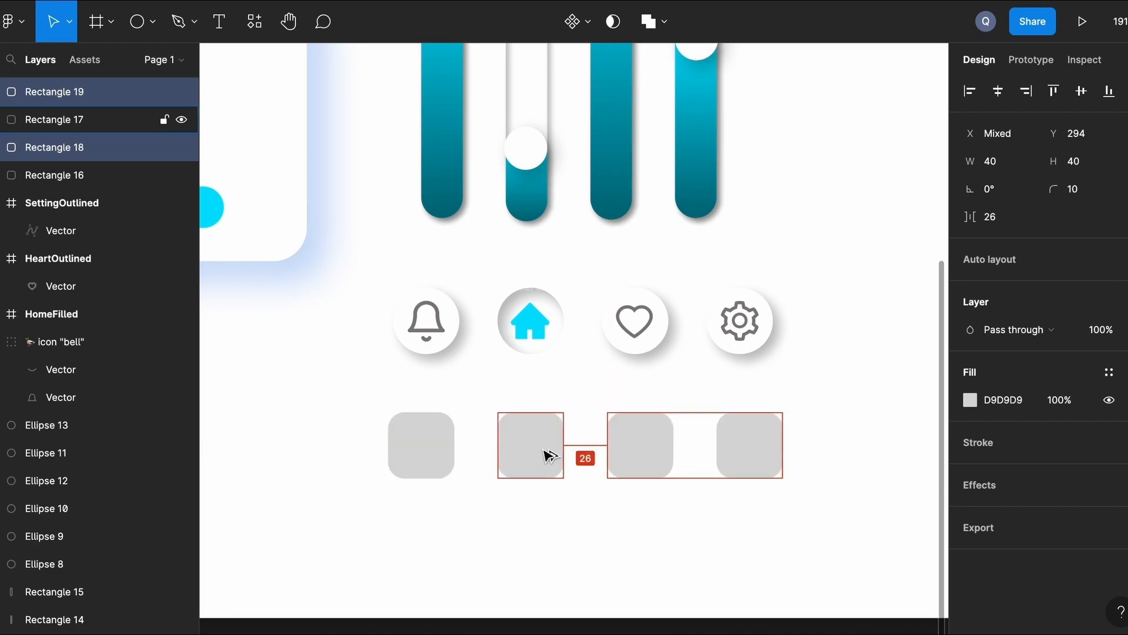
{"action": "left_click", "coordinate": [849, 392]}
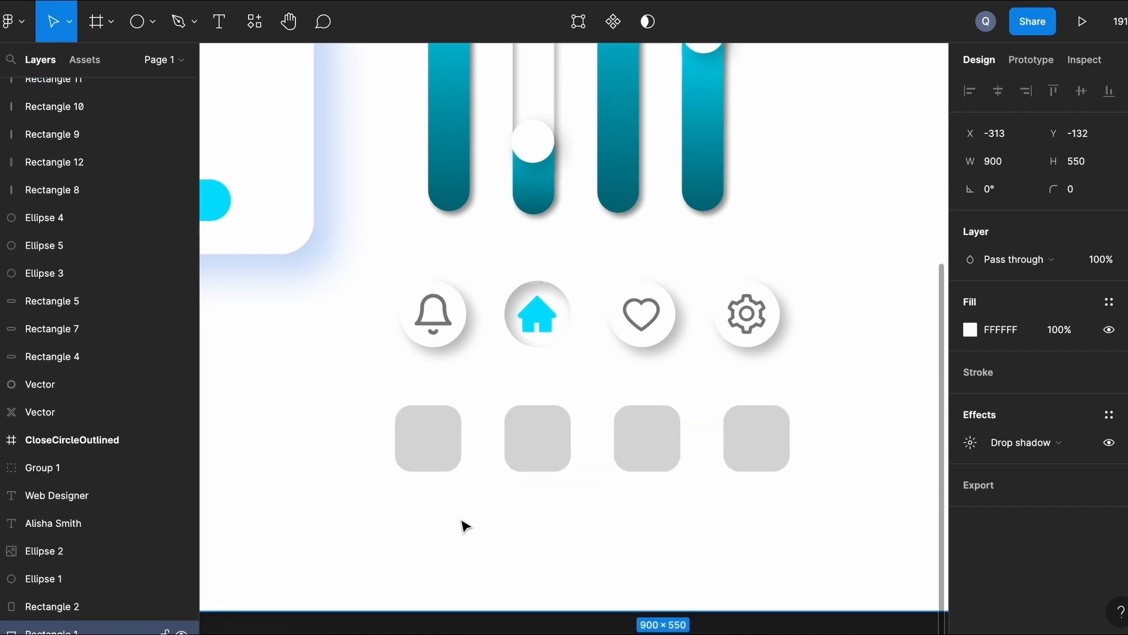
Give all four squares a drop shadow and a white FFFFFF fill.
{"action": "left_click", "coordinate": [421, 456]}
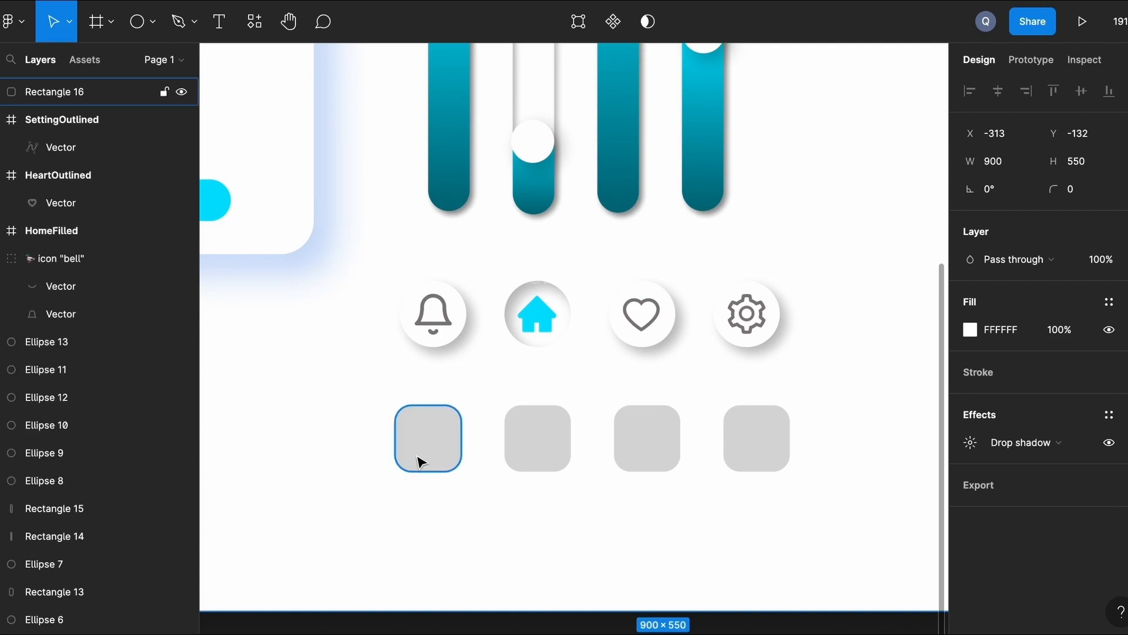
{"action": "left_click", "coordinate": [567, 433], "text": "shift"}
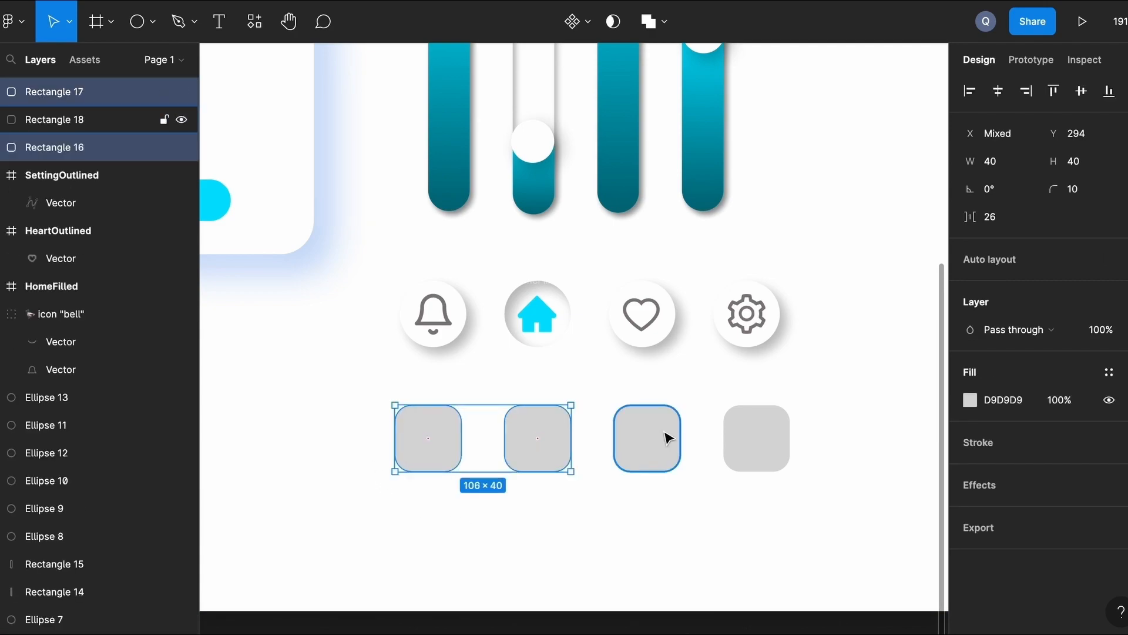
{"action": "left_click", "coordinate": [660, 433], "text": "shift"}
{"action": "left_click", "coordinate": [785, 436], "text": "shift"}
{"action": "left_click", "coordinate": [975, 486]}
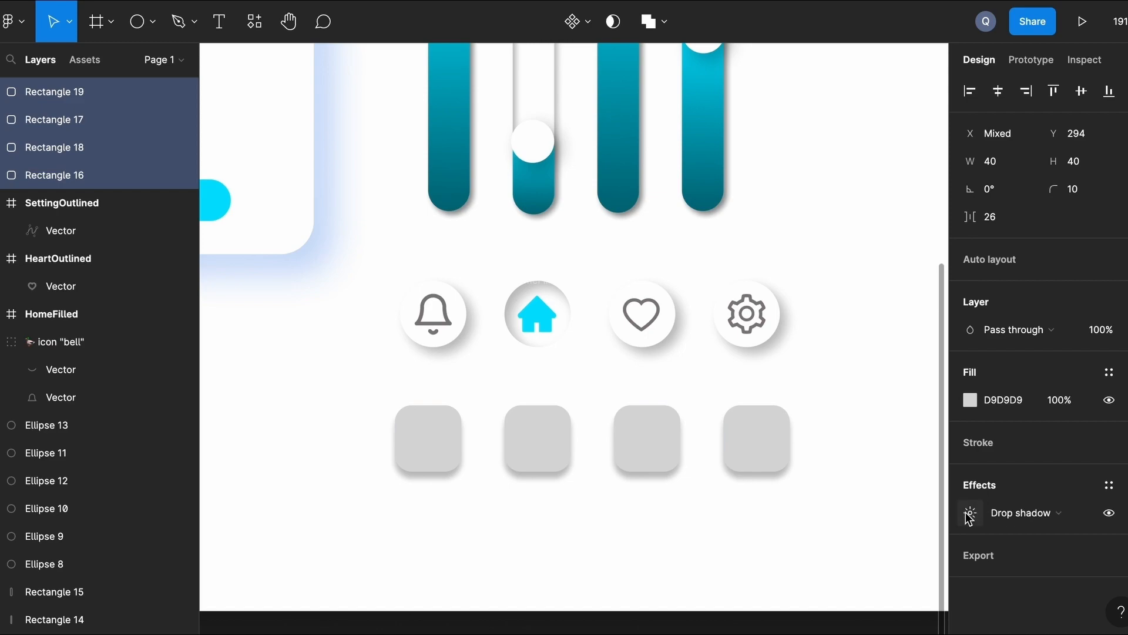
{"action": "left_click", "coordinate": [968, 400]}
{"action": "left_click", "coordinate": [788, 563]}
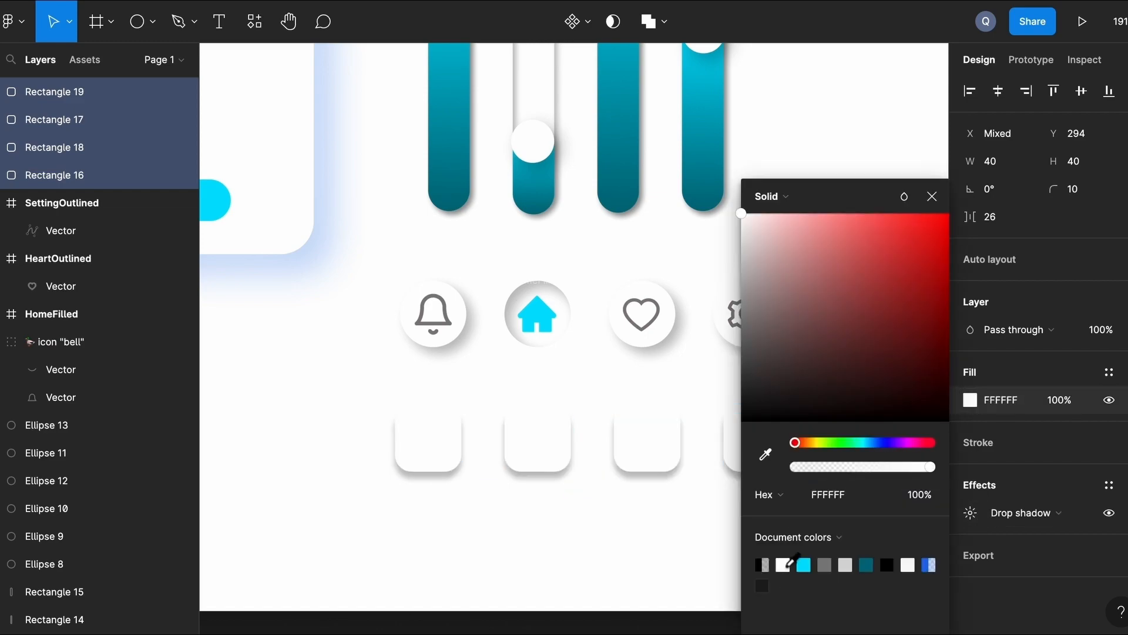
Set the squares' drop shadow blur to 8, checking it against the heart button's shadow.
{"action": "left_click", "coordinate": [971, 513]}
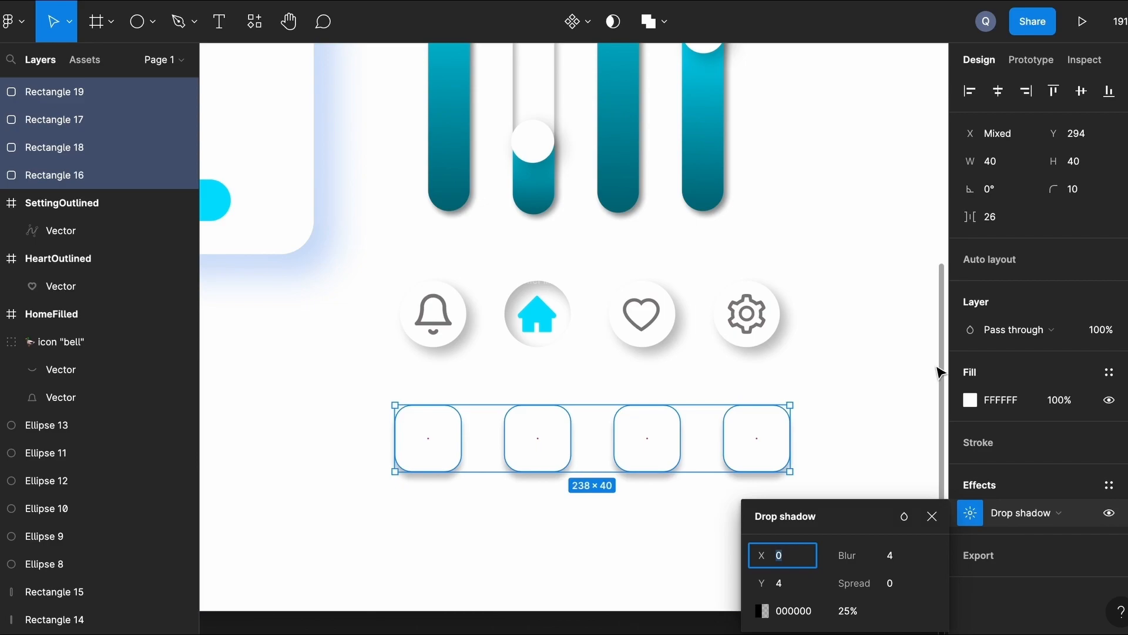
{"action": "left_click", "coordinate": [895, 557]}
{"action": "type", "text": "8"}
{"action": "key", "text": "Return"}
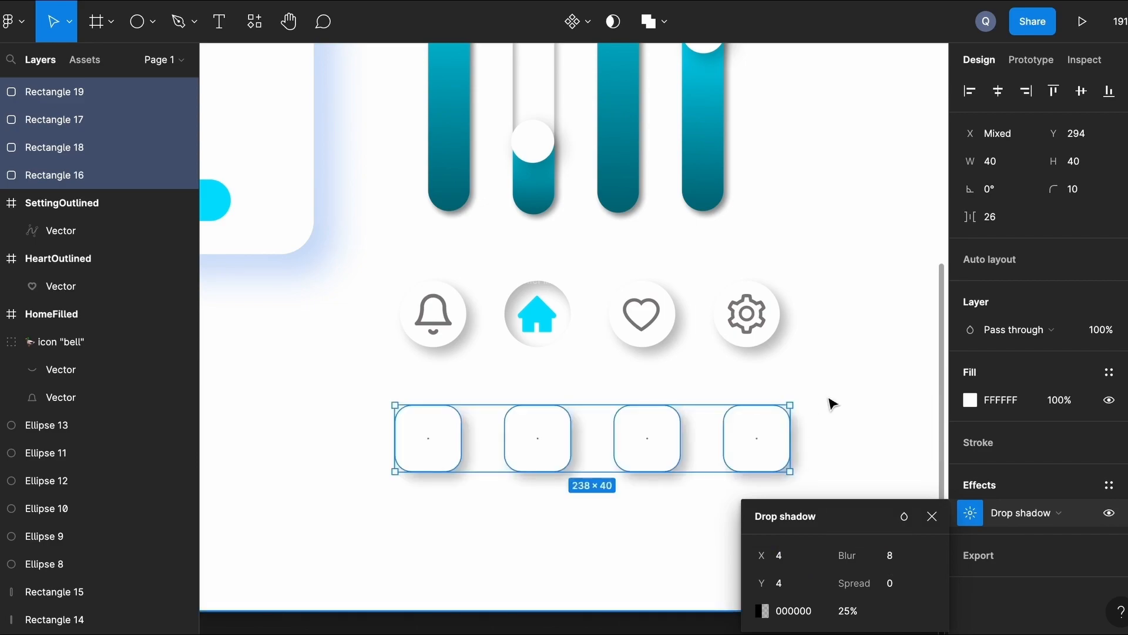
{"action": "left_click", "coordinate": [832, 396]}
{"action": "left_click", "coordinate": [646, 345]}
{"action": "left_click", "coordinate": [970, 442]}
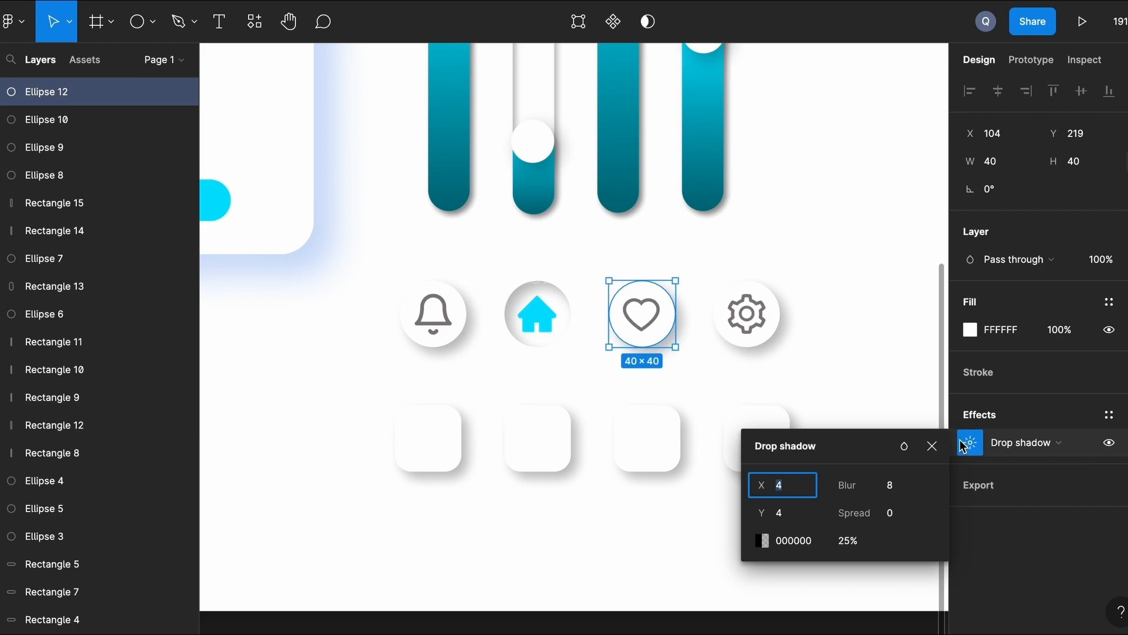
{"action": "left_click", "coordinate": [776, 378]}
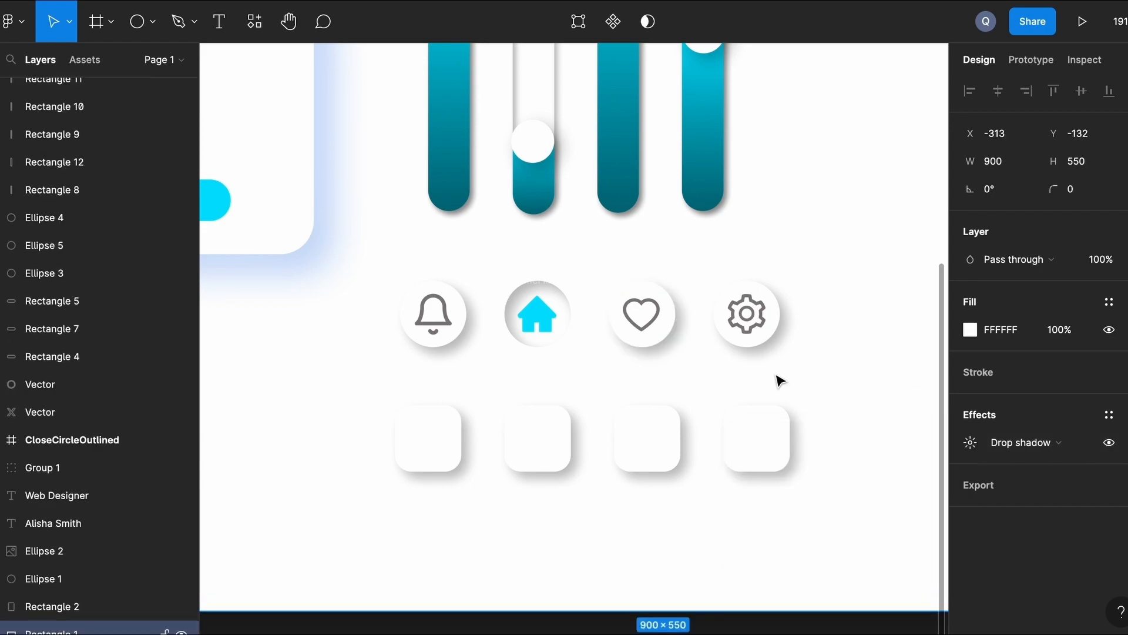
Change the first and fourth squares' shadow to an inner shadow.
{"action": "left_click", "coordinate": [455, 444]}
{"action": "left_click", "coordinate": [760, 443], "text": "shift"}
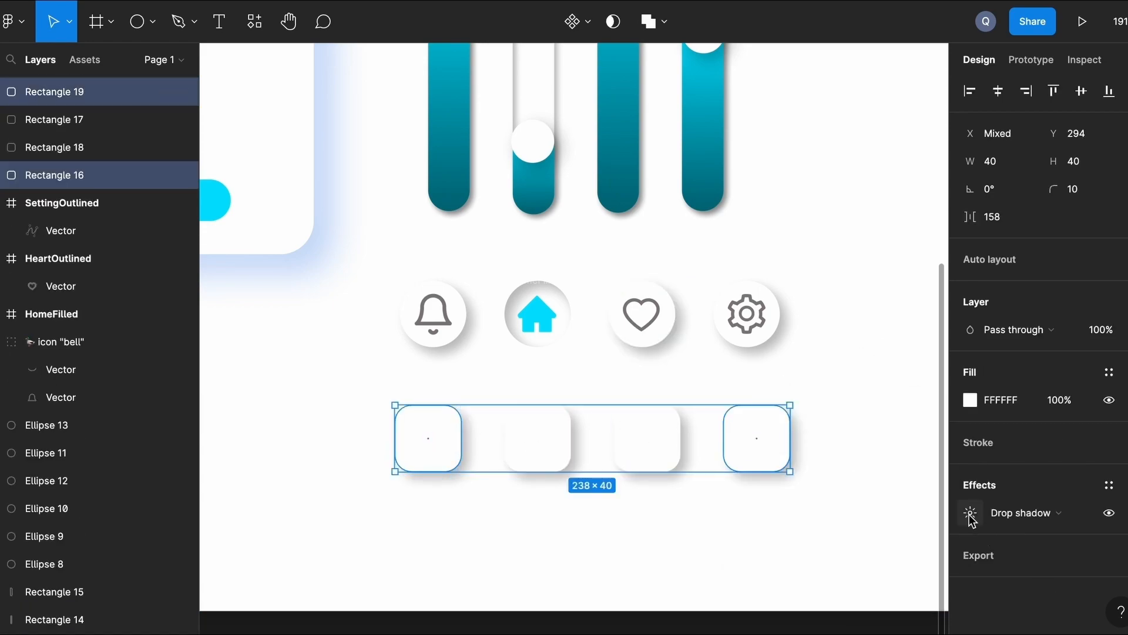
{"action": "left_click", "coordinate": [1009, 520]}
{"action": "left_click", "coordinate": [1016, 489]}
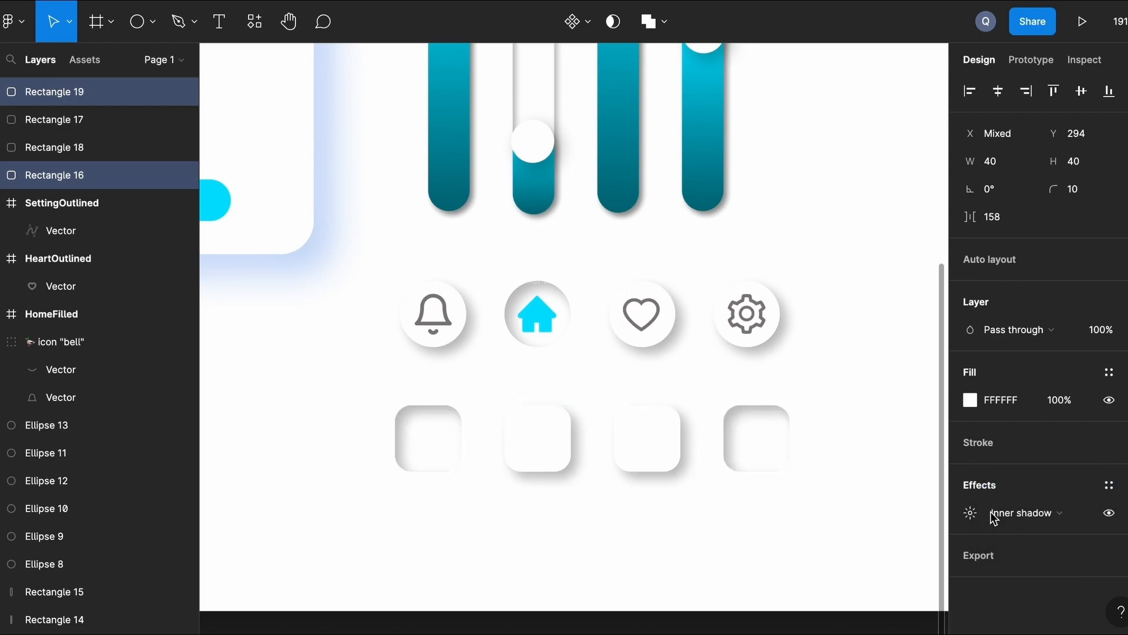
{"action": "left_click", "coordinate": [787, 538]}
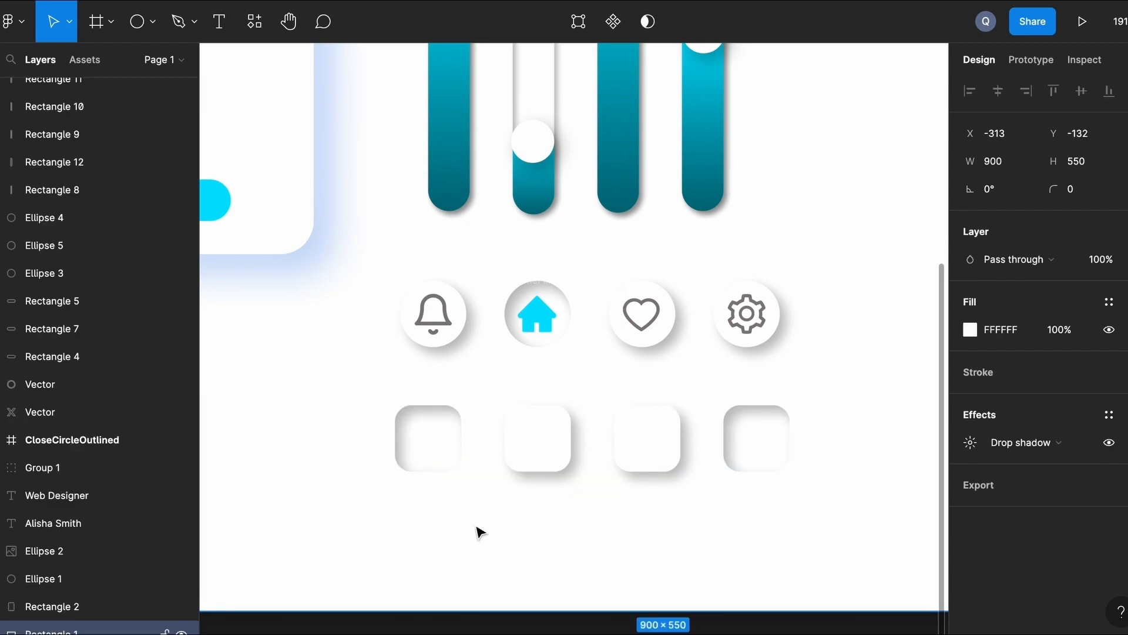
Fill the first and fourth squares with the document's cyan.
{"action": "left_click", "coordinate": [442, 435]}
{"action": "left_click", "coordinate": [762, 460], "text": "shift"}
{"action": "left_click", "coordinate": [982, 402]}
{"action": "left_click", "coordinate": [965, 402]}
{"action": "left_click", "coordinate": [807, 564]}
{"action": "left_click", "coordinate": [586, 546]}
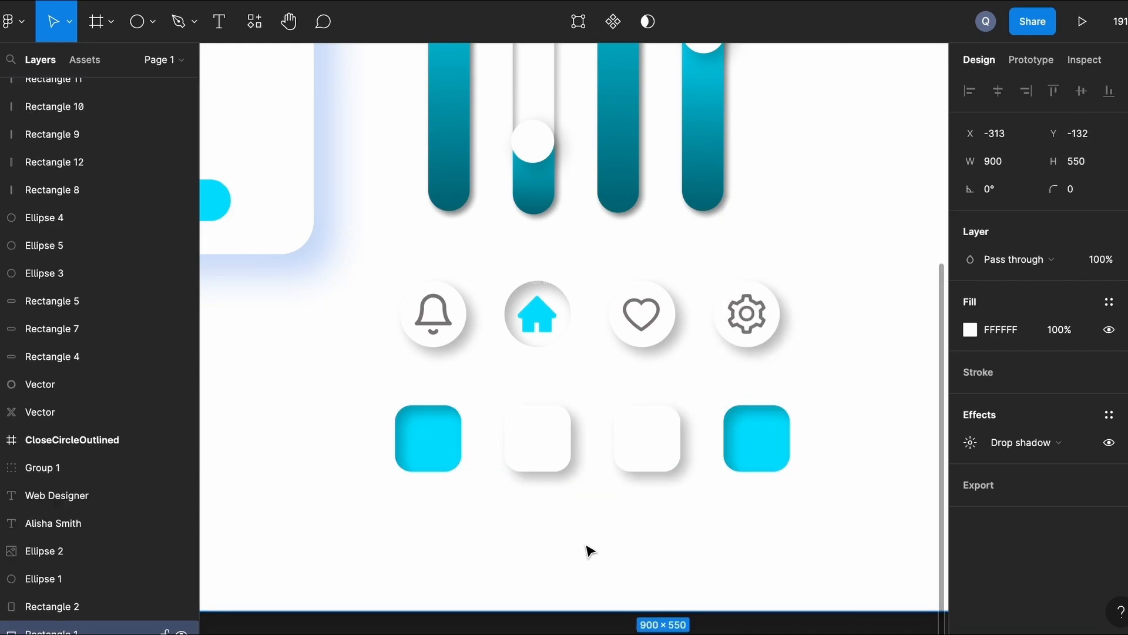
Insert the HomeOutlined icon from Ant Icons and move it onto the first cyan square.
{"action": "left_click", "coordinate": [18, 26]}
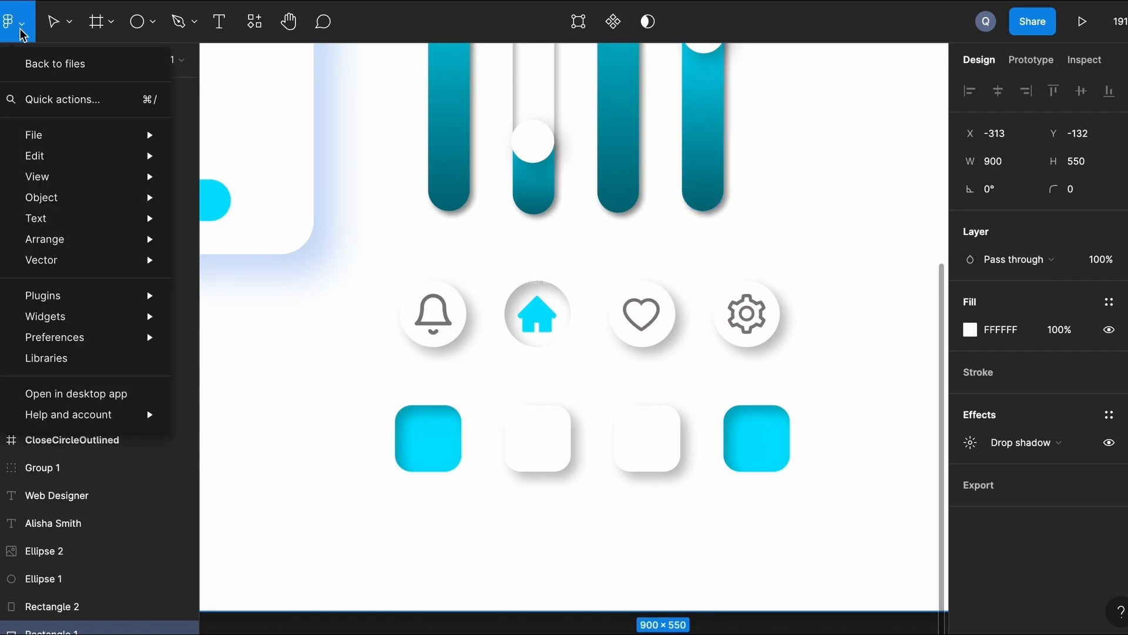
{"action": "mouse_move", "coordinate": [132, 303]}
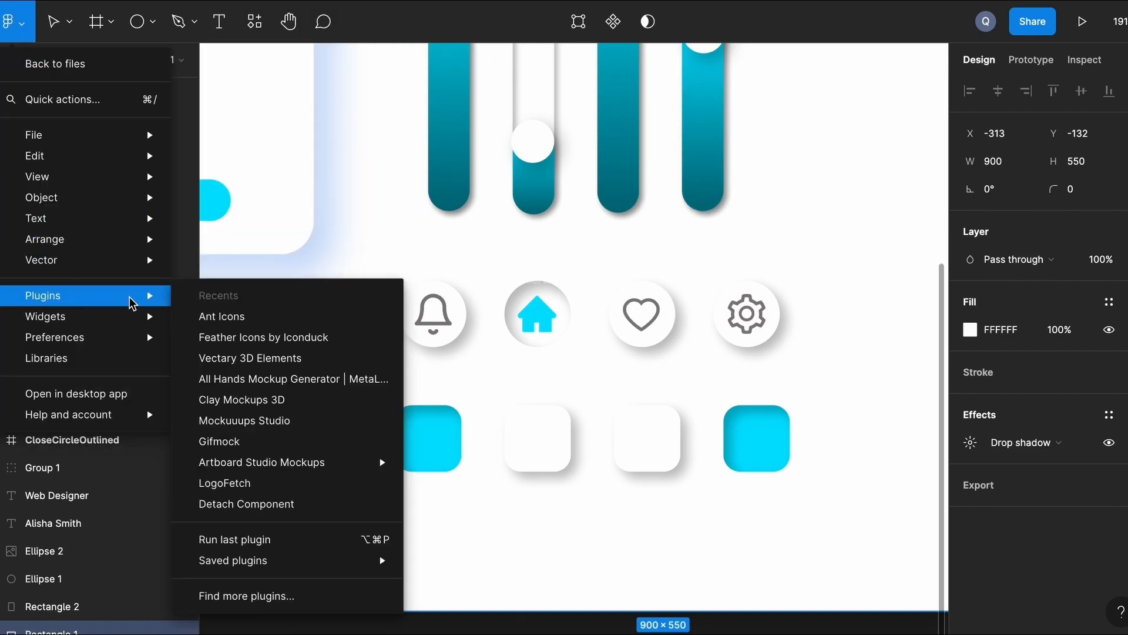
{"action": "left_click", "coordinate": [252, 320]}
{"action": "type", "text": "hom"}
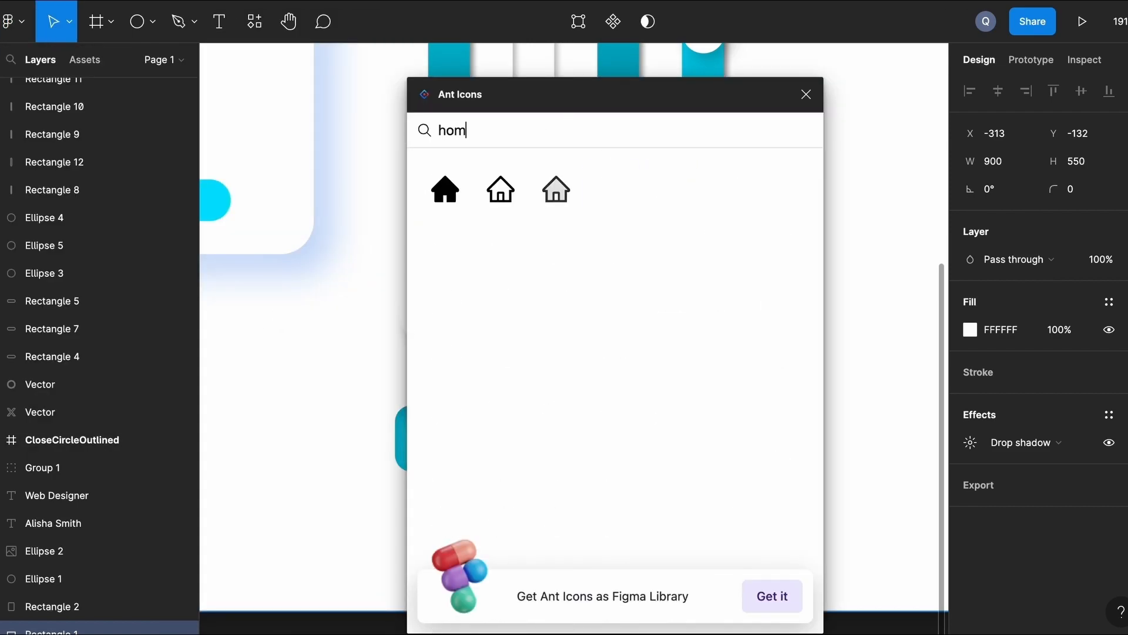
{"action": "left_click", "coordinate": [497, 199]}
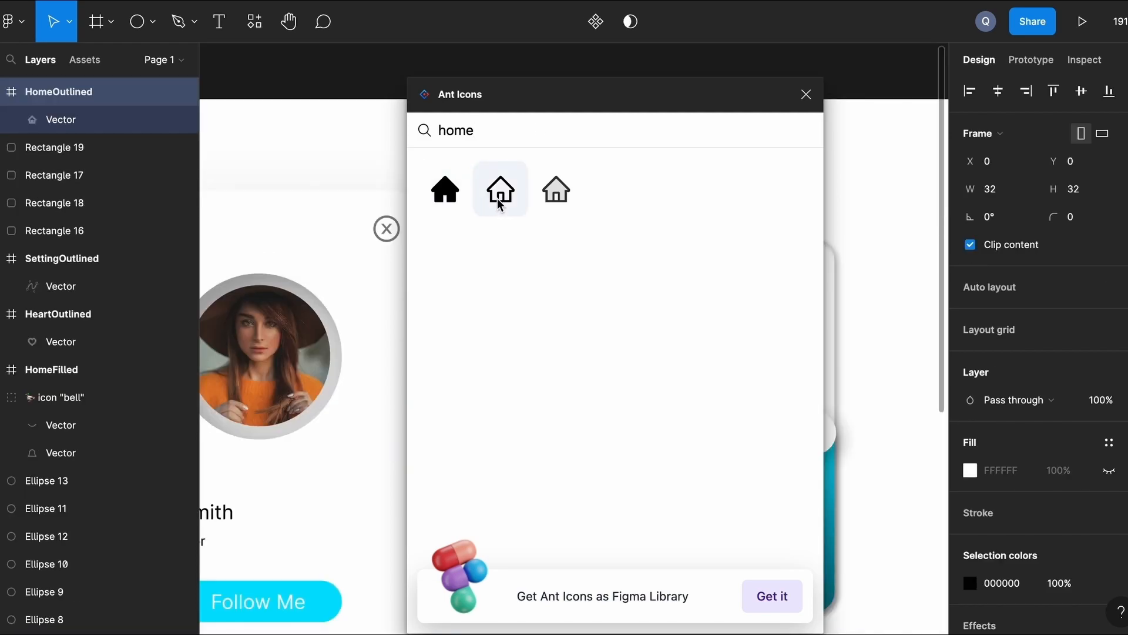
{"action": "left_click", "coordinate": [806, 94]}
{"action": "scroll", "coordinate": [591, 288], "scroll_direction": "down", "scroll_amount": 4}
{"action": "scroll", "coordinate": [592, 287], "scroll_direction": "right", "scroll_amount": 2}
{"action": "scroll", "coordinate": [593, 287], "scroll_direction": "down", "scroll_amount": 1}
{"action": "left_click_drag", "start_coordinate": [526, 120], "coordinate": [493, 617]}
Make the home icon's vector fill white.
{"action": "scroll", "coordinate": [486, 604], "scroll_direction": "up", "scroll_amount": 5}
{"action": "scroll", "coordinate": [490, 548], "scroll_direction": "down", "scroll_amount": 1}
{"action": "key", "text": "Return"}
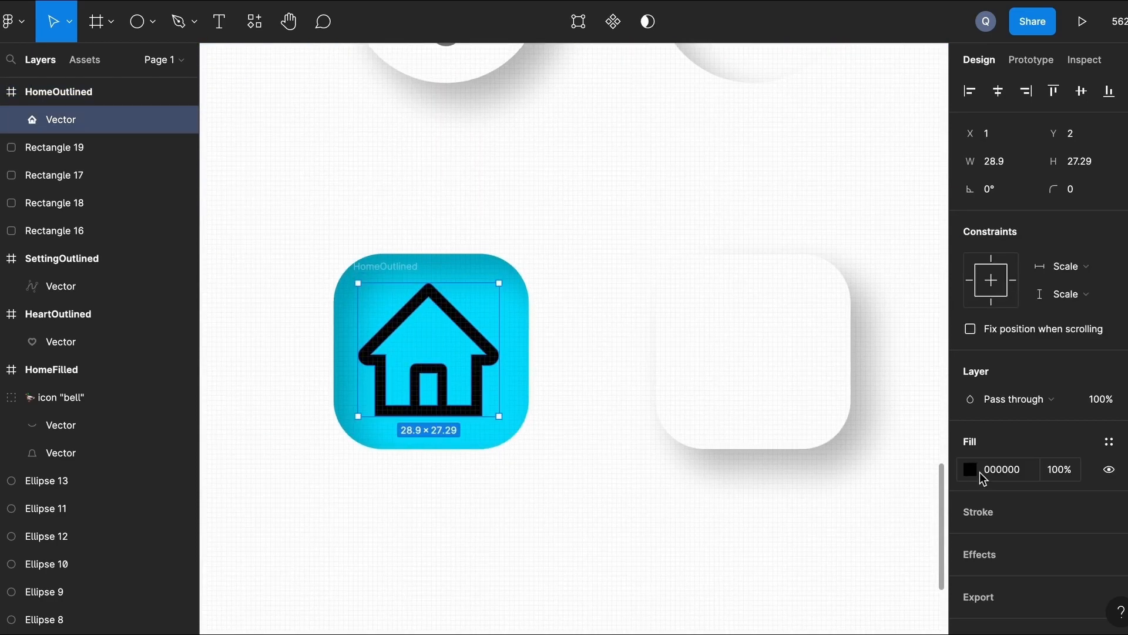
{"action": "left_click", "coordinate": [971, 469]}
{"action": "left_click", "coordinate": [783, 565]}
{"action": "left_click", "coordinate": [641, 534]}
{"action": "scroll", "coordinate": [640, 533], "scroll_direction": "down", "scroll_amount": 2}
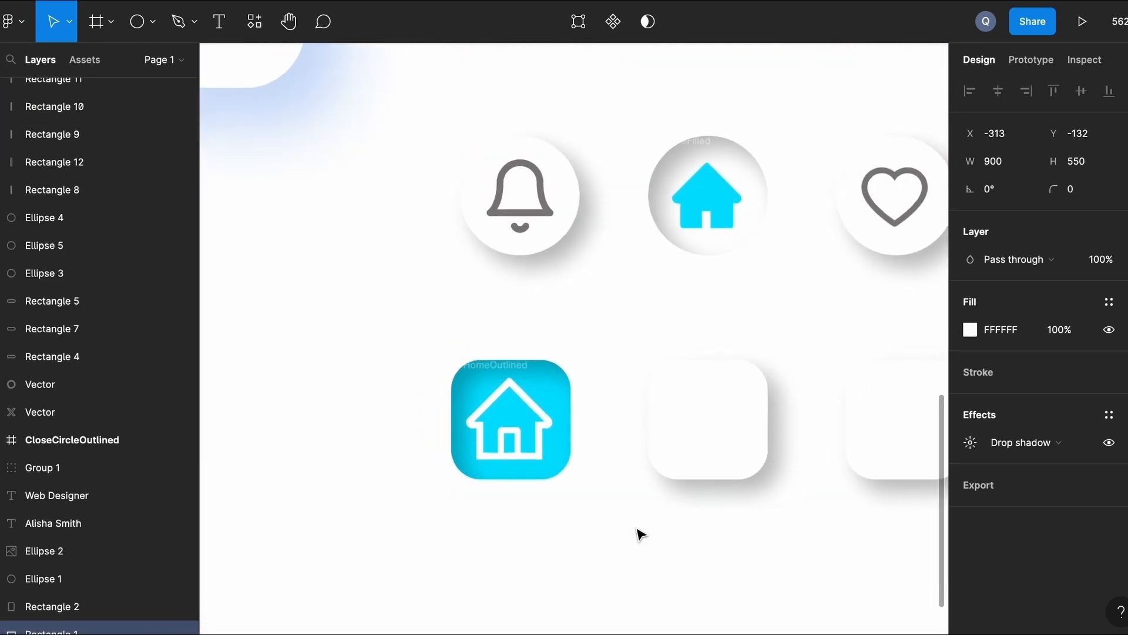
{"action": "scroll", "coordinate": [641, 533], "scroll_direction": "right", "scroll_amount": 3}
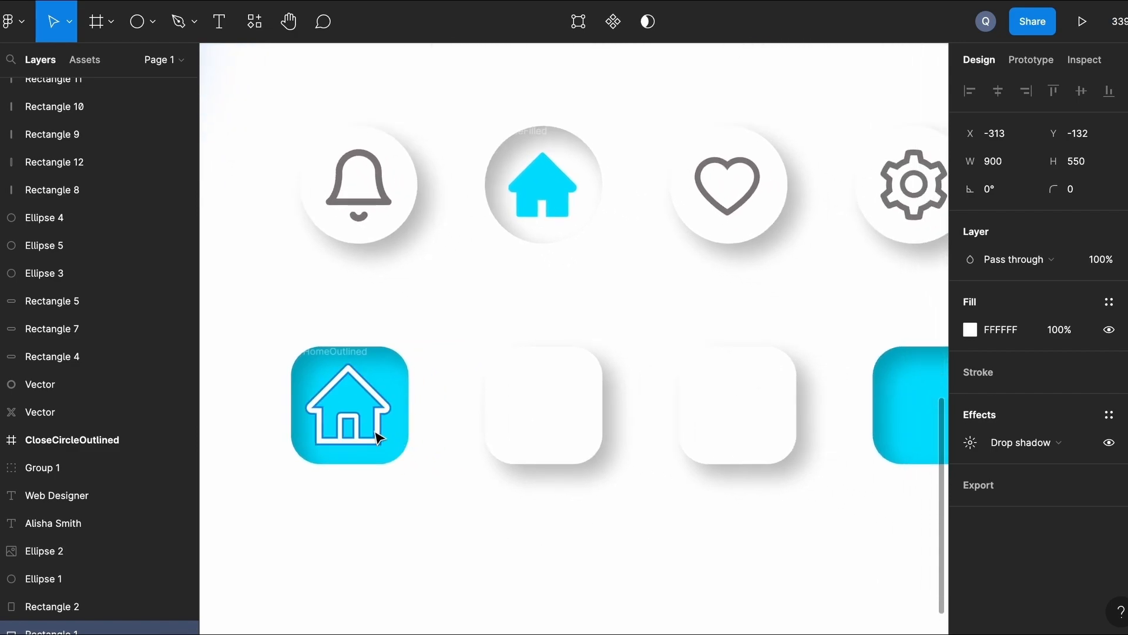
{"action": "scroll", "coordinate": [378, 433], "scroll_direction": "down", "scroll_amount": 2}
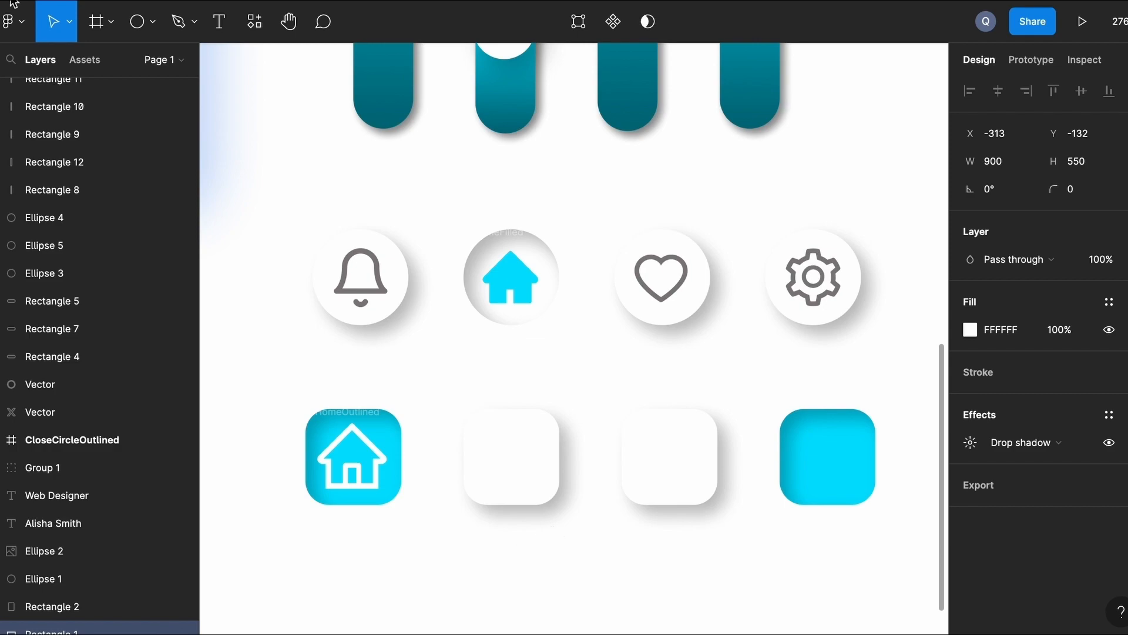
Insert the StarOutlined icon from the Ant Icons plugin by searching 'star'.
{"action": "left_click", "coordinate": [14, 22]}
{"action": "mouse_move", "coordinate": [88, 295]}
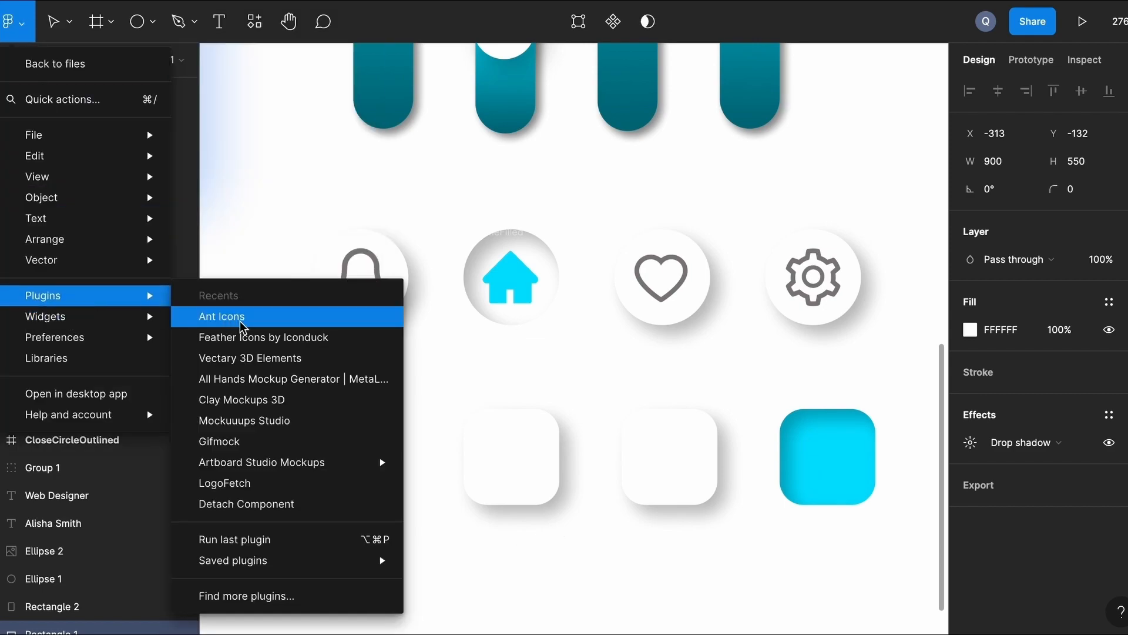
{"action": "left_click", "coordinate": [241, 319]}
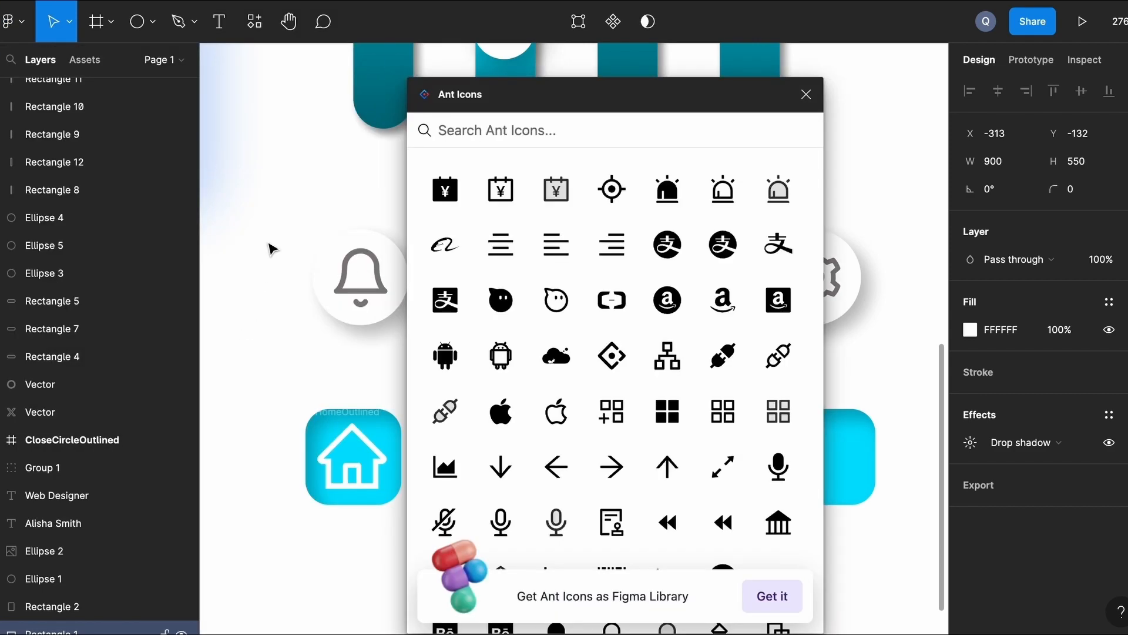
{"action": "type", "text": "star"}
{"action": "left_click", "coordinate": [507, 191]}
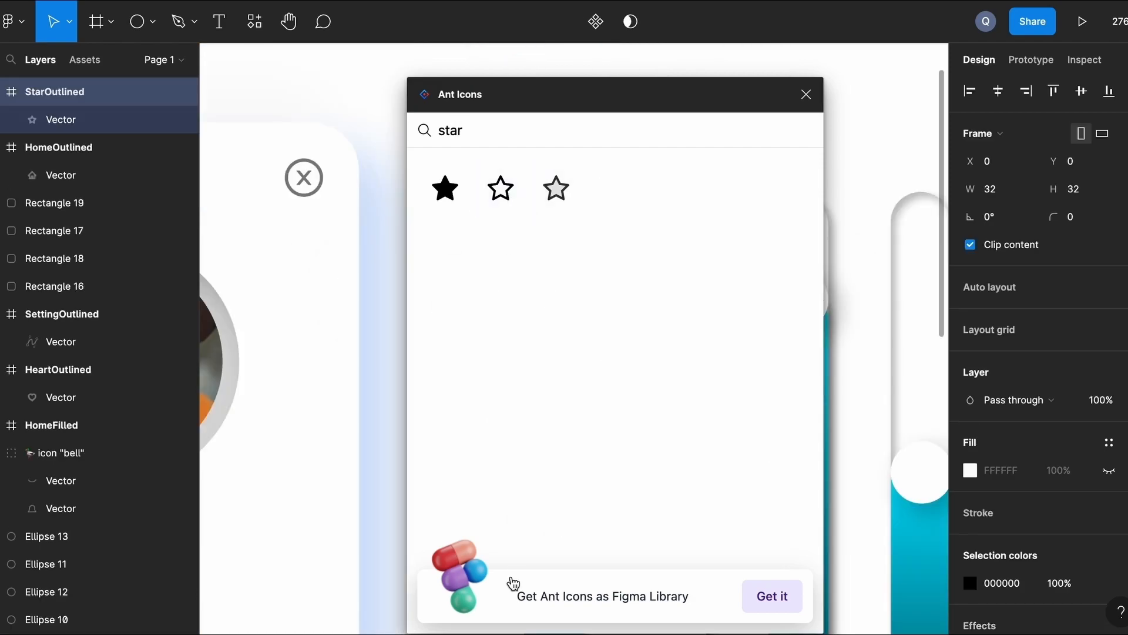
{"action": "left_click", "coordinate": [806, 94]}
{"action": "scroll", "coordinate": [617, 320], "scroll_direction": "down", "scroll_amount": 5}
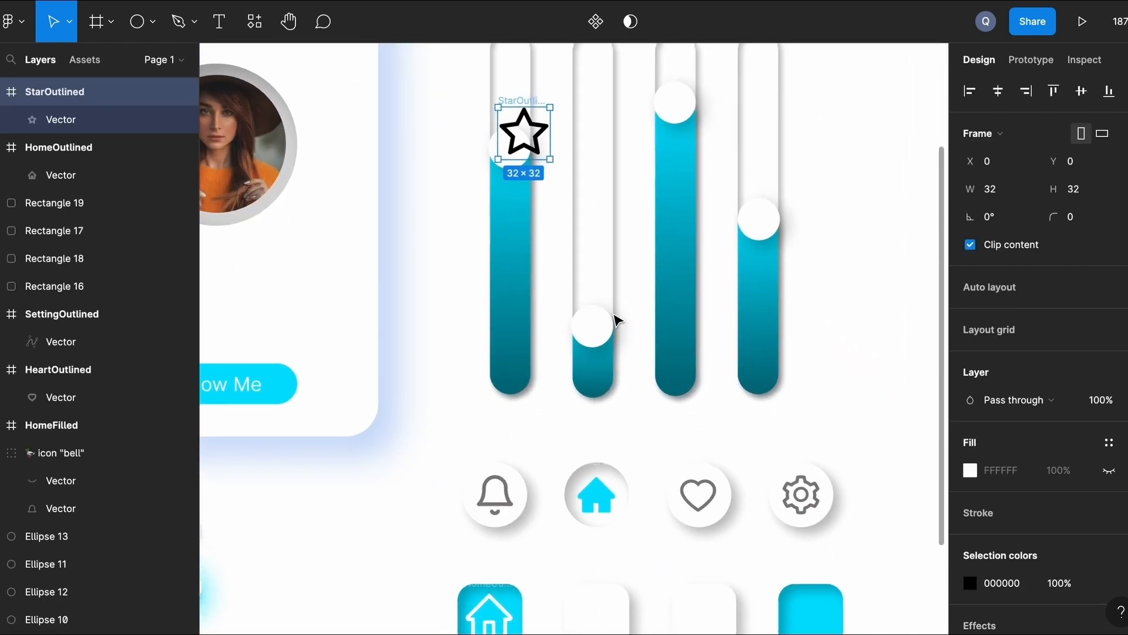
Move the star onto the second rounded square and nudge it centred.
{"action": "left_click_drag", "start_coordinate": [535, 138], "coordinate": [607, 623]}
{"action": "key", "text": "shift+2"}
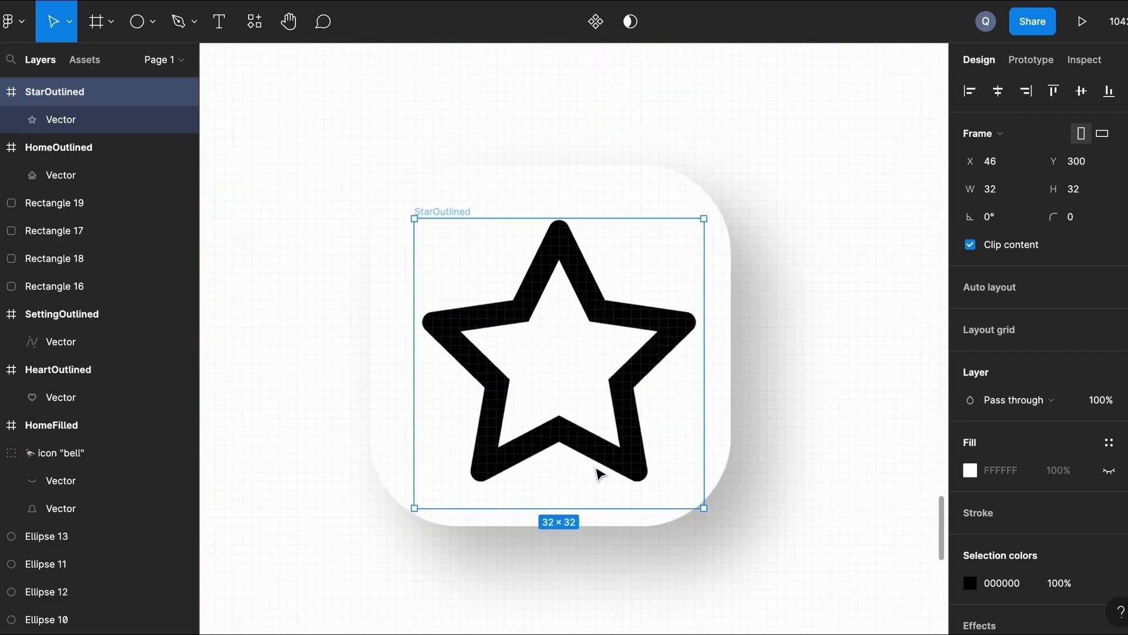
{"action": "key", "text": "Left"}
{"action": "key", "text": "Up"}
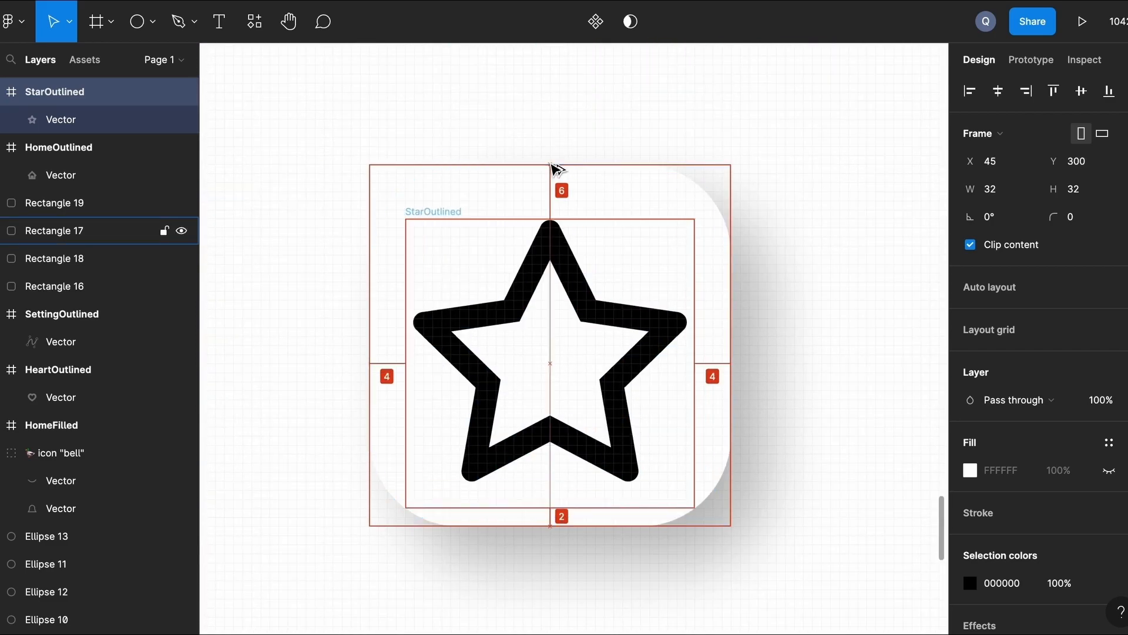
{"action": "key", "text": "Up"}
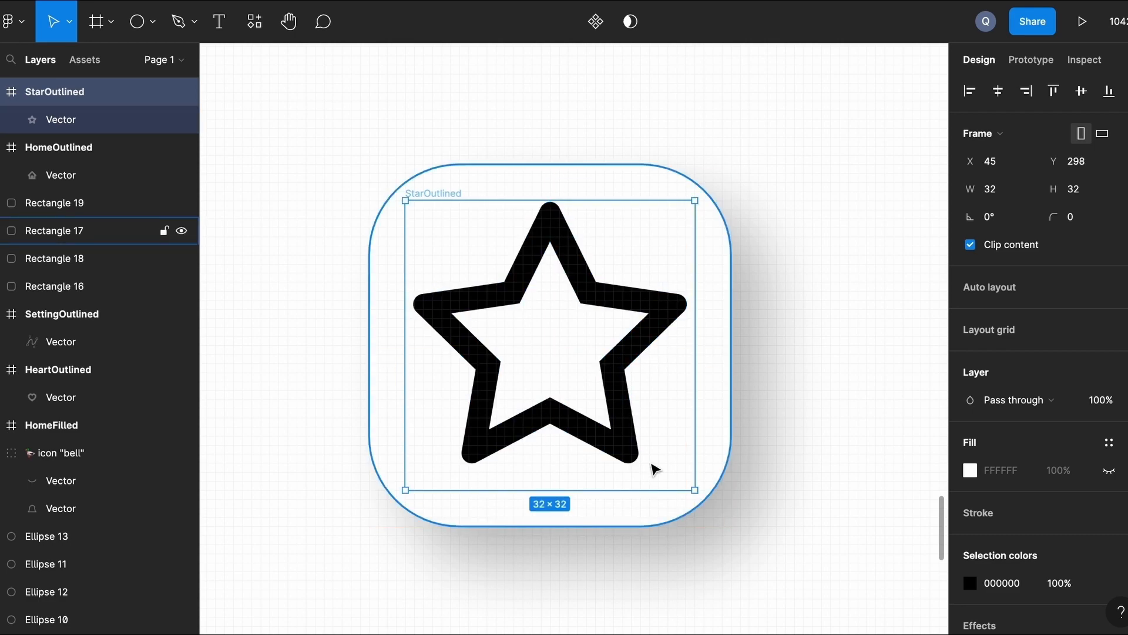
Recolour the star icon grey.
{"action": "left_click", "coordinate": [972, 583]}
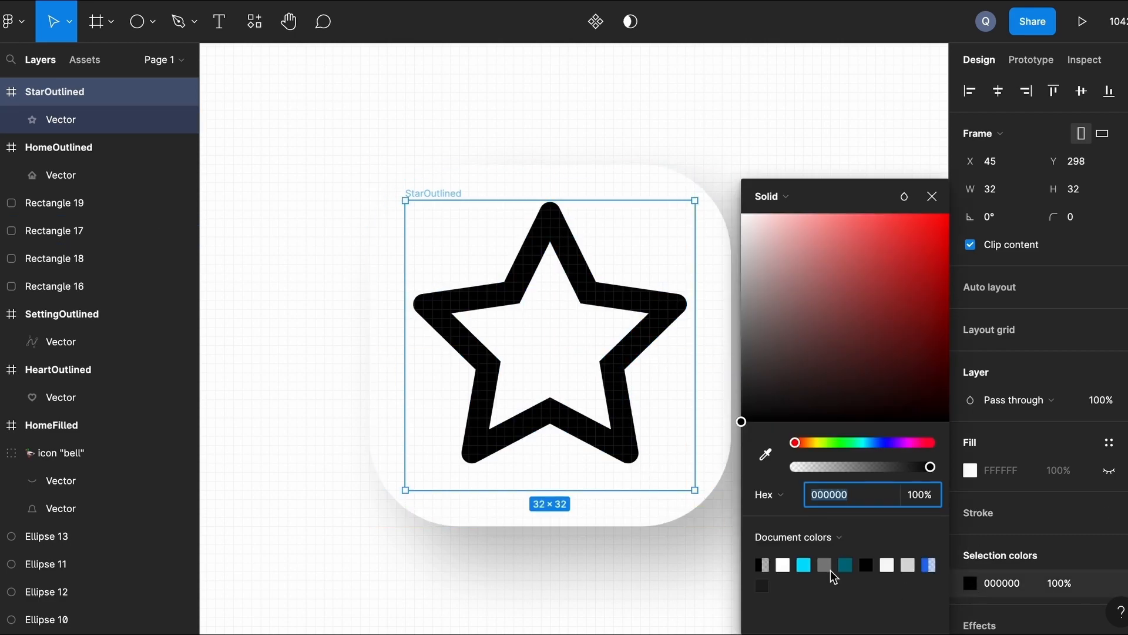
{"action": "left_click", "coordinate": [824, 565]}
{"action": "left_click", "coordinate": [687, 551]}
{"action": "scroll", "coordinate": [687, 552], "scroll_direction": "down", "scroll_amount": 5}
{"action": "scroll", "coordinate": [687, 551], "scroll_direction": "right", "scroll_amount": 5}
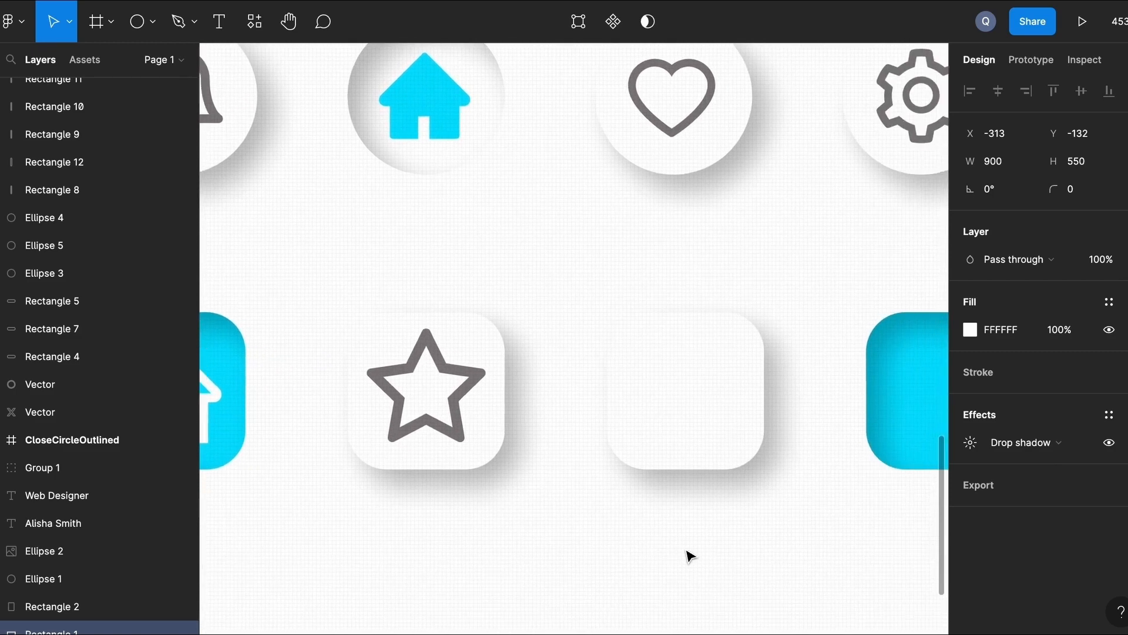
Launch the Feather Icons by Iconduck plugin and focus its icon search field.
{"action": "left_click", "coordinate": [13, 21]}
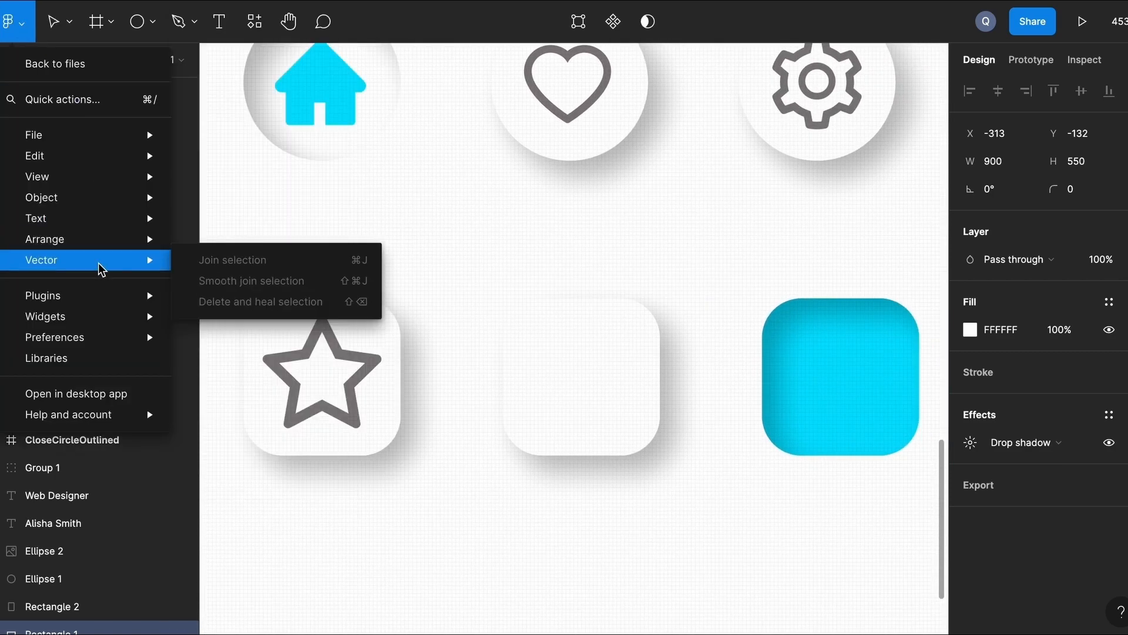
{"action": "mouse_move", "coordinate": [96, 295]}
{"action": "left_click", "coordinate": [247, 344]}
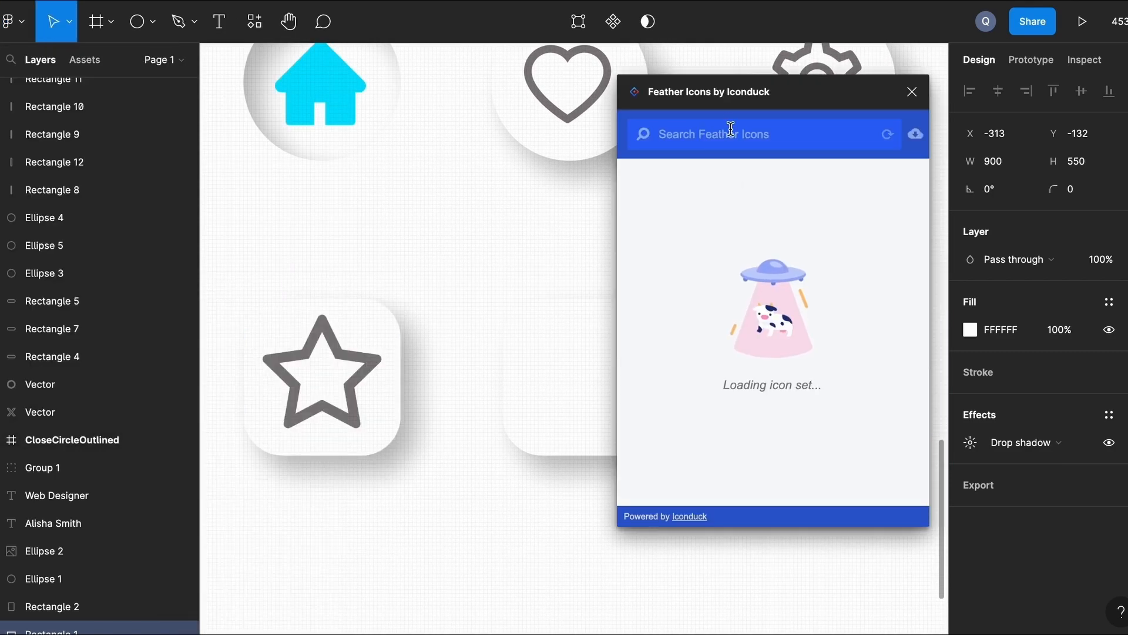
{"action": "left_click", "coordinate": [729, 141]}
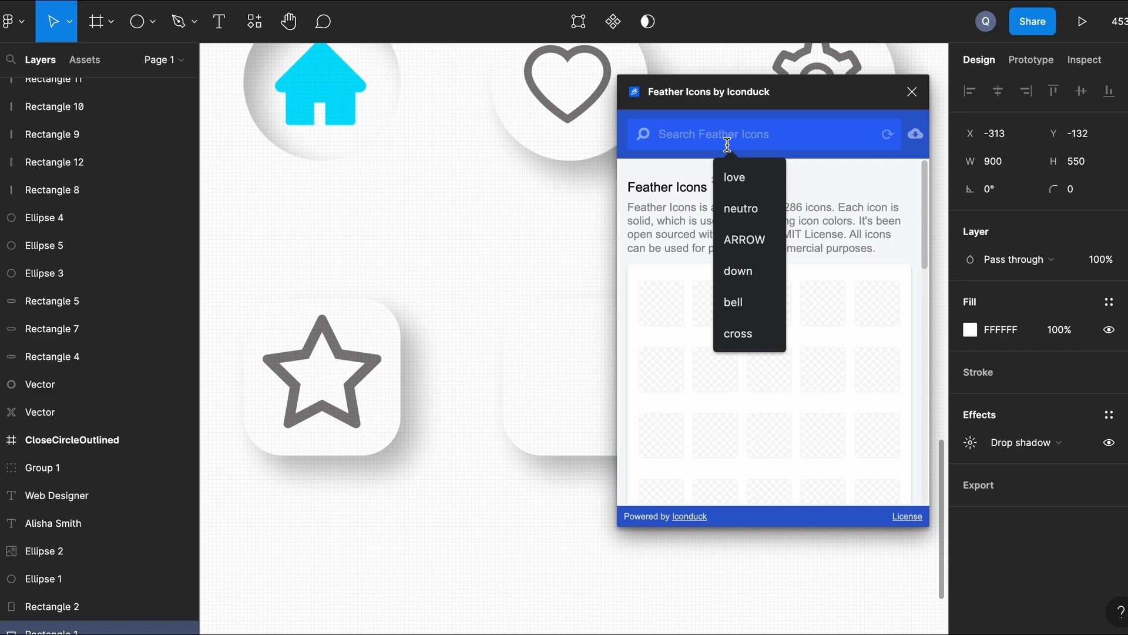
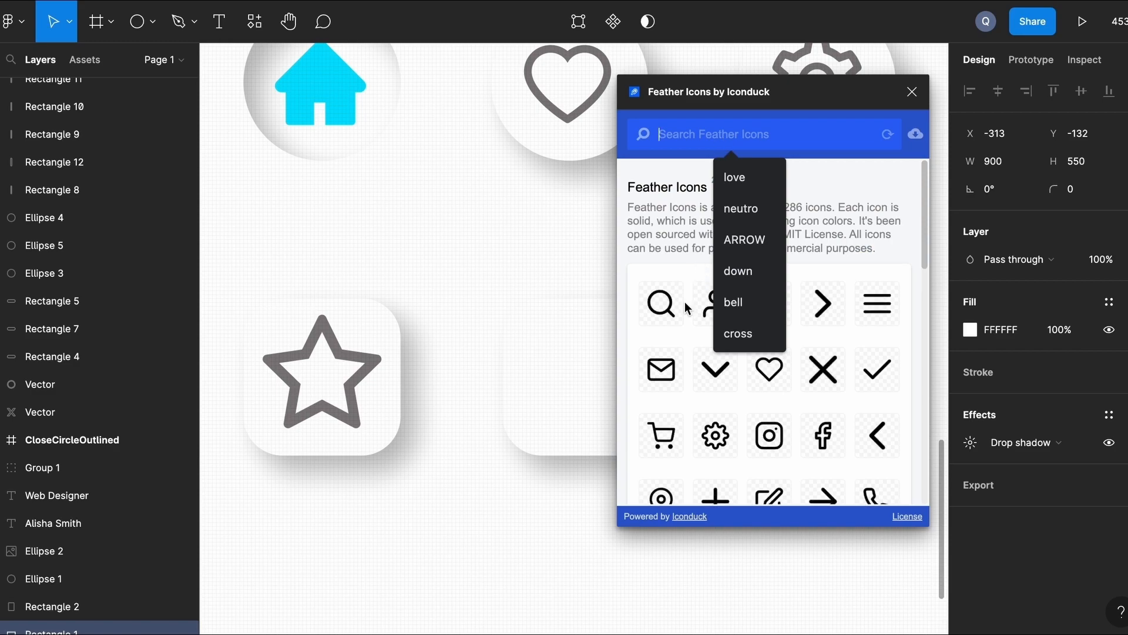
Insert the Feather user icon and scale it up with the Scale tool (K).
{"action": "left_click", "coordinate": [709, 303]}
{"action": "key", "text": "k"}
{"action": "left_click_drag", "start_coordinate": [571, 395], "coordinate": [534, 432]}
{"action": "left_click_drag", "start_coordinate": [622, 331], "coordinate": [629, 331]}
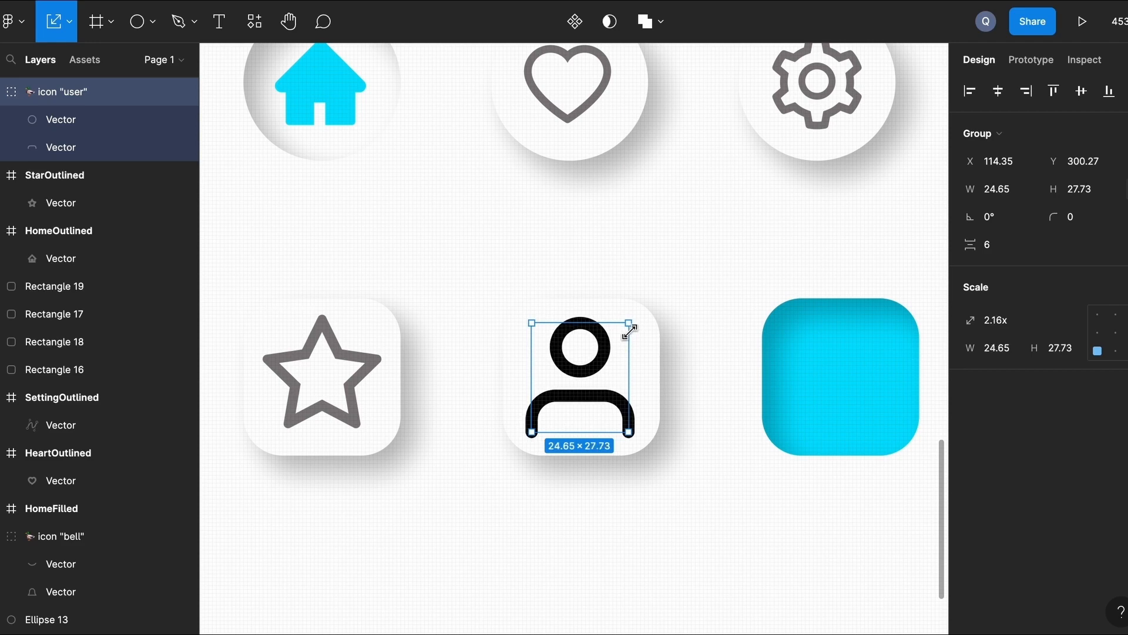
Select both user icon vectors and set their stroke to the grey document colour.
{"action": "left_click", "coordinate": [728, 294]}
{"action": "double_click", "coordinate": [601, 393]}
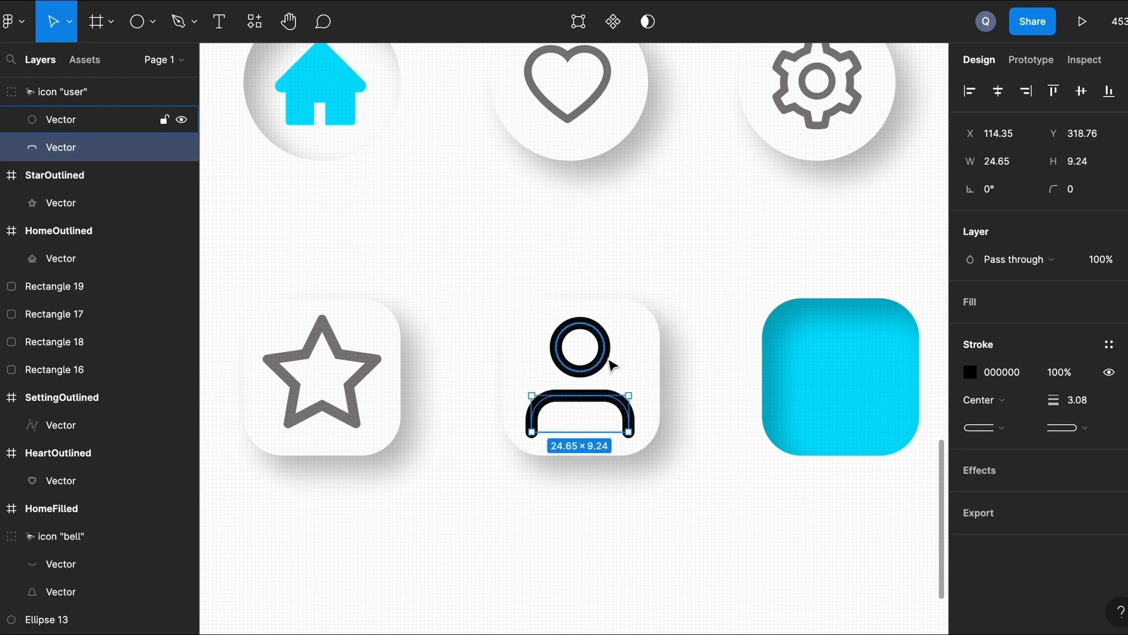
{"action": "left_click", "coordinate": [603, 360]}
{"action": "left_click", "coordinate": [89, 147], "text": "shift"}
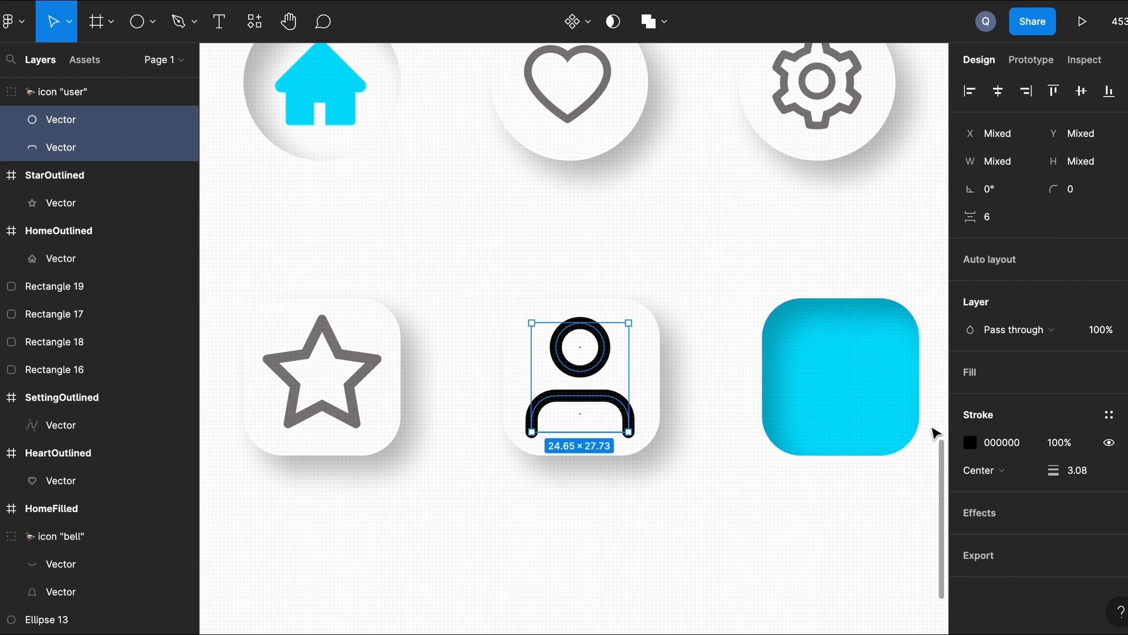
{"action": "left_click", "coordinate": [971, 442]}
{"action": "left_click", "coordinate": [825, 565]}
{"action": "left_click", "coordinate": [726, 531]}
{"action": "scroll", "coordinate": [729, 532], "scroll_direction": "down", "scroll_amount": 3}
{"action": "scroll", "coordinate": [728, 532], "scroll_direction": "down", "scroll_amount": 2}
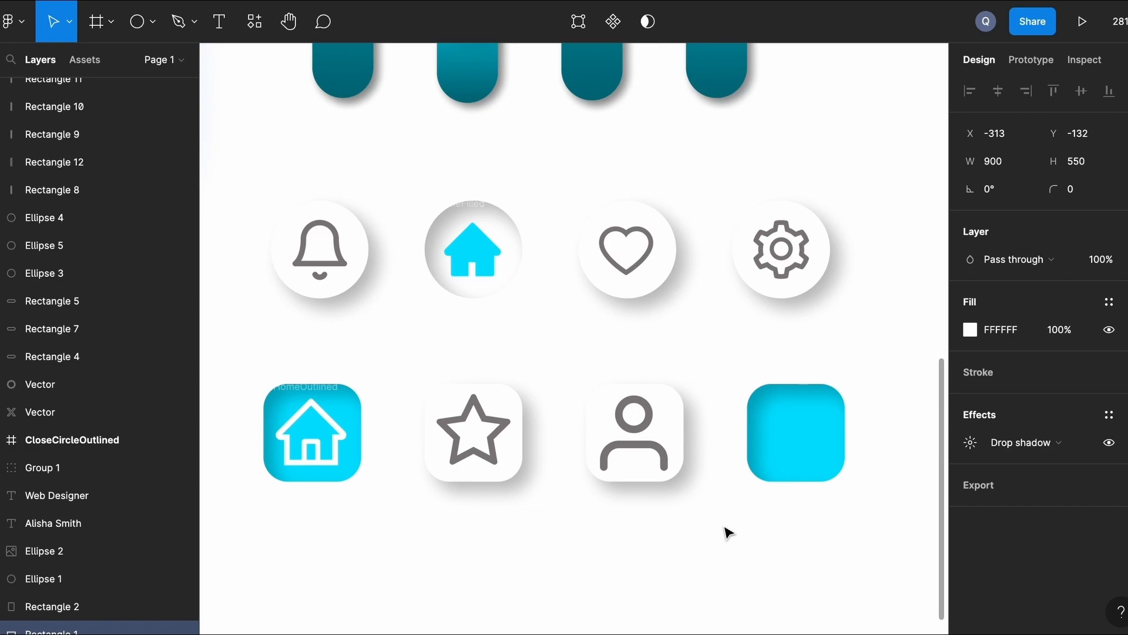
{"action": "scroll", "coordinate": [729, 532], "scroll_direction": "up", "scroll_amount": 2}
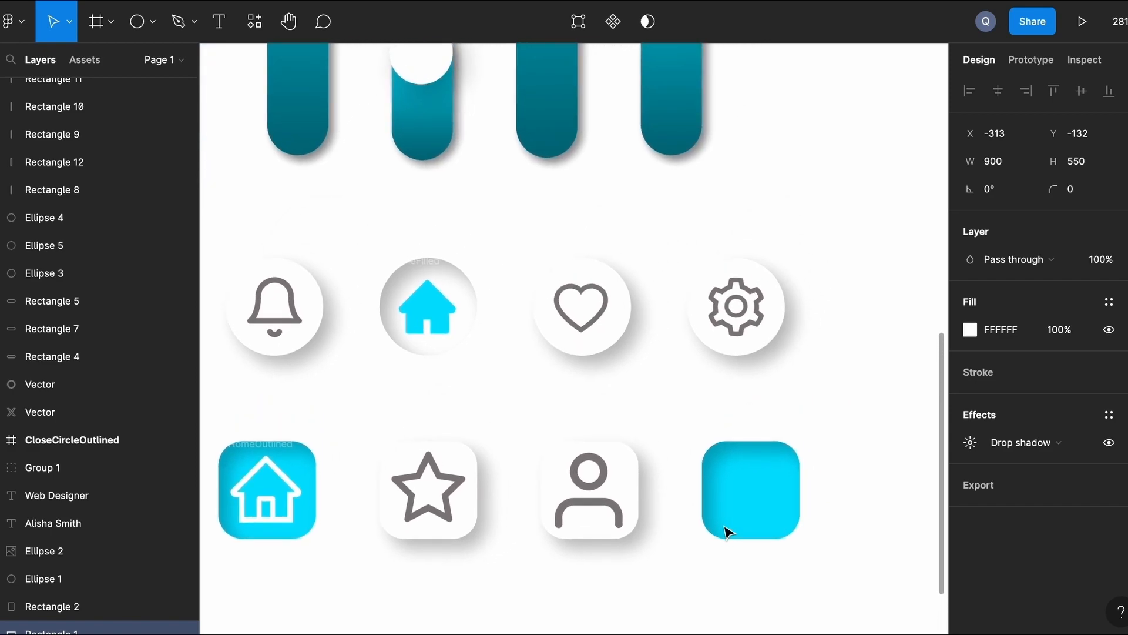
{"action": "scroll", "coordinate": [729, 532], "scroll_direction": "down", "scroll_amount": 1}
{"action": "scroll", "coordinate": [668, 557], "scroll_direction": "up", "scroll_amount": 1}
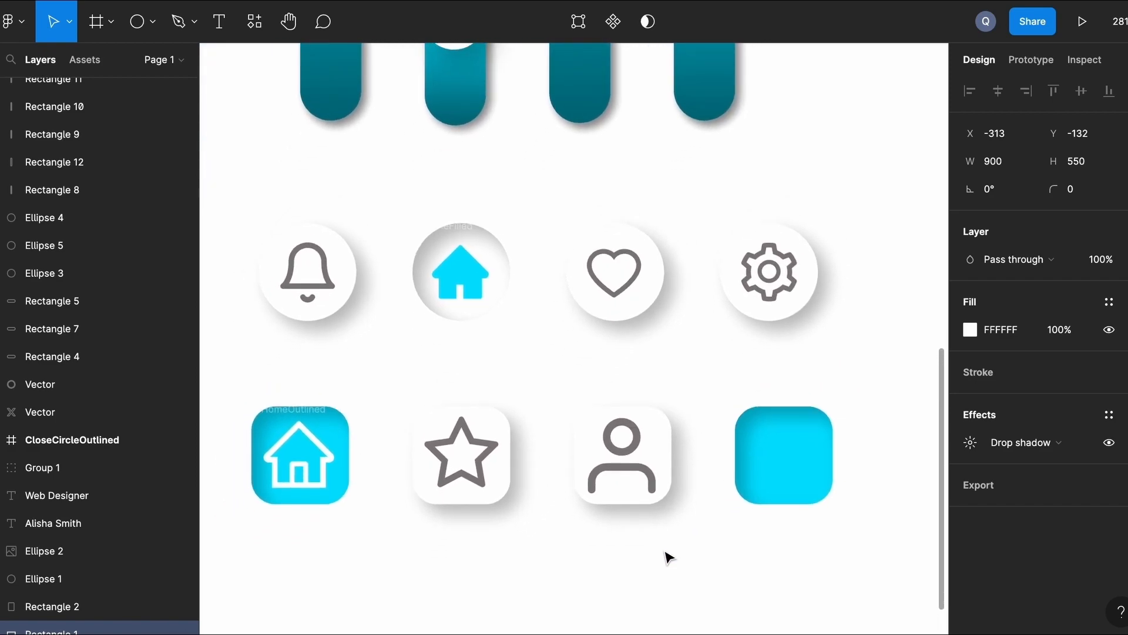
Give the user button an inner shadow, a cyan 00E0FF fill and a white icon stroke.
{"action": "left_click", "coordinate": [669, 452]}
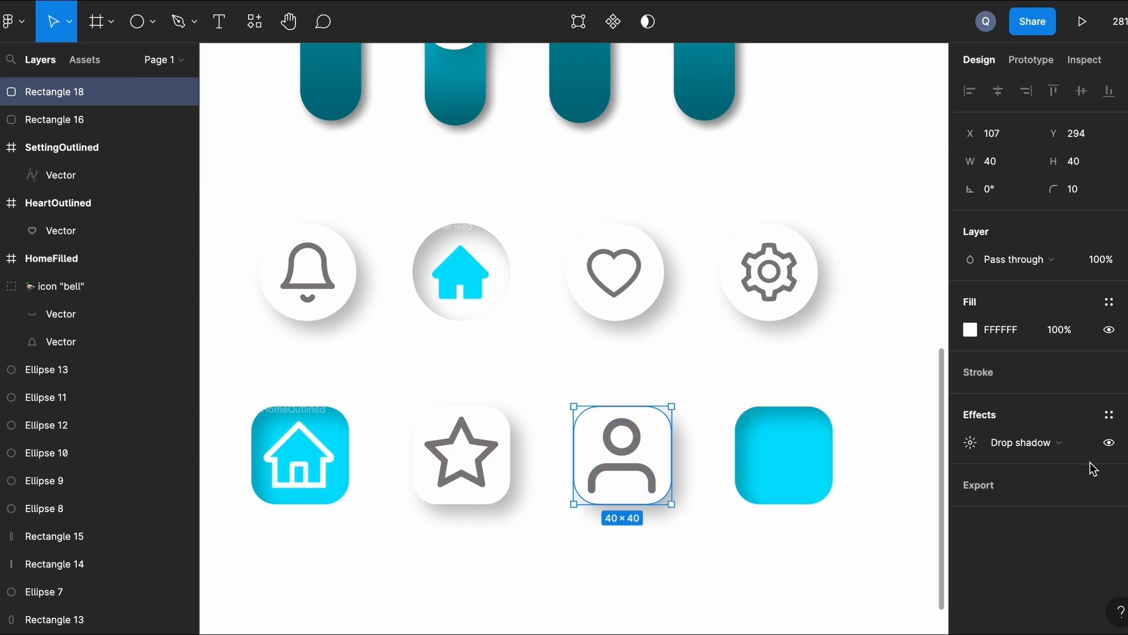
{"action": "left_click", "coordinate": [1027, 443]}
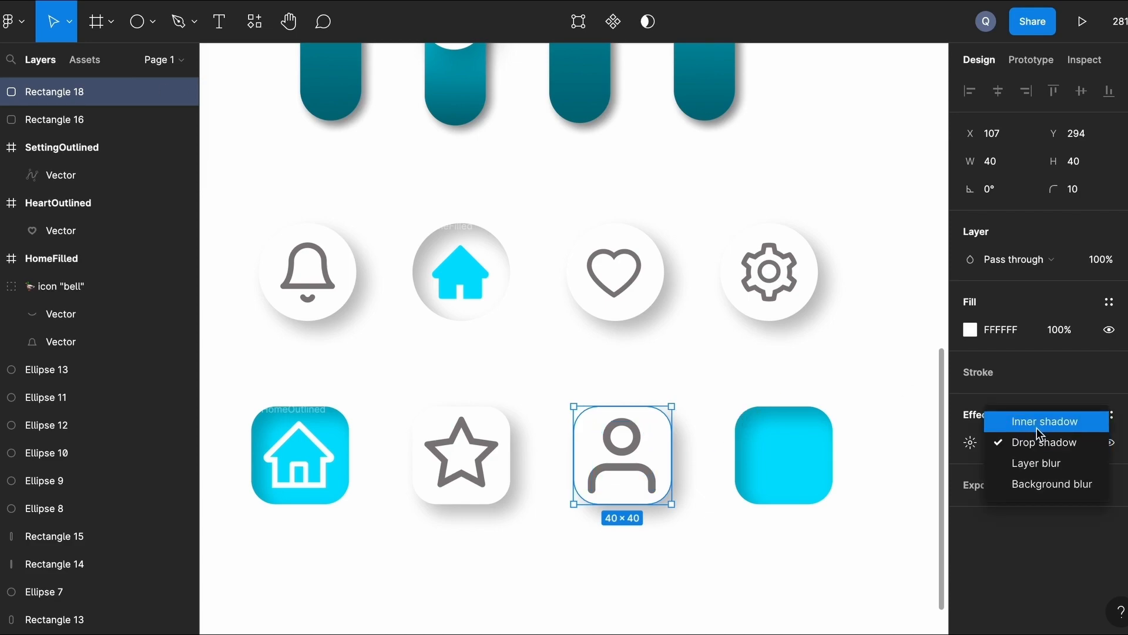
{"action": "left_click", "coordinate": [1040, 420]}
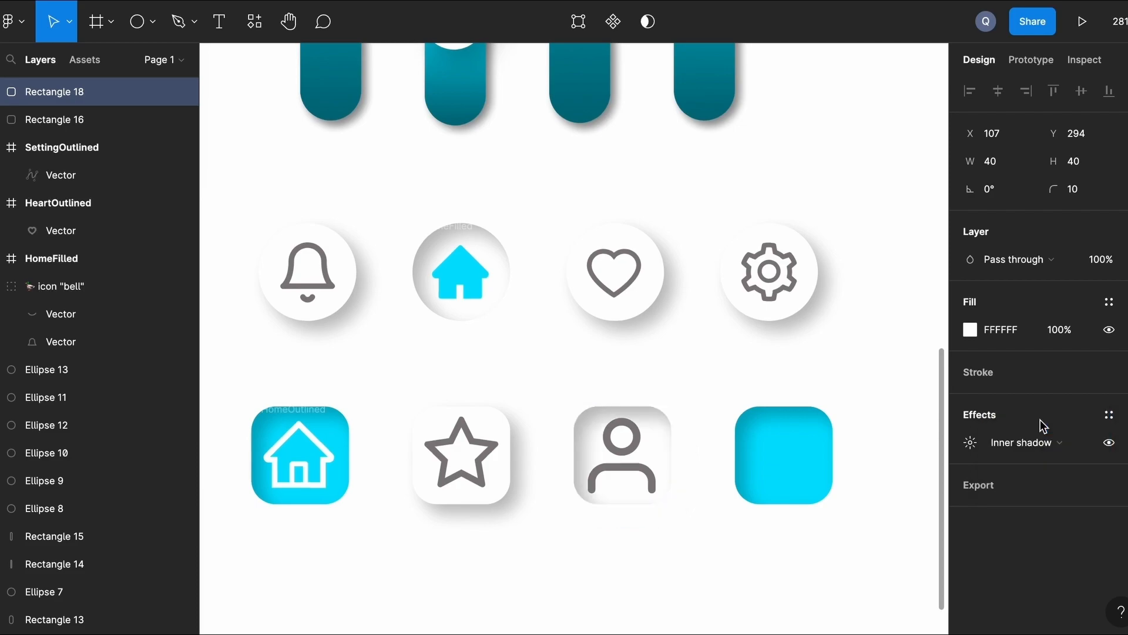
{"action": "left_click", "coordinate": [971, 330]}
{"action": "type", "text": "00E0FF"}
{"action": "key", "text": "Return"}
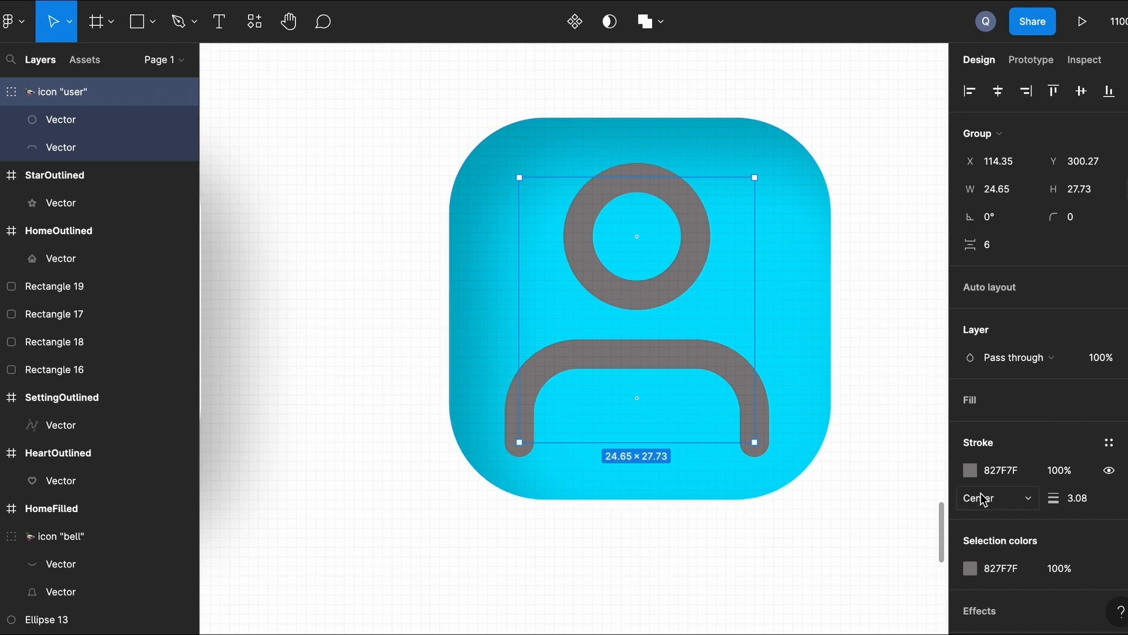
{"action": "left_click", "coordinate": [970, 470]}
{"action": "left_click", "coordinate": [787, 563]}
{"action": "left_click", "coordinate": [564, 536]}
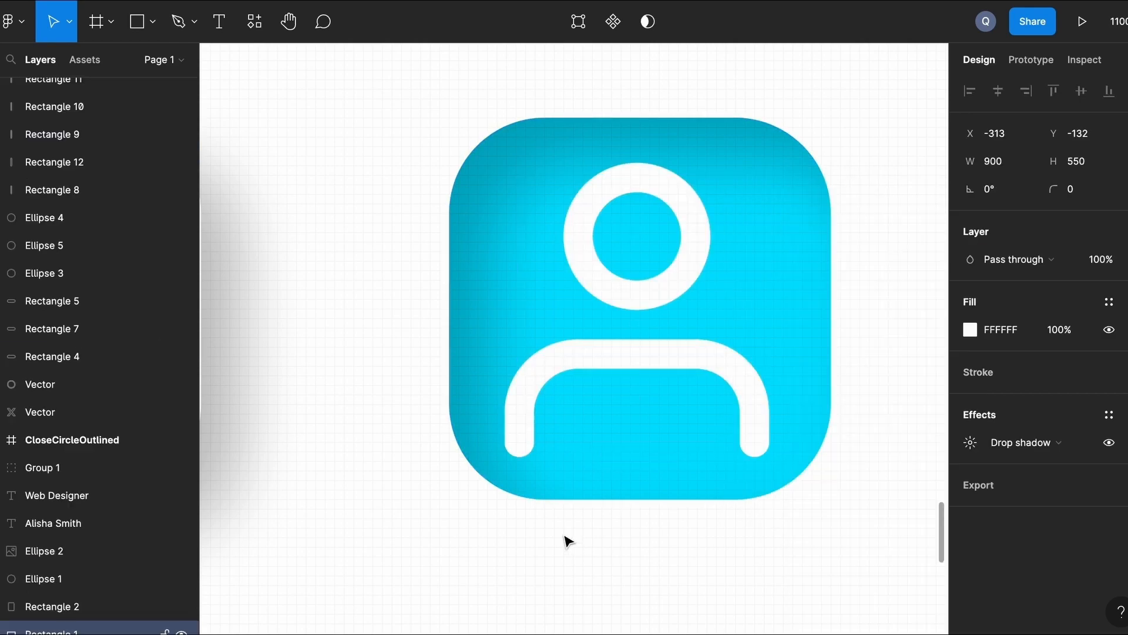
Switch the last cyan square's effect from inner shadow to drop shadow.
{"action": "scroll", "coordinate": [562, 539], "scroll_direction": "down", "scroll_amount": 5}
{"action": "scroll", "coordinate": [562, 538], "scroll_direction": "left", "scroll_amount": 3}
{"action": "scroll", "coordinate": [562, 538], "scroll_direction": "right", "scroll_amount": 3}
{"action": "scroll", "coordinate": [565, 542], "scroll_direction": "down", "scroll_amount": 5}
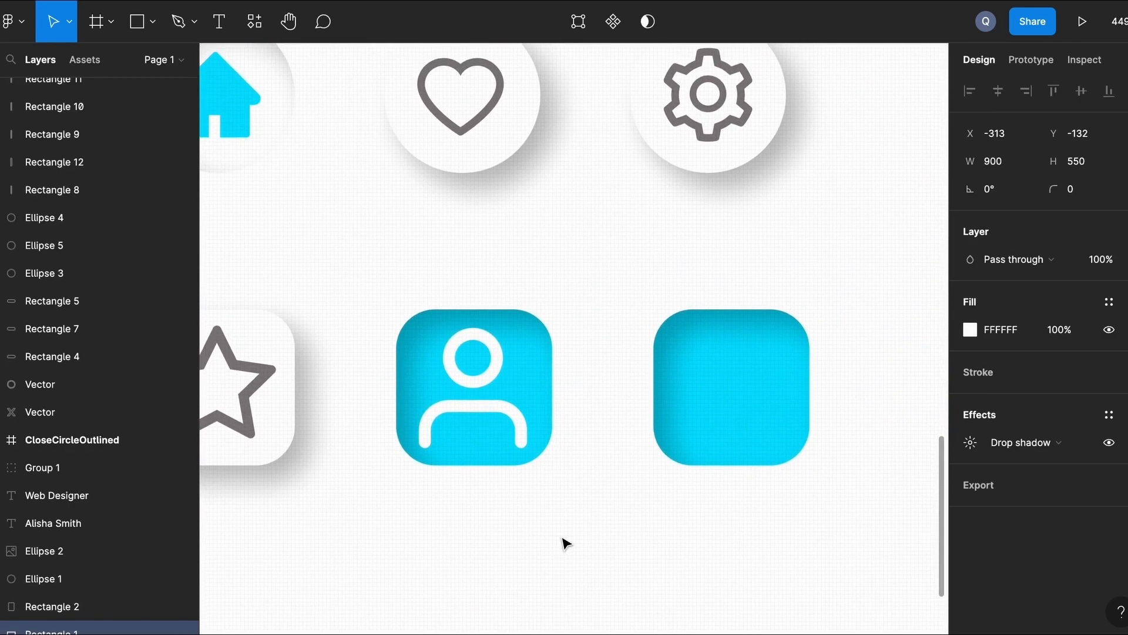
{"action": "scroll", "coordinate": [564, 541], "scroll_direction": "left", "scroll_amount": 3}
{"action": "left_click", "coordinate": [764, 481]}
{"action": "left_click", "coordinate": [1023, 441]}
{"action": "left_click", "coordinate": [1014, 462]}
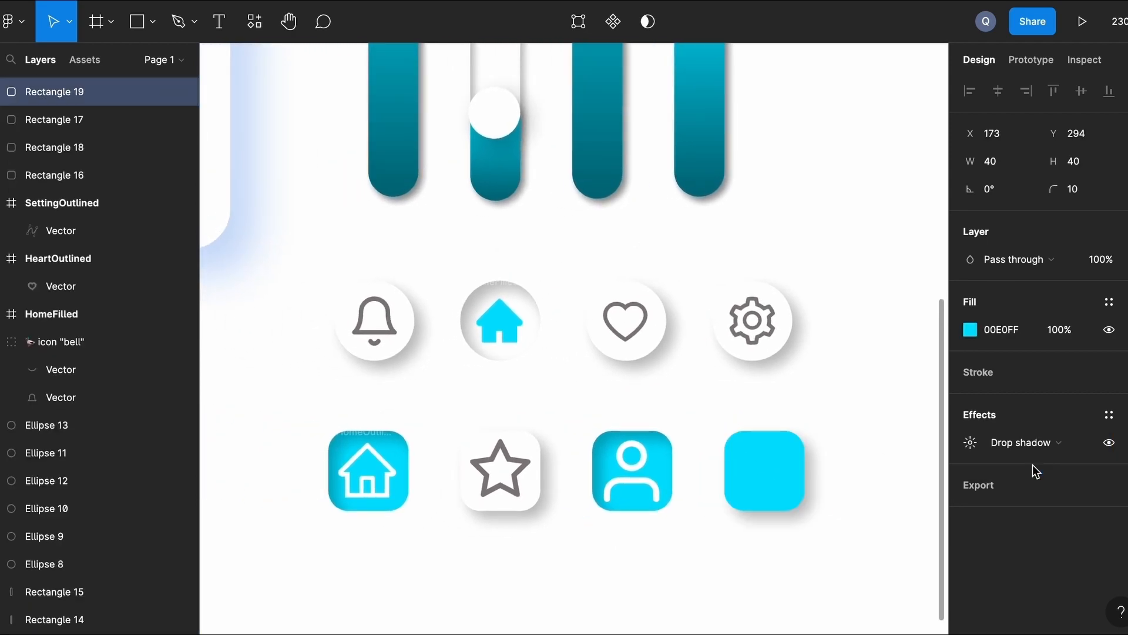
Set the last square's fill to white.
{"action": "left_click", "coordinate": [970, 330]}
{"action": "left_click", "coordinate": [784, 563]}
{"action": "left_click", "coordinate": [624, 583]}
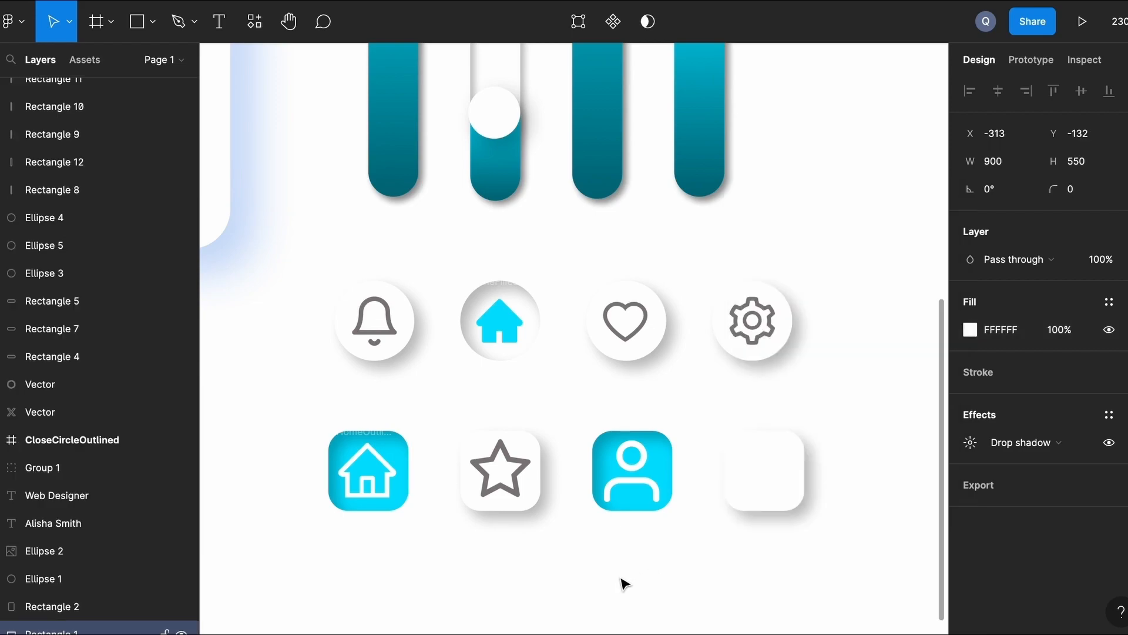
Insert a search icon from the Ant Icons plugin.
{"action": "left_click", "coordinate": [23, 22]}
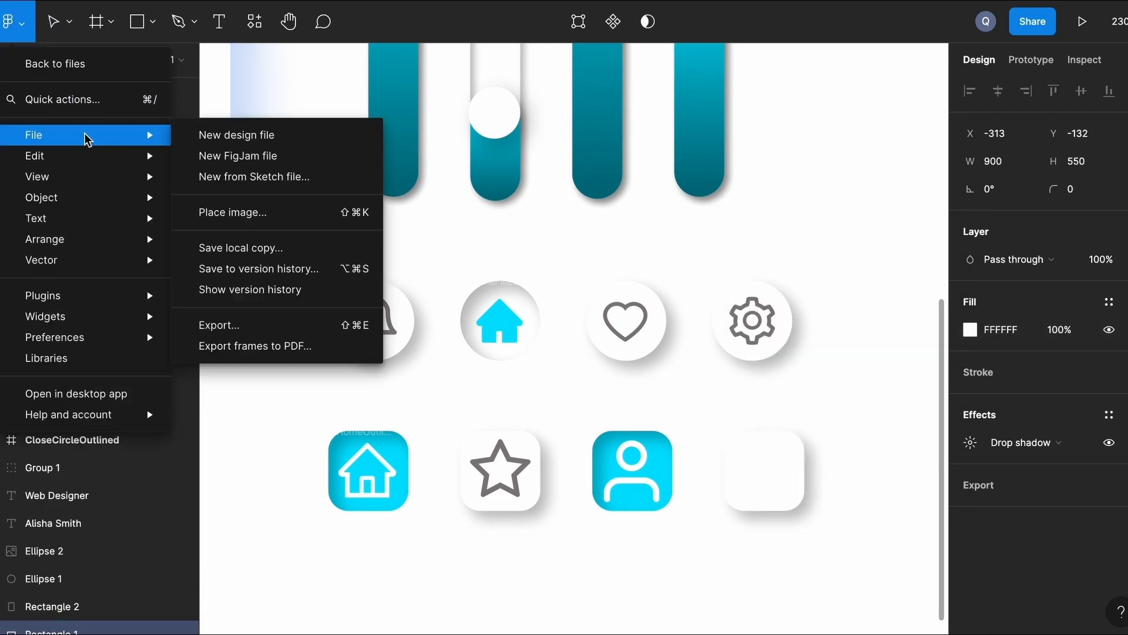
{"action": "mouse_move", "coordinate": [84, 299]}
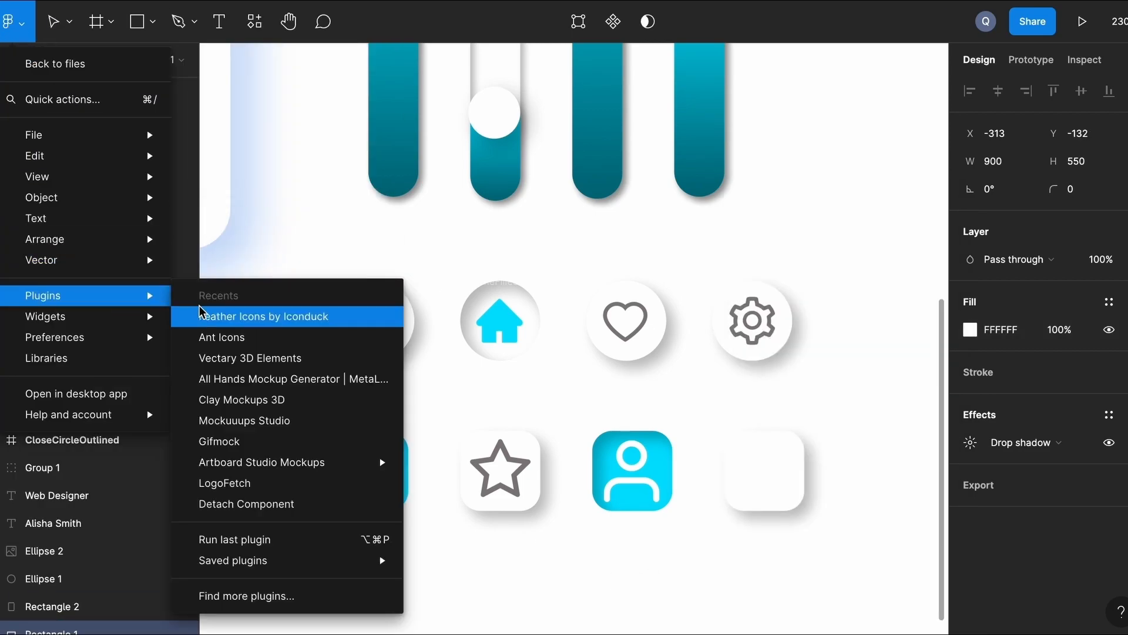
{"action": "left_click", "coordinate": [221, 337]}
{"action": "type", "text": "sea"}
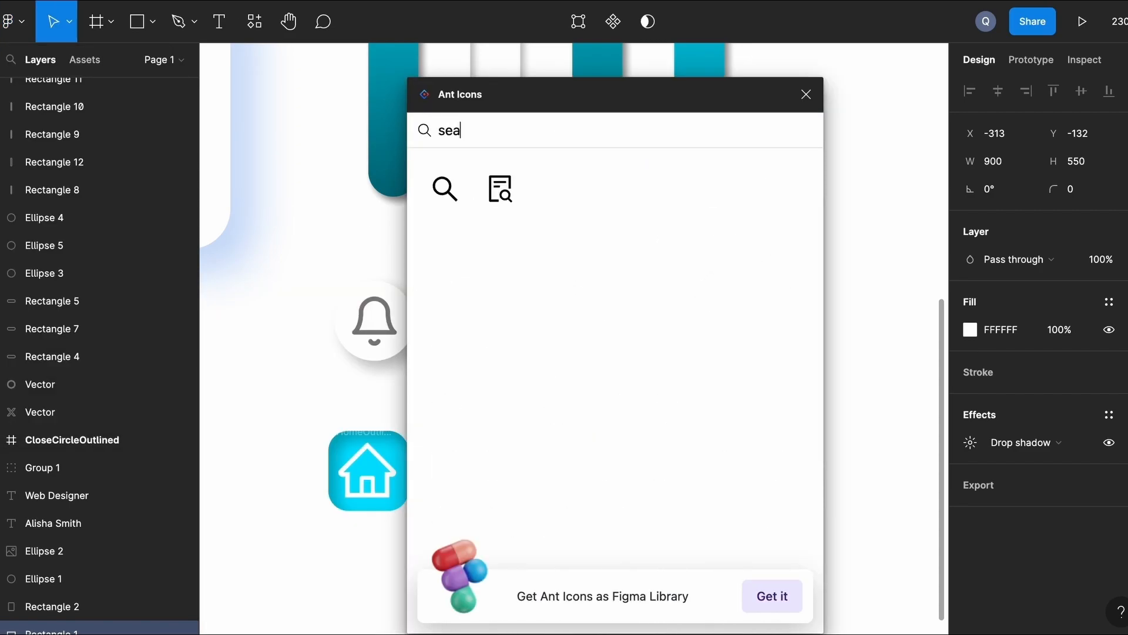
{"action": "left_click", "coordinate": [445, 188]}
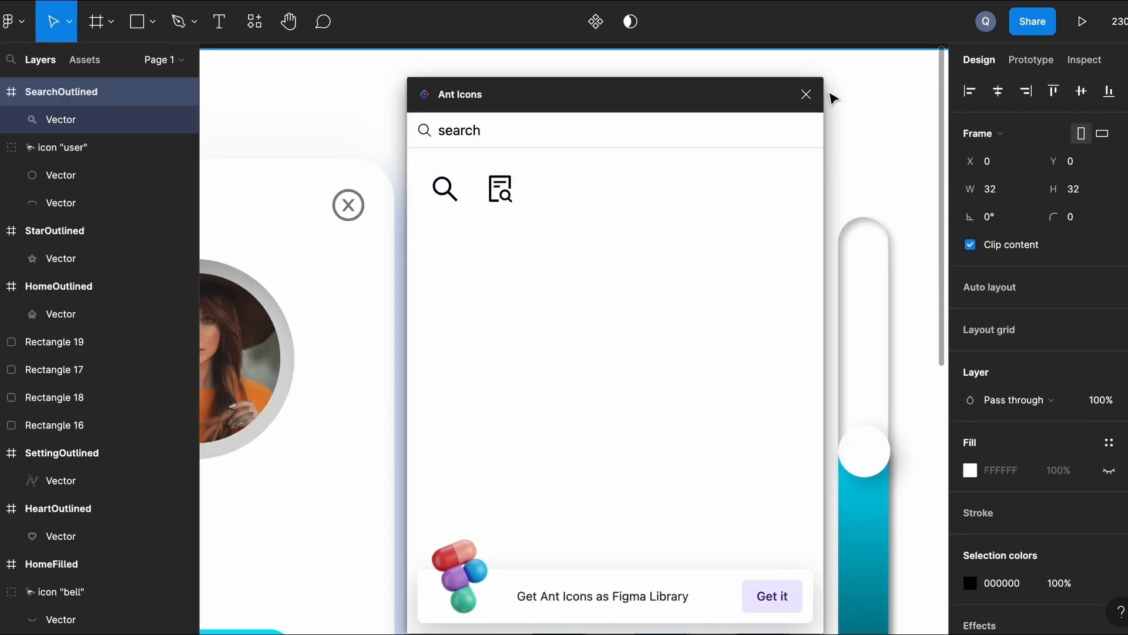
{"action": "left_click", "coordinate": [805, 94]}
Move the search icon into the white square, nudge it up, and colour it grey 827F7F.
{"action": "scroll", "coordinate": [705, 294], "scroll_direction": "down", "scroll_amount": 4}
{"action": "left_click_drag", "start_coordinate": [517, 141], "coordinate": [887, 479]}
{"action": "scroll", "coordinate": [888, 477], "scroll_direction": "down", "scroll_amount": 5}
{"action": "scroll", "coordinate": [888, 477], "scroll_direction": "right", "scroll_amount": 2}
{"action": "left_click_drag", "start_coordinate": [766, 197], "coordinate": [752, 482]}
{"action": "scroll", "coordinate": [751, 464], "scroll_direction": "up", "scroll_amount": 6}
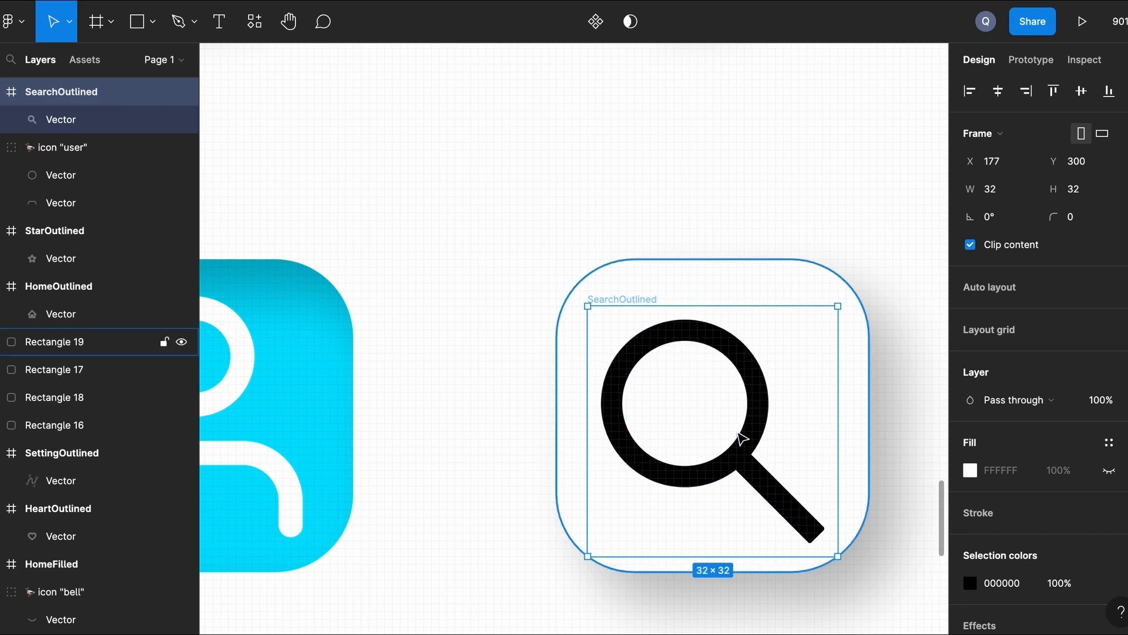
{"action": "key", "text": "Up"}
{"action": "key", "text": "Up"}
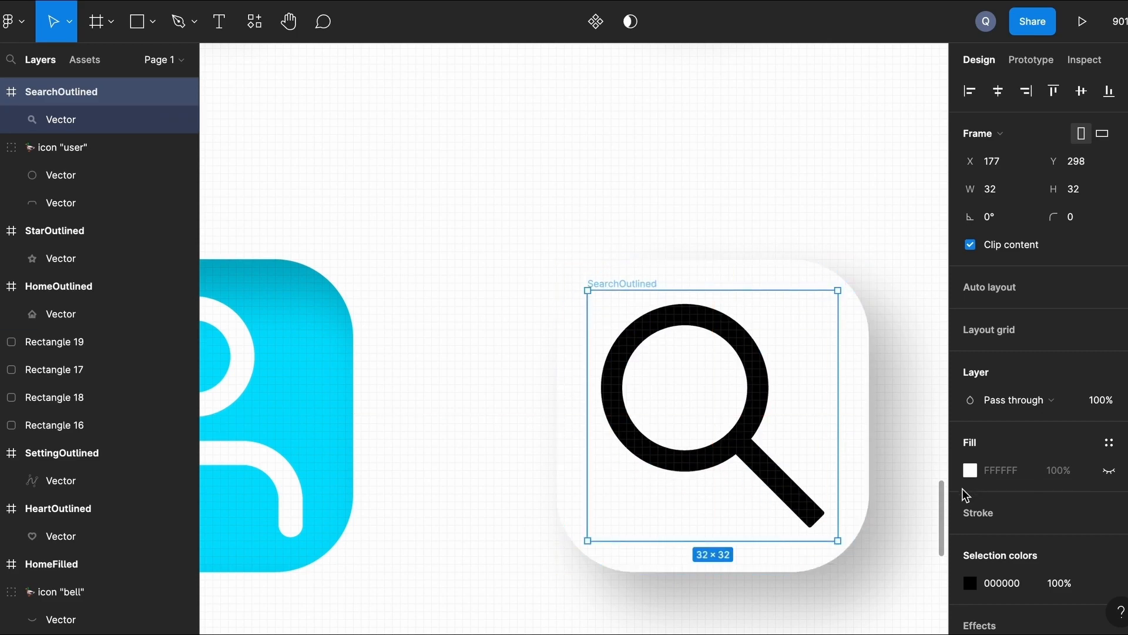
{"action": "left_click", "coordinate": [970, 582]}
{"action": "left_click", "coordinate": [829, 562]}
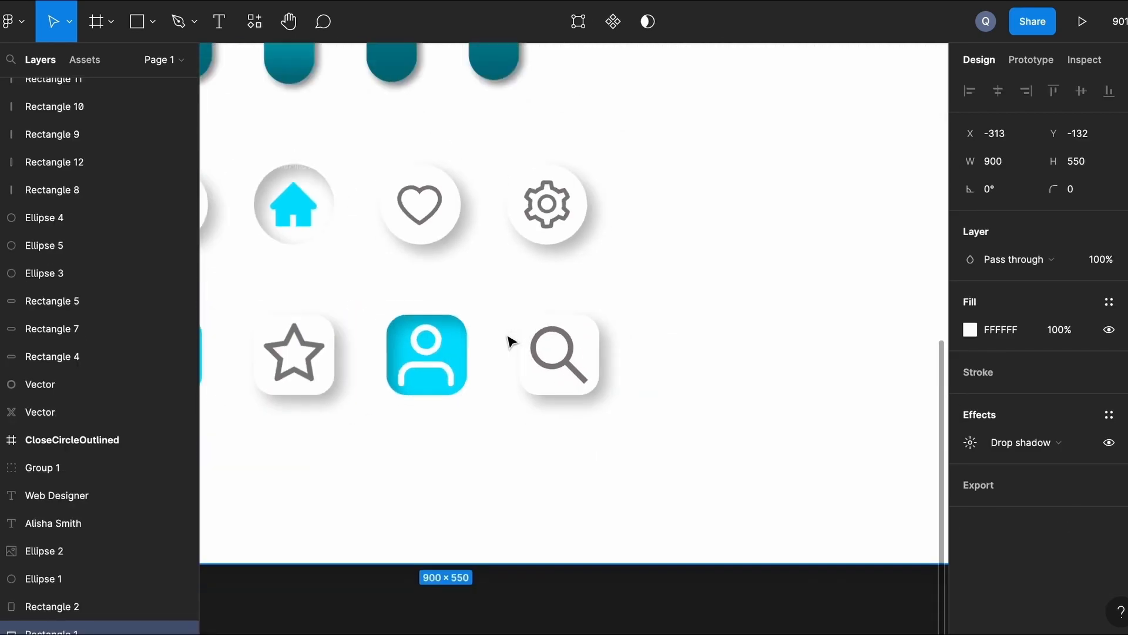
{"action": "scroll", "coordinate": [511, 341], "scroll_direction": "down", "scroll_amount": 4}
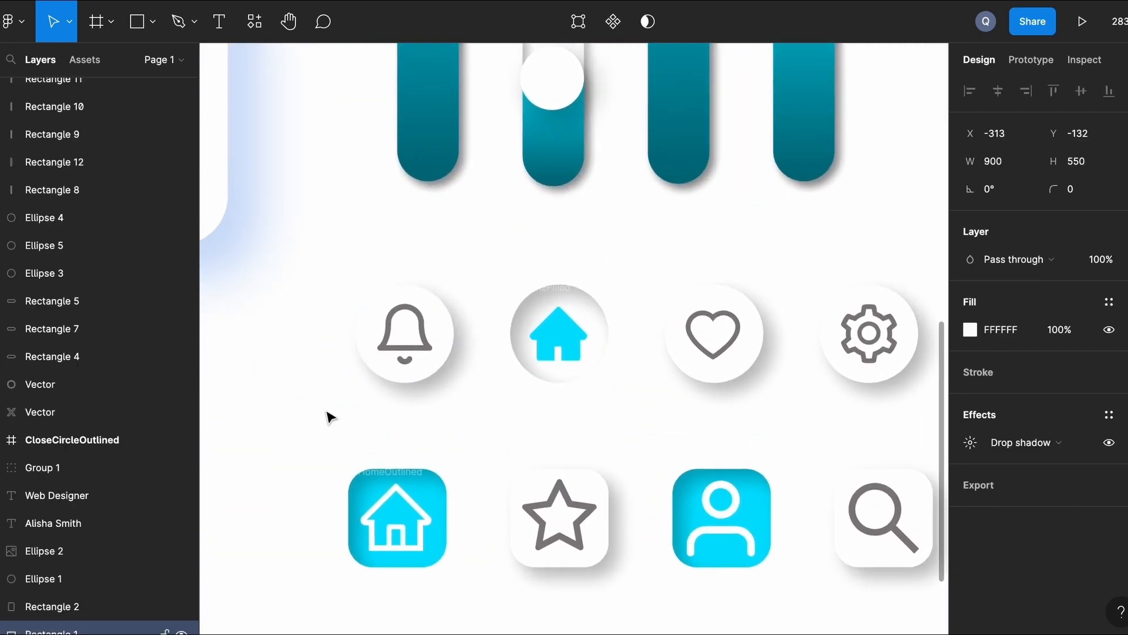
{"action": "scroll", "coordinate": [328, 415], "scroll_direction": "down", "scroll_amount": 4}
{"action": "scroll", "coordinate": [327, 415], "scroll_direction": "down", "scroll_amount": 4}
{"action": "scroll", "coordinate": [327, 415], "scroll_direction": "right", "scroll_amount": 2}
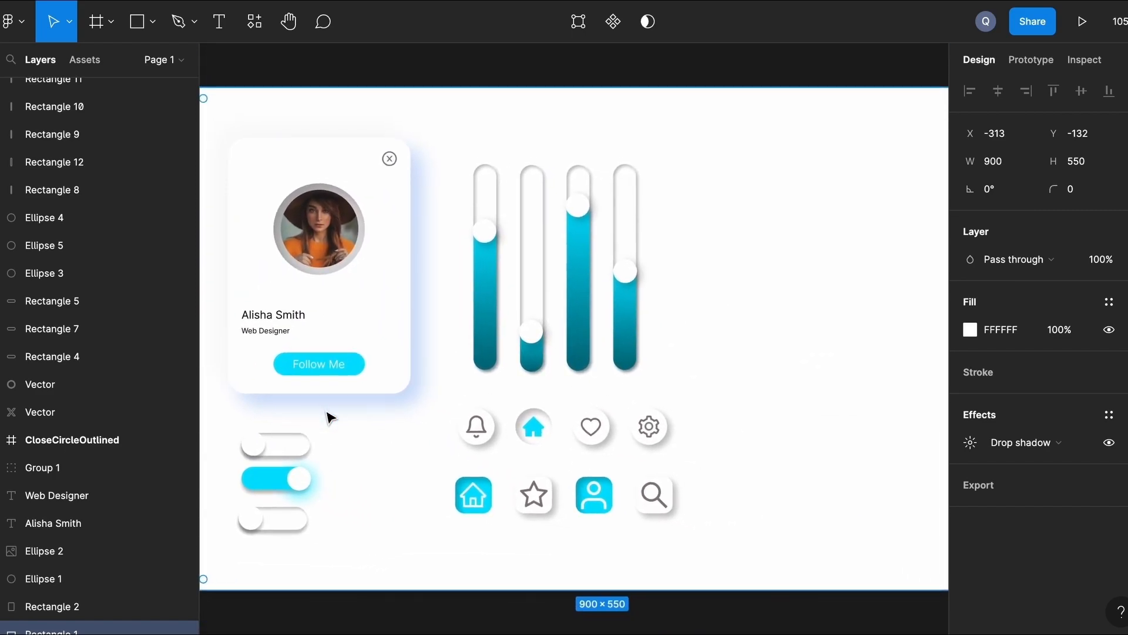
{"action": "scroll", "coordinate": [332, 473], "scroll_direction": "up", "scroll_amount": 6}
{"action": "left_click", "coordinate": [332, 474]}
{"action": "left_click", "coordinate": [970, 329]}
{"action": "left_click", "coordinate": [842, 442]}
{"action": "left_click", "coordinate": [675, 470]}
{"action": "left_click", "coordinate": [548, 492]}
{"action": "left_click", "coordinate": [972, 444]}
{"action": "left_click", "coordinate": [762, 541]}
{"action": "left_click", "coordinate": [574, 585]}
{"action": "left_click", "coordinate": [827, 313]}
{"action": "scroll", "coordinate": [826, 315], "scroll_direction": "down", "scroll_amount": 5}
{"action": "scroll", "coordinate": [655, 481], "scroll_direction": "up", "scroll_amount": 4}
{"action": "key", "text": "ctrl+z"}
{"action": "key", "text": "ctrl+z"}
{"action": "key", "text": "ctrl+z"}
{"action": "key", "text": "ctrl+z"}
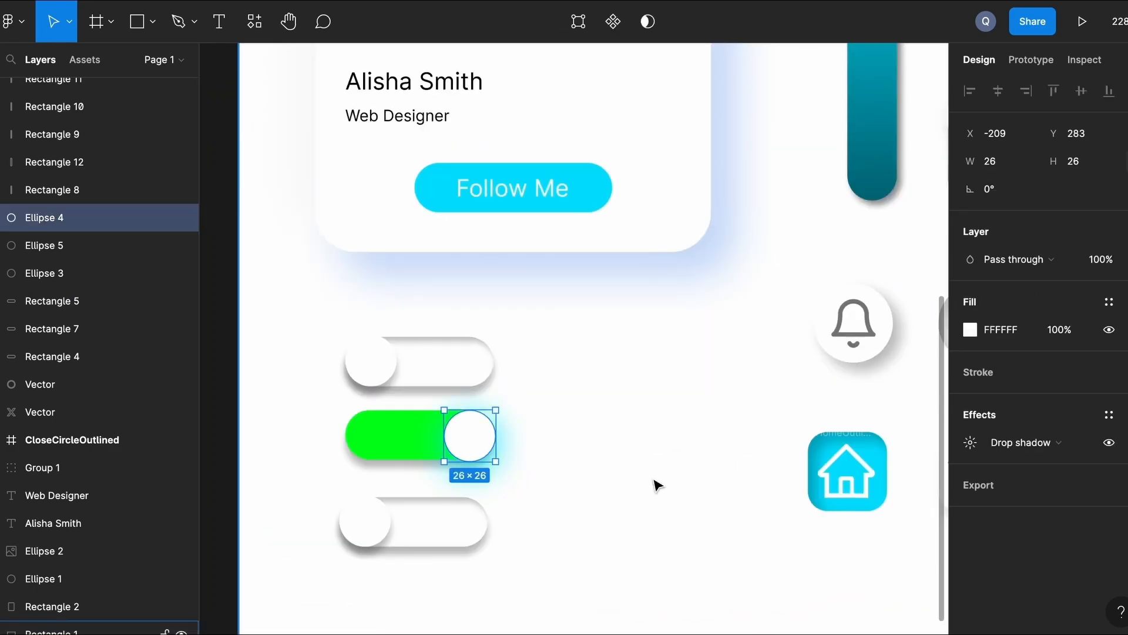
{"action": "left_click", "coordinate": [531, 400]}
{"action": "left_click", "coordinate": [491, 454]}
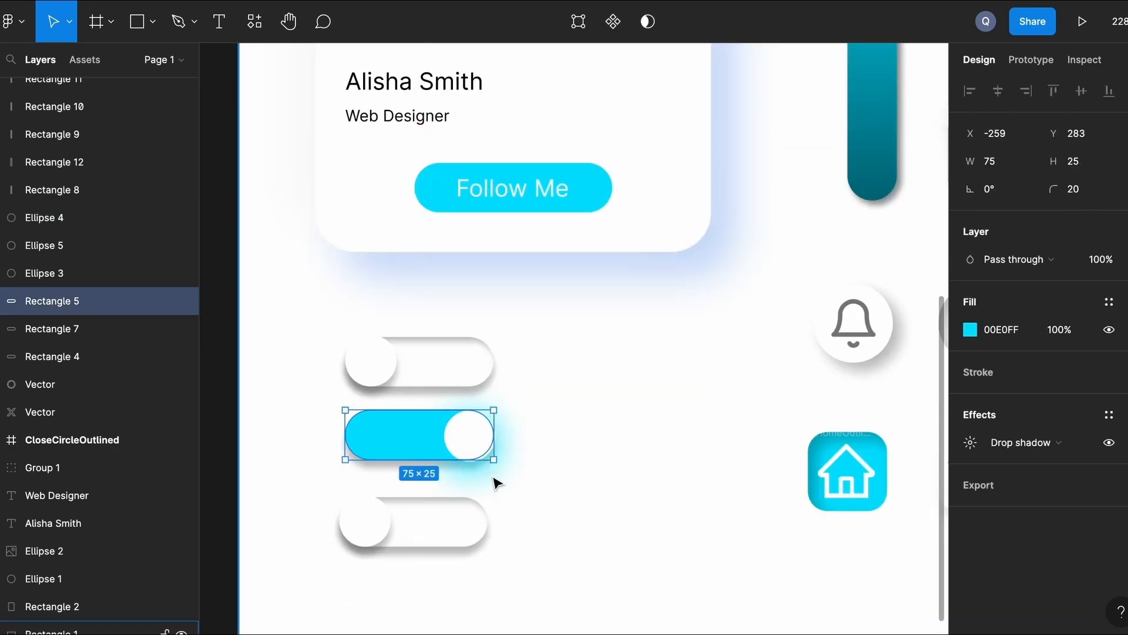
{"action": "left_click", "coordinate": [970, 329]}
{"action": "left_click", "coordinate": [897, 442]}
{"action": "key", "text": "Escape"}
{"action": "key", "text": "Escape"}
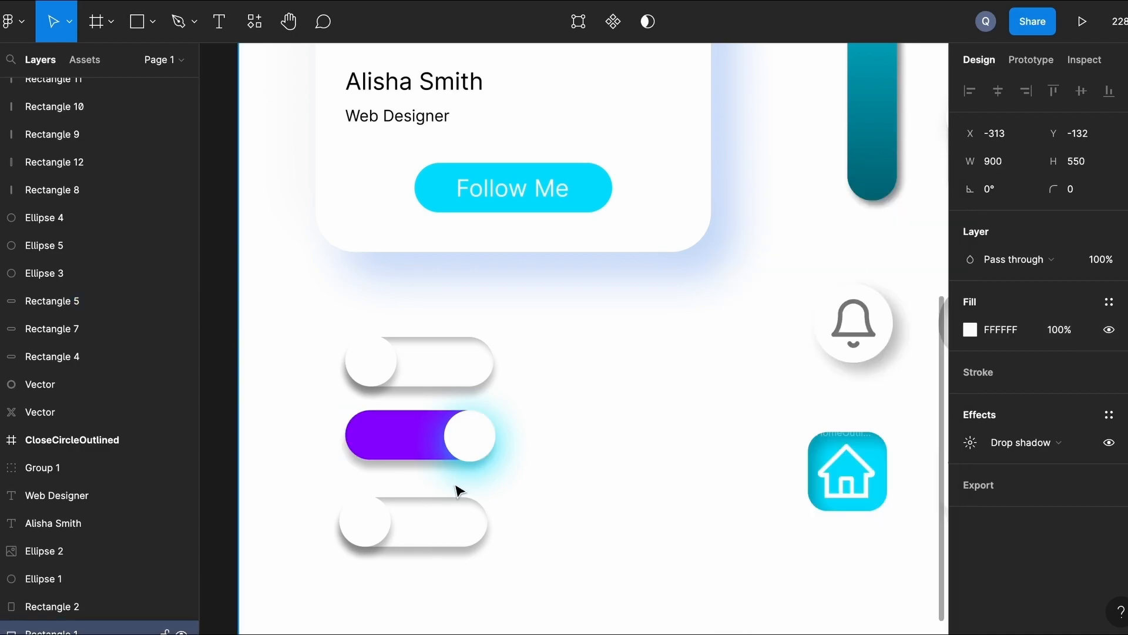
{"action": "left_click", "coordinate": [494, 435]}
{"action": "left_click", "coordinate": [970, 441]}
{"action": "left_click", "coordinate": [761, 540]}
{"action": "left_click", "coordinate": [720, 565]}
{"action": "left_click", "coordinate": [533, 523]}
{"action": "key", "text": "ctrl+z"}
{"action": "key", "text": "ctrl+z"}
{"action": "key", "text": "ctrl+z"}
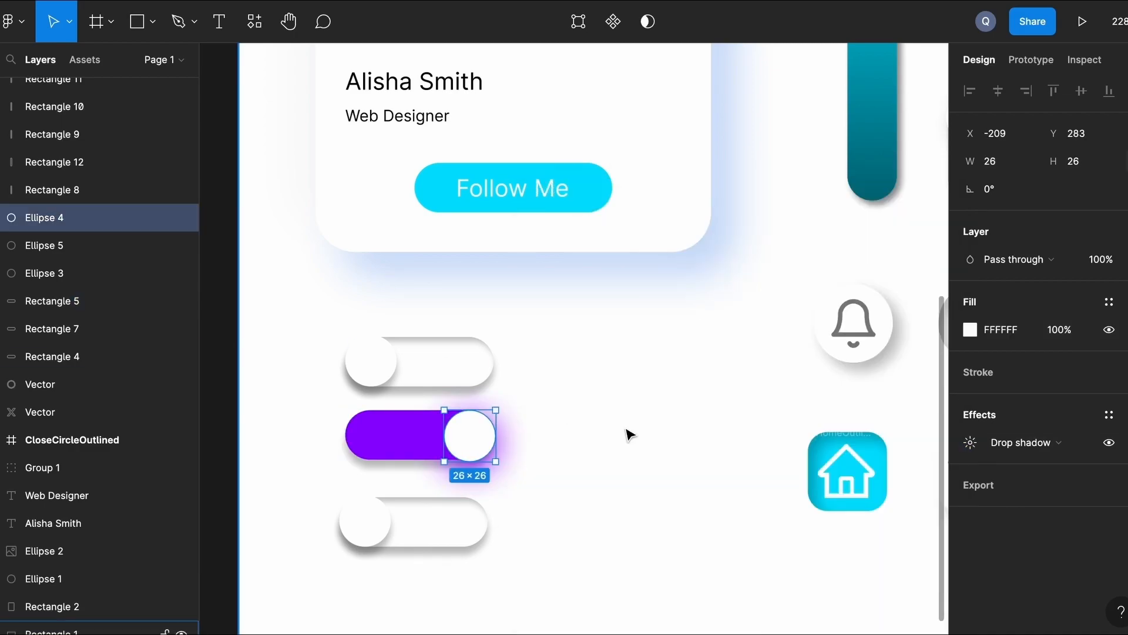
{"action": "left_click", "coordinate": [662, 448]}
{"action": "scroll", "coordinate": [661, 457], "scroll_direction": "down", "scroll_amount": 2}
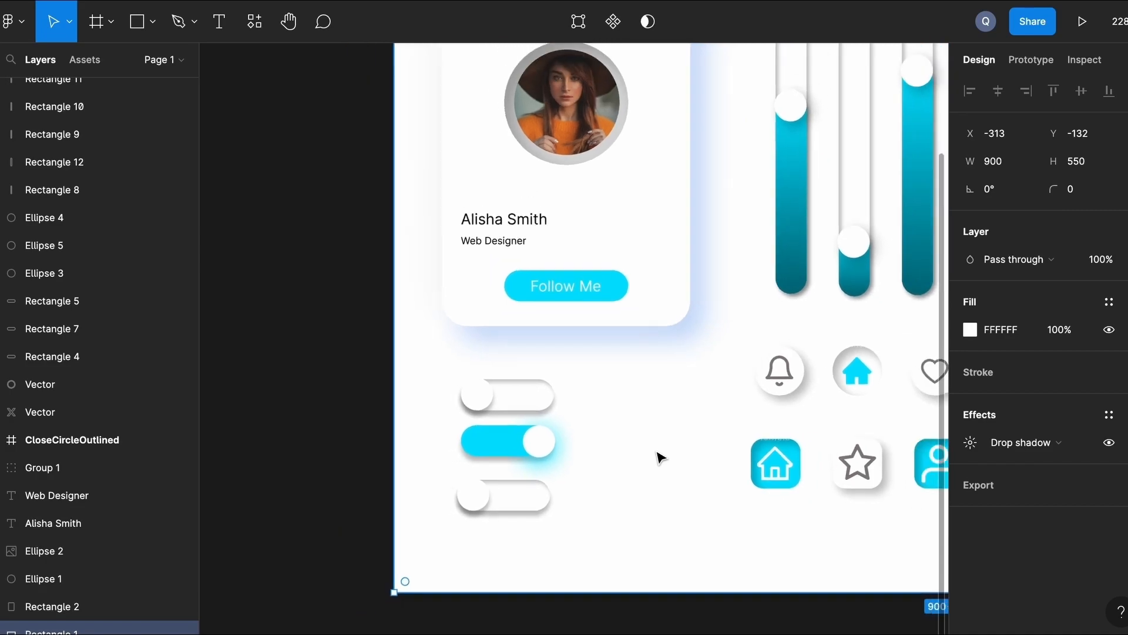
Draw a rectangle on the frame to the right of the sliders.
{"action": "scroll", "coordinate": [661, 457], "scroll_direction": "right", "scroll_amount": 10}
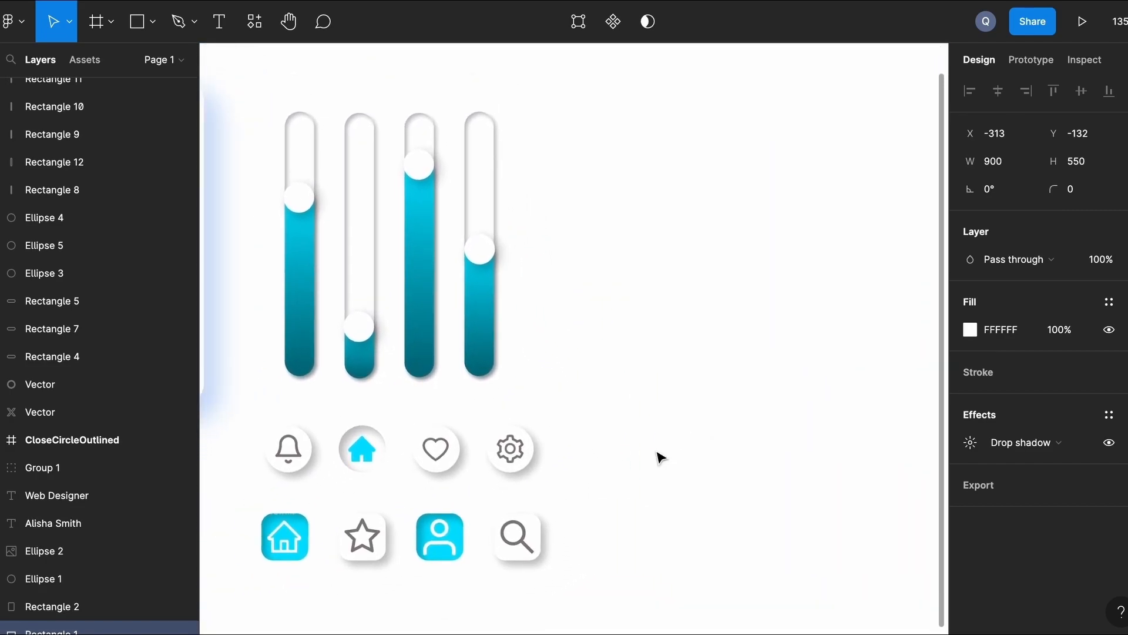
{"action": "scroll", "coordinate": [662, 457], "scroll_direction": "right", "scroll_amount": 3}
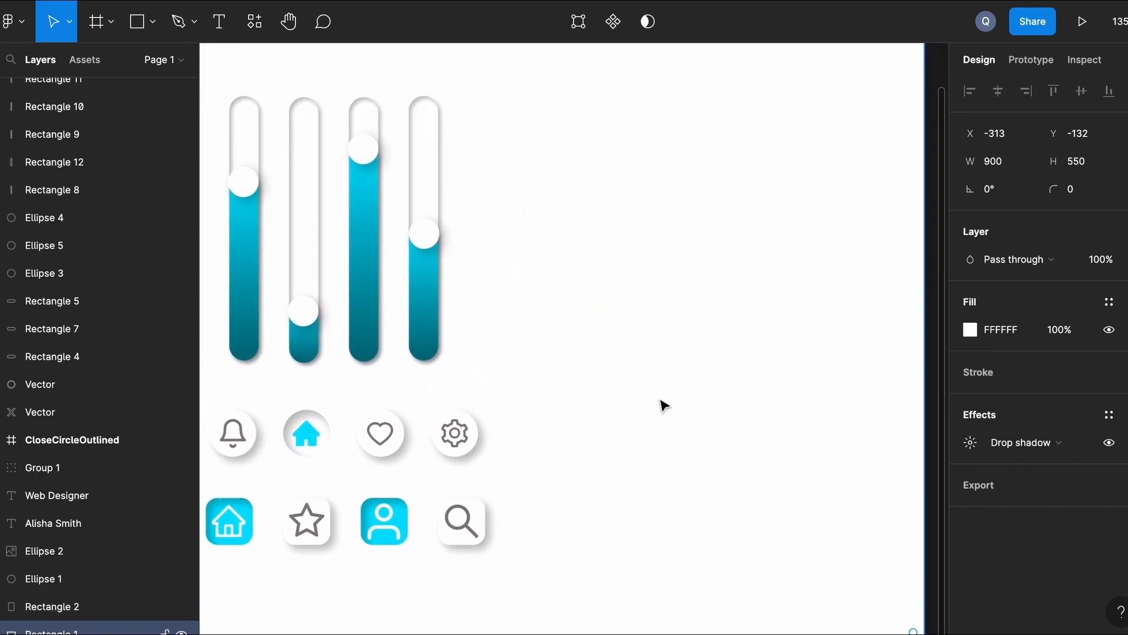
{"action": "scroll", "coordinate": [692, 344], "scroll_direction": "up", "scroll_amount": 5}
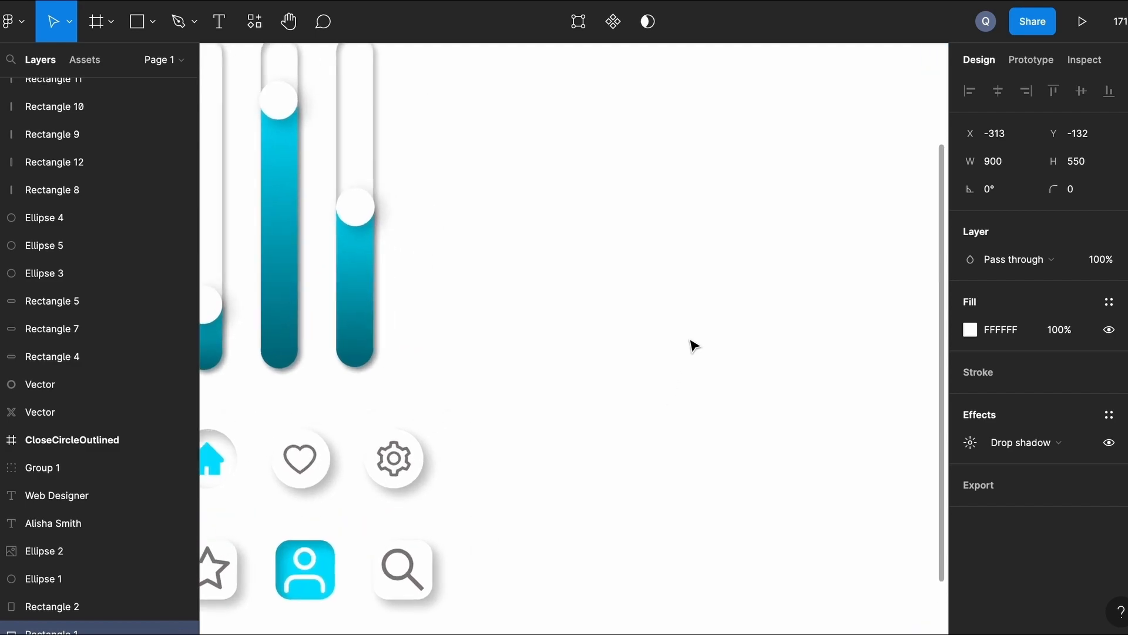
{"action": "scroll", "coordinate": [693, 346], "scroll_direction": "right", "scroll_amount": 3}
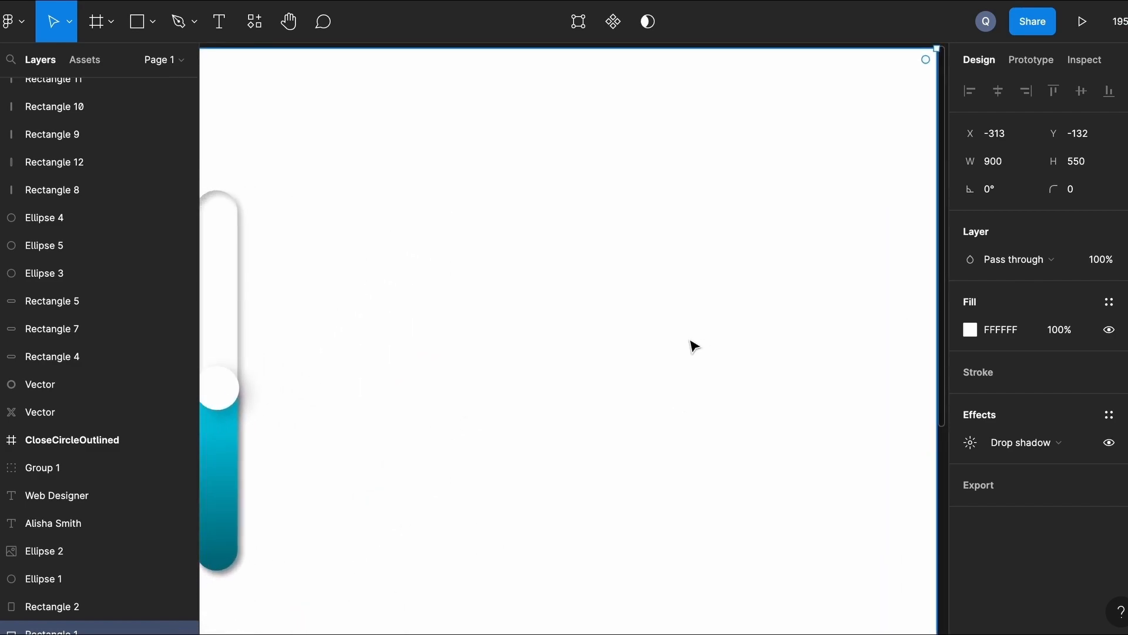
{"action": "key", "text": "r"}
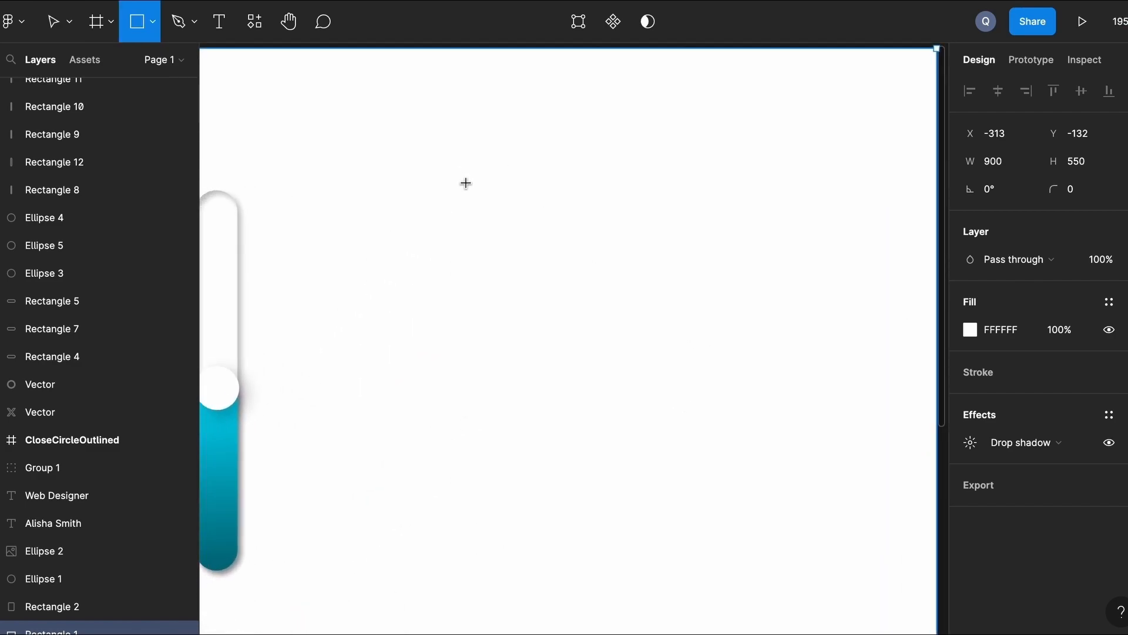
{"action": "mouse_move", "coordinate": [464, 207]}
{"action": "left_mouse_down"}
{"action": "mouse_move", "coordinate": [768, 282]}
{"action": "mouse_move", "coordinate": [780, 271]}
{"action": "left_mouse_up"}
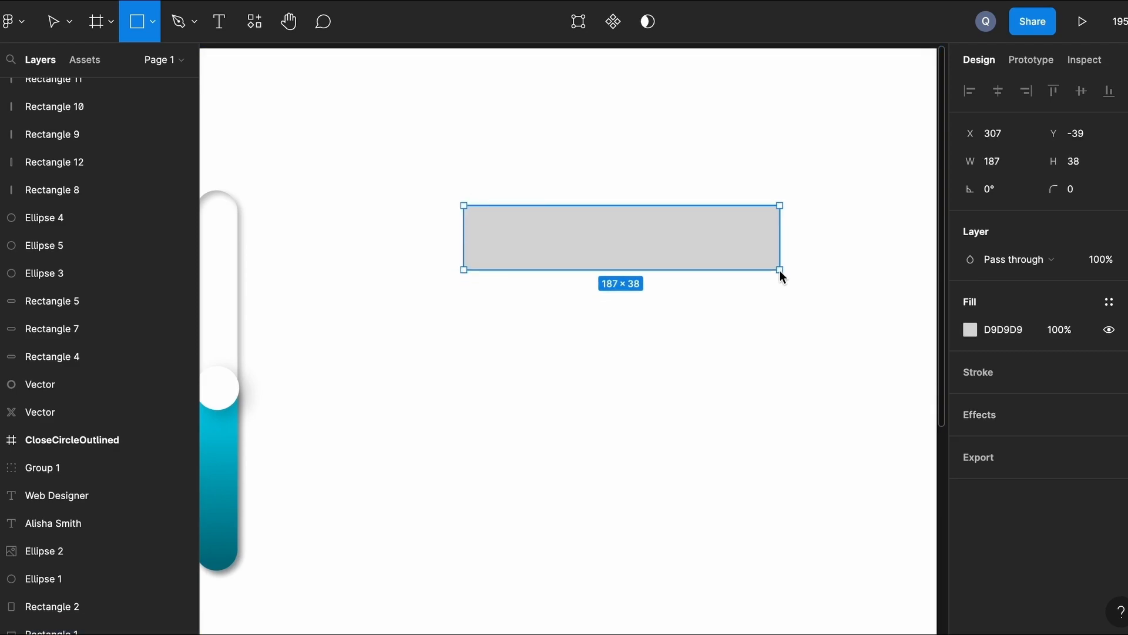
Size the rectangle to 175 × 40 with a corner radius of 25.
{"action": "left_click", "coordinate": [1000, 163]}
{"action": "type", "text": "175"}
{"action": "key", "text": "Return"}
{"action": "left_click", "coordinate": [1083, 162]}
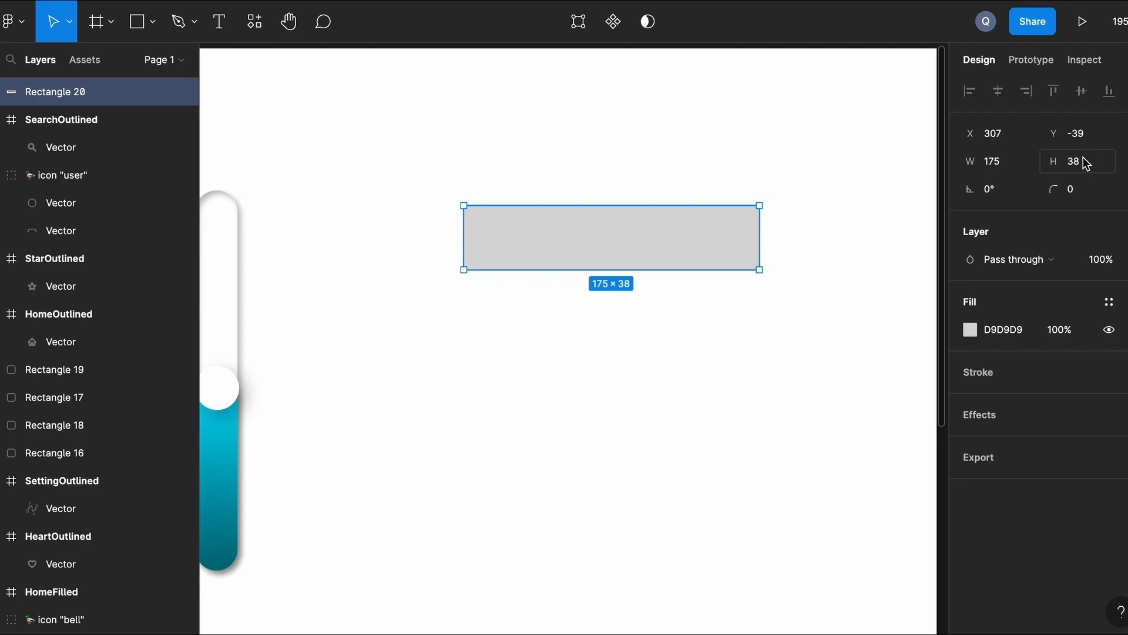
{"action": "type", "text": "40"}
{"action": "key", "text": "Return"}
{"action": "left_click", "coordinate": [1089, 194]}
{"action": "type", "text": "25"}
{"action": "key", "text": "Return"}
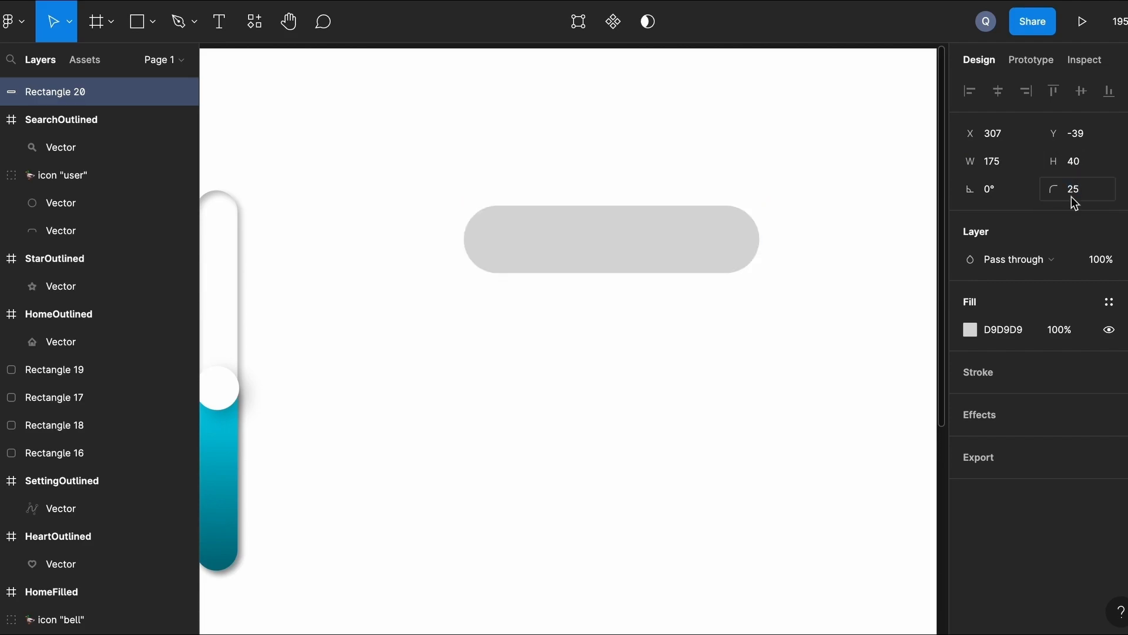
Duplicate the pill directly below the original with a 24 px gap.
{"action": "left_click", "coordinate": [725, 338]}
{"action": "left_click", "coordinate": [645, 249]}
{"action": "left_click_drag", "start_coordinate": [645, 249], "coordinate": [642, 352]}
{"action": "left_click", "coordinate": [799, 302]}
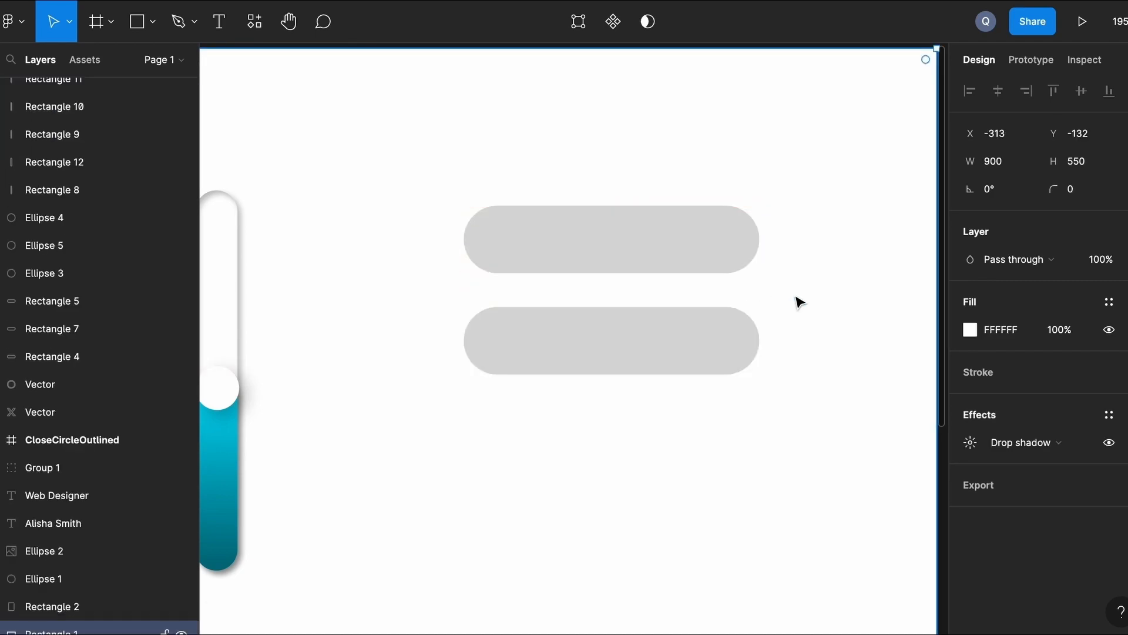
{"action": "left_click", "coordinate": [688, 347]}
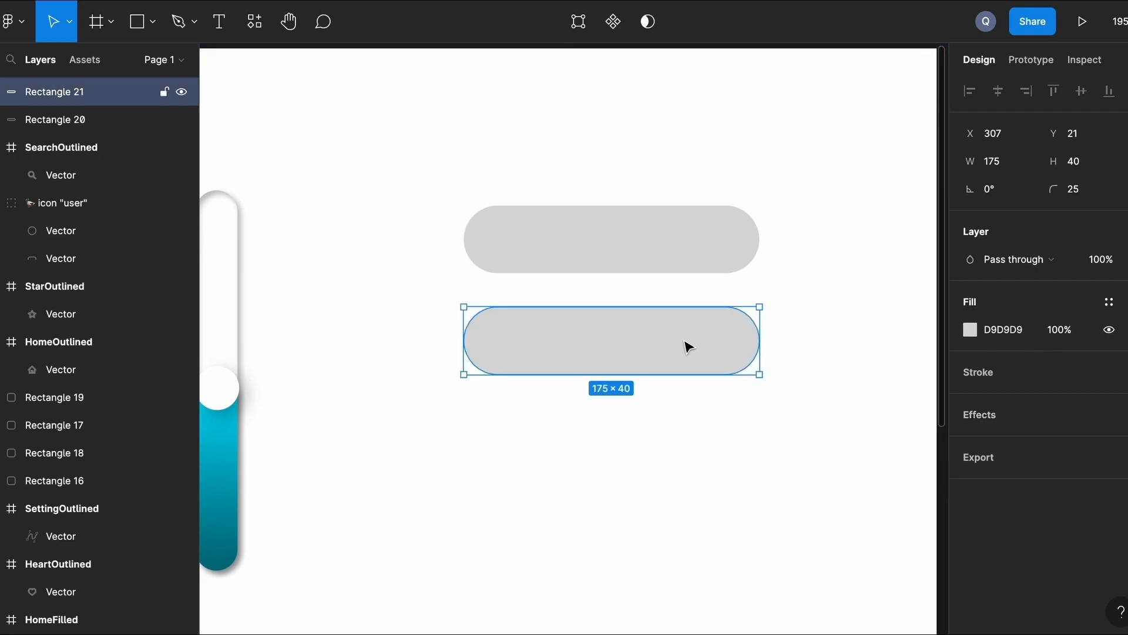
{"action": "key", "text": "Down"}
{"action": "key", "text": "Down"}
{"action": "key", "text": "Down"}
{"action": "key", "text": "Down"}
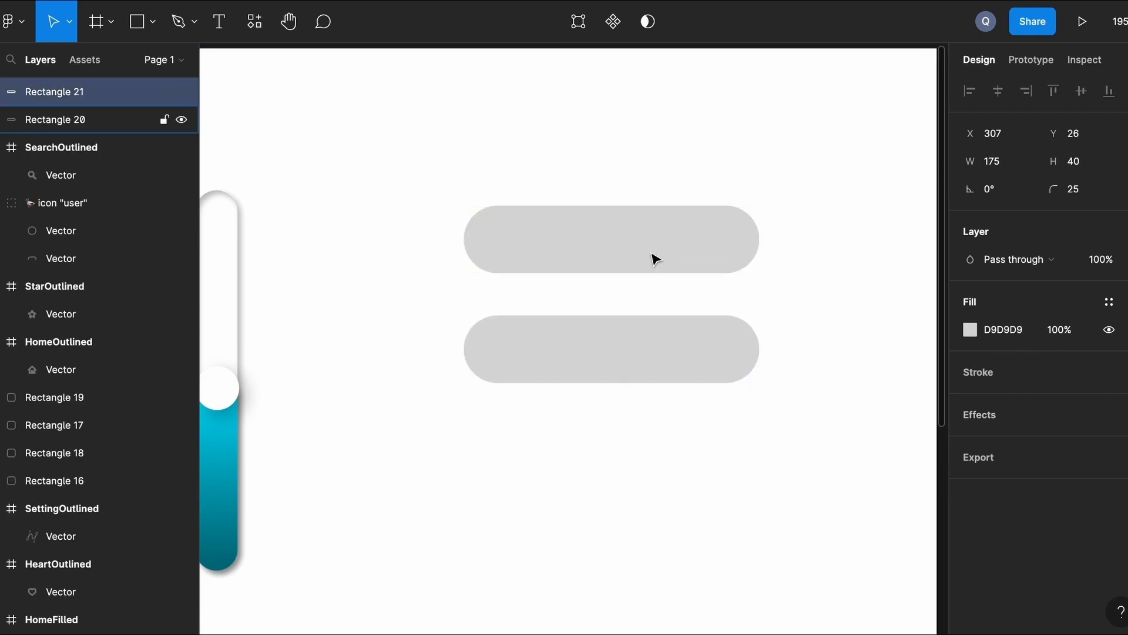
{"action": "left_click", "coordinate": [779, 272]}
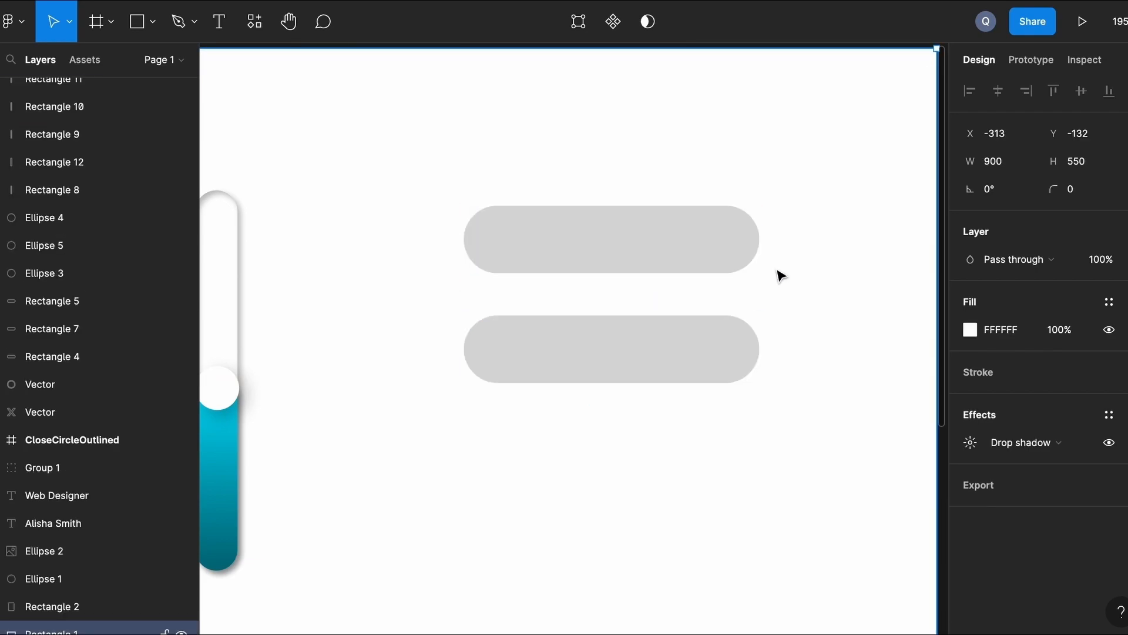
Set both pills' fill to white FFFFFF.
{"action": "left_click", "coordinate": [573, 238]}
{"action": "left_click", "coordinate": [562, 363], "text": "shift"}
{"action": "left_click", "coordinate": [971, 400]}
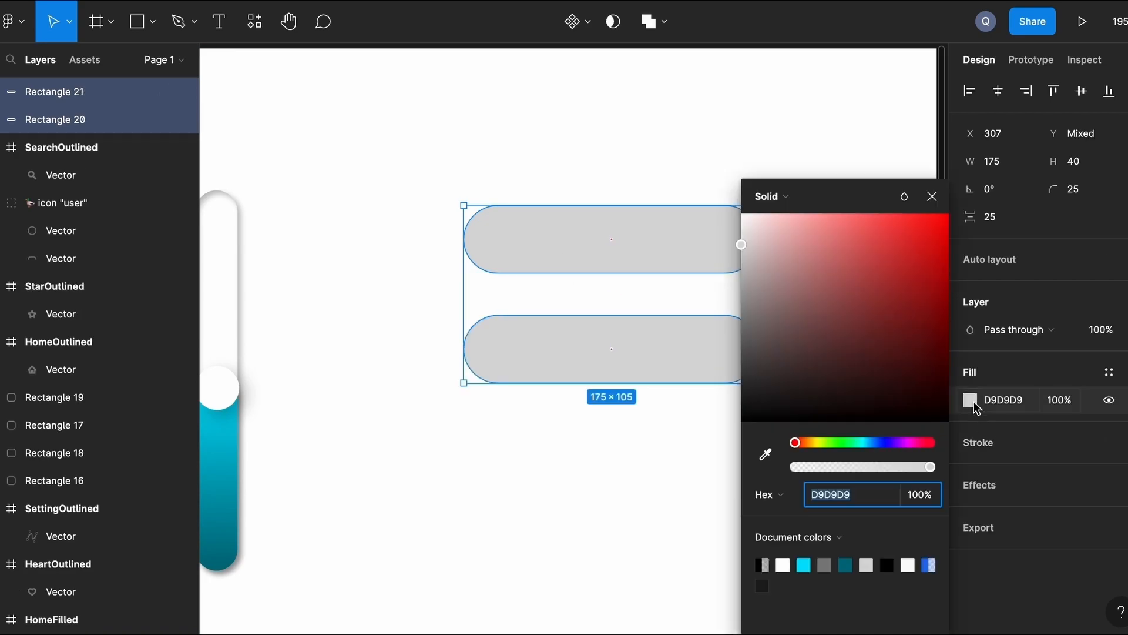
{"action": "left_click", "coordinate": [783, 565]}
{"action": "left_click", "coordinate": [982, 488]}
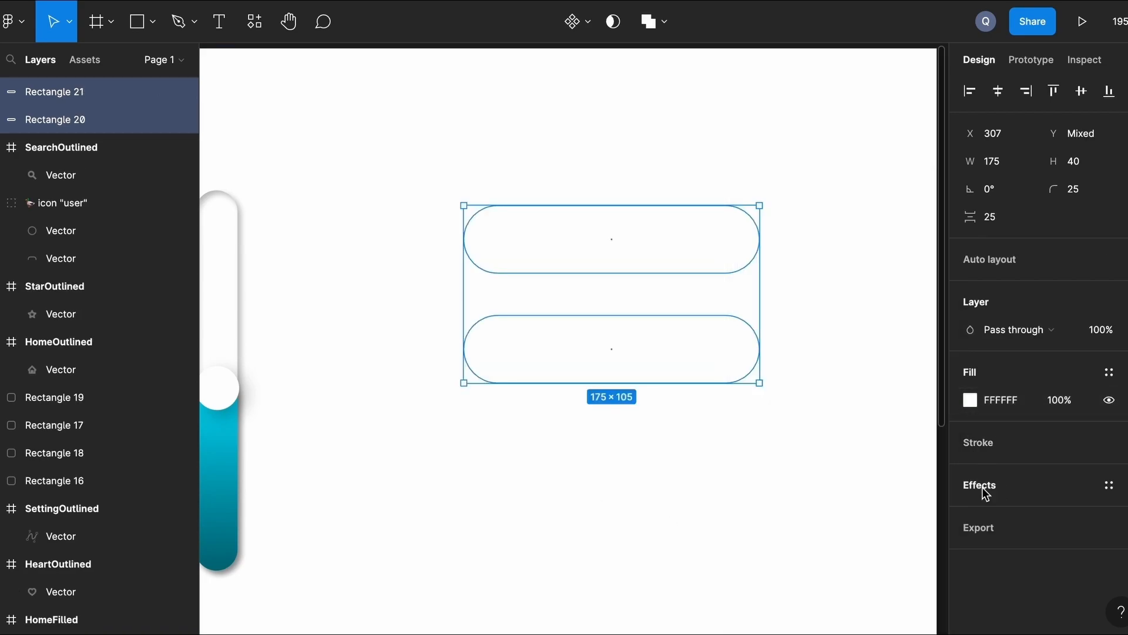
{"action": "left_click", "coordinate": [806, 474]}
Add a drop shadow to both pills.
{"action": "left_click", "coordinate": [674, 238]}
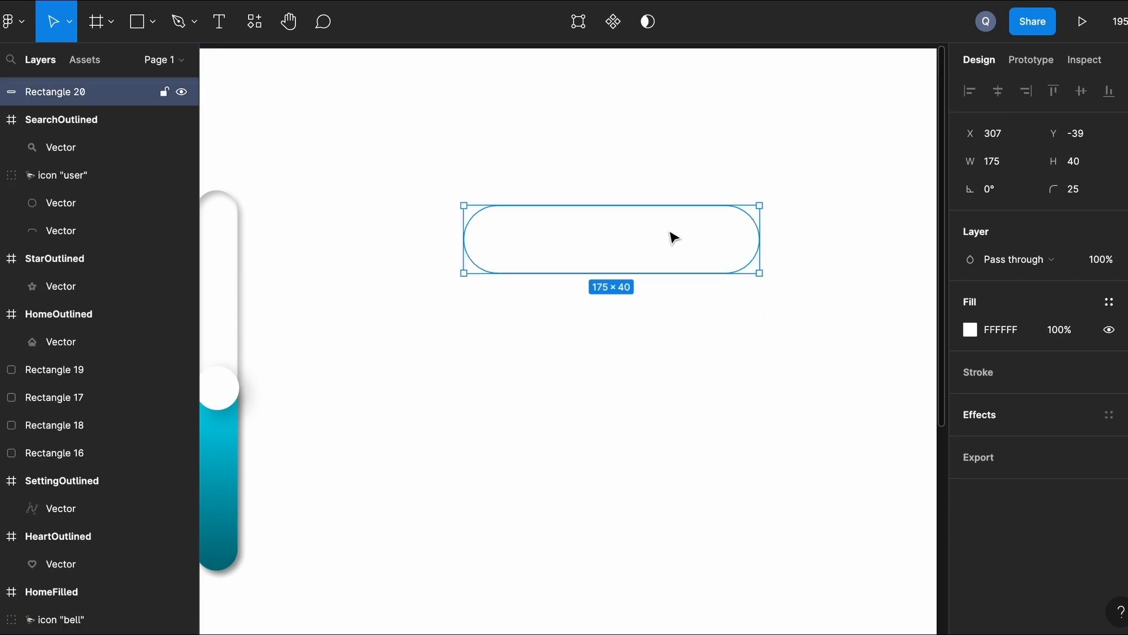
{"action": "left_click", "coordinate": [652, 335], "text": "shift"}
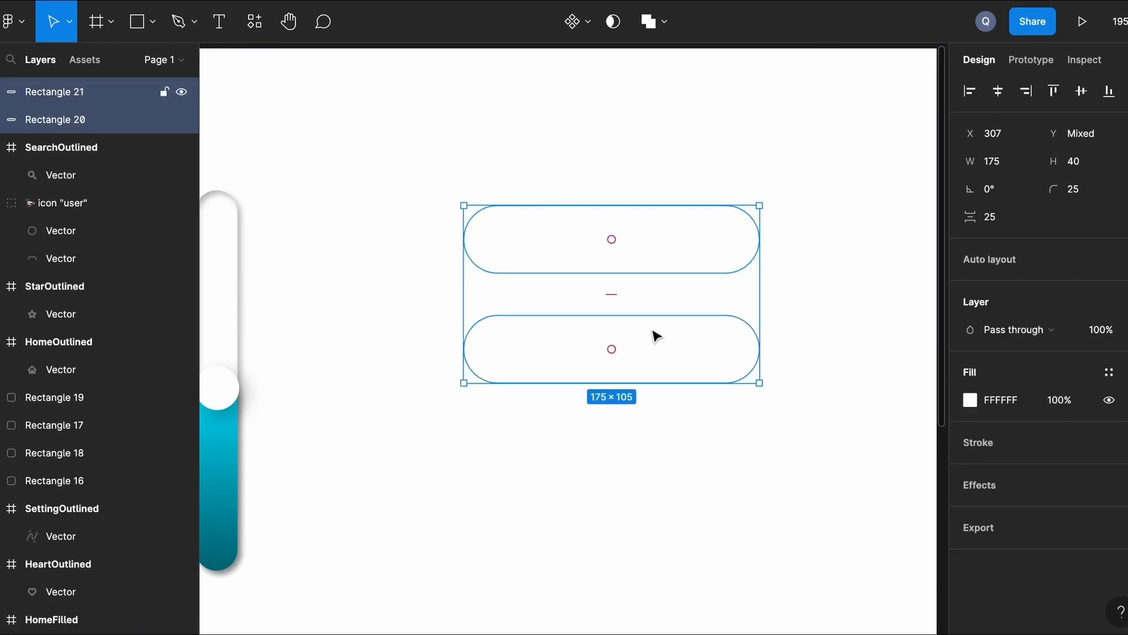
{"action": "left_click", "coordinate": [983, 486]}
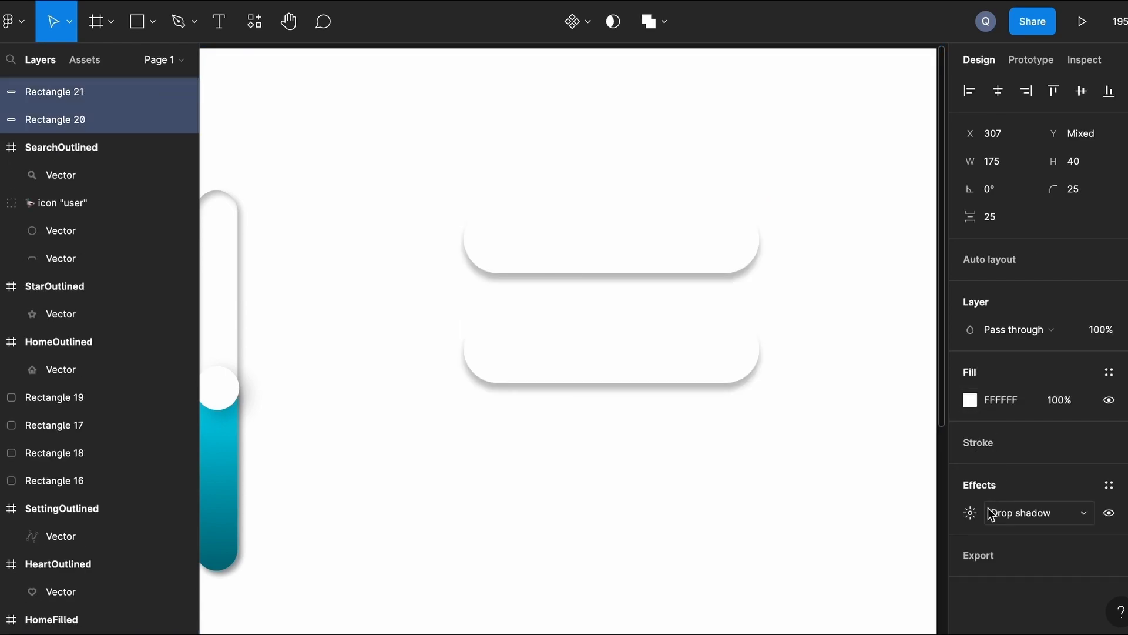
{"action": "left_click", "coordinate": [796, 477]}
{"action": "scroll", "coordinate": [797, 477], "scroll_direction": "up", "scroll_amount": 1}
{"action": "scroll", "coordinate": [797, 476], "scroll_direction": "down", "scroll_amount": 1}
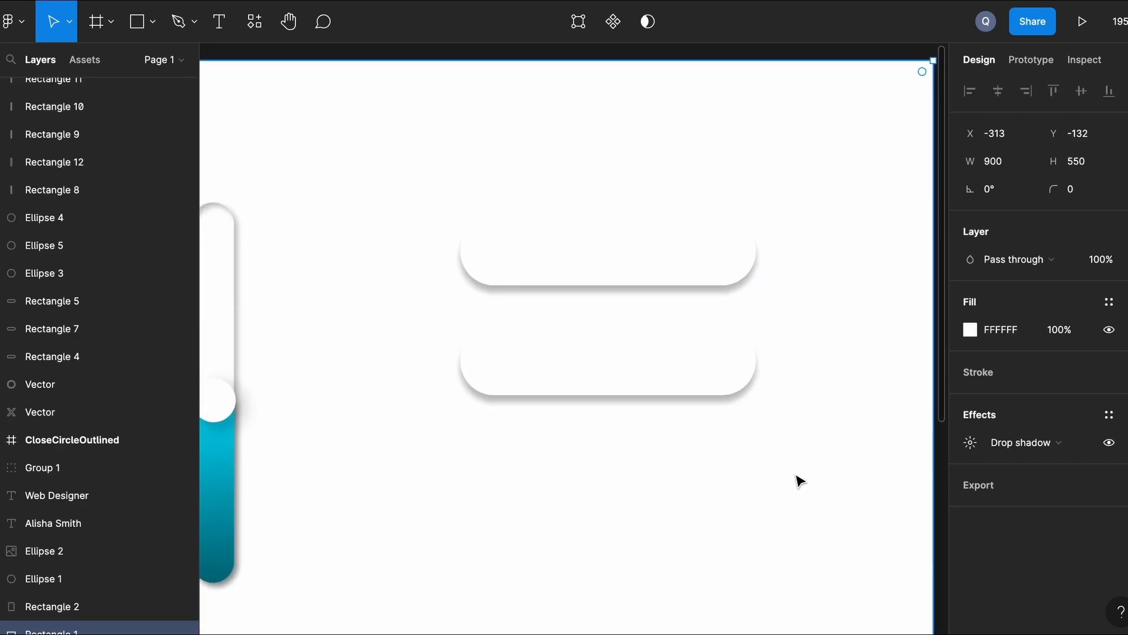
{"action": "scroll", "coordinate": [796, 477], "scroll_direction": "up", "scroll_amount": 3}
{"action": "scroll", "coordinate": [797, 476], "scroll_direction": "left", "scroll_amount": 1}
{"action": "key", "text": "r"}
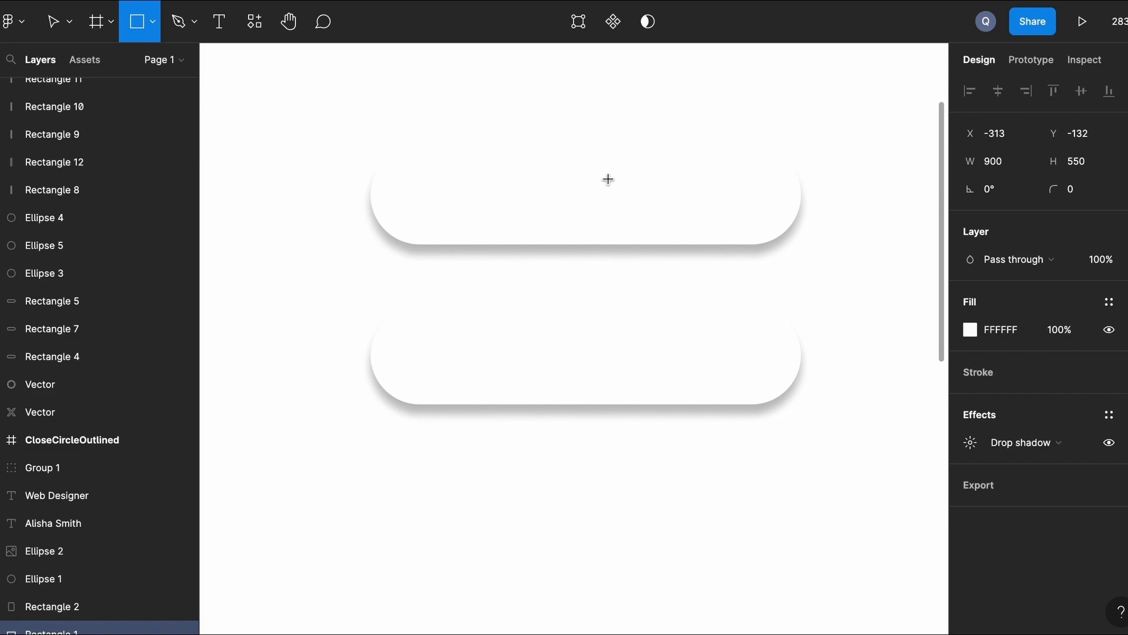
Draw a small knob rectangle inside the top bar with height 25.
{"action": "left_click_drag", "start_coordinate": [405, 178], "coordinate": [546, 227]}
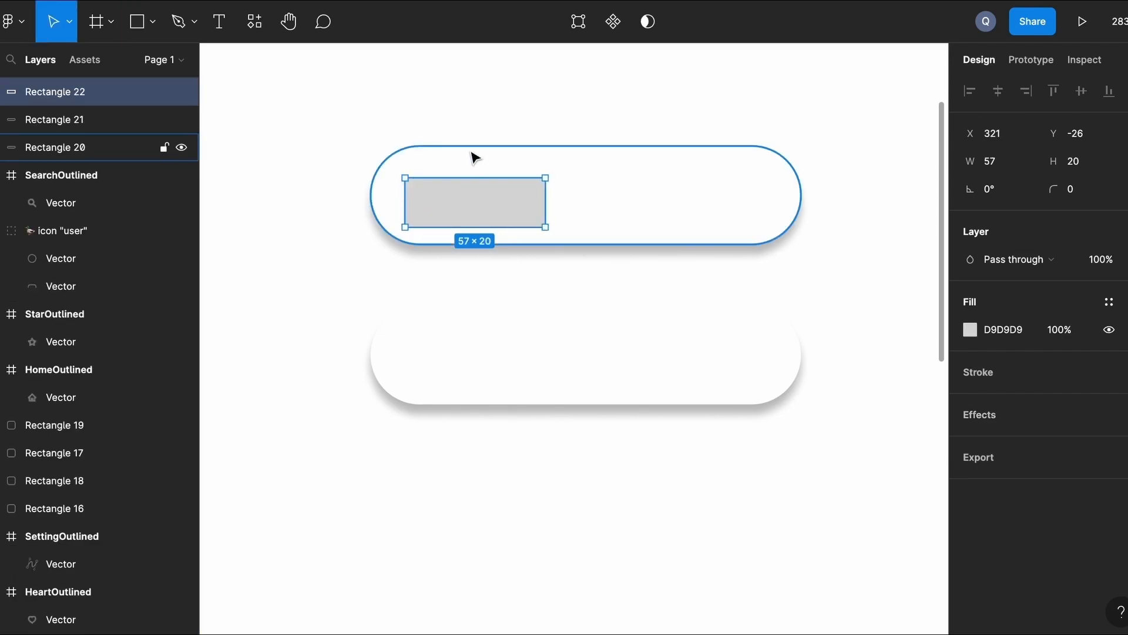
{"action": "left_click_drag", "start_coordinate": [472, 178], "coordinate": [469, 181]}
{"action": "left_click", "coordinate": [471, 164]}
{"action": "left_click", "coordinate": [471, 187]}
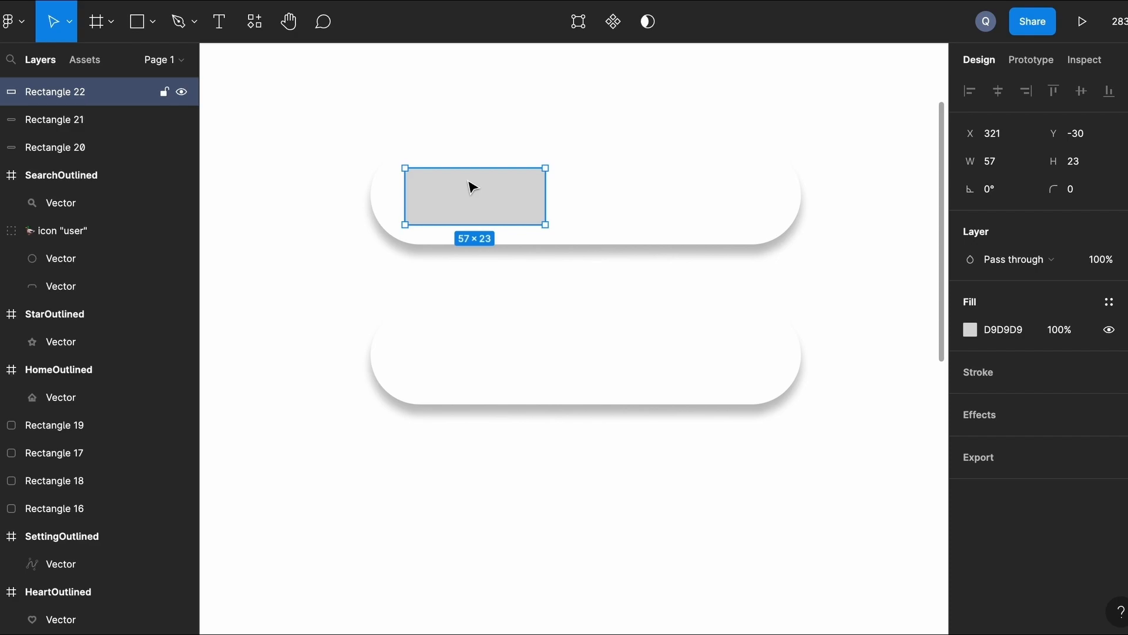
{"action": "left_click", "coordinate": [1084, 165]}
{"action": "type", "text": "25"}
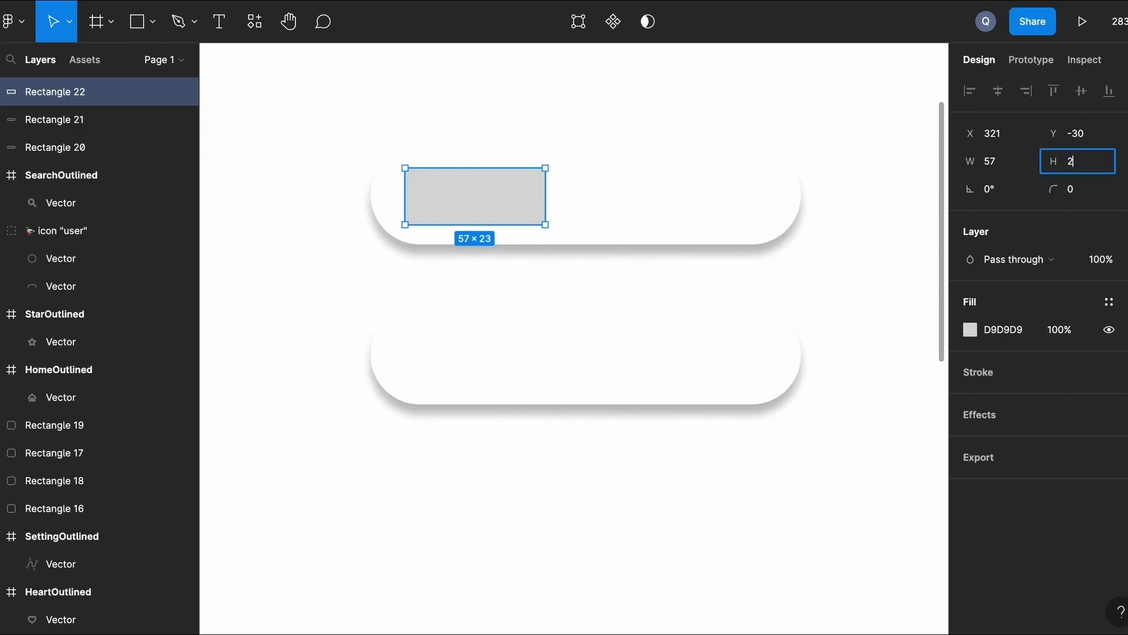
{"action": "key", "text": "Return"}
Nudge the knob 2 px up and 1 px right, and give it corner radius 25.
{"action": "key", "text": "alt"}
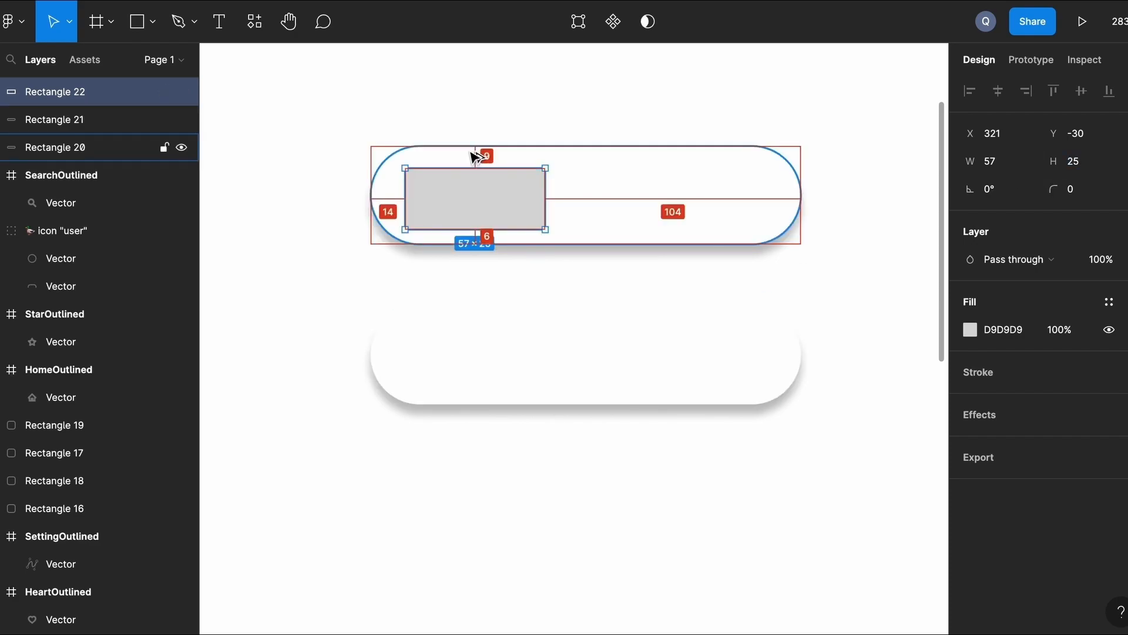
{"action": "key", "text": "Up"}
{"action": "key", "text": "Up"}
{"action": "key", "text": "Right"}
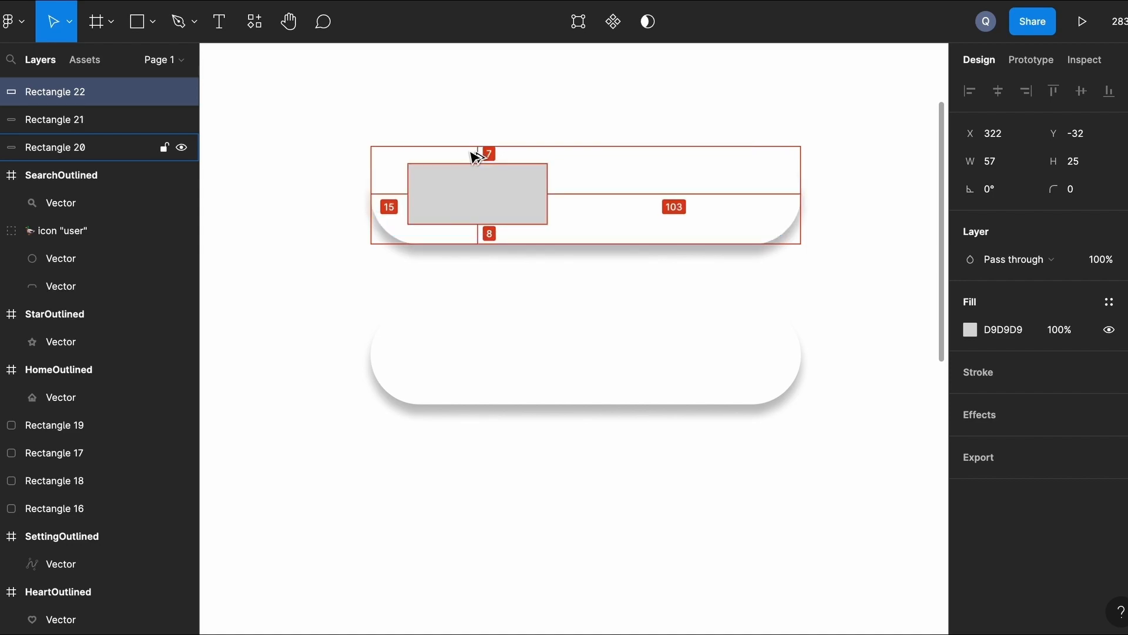
{"action": "left_click", "coordinate": [1071, 190]}
{"action": "type", "text": "25"}
{"action": "key", "text": "Return"}
{"action": "key", "text": "Escape"}
Copy the knob into the right end of the lower bar and align it.
{"action": "left_click", "coordinate": [474, 211]}
{"action": "left_click_drag", "start_coordinate": [479, 202], "coordinate": [697, 360]}
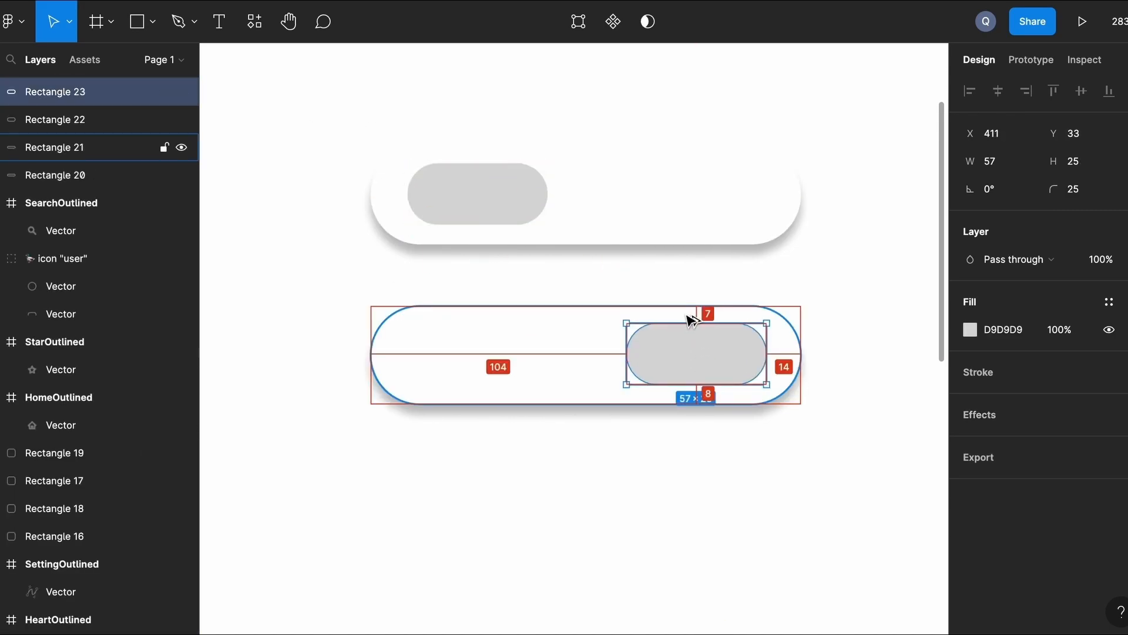
{"action": "key", "text": "alt+Down"}
{"action": "key", "text": "alt+Right"}
{"action": "key", "text": "alt+Left"}
{"action": "key", "text": "alt+Left"}
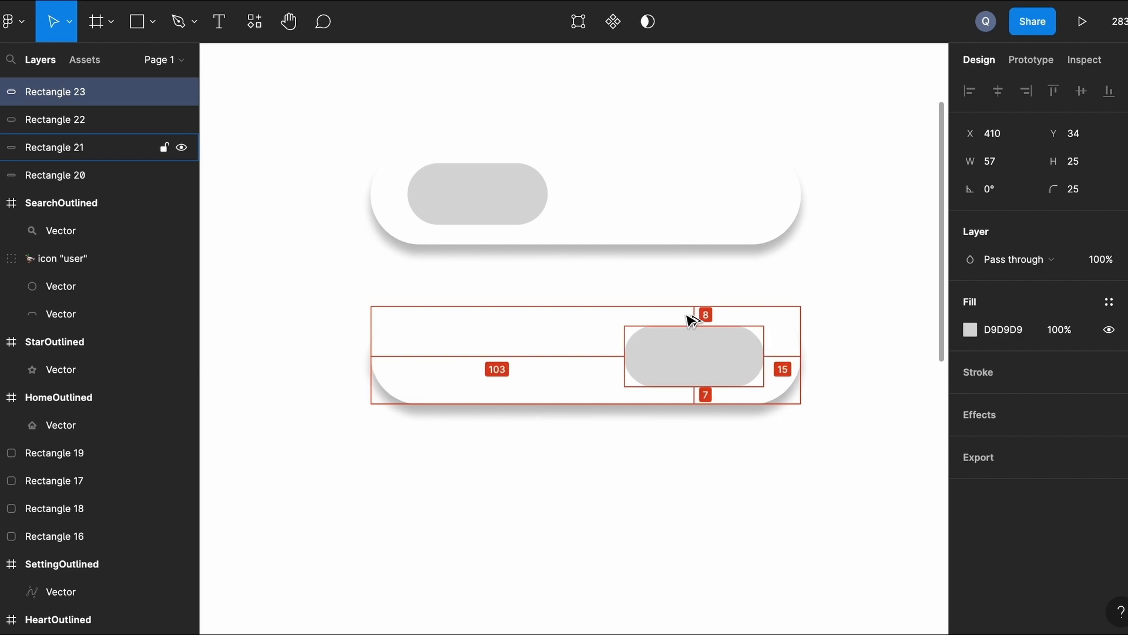
{"action": "left_click", "coordinate": [352, 282]}
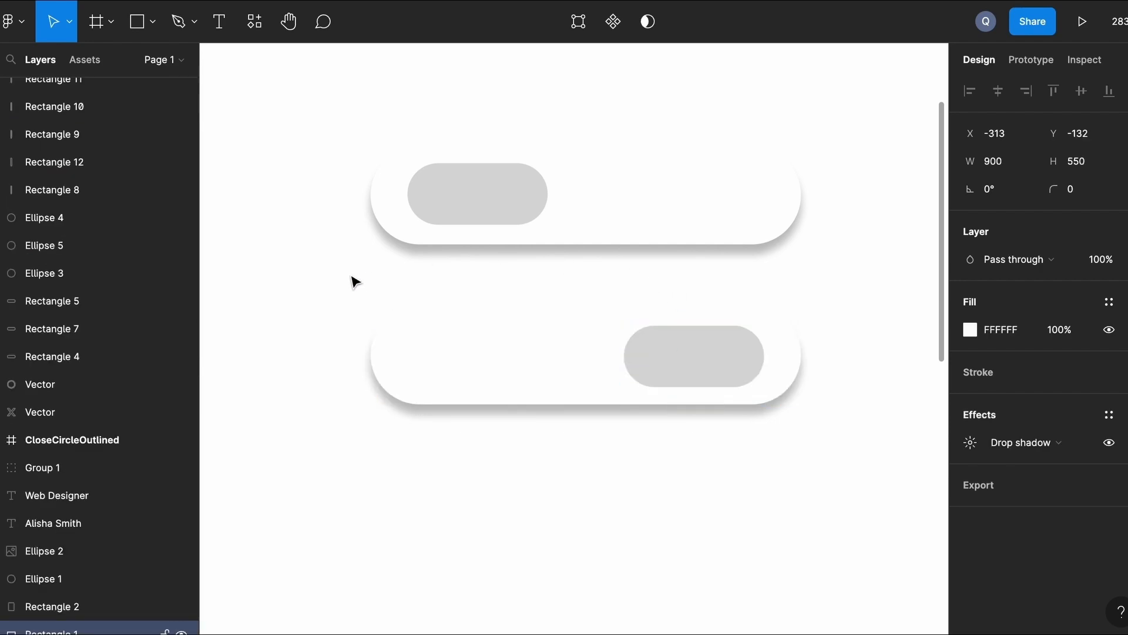
{"action": "left_click", "coordinate": [705, 363]}
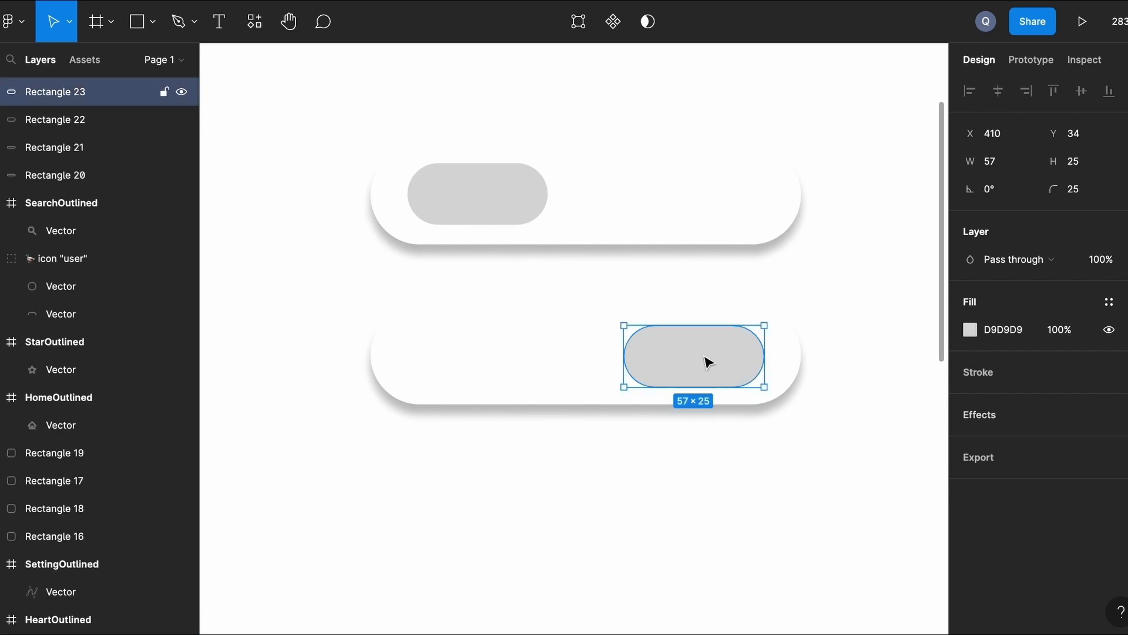
{"action": "key", "text": "alt+Up"}
{"action": "left_click", "coordinate": [294, 271]}
{"action": "scroll", "coordinate": [291, 270], "scroll_direction": "up", "scroll_amount": 3}
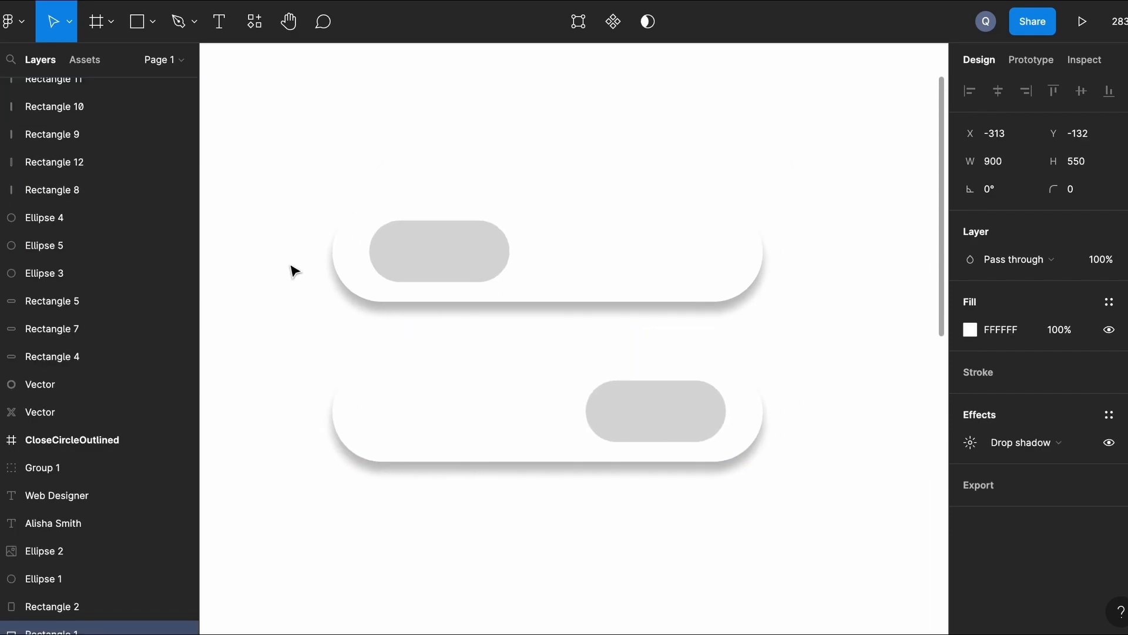
Make both knobs white with an inner shadow effect.
{"action": "left_click", "coordinate": [464, 265]}
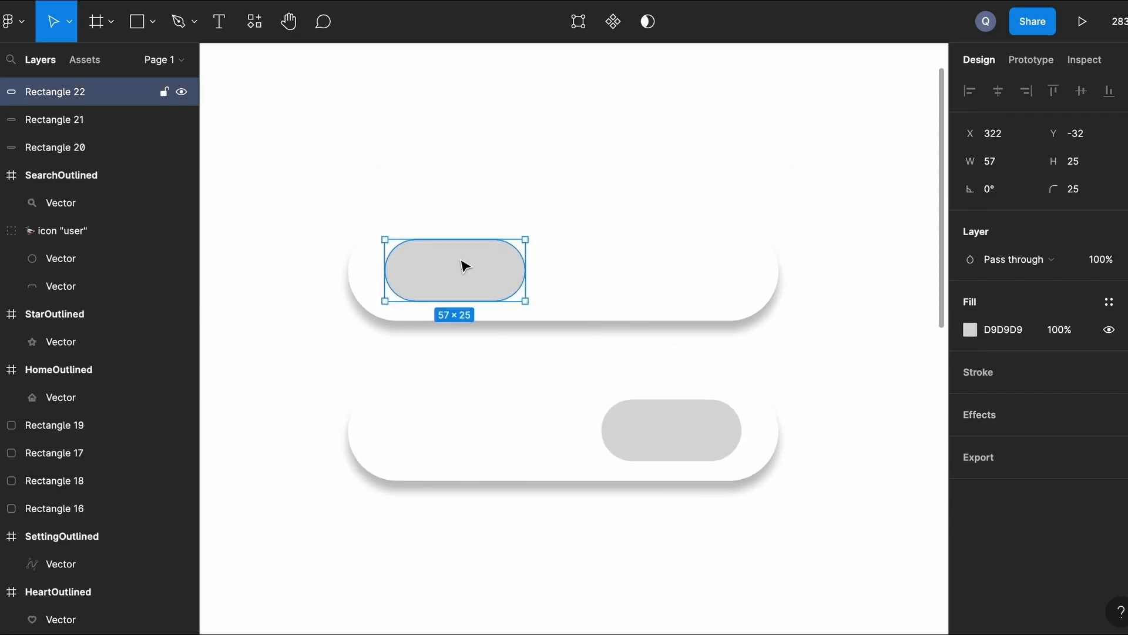
{"action": "left_click", "coordinate": [707, 435], "text": "shift"}
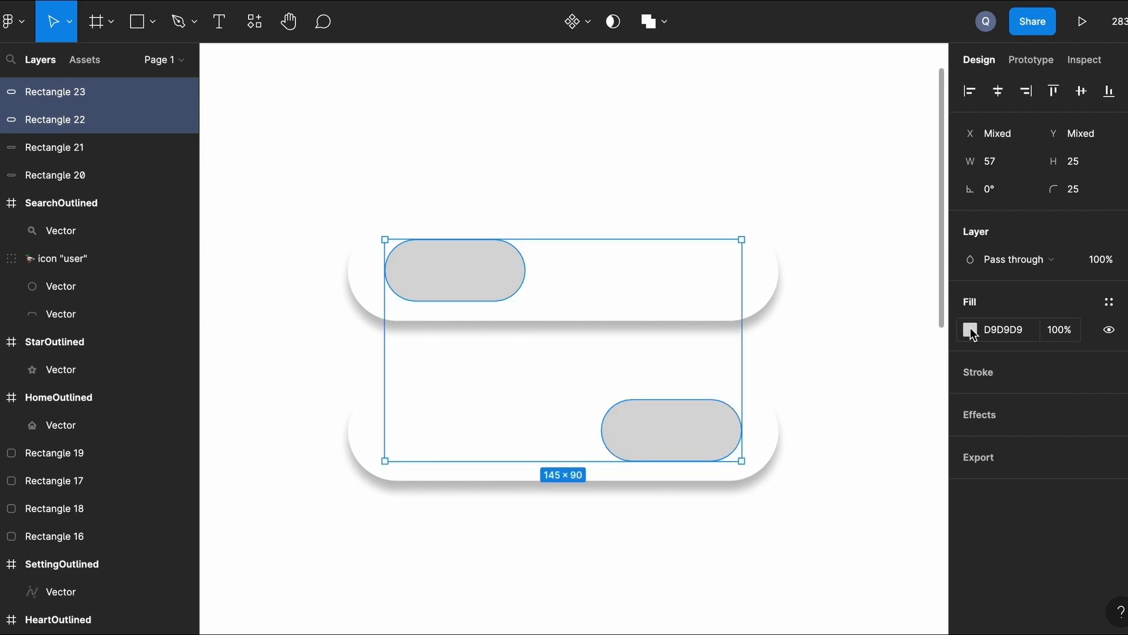
{"action": "left_click", "coordinate": [970, 329]}
{"action": "left_click", "coordinate": [783, 563]}
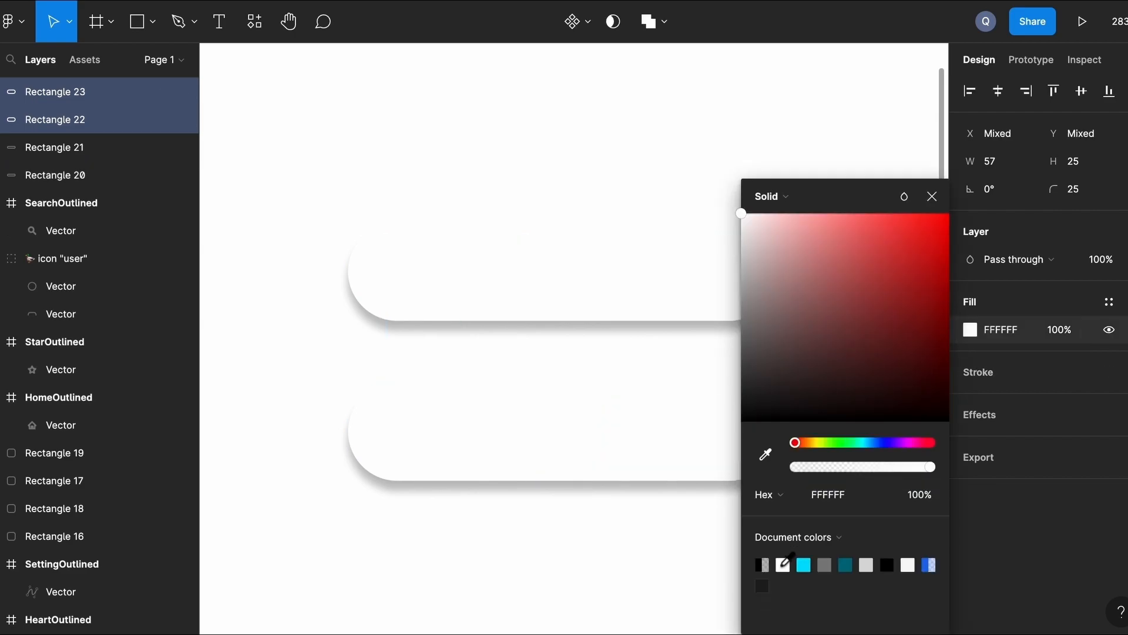
{"action": "left_click", "coordinate": [978, 414]}
{"action": "left_click", "coordinate": [978, 413]}
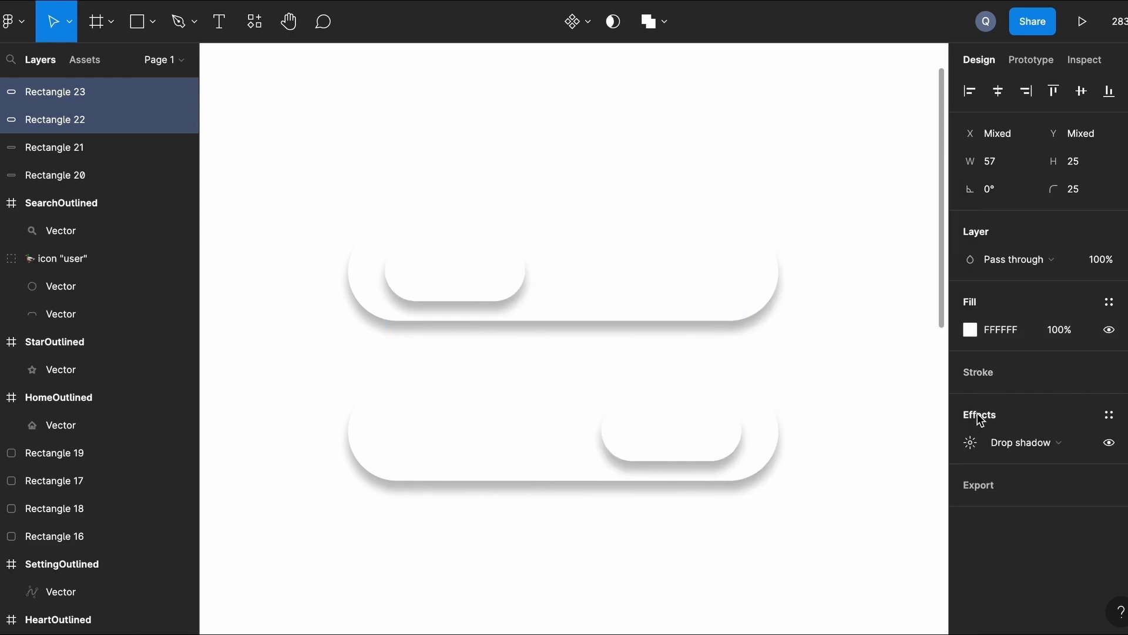
{"action": "left_click", "coordinate": [1027, 442]}
{"action": "left_click", "coordinate": [1034, 421]}
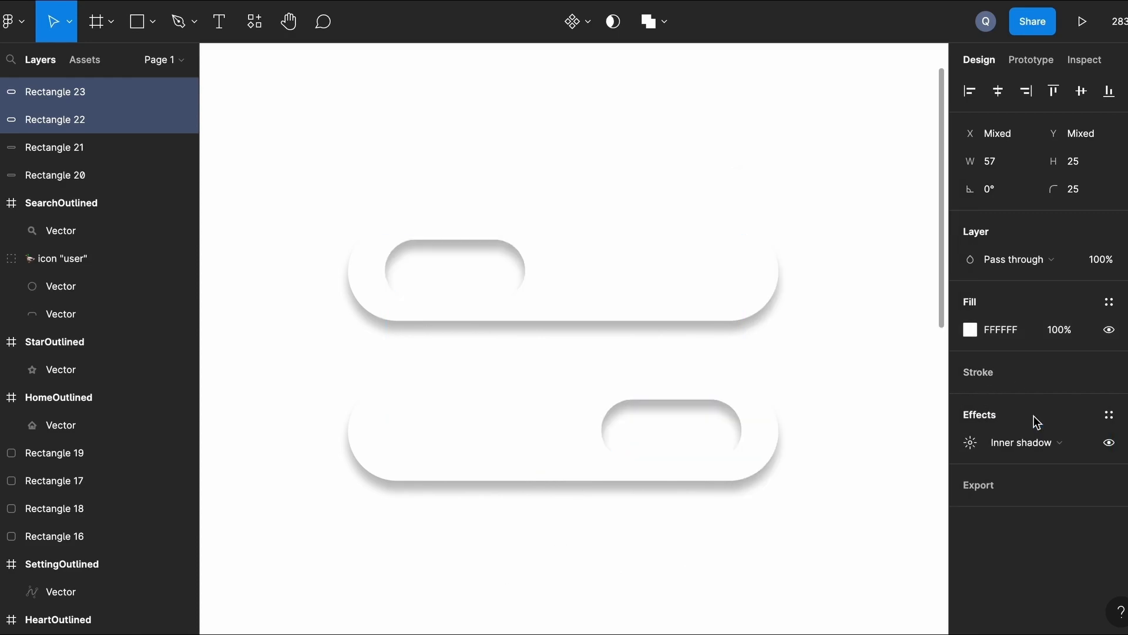
{"action": "left_click", "coordinate": [725, 578]}
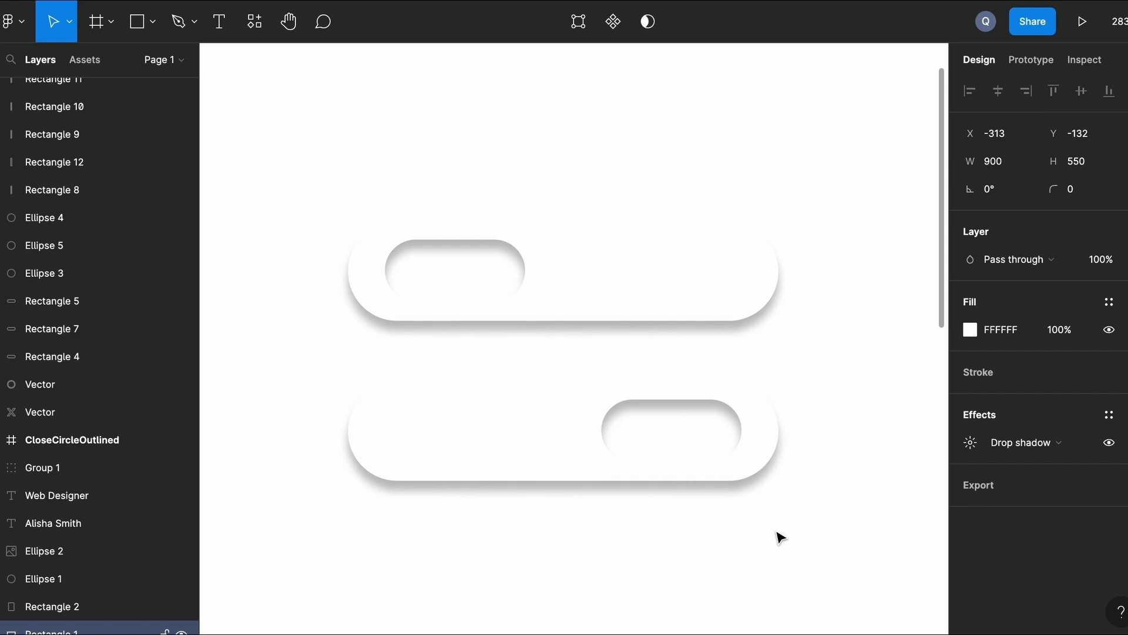
{"action": "scroll", "coordinate": [780, 537], "scroll_direction": "up", "scroll_amount": 1}
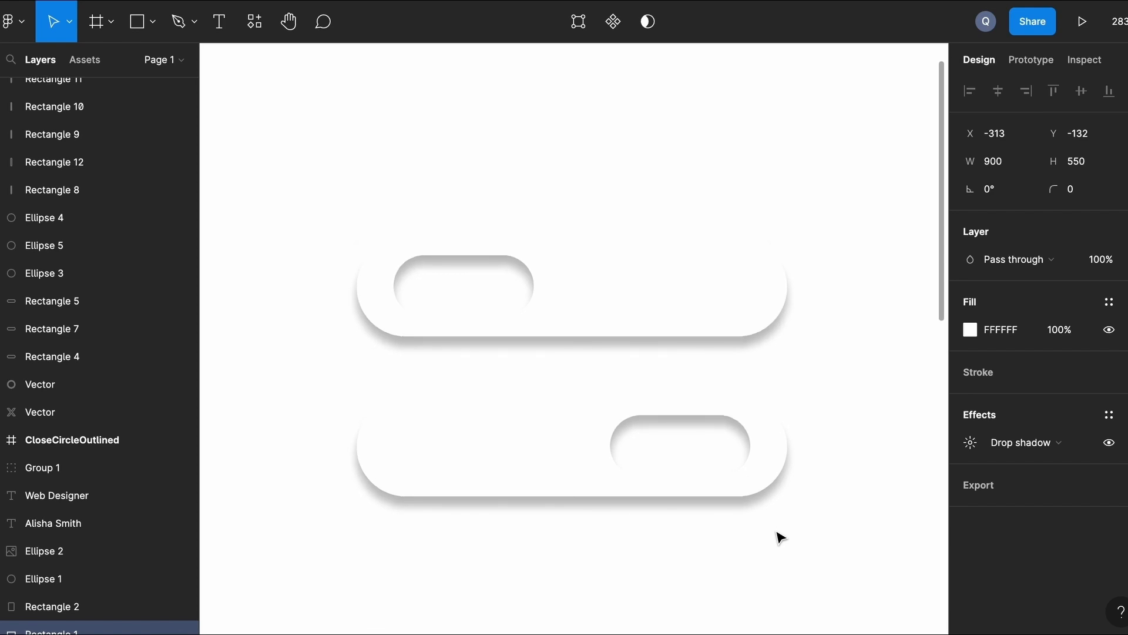
Add a second shadow to the upper toggle track at offset -4, -4 with blur 8.
{"action": "left_click", "coordinate": [641, 271]}
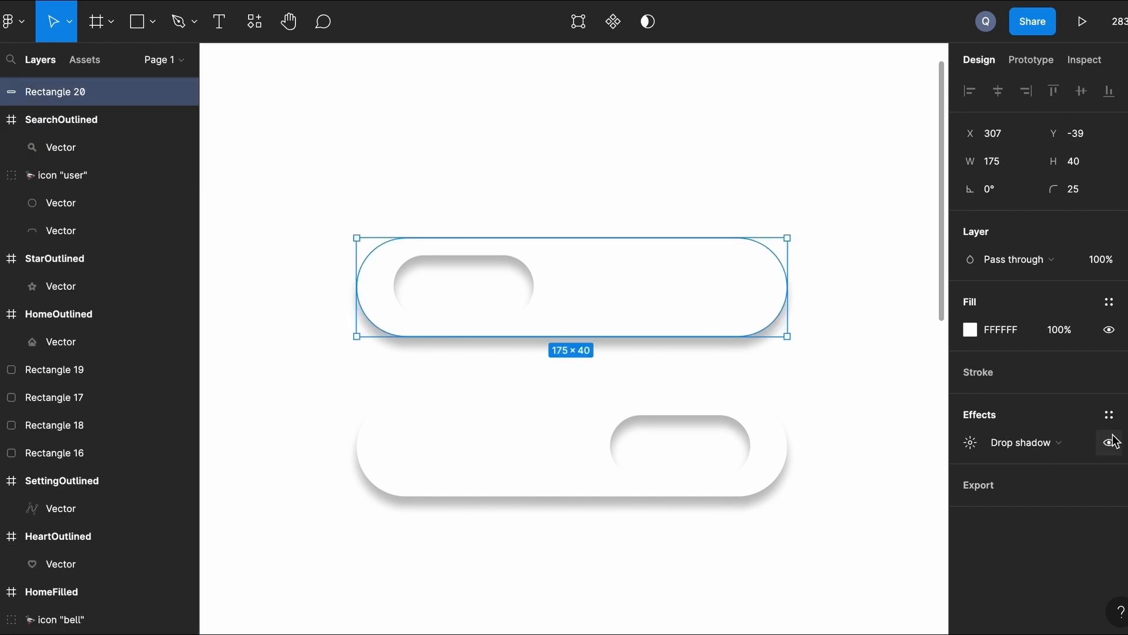
{"action": "left_click", "coordinate": [1124, 414]}
{"action": "left_click", "coordinate": [970, 470]}
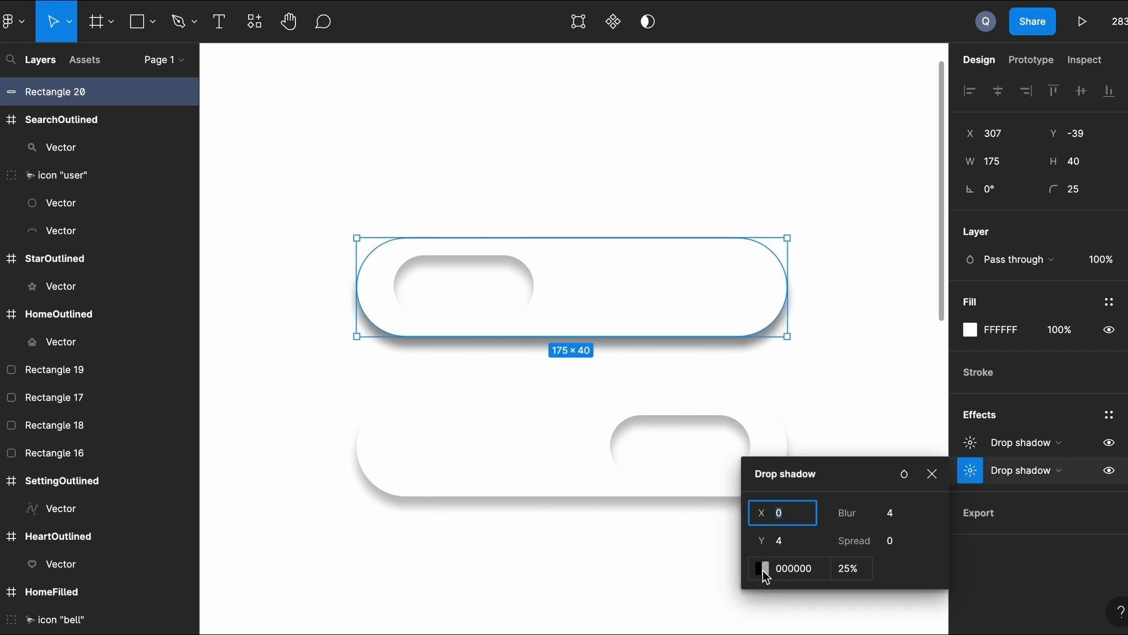
{"action": "type", "text": "-4"}
{"action": "left_click", "coordinate": [797, 547]}
{"action": "type", "text": "-4"}
{"action": "key", "text": "Return"}
{"action": "left_click", "coordinate": [898, 517]}
{"action": "key", "text": "BackSpace"}
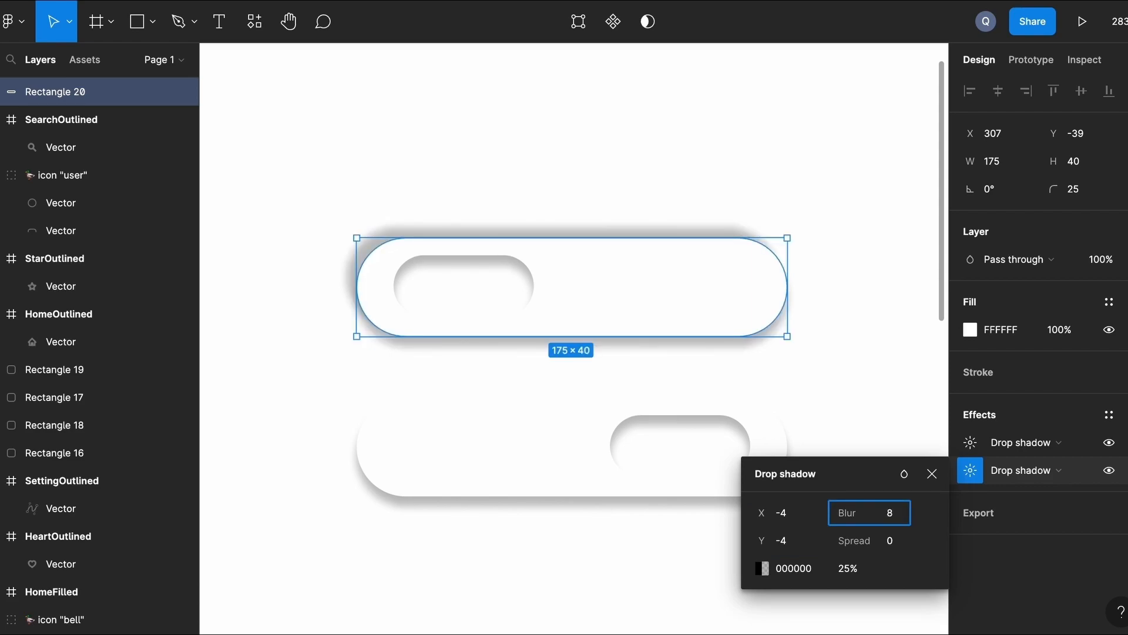
{"action": "type", "text": "827F7F"}
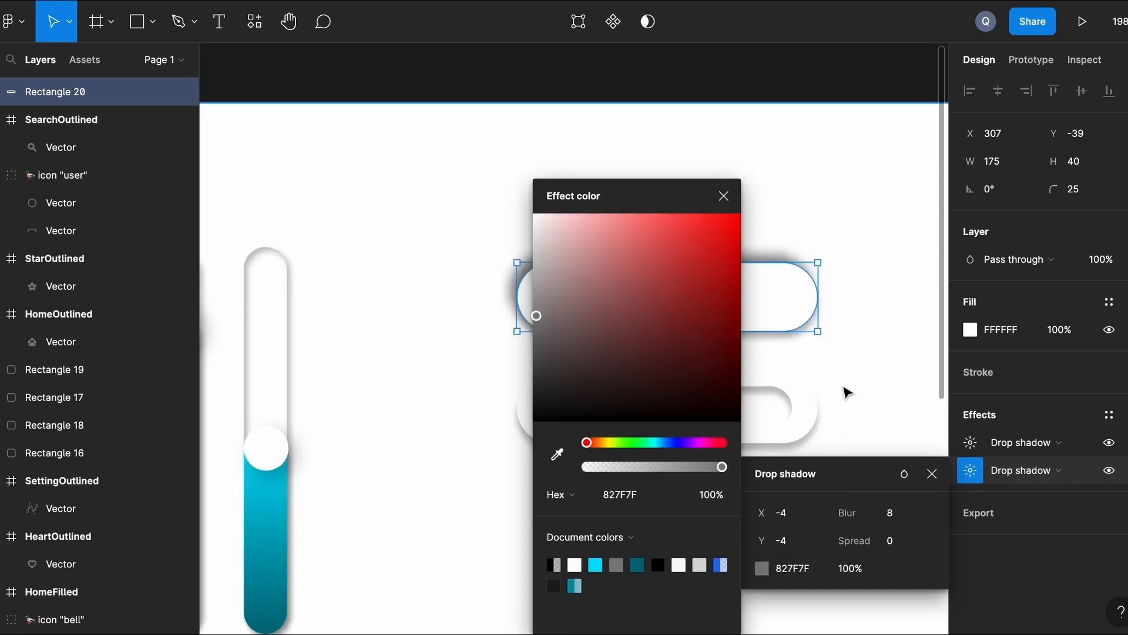
{"action": "left_click", "coordinate": [846, 392]}
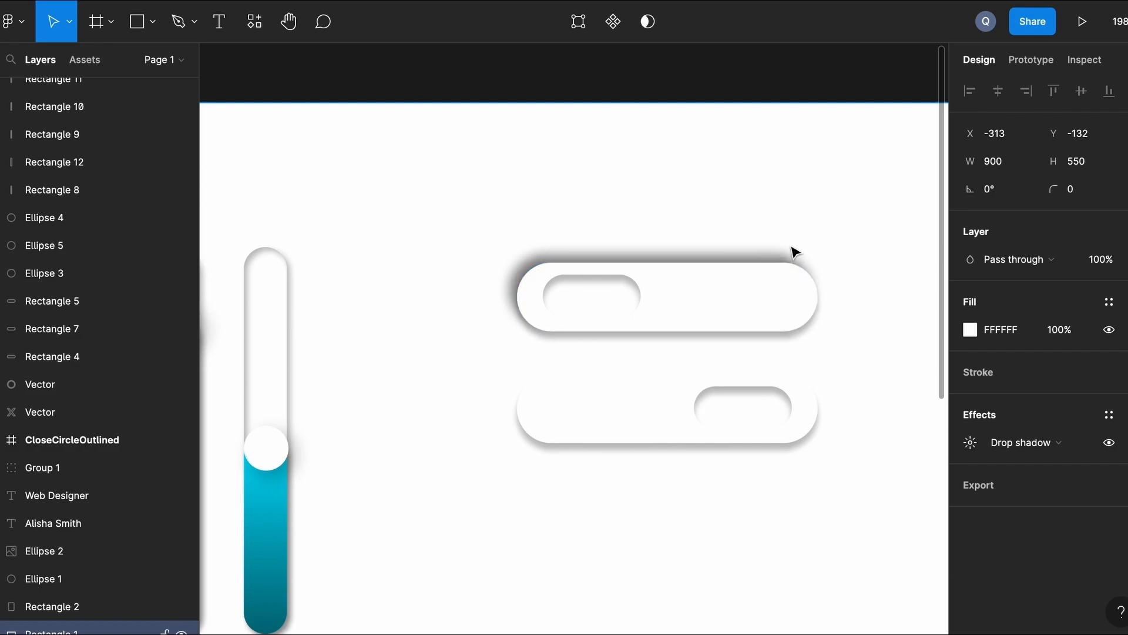
Change the upper track's second shadow to offset -2, -2 with blur 4.
{"action": "left_click", "coordinate": [723, 274]}
{"action": "left_click", "coordinate": [970, 470]}
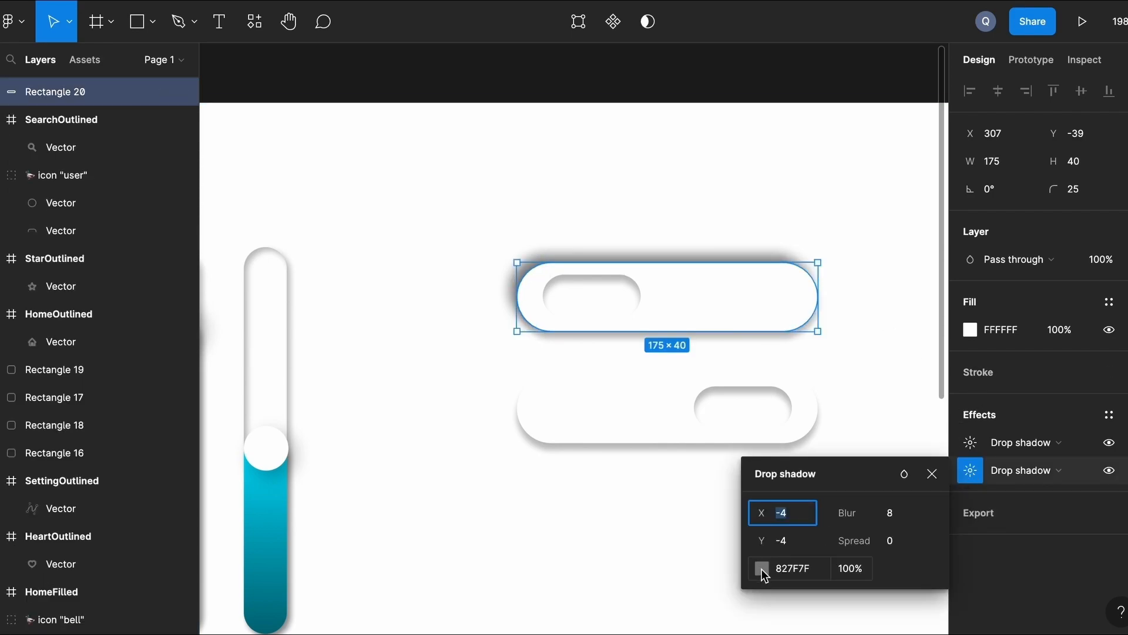
{"action": "type", "text": "-2"}
{"action": "left_click", "coordinate": [791, 544]}
{"action": "type", "text": "-2"}
{"action": "key", "text": "Return"}
{"action": "left_click", "coordinate": [897, 523]}
{"action": "type", "text": "4"}
{"action": "key", "text": "Return"}
{"action": "left_click", "coordinate": [886, 280]}
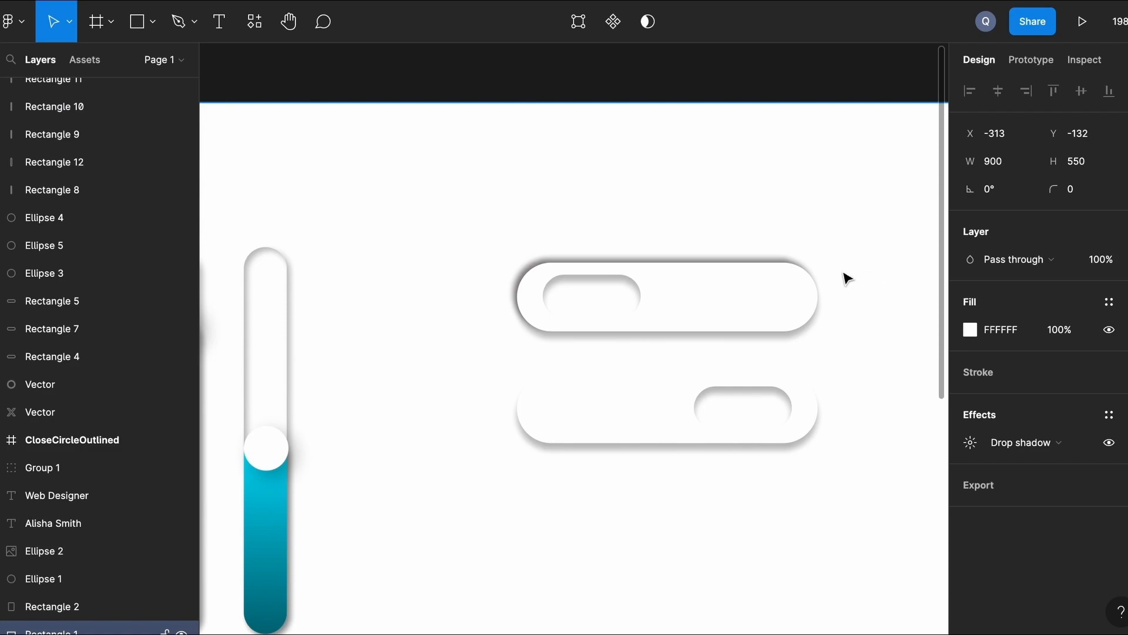
Raise the upper track's second shadow blur to 6.
{"action": "scroll", "coordinate": [847, 279], "scroll_direction": "up", "scroll_amount": 3}
{"action": "scroll", "coordinate": [854, 285], "scroll_direction": "down", "scroll_amount": 3}
{"action": "left_click", "coordinate": [710, 272]}
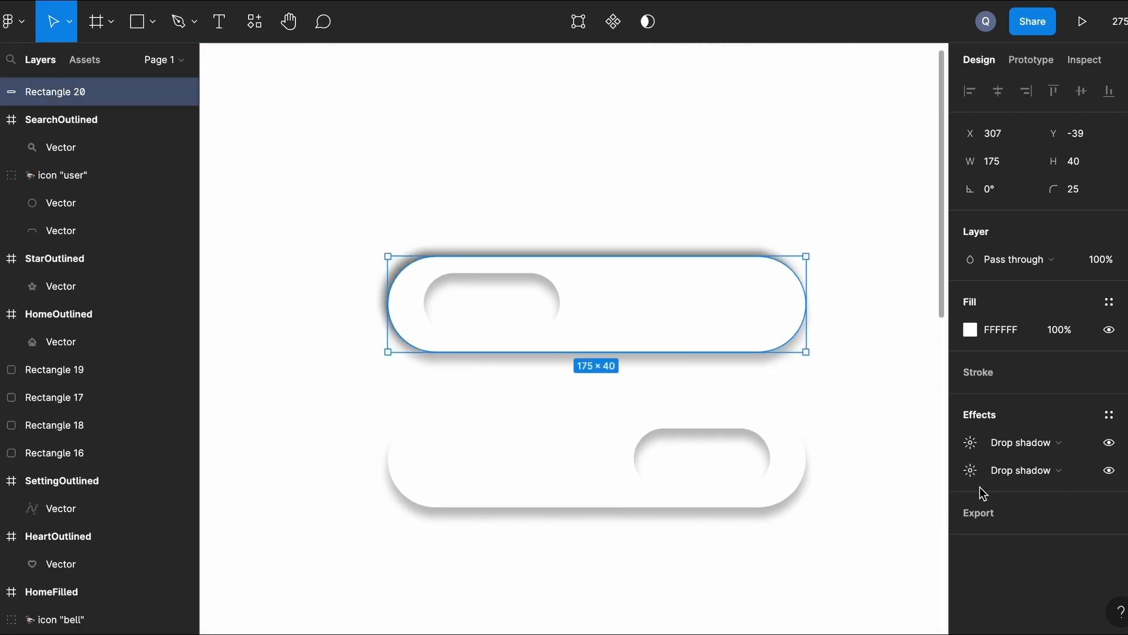
{"action": "left_click", "coordinate": [970, 471]}
{"action": "left_click", "coordinate": [897, 514]}
{"action": "type", "text": "6"}
{"action": "key", "text": "Return"}
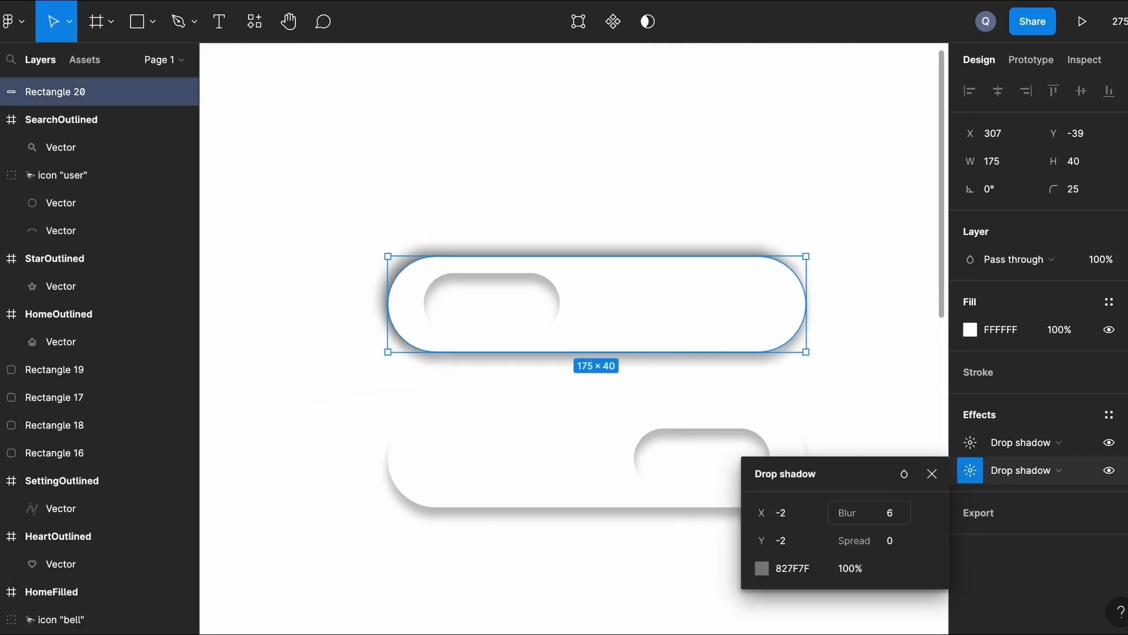
{"action": "left_click", "coordinate": [879, 316]}
{"action": "scroll", "coordinate": [883, 322], "scroll_direction": "down", "scroll_amount": 2}
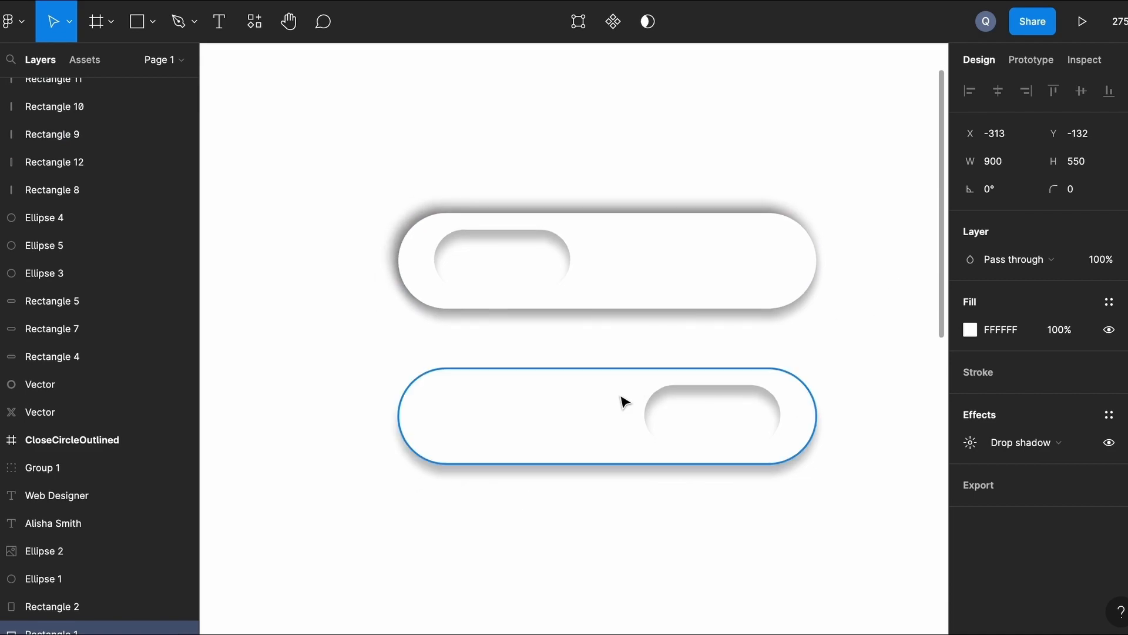
{"action": "left_click", "coordinate": [652, 411]}
Add a second drop shadow to the lower toggle track and recheck the upper track's shadow values.
{"action": "left_click", "coordinate": [1109, 415]}
{"action": "left_click", "coordinate": [970, 470]}
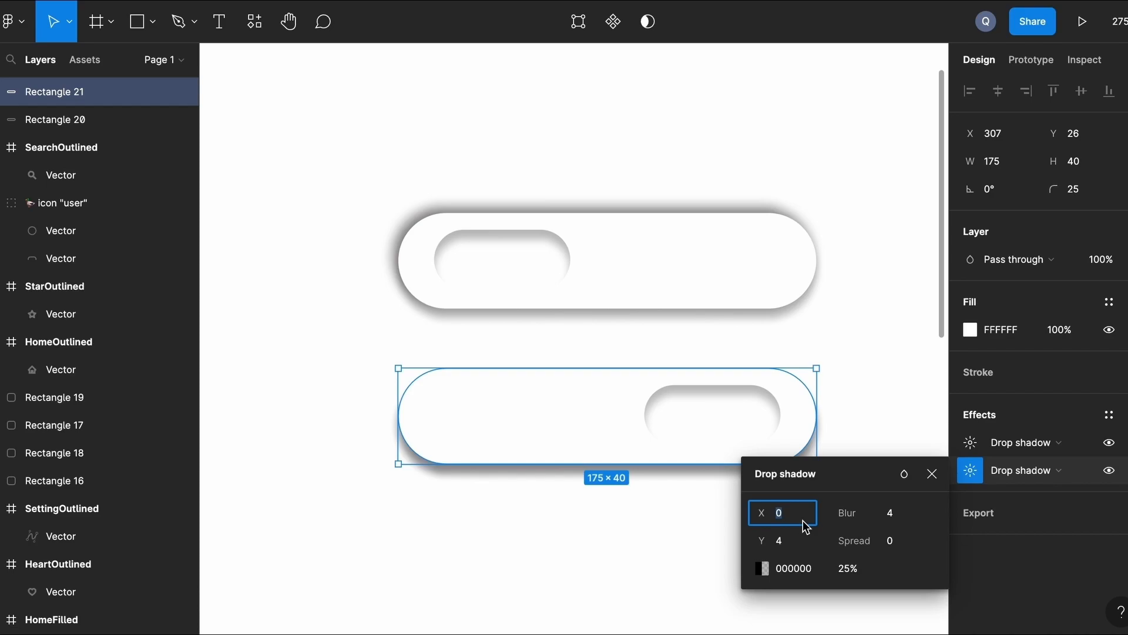
{"action": "left_click", "coordinate": [874, 285]}
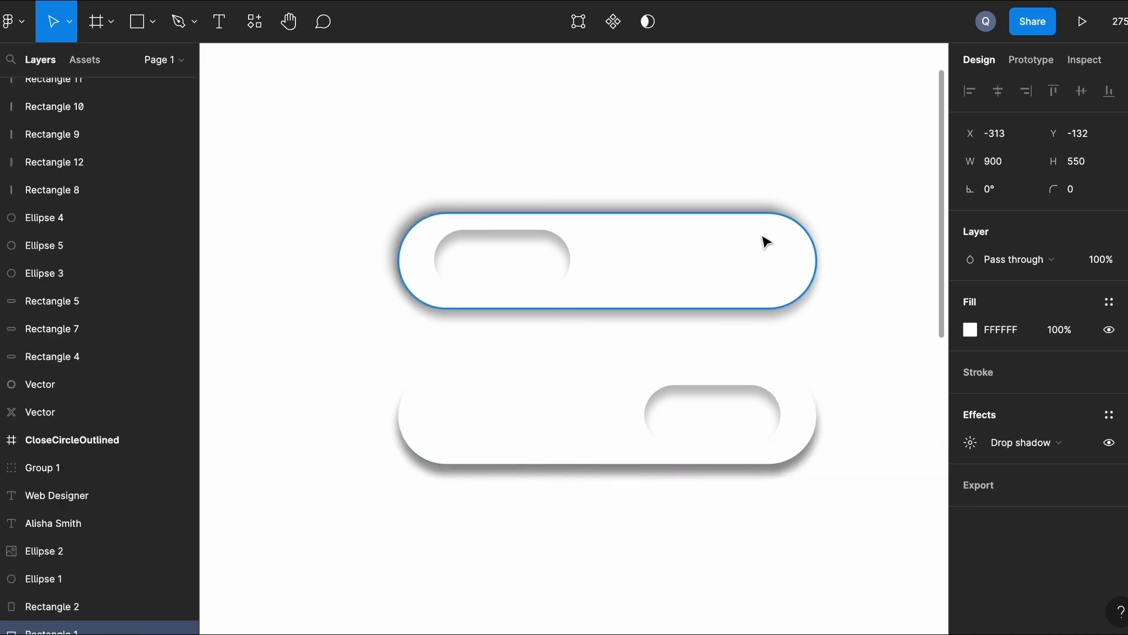
{"action": "left_click", "coordinate": [763, 241]}
{"action": "left_click", "coordinate": [970, 470]}
{"action": "left_click", "coordinate": [887, 368]}
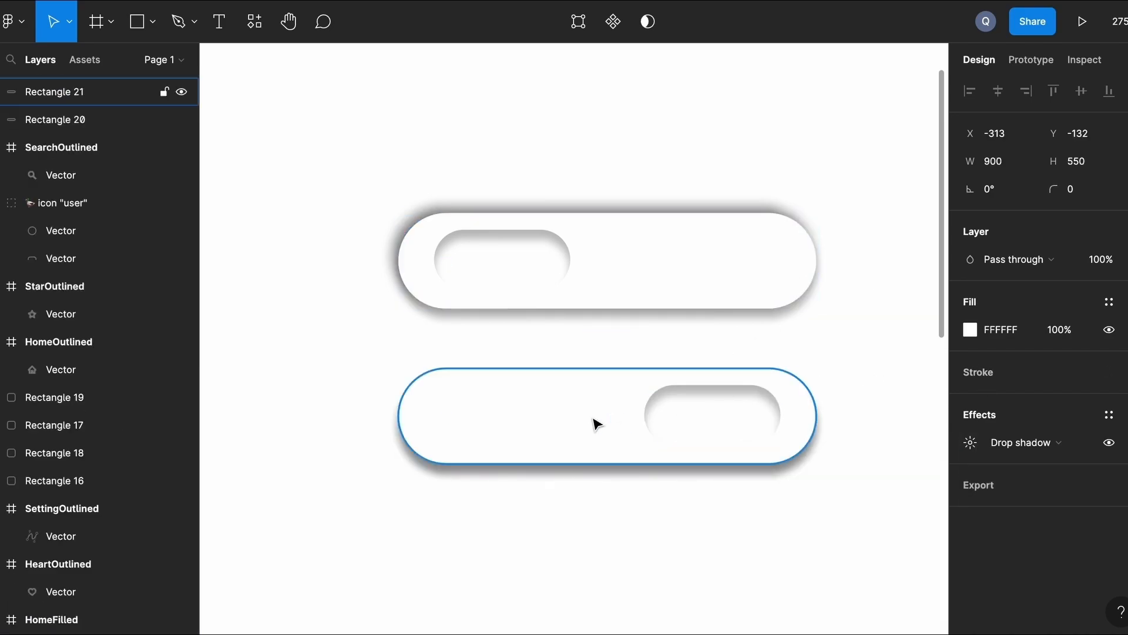
Set the lower track's first shadow offset to -2, -2.
{"action": "left_click", "coordinate": [594, 421]}
{"action": "left_click", "coordinate": [970, 470]}
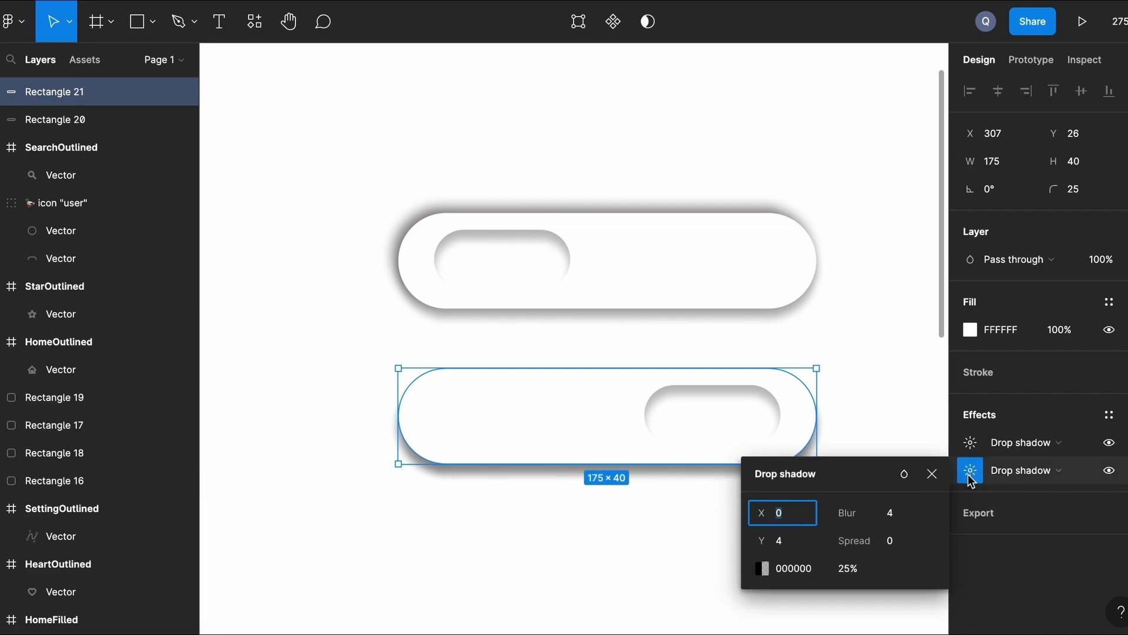
{"action": "left_click", "coordinate": [971, 444]}
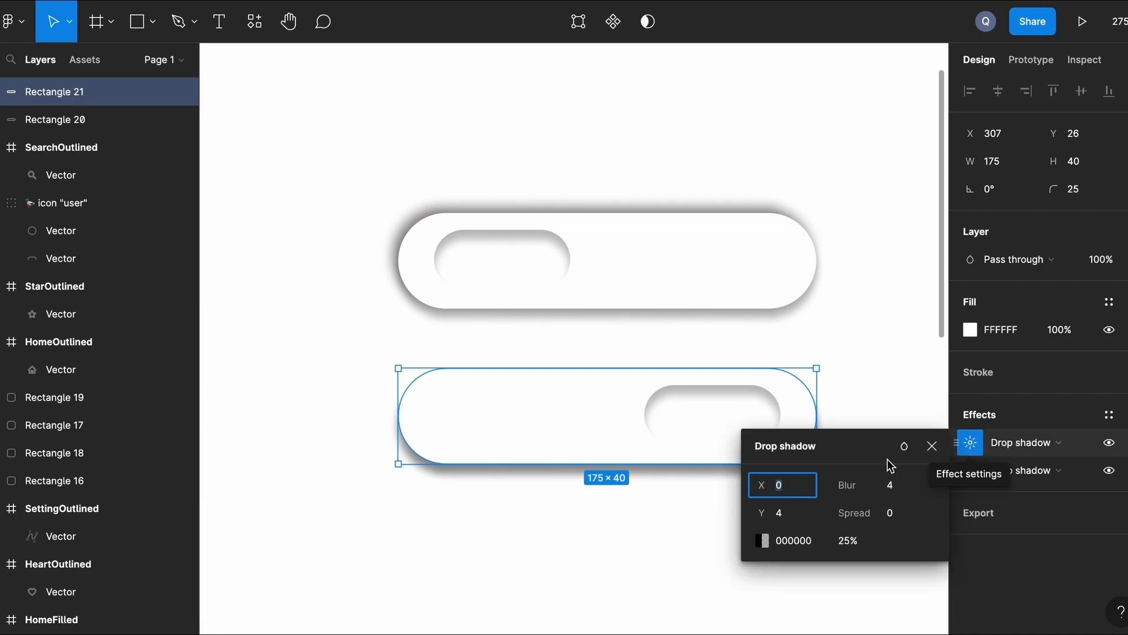
{"action": "type", "text": "-2"}
{"action": "key", "text": "Return"}
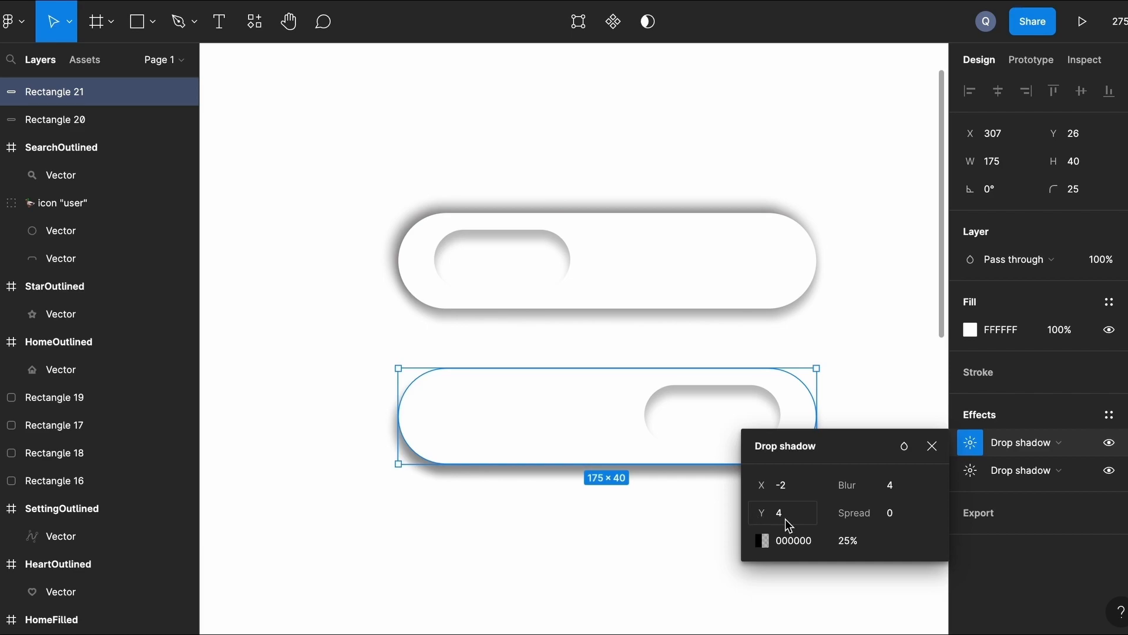
{"action": "left_click", "coordinate": [899, 491]}
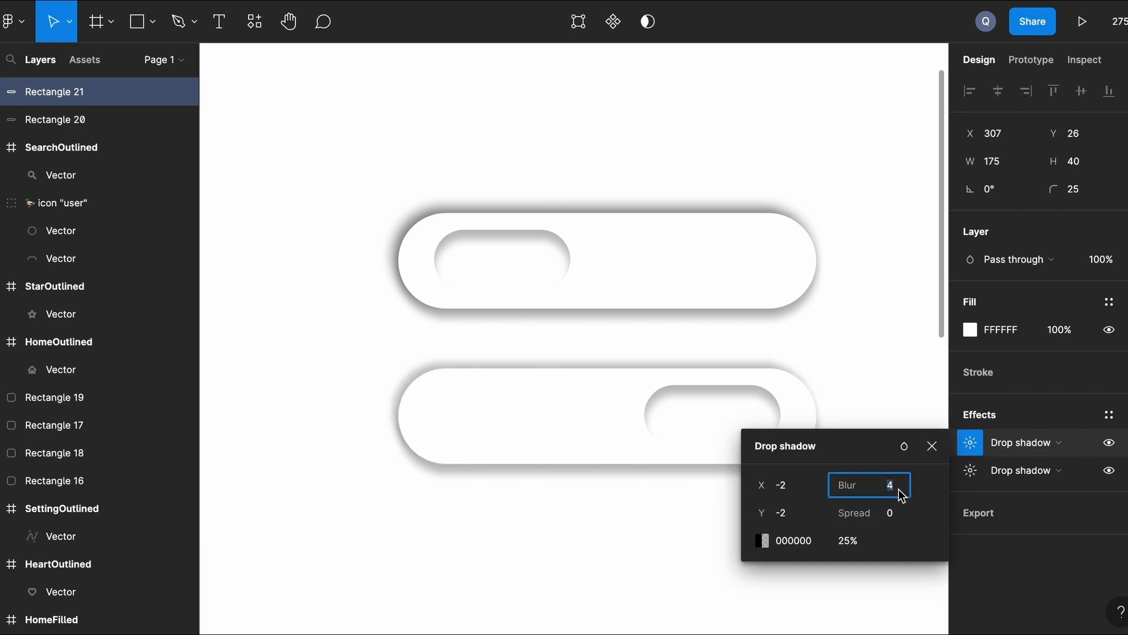
{"action": "left_click", "coordinate": [895, 339]}
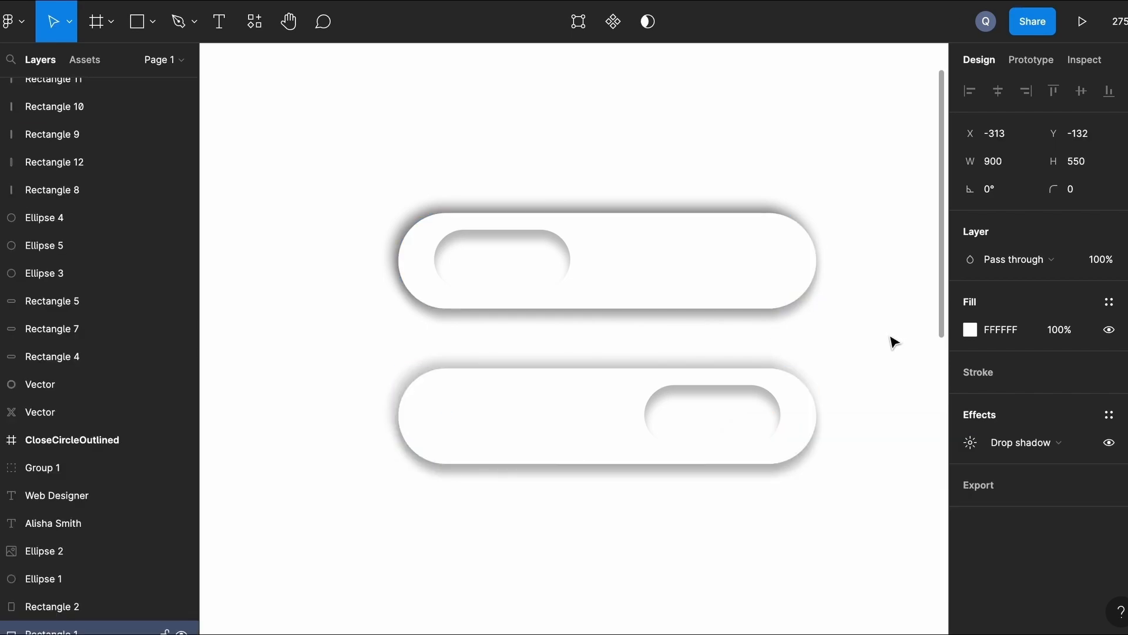
{"action": "scroll", "coordinate": [893, 341], "scroll_direction": "up", "scroll_amount": 1}
{"action": "scroll", "coordinate": [893, 341], "scroll_direction": "right", "scroll_amount": 1}
{"action": "scroll", "coordinate": [894, 342], "scroll_direction": "left", "scroll_amount": 1}
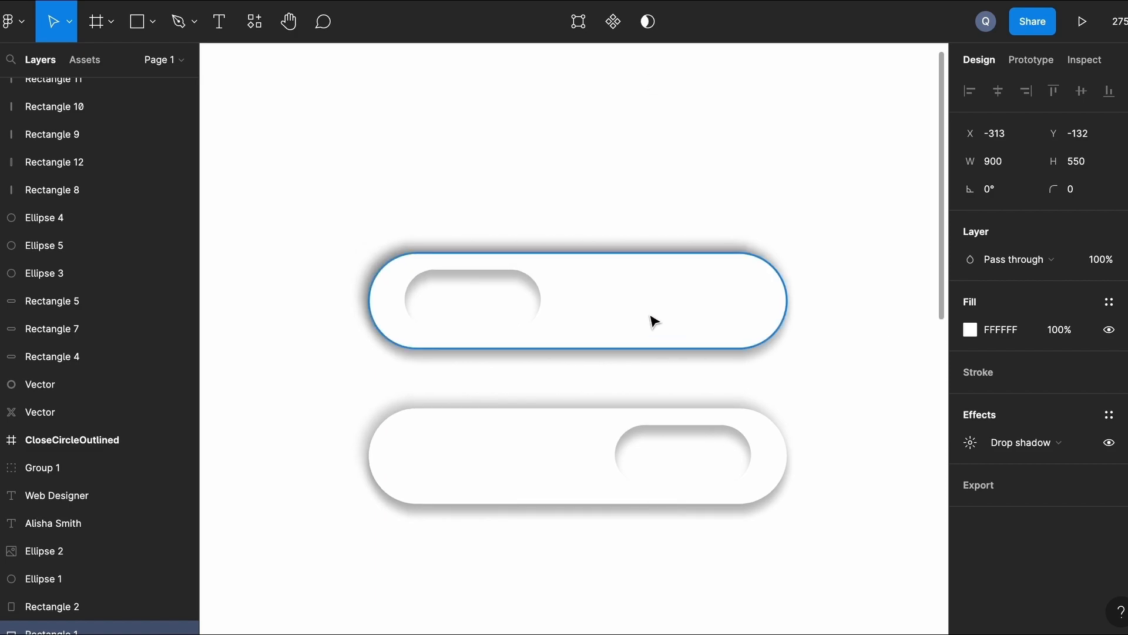
{"action": "left_click", "coordinate": [501, 294]}
Give the upper small knob a second inner shadow at offset -2, -2.
{"action": "left_click", "coordinate": [1127, 415]}
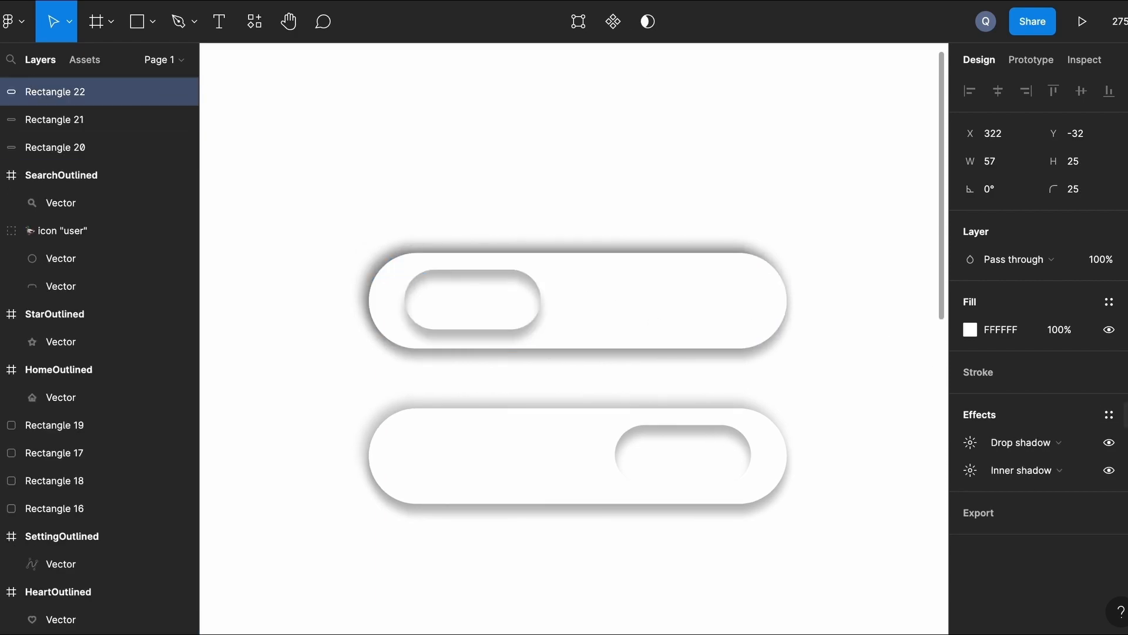
{"action": "left_click", "coordinate": [1026, 443]}
{"action": "left_click", "coordinate": [1023, 421]}
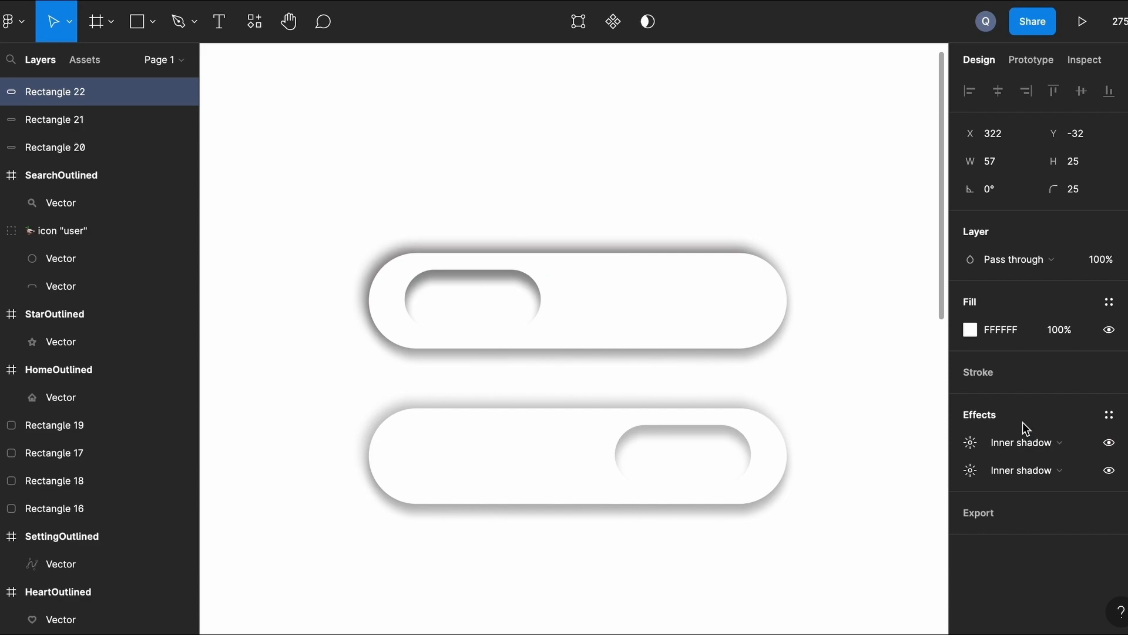
{"action": "left_click", "coordinate": [972, 447]}
{"action": "left_click", "coordinate": [802, 485]}
{"action": "type", "text": "-2"}
{"action": "left_click", "coordinate": [795, 516]}
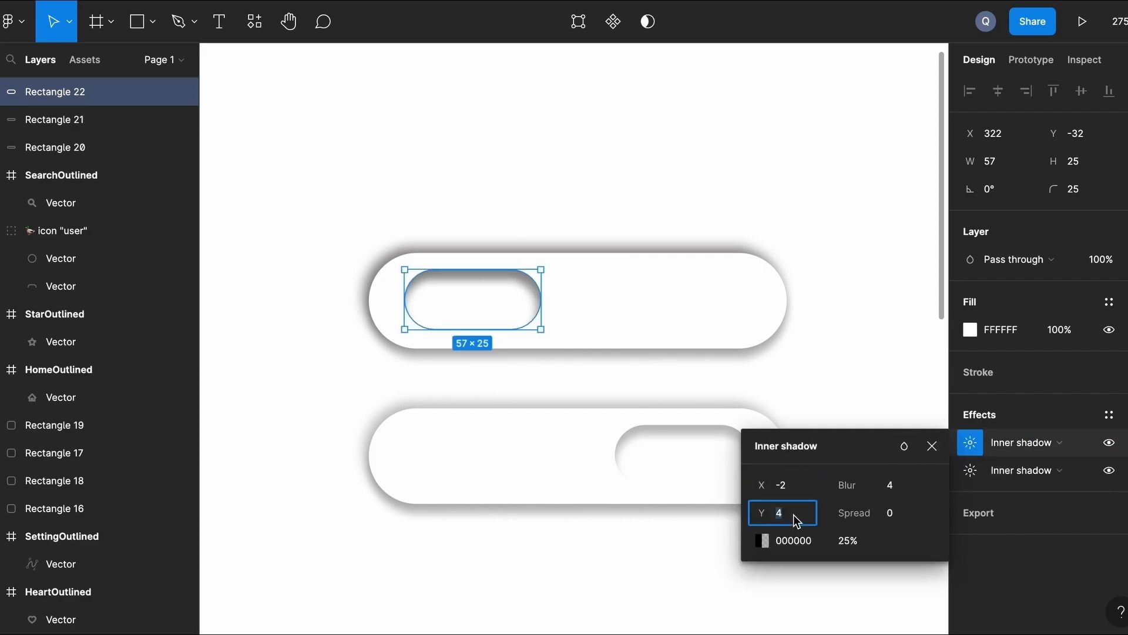
{"action": "type", "text": "-2"}
{"action": "key", "text": "Return"}
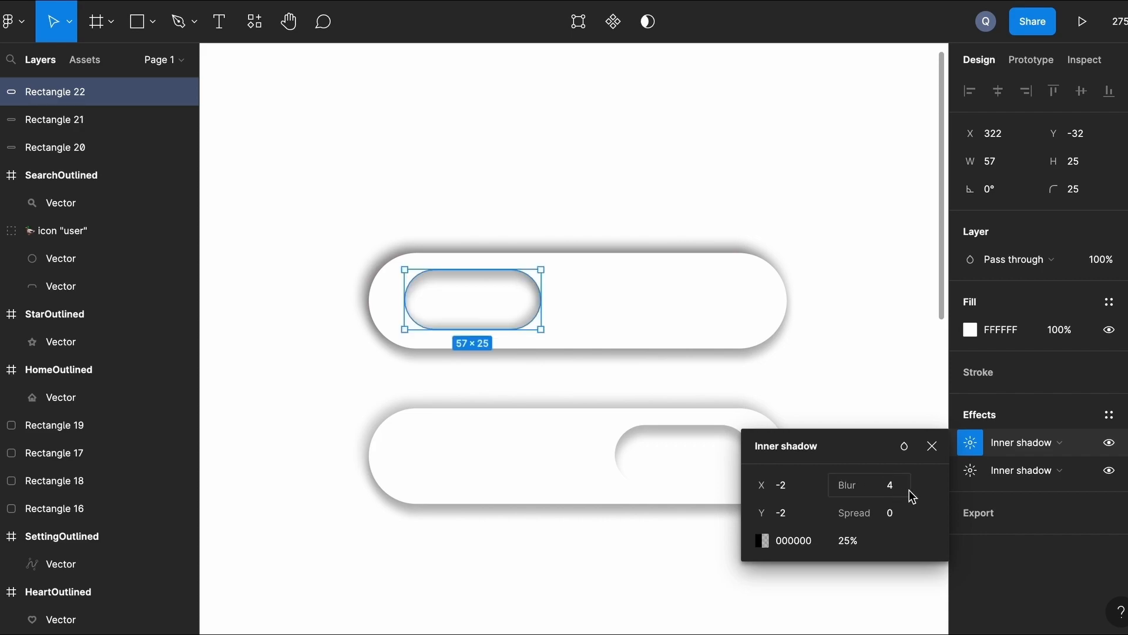
{"action": "left_click", "coordinate": [741, 607]}
Give the lower small knob the same second inner shadow at -2, -2.
{"action": "left_click", "coordinate": [719, 445]}
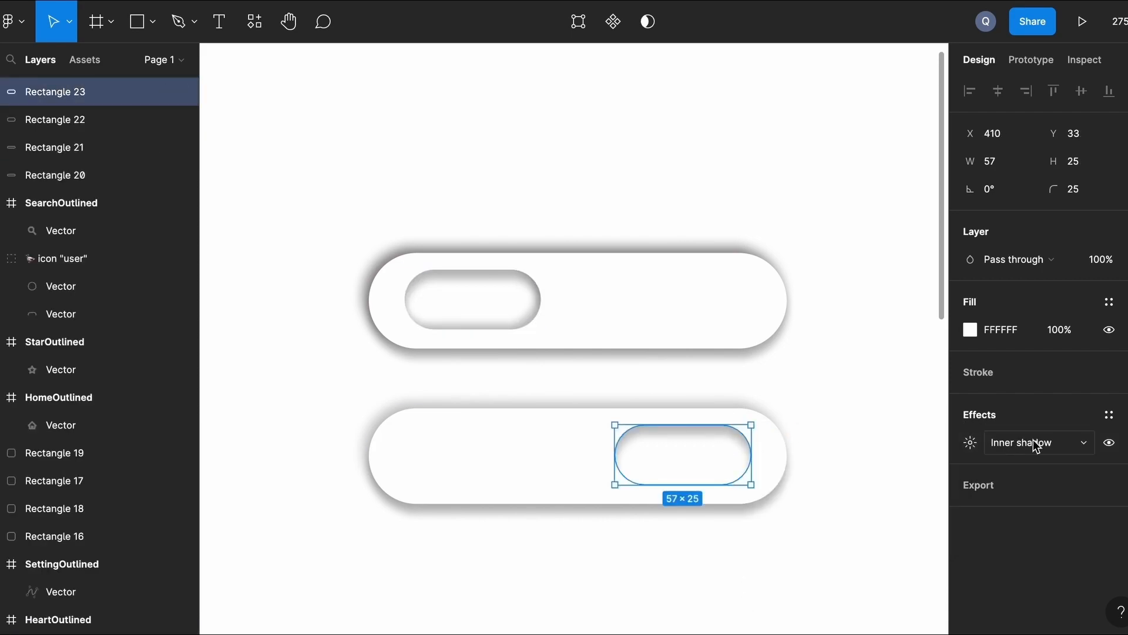
{"action": "left_click", "coordinate": [1127, 415]}
{"action": "left_click", "coordinate": [1012, 447]}
{"action": "left_click", "coordinate": [1013, 421]}
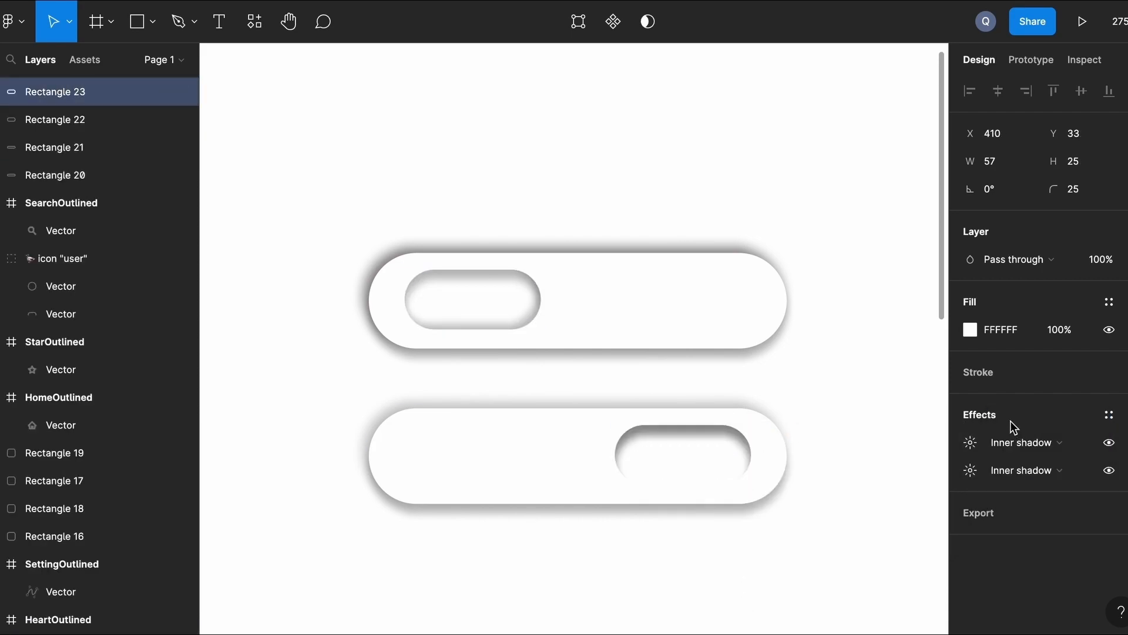
{"action": "left_click", "coordinate": [970, 443]}
{"action": "left_click", "coordinate": [797, 488]}
{"action": "type", "text": "-2"}
{"action": "left_click", "coordinate": [788, 515]}
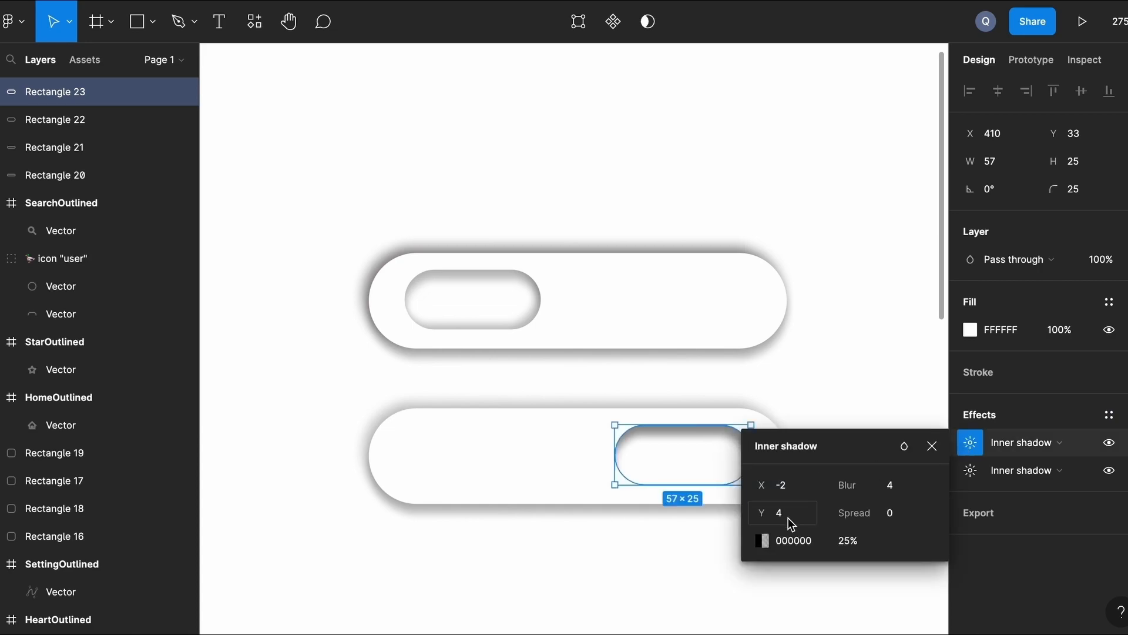
{"action": "type", "text": "-2"}
{"action": "left_click", "coordinate": [627, 560]}
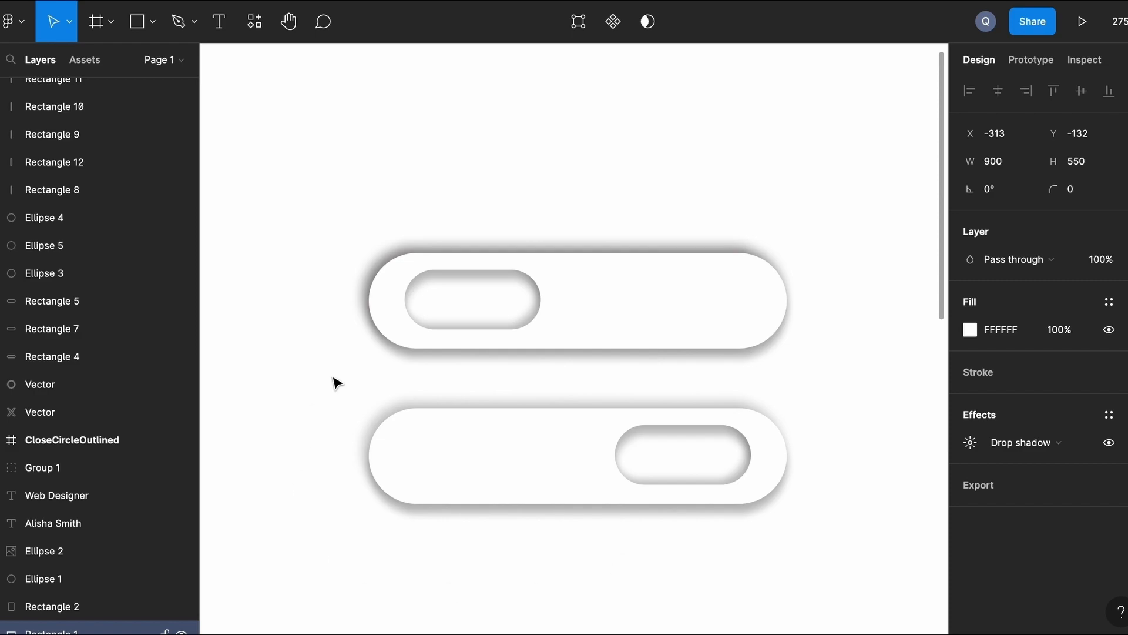
Add a 'Closed' text label inside the upper toggle's inner pill.
{"action": "scroll", "coordinate": [441, 300], "scroll_direction": "up", "scroll_amount": 3}
{"action": "key", "text": "t"}
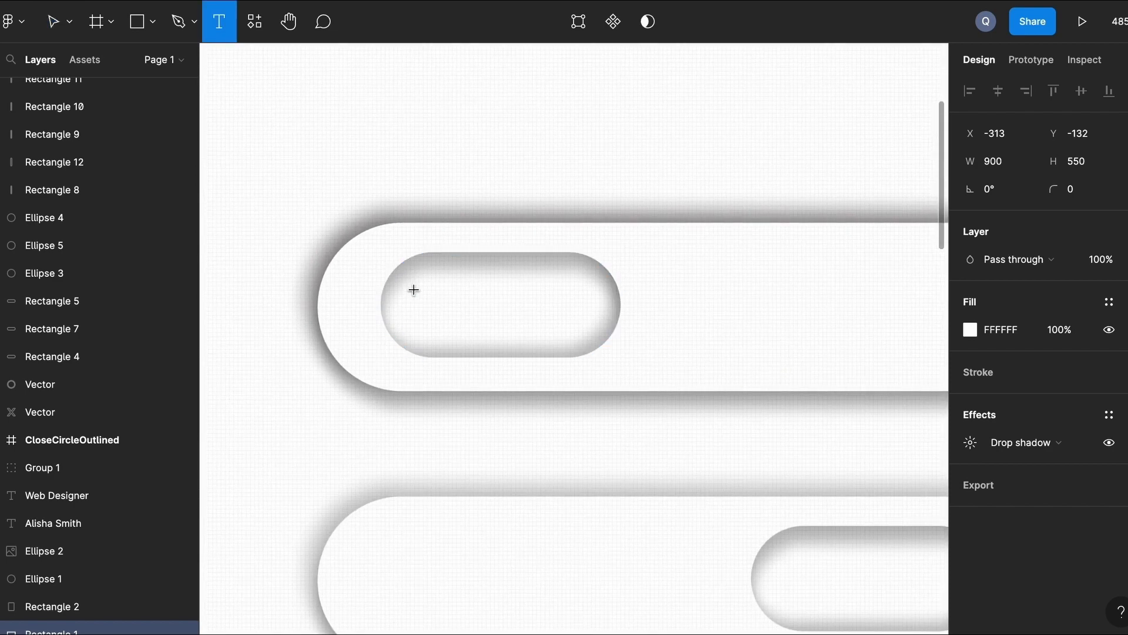
{"action": "left_click", "coordinate": [414, 290]}
{"action": "type", "text": "Closed"}
{"action": "key", "text": "Escape"}
{"action": "key", "text": "Escape"}
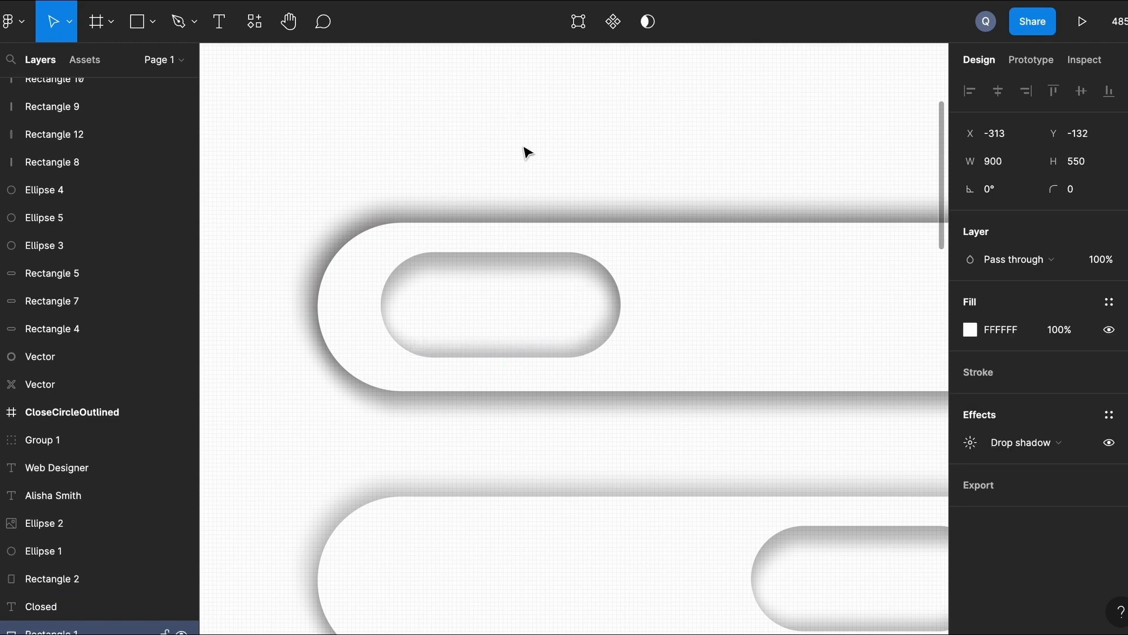
Select the hidden white Closed text behind the upper pill.
{"action": "left_click", "coordinate": [494, 317]}
{"action": "scroll", "coordinate": [493, 317], "scroll_direction": "up", "scroll_amount": 1}
{"action": "scroll", "coordinate": [493, 317], "scroll_direction": "up", "scroll_amount": 1}
{"action": "left_click", "coordinate": [325, 161]}
{"action": "left_click", "coordinate": [403, 221]}
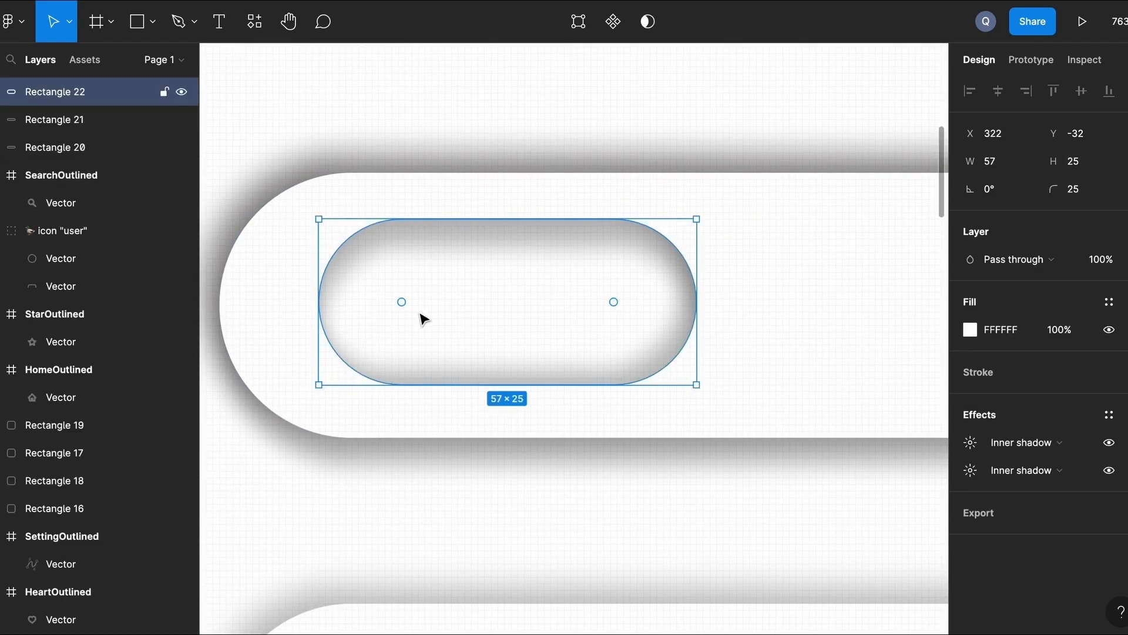
{"action": "key", "text": "Tab"}
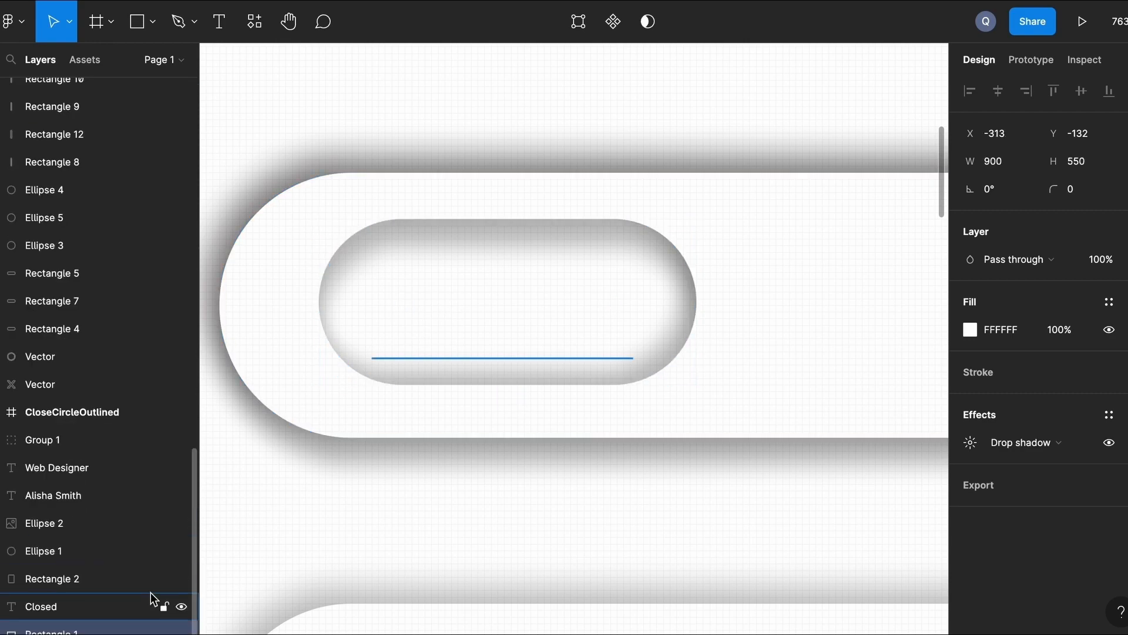
{"action": "left_click", "coordinate": [113, 610]}
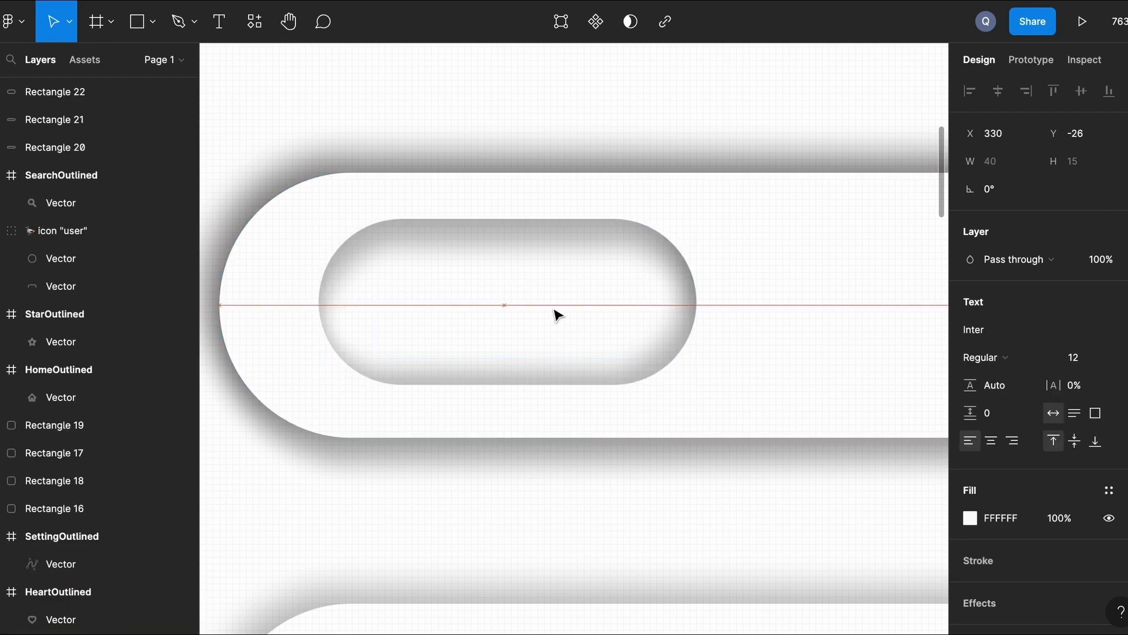
Bring the Closed text in front of the pill and fill it grey.
{"action": "right_click", "coordinate": [527, 312]}
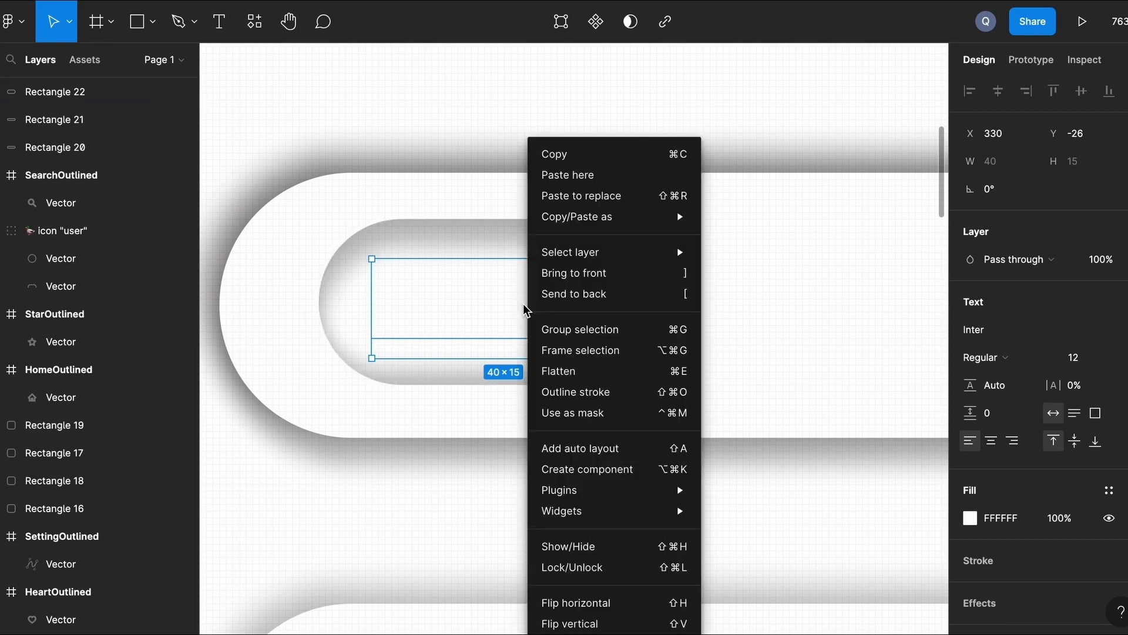
{"action": "left_click", "coordinate": [574, 274]}
{"action": "left_click", "coordinate": [970, 517]}
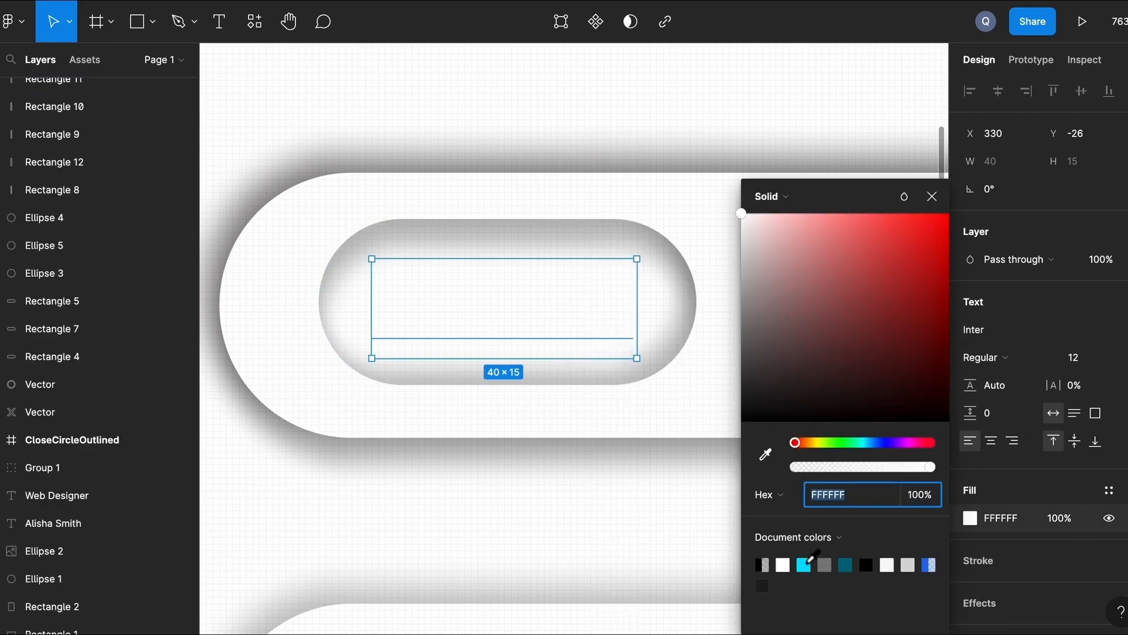
{"action": "left_click", "coordinate": [824, 565]}
{"action": "left_click", "coordinate": [647, 524]}
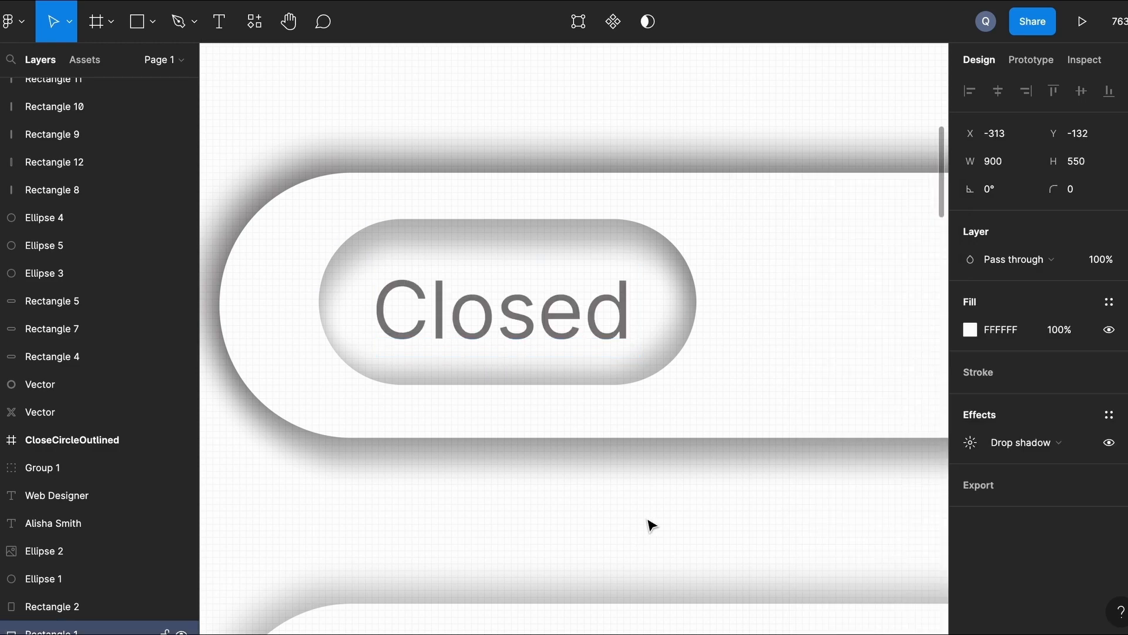
{"action": "left_click", "coordinate": [516, 322]}
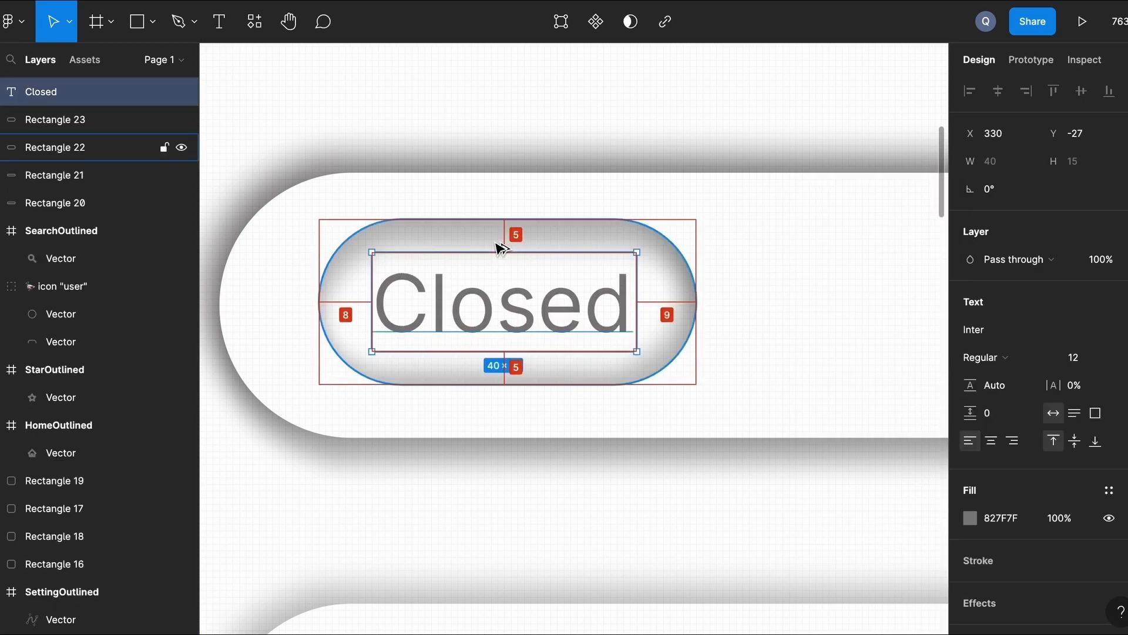
{"action": "left_click", "coordinate": [761, 504]}
Copy the Closed label into the lower toggle and nudge it up one unit.
{"action": "scroll", "coordinate": [761, 504], "scroll_direction": "down", "scroll_amount": 3}
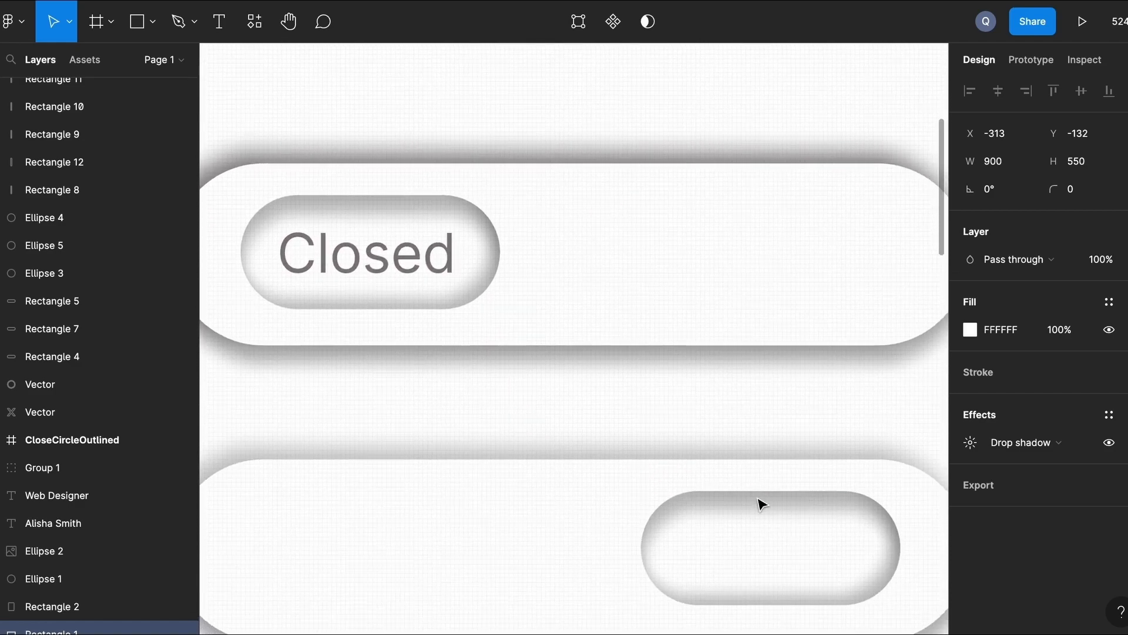
{"action": "scroll", "coordinate": [579, 456], "scroll_direction": "left", "scroll_amount": 2}
{"action": "left_click", "coordinate": [472, 253]}
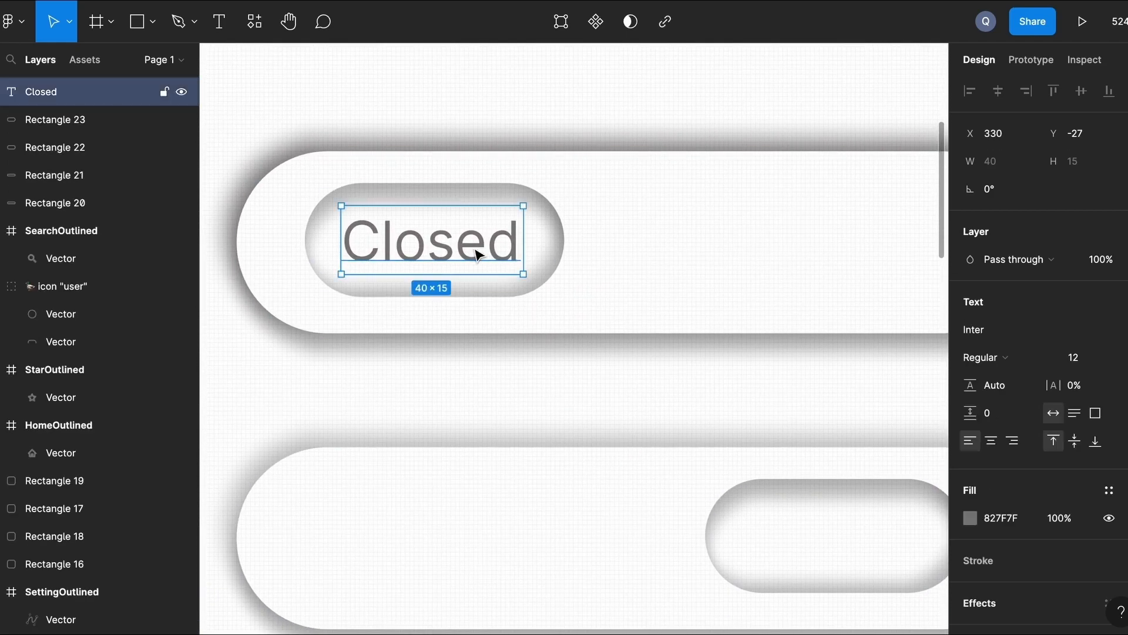
{"action": "left_click_drag", "start_coordinate": [446, 252], "coordinate": [446, 553]}
{"action": "scroll", "coordinate": [445, 554], "scroll_direction": "down", "scroll_amount": 2}
{"action": "scroll", "coordinate": [446, 554], "scroll_direction": "up", "scroll_amount": 1}
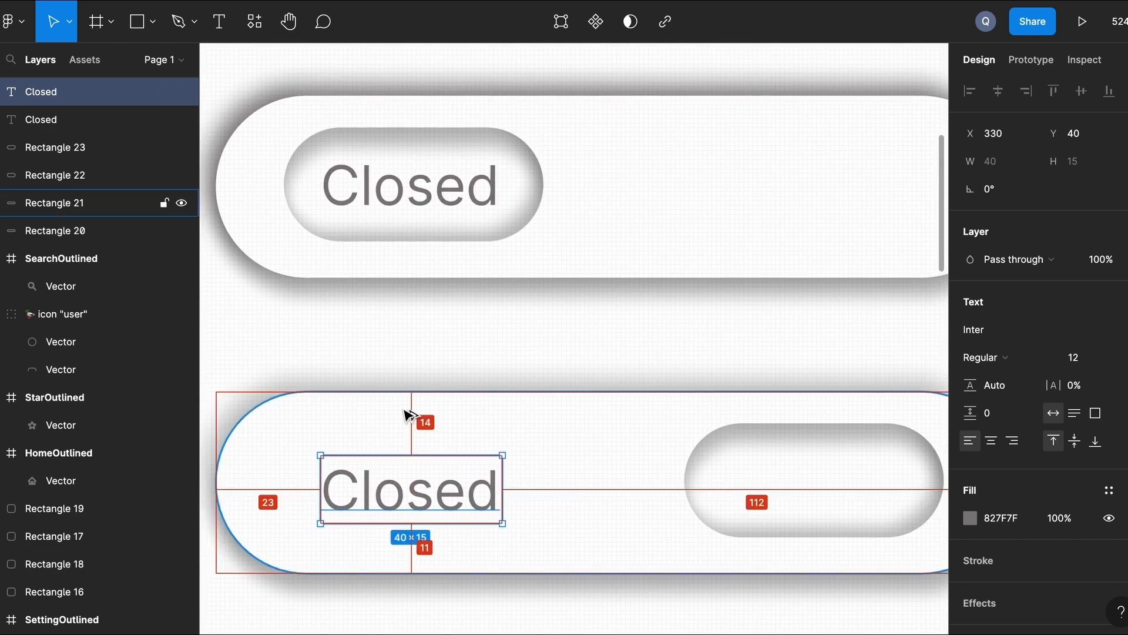
{"action": "key", "text": "Up"}
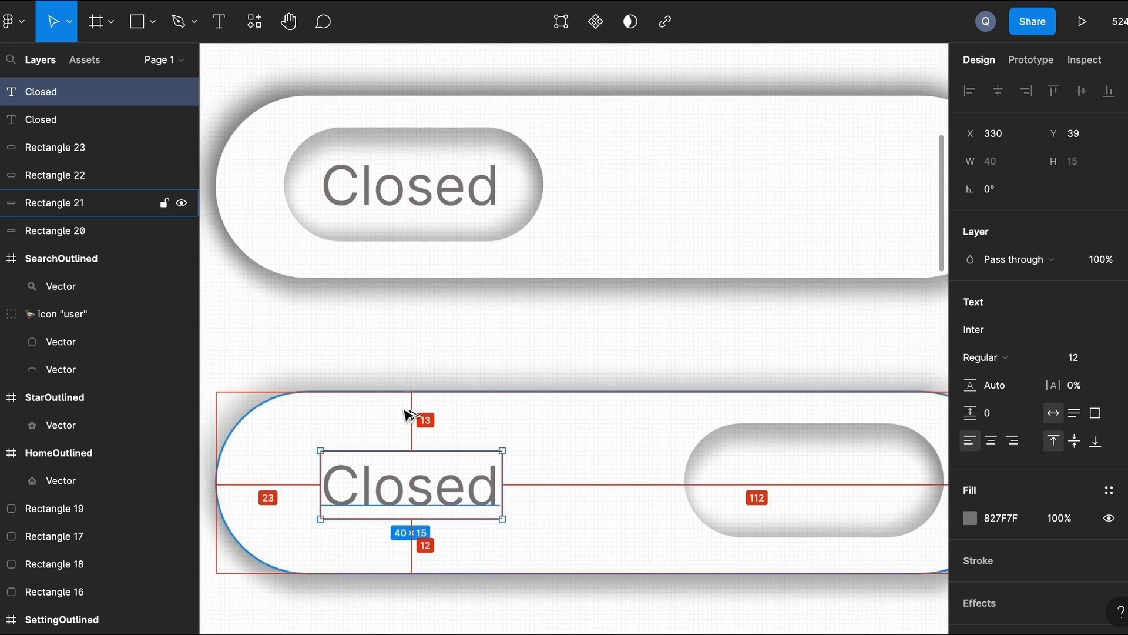
{"action": "left_click", "coordinate": [482, 329]}
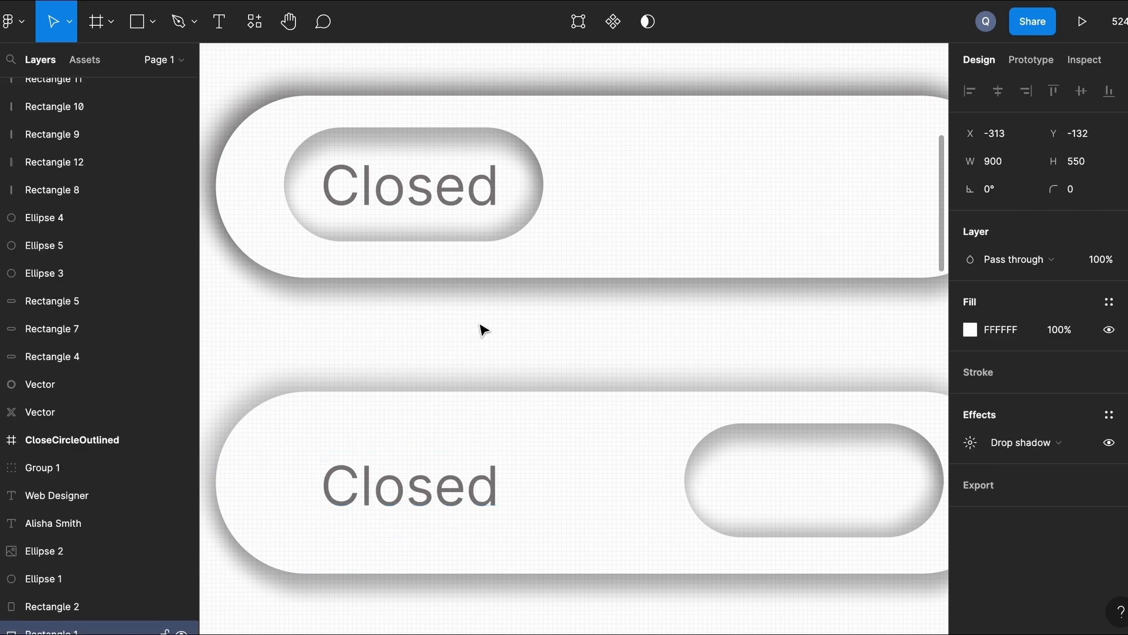
{"action": "scroll", "coordinate": [479, 341], "scroll_direction": "up", "scroll_amount": 3}
{"action": "scroll", "coordinate": [479, 341], "scroll_direction": "right", "scroll_amount": 2}
Copy the Closed label to the upper toggle's right end and retype it as 'Open'.
{"action": "left_click", "coordinate": [373, 270]}
{"action": "left_click_drag", "start_coordinate": [373, 269], "coordinate": [757, 267]}
{"action": "double_click", "coordinate": [757, 267]}
{"action": "type", "text": "Open"}
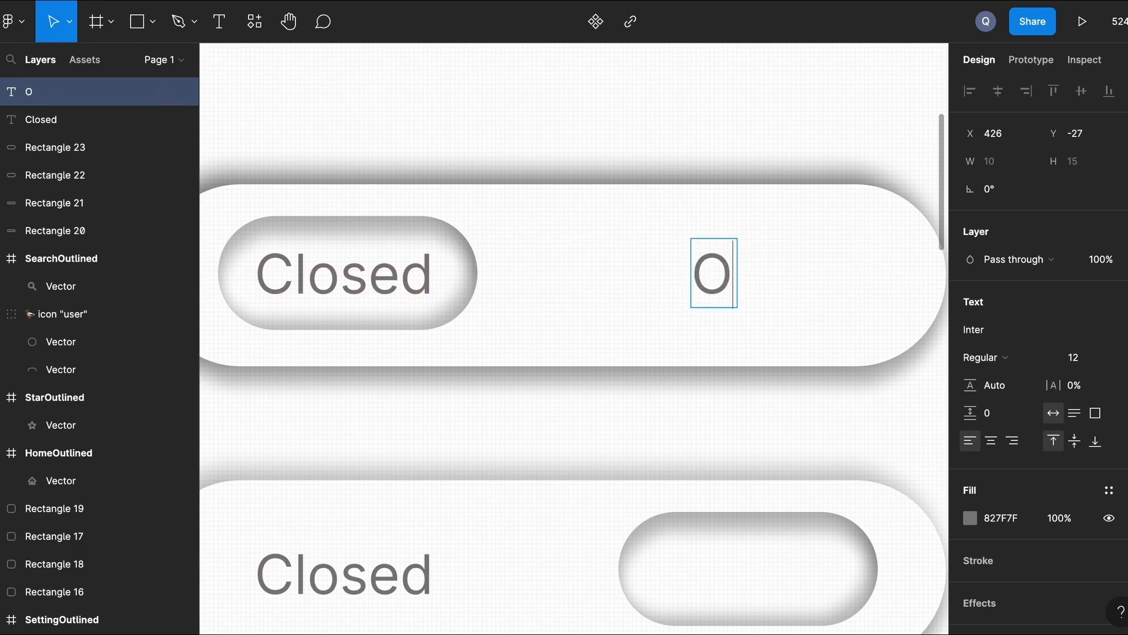
Colour the Open label with the cyan 00E0FF document colour.
{"action": "left_click", "coordinate": [970, 516]}
{"action": "left_click", "coordinate": [828, 567]}
{"action": "left_click", "coordinate": [716, 442]}
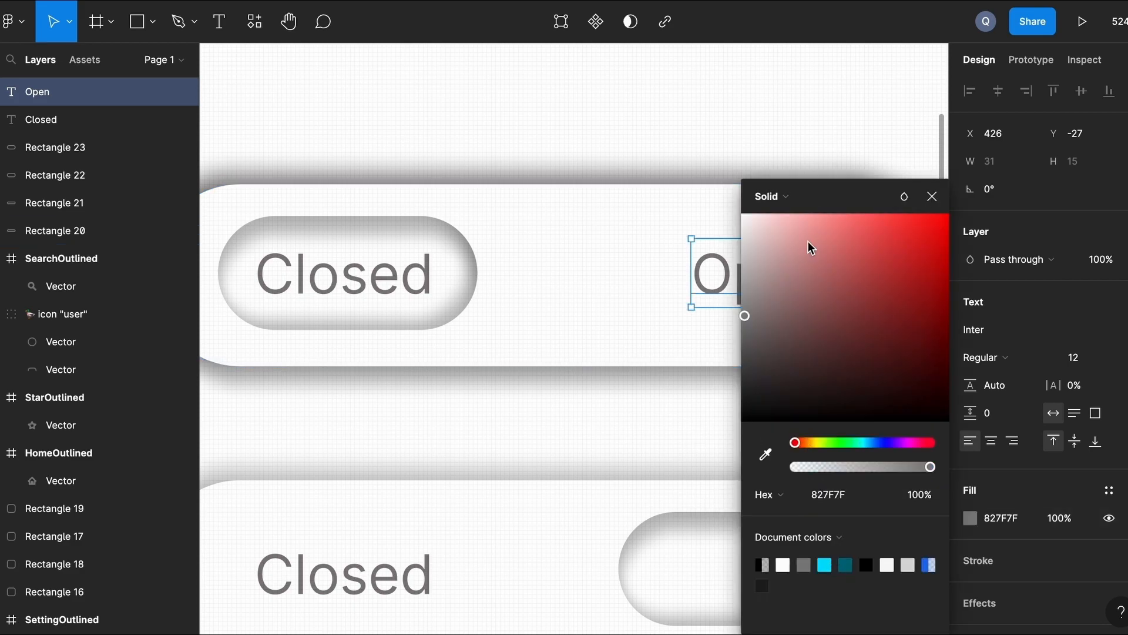
{"action": "double_click", "coordinate": [726, 271]}
{"action": "left_click", "coordinate": [825, 565]}
{"action": "key", "text": "Escape"}
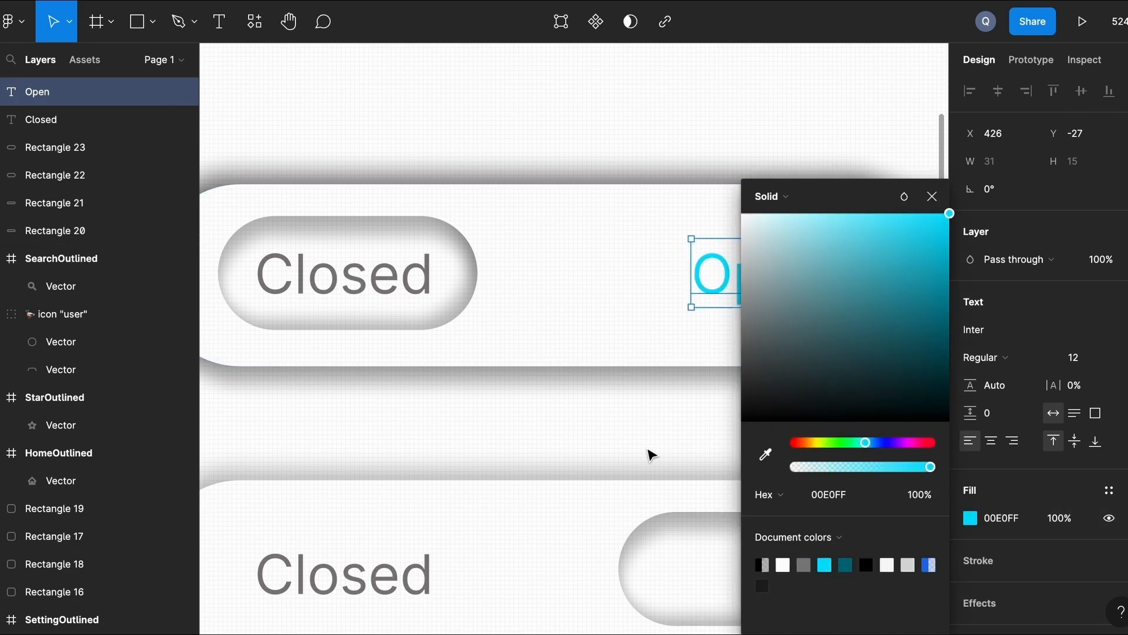
{"action": "left_click", "coordinate": [667, 428]}
{"action": "scroll", "coordinate": [669, 427], "scroll_direction": "down", "scroll_amount": 3}
{"action": "scroll", "coordinate": [668, 428], "scroll_direction": "down", "scroll_amount": 2}
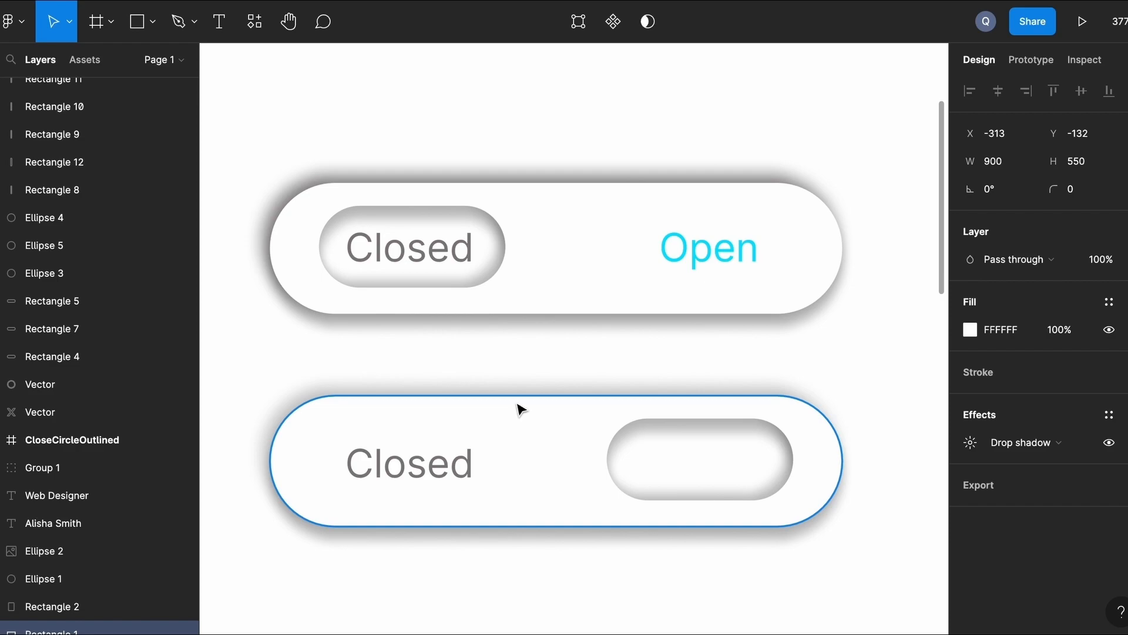
Turn the lower toggle's Closed label cyan.
{"action": "double_click", "coordinate": [447, 464]}
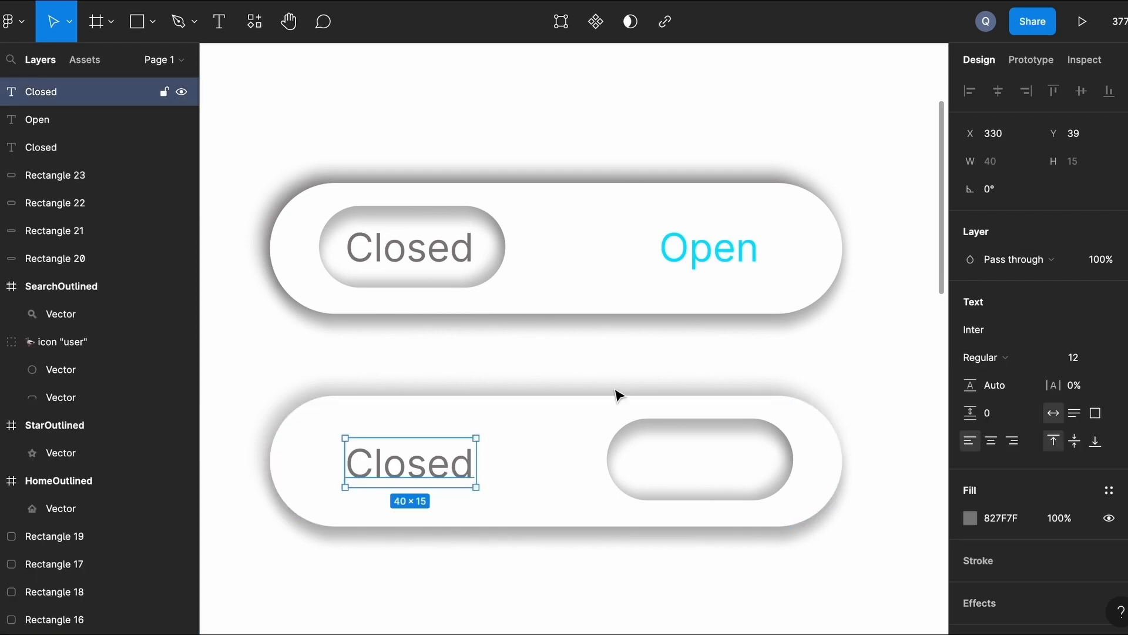
{"action": "left_click", "coordinate": [971, 518]}
{"action": "left_click", "coordinate": [821, 566]}
{"action": "left_click", "coordinate": [525, 585]}
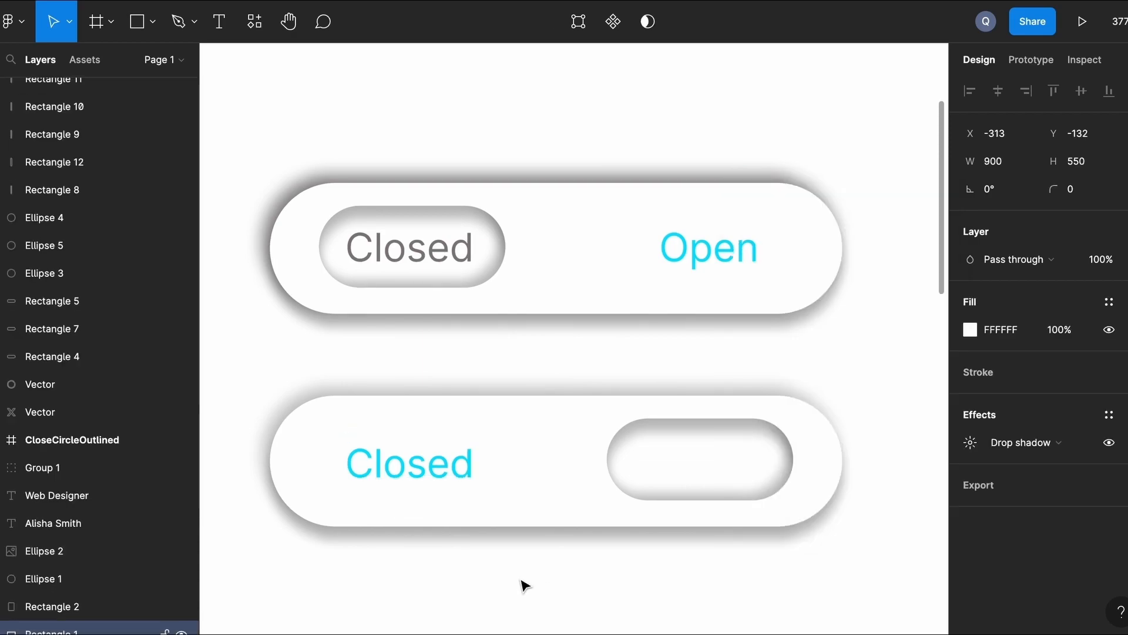
Copy the Open label into the lower toggle's inset pill and make it grey.
{"action": "left_click", "coordinate": [726, 253]}
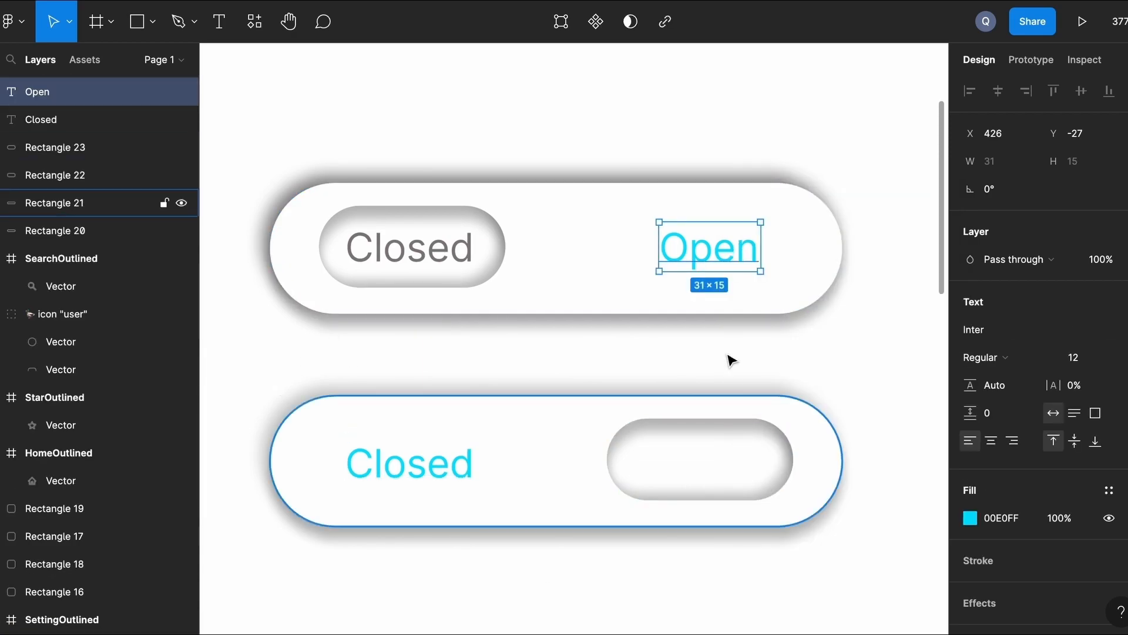
{"action": "left_click_drag", "start_coordinate": [726, 256], "coordinate": [717, 465]}
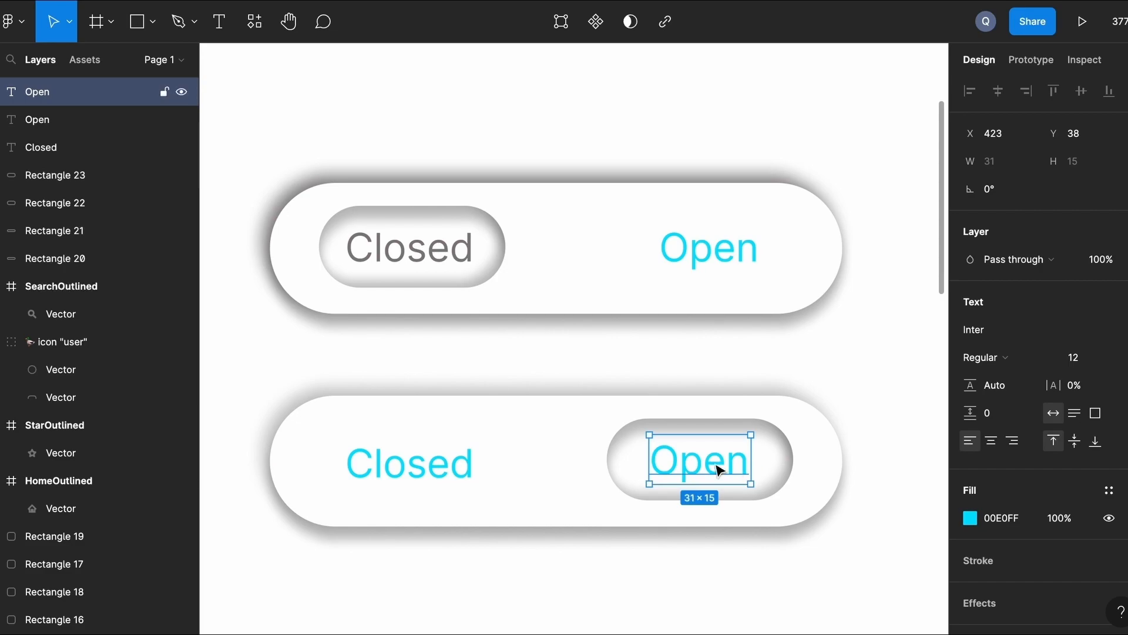
{"action": "left_click", "coordinate": [970, 518]}
{"action": "left_click", "coordinate": [833, 563]}
{"action": "left_click", "coordinate": [628, 567]}
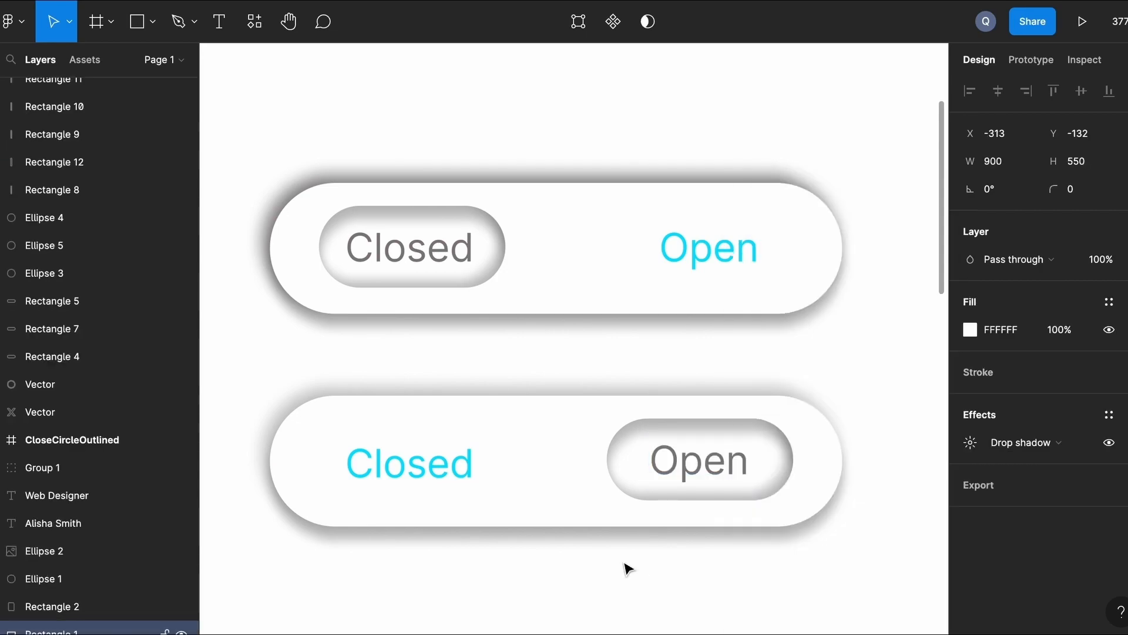
{"action": "scroll", "coordinate": [628, 567], "scroll_direction": "down", "scroll_amount": 5}
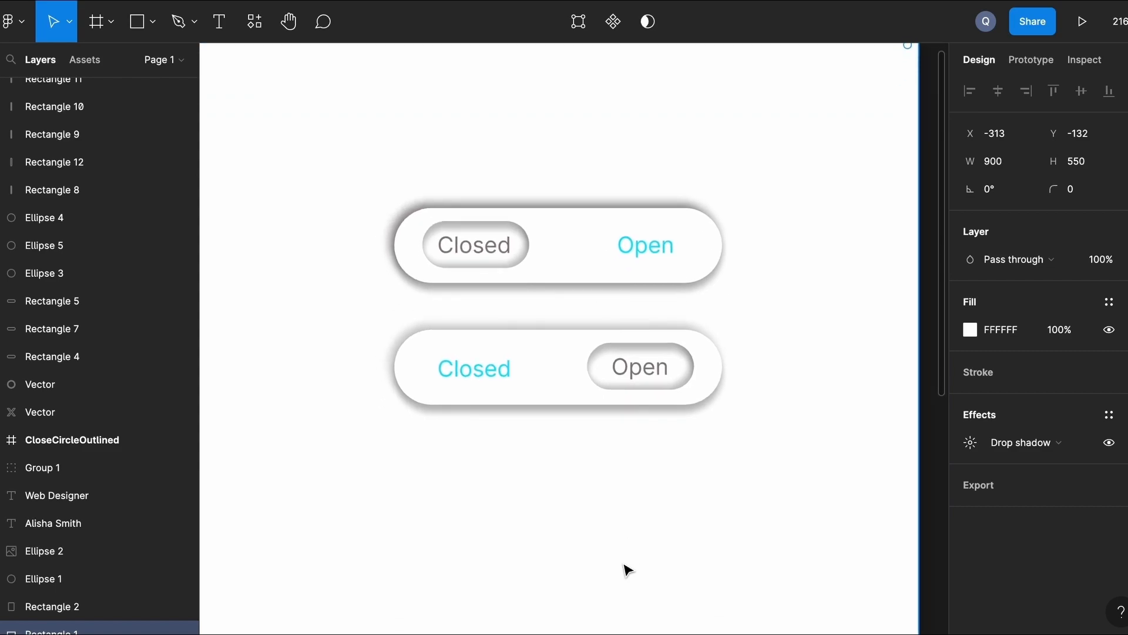
Draw a 150×150 grey D9D9D9 circle below the toggles.
{"action": "scroll", "coordinate": [627, 569], "scroll_direction": "down", "scroll_amount": 4}
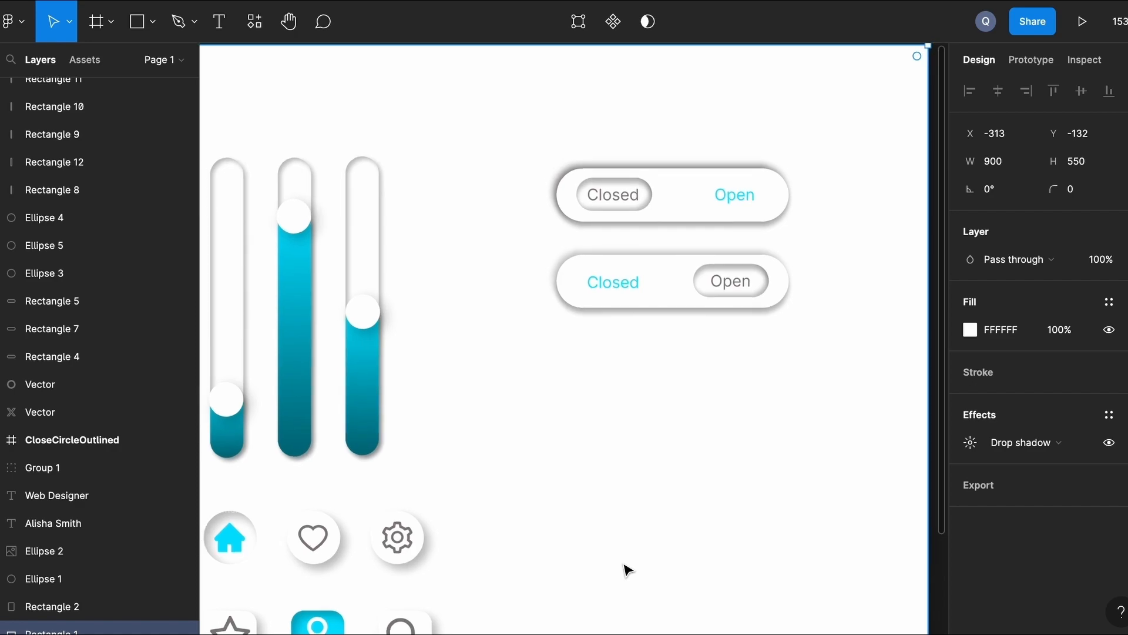
{"action": "scroll", "coordinate": [628, 569], "scroll_direction": "down", "scroll_amount": 3}
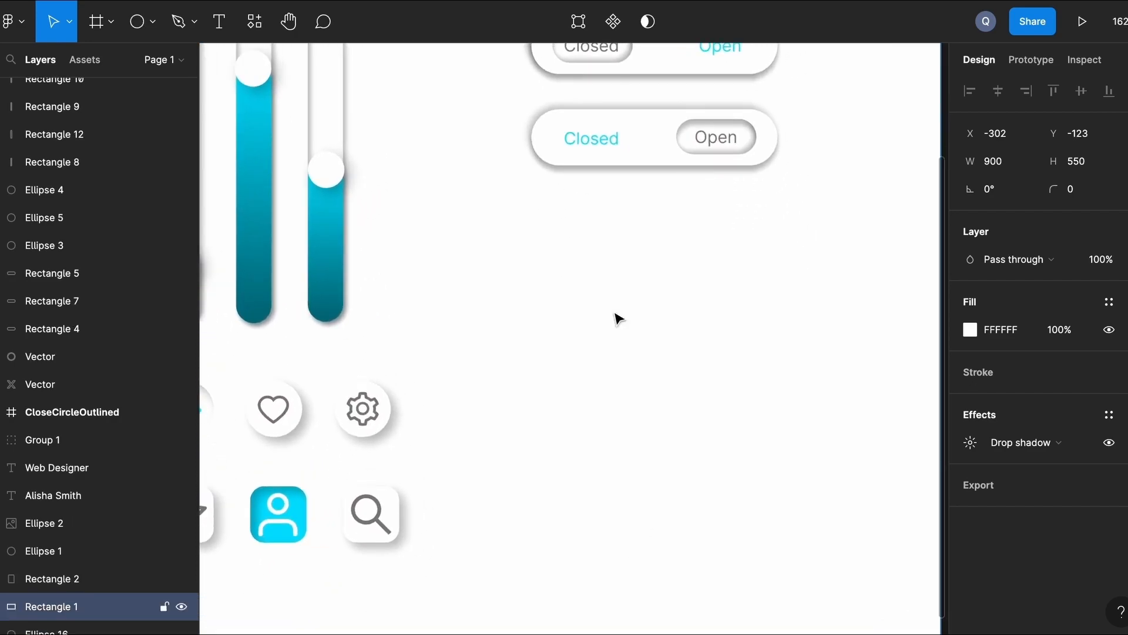
{"action": "key", "text": "super+z"}
{"action": "left_click", "coordinate": [145, 24]}
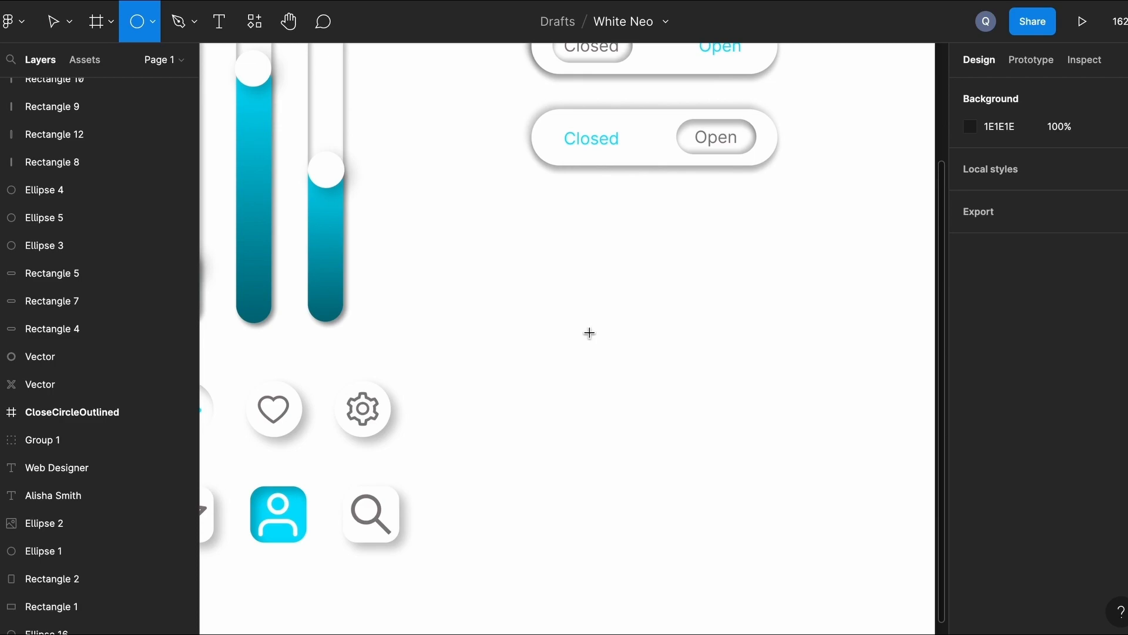
{"action": "left_click_drag", "start_coordinate": [582, 315], "coordinate": [792, 497]}
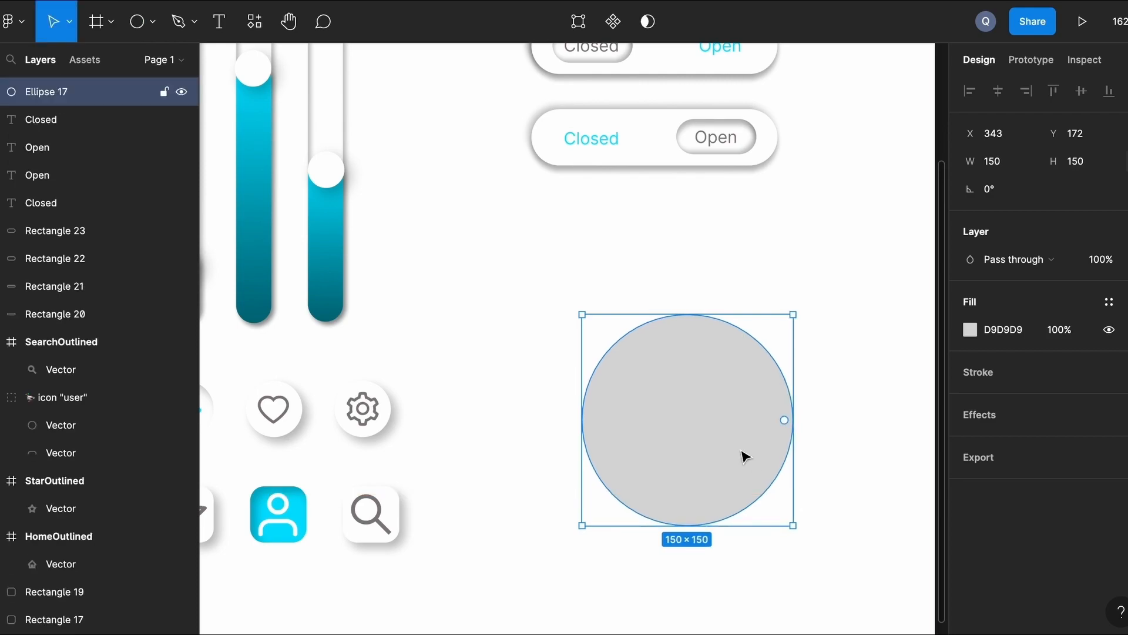
{"action": "left_click", "coordinate": [819, 272]}
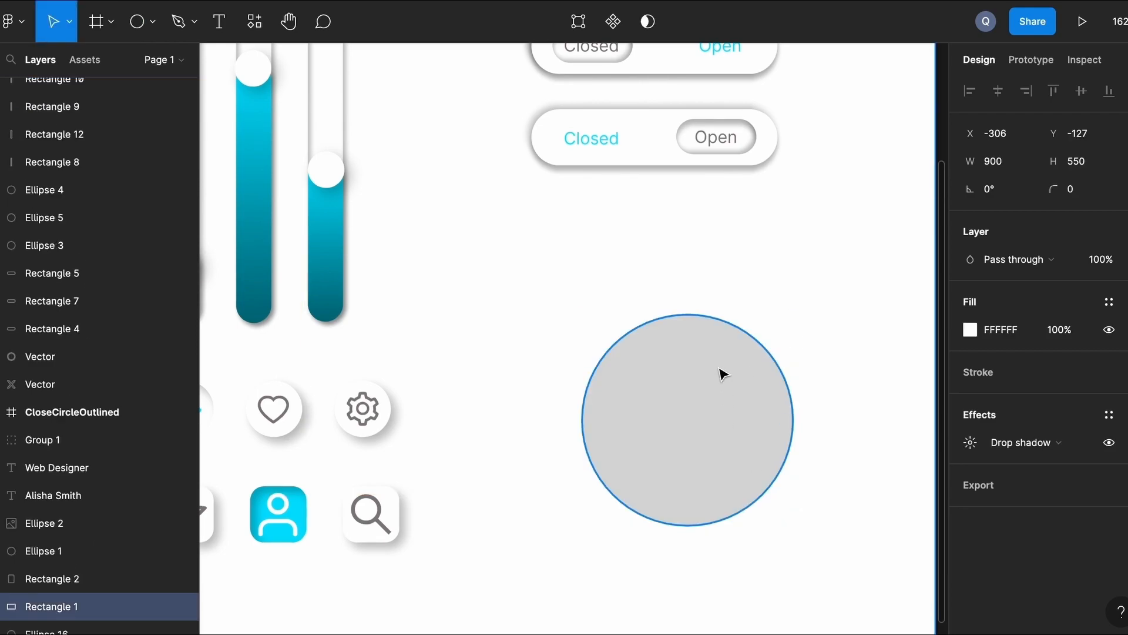
Move the circle up closer to the toggles and zoom out to show the whole frame.
{"action": "left_click", "coordinate": [670, 433]}
{"action": "left_click_drag", "start_coordinate": [682, 398], "coordinate": [680, 350]}
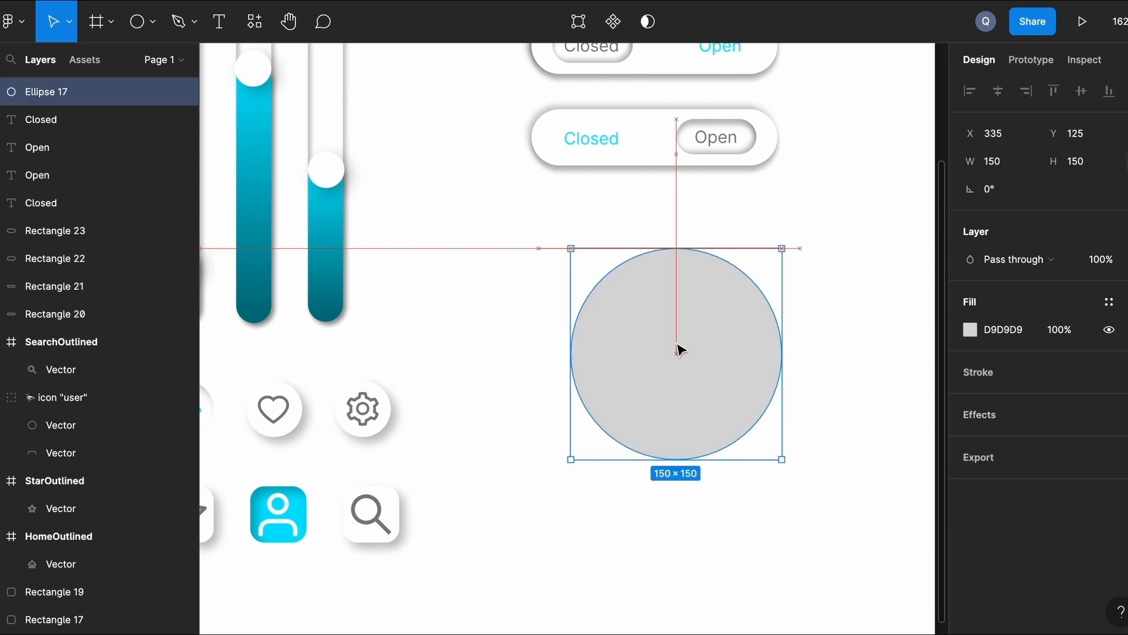
{"action": "left_click", "coordinate": [836, 298]}
{"action": "key", "text": "shift+2"}
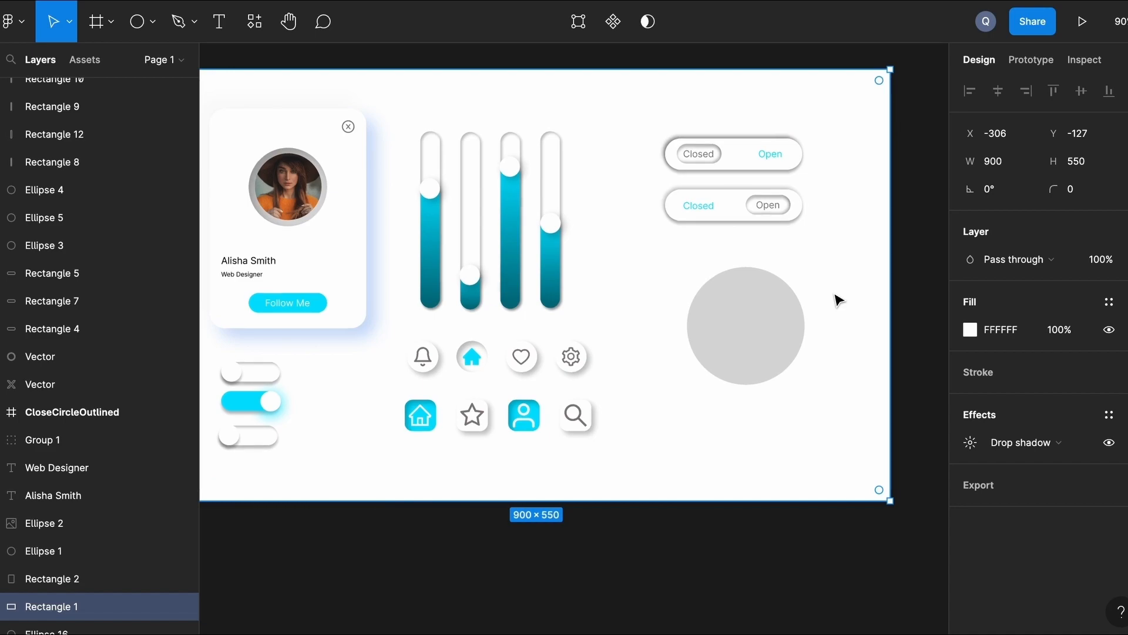
{"action": "scroll", "coordinate": [838, 300], "scroll_direction": "up", "scroll_amount": 5}
Nudge the grey circle slightly lower and give it a drop shadow plus an inner shadow.
{"action": "left_click", "coordinate": [658, 392]}
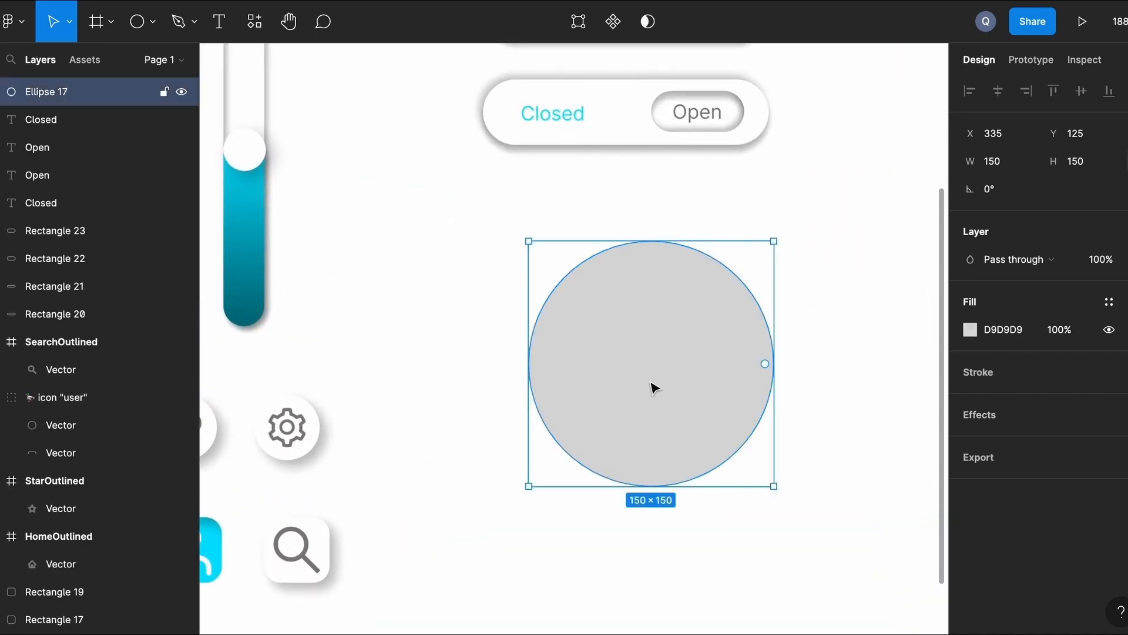
{"action": "left_click_drag", "start_coordinate": [651, 376], "coordinate": [651, 385]}
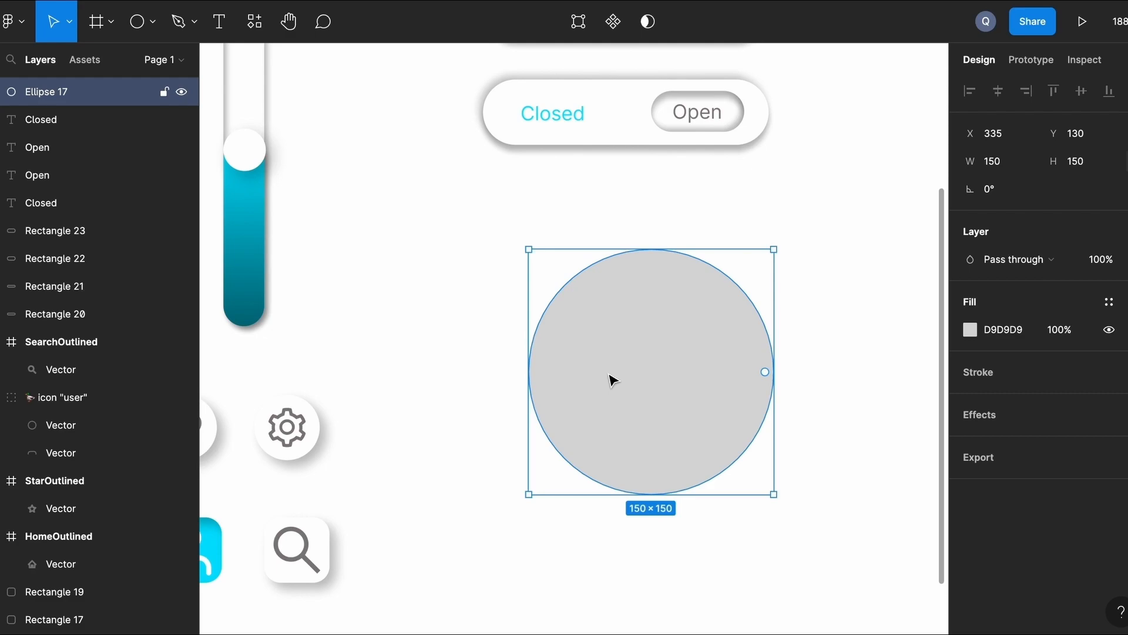
{"action": "left_click", "coordinate": [418, 329]}
{"action": "left_click", "coordinate": [705, 345]}
{"action": "left_click", "coordinate": [986, 416]}
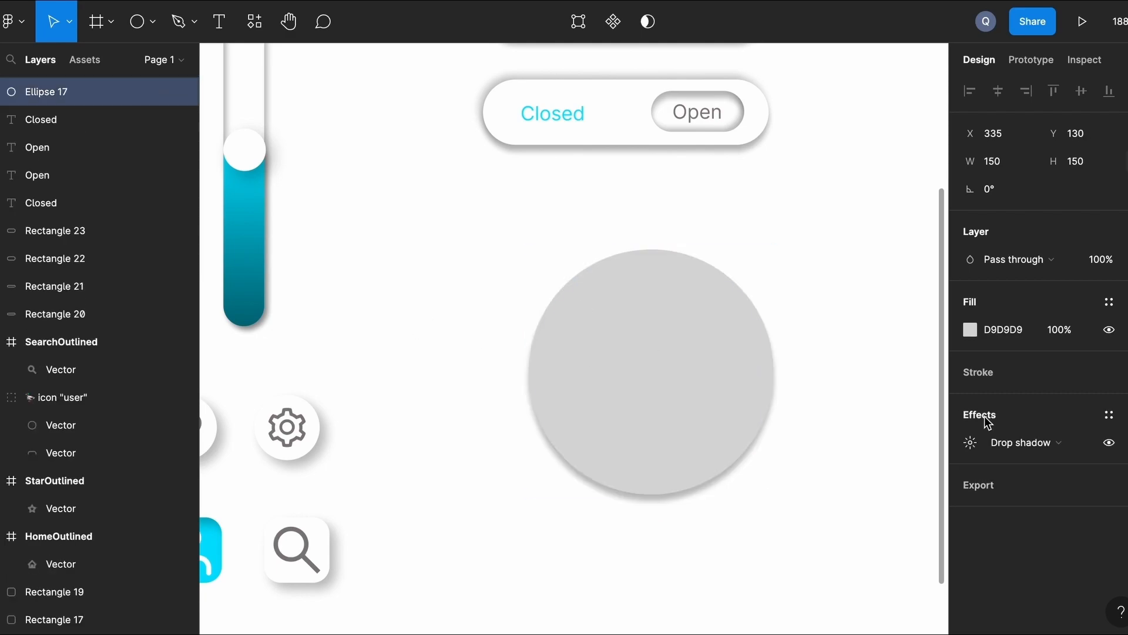
{"action": "left_click", "coordinate": [1125, 415]}
{"action": "left_click", "coordinate": [1013, 471]}
{"action": "left_click", "coordinate": [1020, 448]}
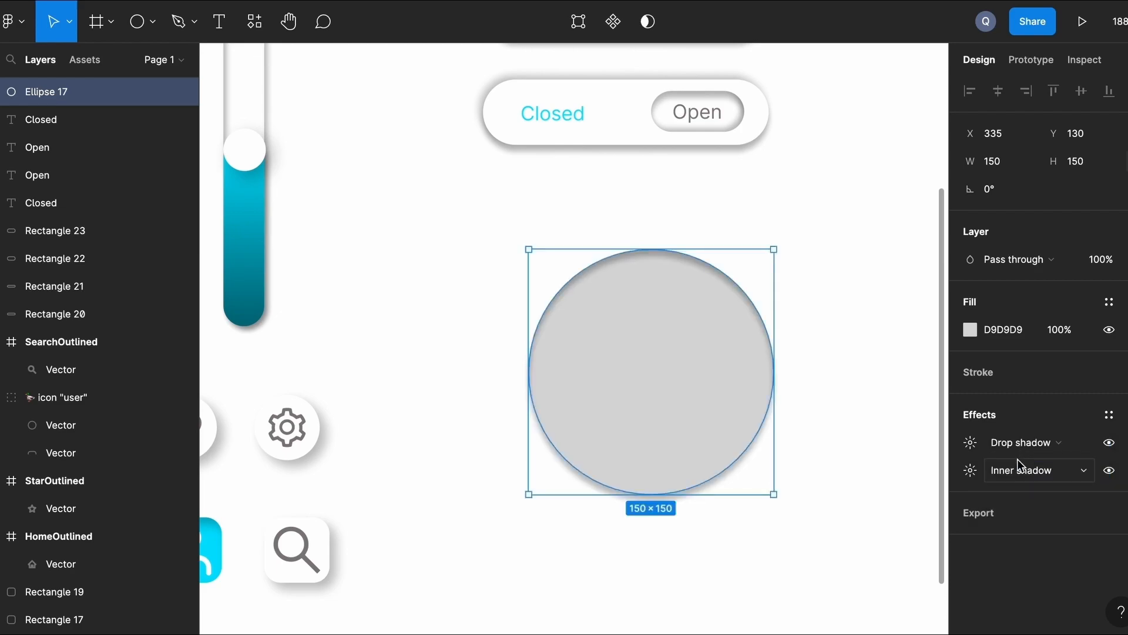
{"action": "left_click", "coordinate": [878, 532]}
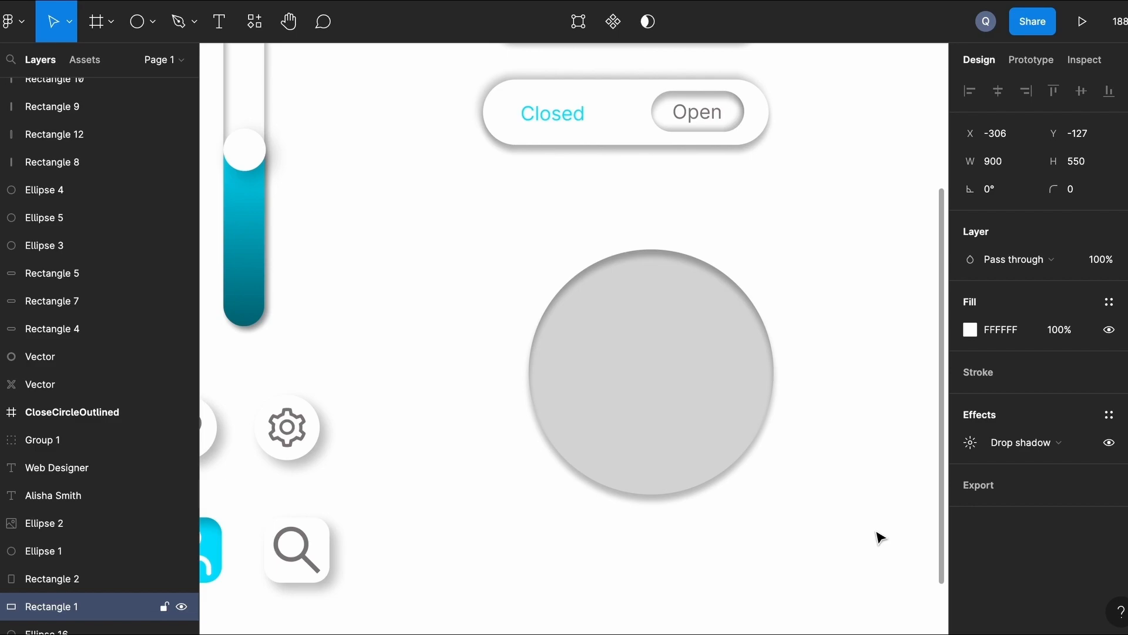
Drag the grey circle's ratio handle to hollow it into a full thin ring.
{"action": "left_click", "coordinate": [714, 382]}
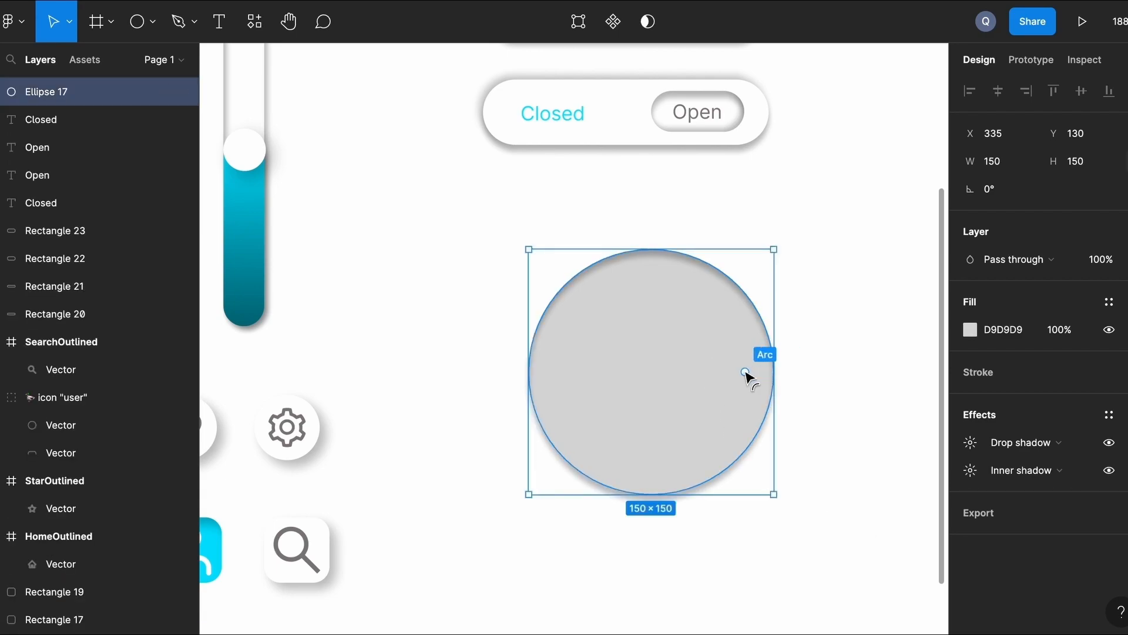
{"action": "mouse_move", "coordinate": [767, 374]}
{"action": "left_mouse_down"}
{"action": "mouse_move", "coordinate": [751, 328]}
{"action": "mouse_move", "coordinate": [762, 366]}
{"action": "left_mouse_up"}
{"action": "left_click_drag", "start_coordinate": [652, 374], "coordinate": [616, 276]}
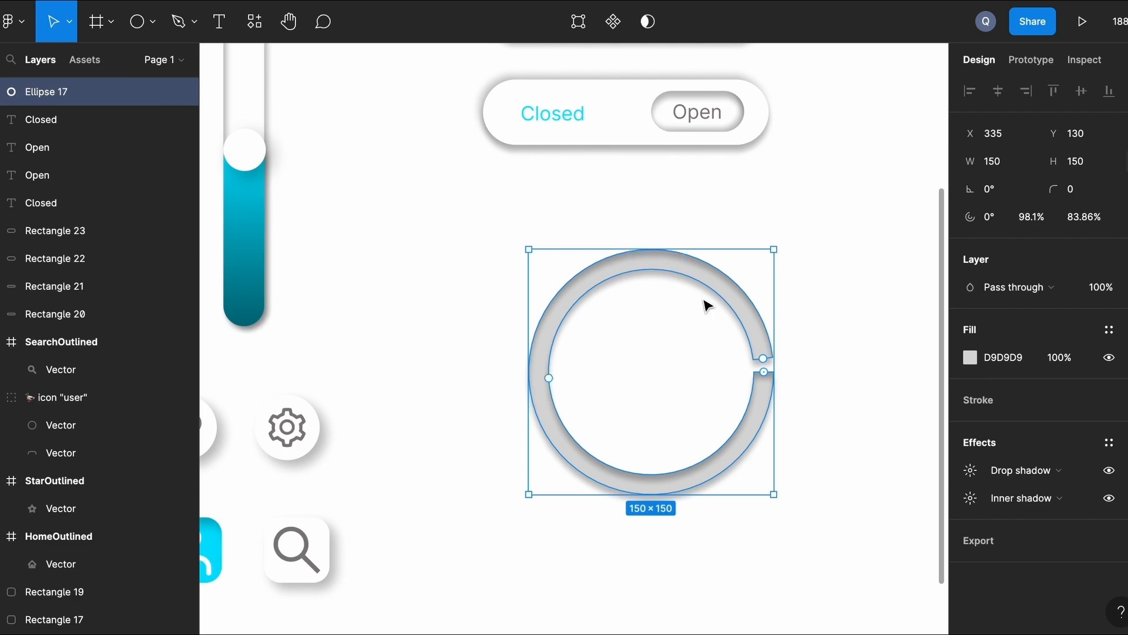
{"action": "left_click_drag", "start_coordinate": [763, 361], "coordinate": [765, 374]}
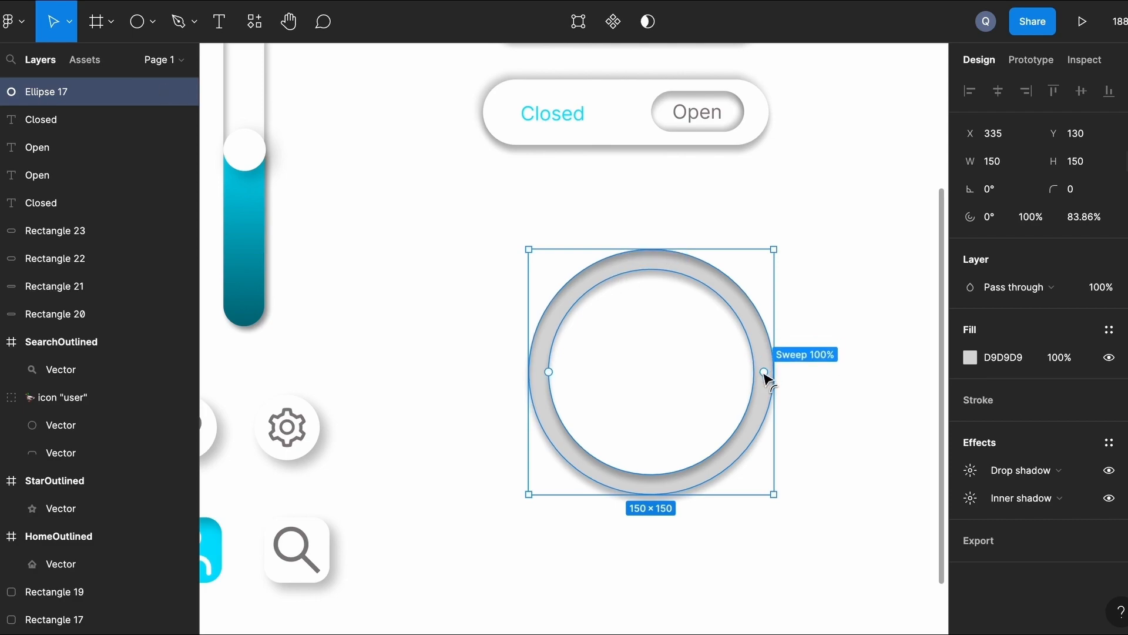
{"action": "left_click", "coordinate": [864, 350]}
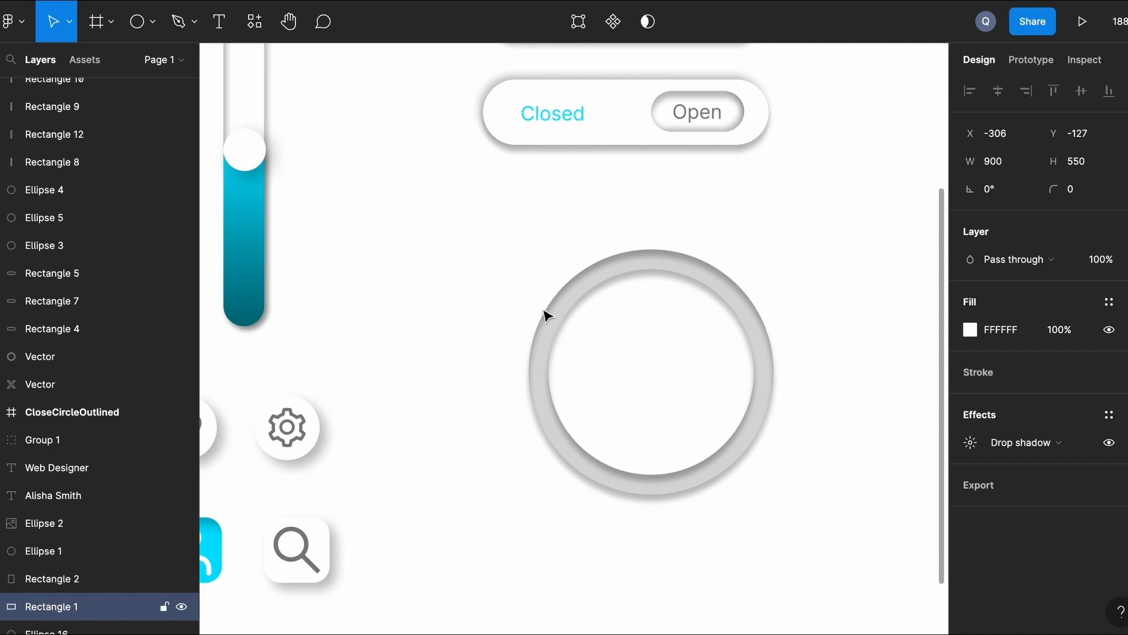
Draw a white 127×127 circle centred inside the ring.
{"action": "left_click", "coordinate": [141, 36]}
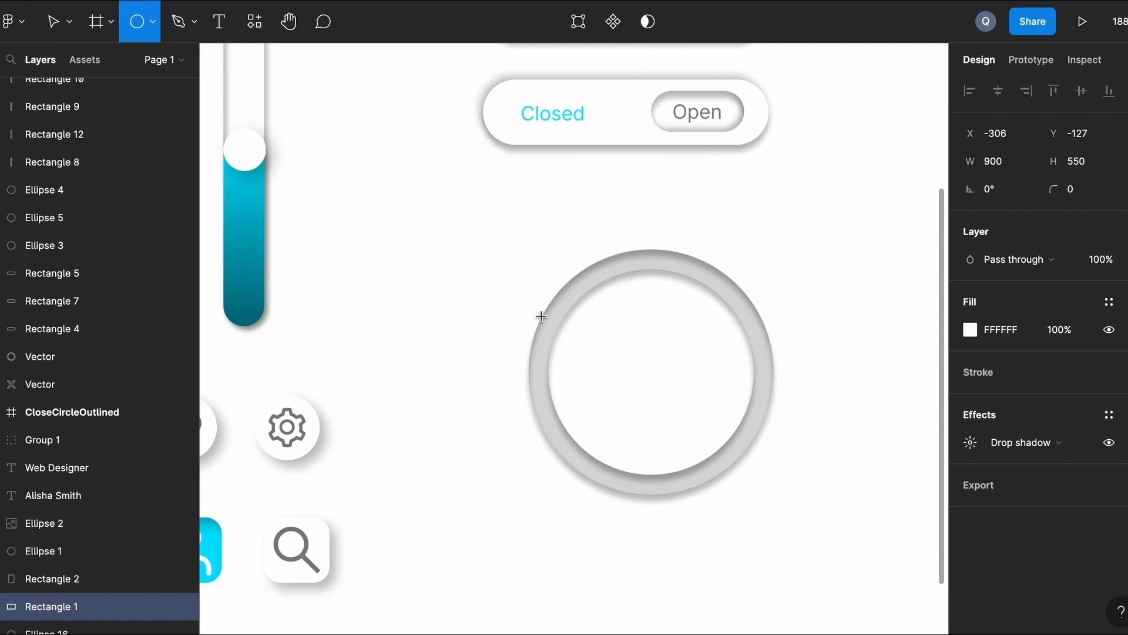
{"action": "left_click_drag", "start_coordinate": [576, 315], "coordinate": [730, 432]}
{"action": "left_click_drag", "start_coordinate": [668, 413], "coordinate": [657, 384]}
{"action": "left_click_drag", "start_coordinate": [576, 292], "coordinate": [553, 268]}
{"action": "left_click_drag", "start_coordinate": [731, 447], "coordinate": [751, 474]}
{"action": "left_click_drag", "start_coordinate": [674, 379], "coordinate": [660, 373]}
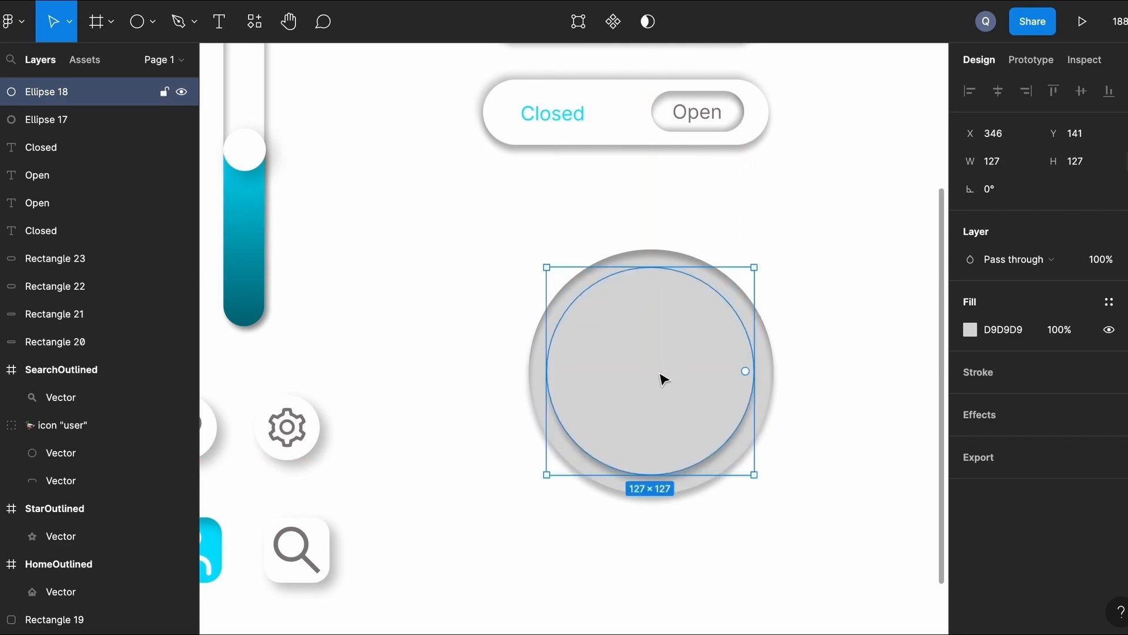
{"action": "left_click", "coordinate": [971, 329]}
{"action": "left_click", "coordinate": [783, 565]}
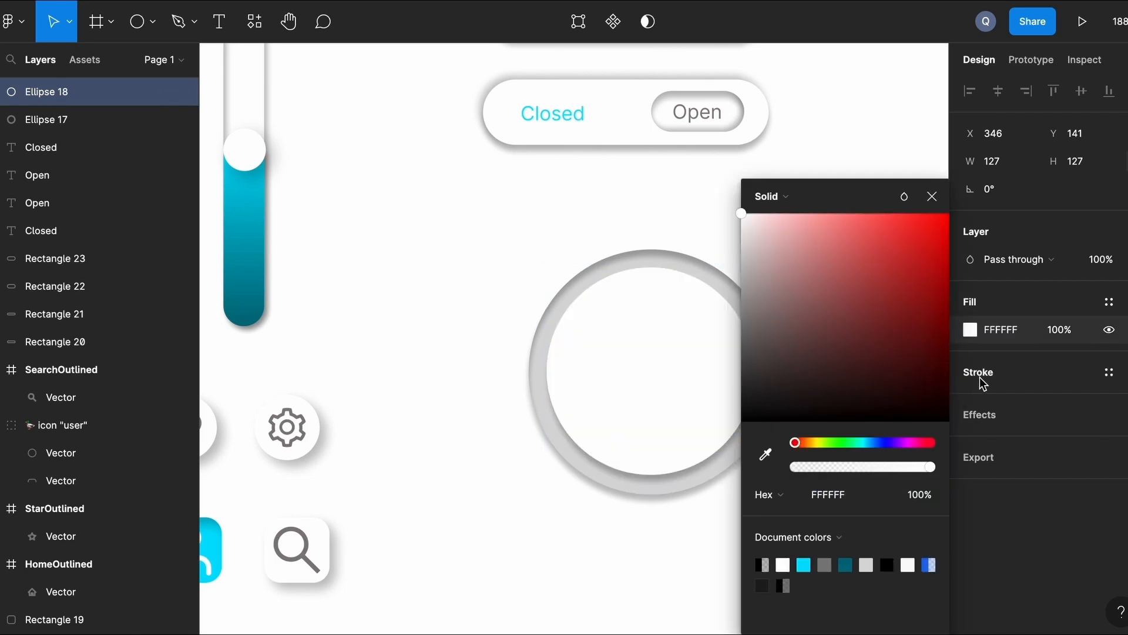
{"action": "left_click", "coordinate": [978, 410]}
Give the white circle a drop shadow with X 8, Y 8 and blur 16.
{"action": "left_click", "coordinate": [978, 411]}
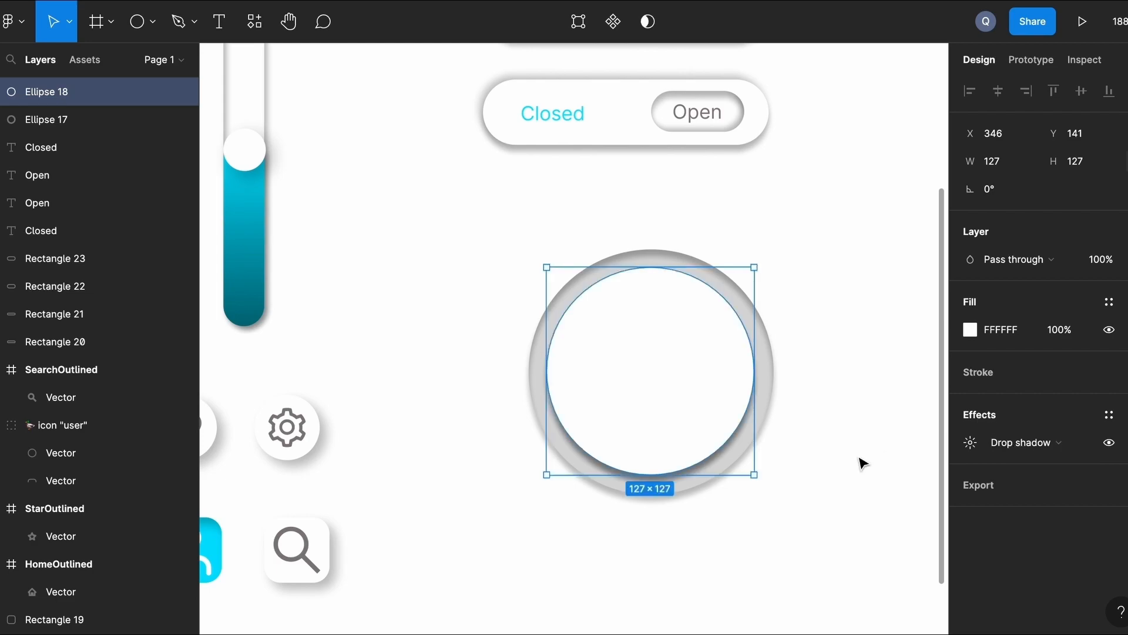
{"action": "left_click", "coordinate": [876, 476]}
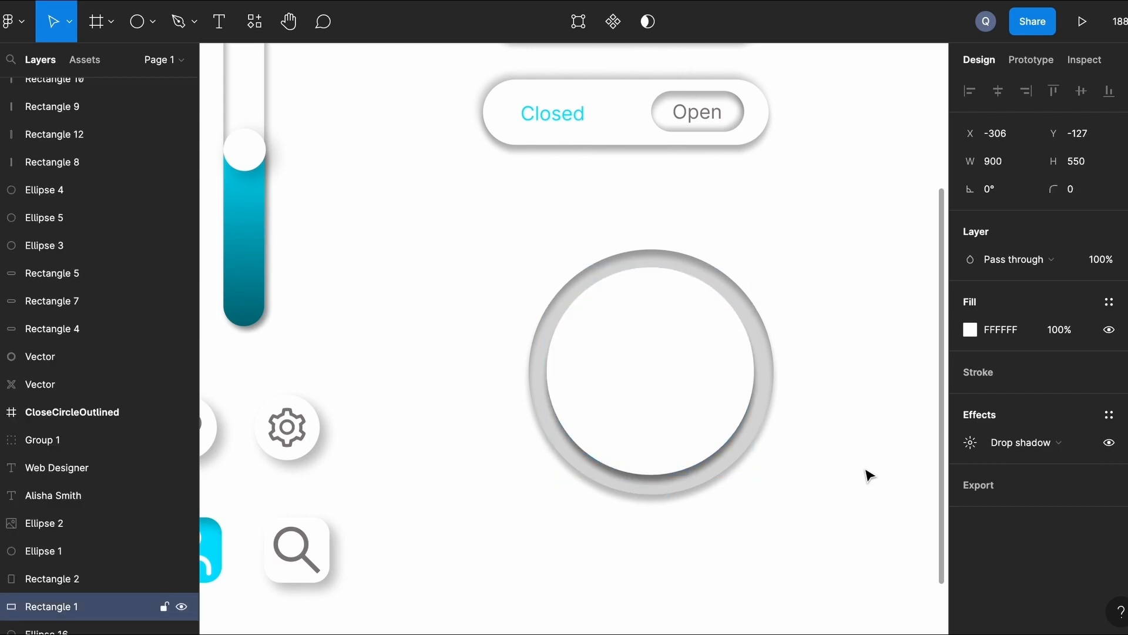
{"action": "left_click", "coordinate": [682, 413]}
{"action": "left_click", "coordinate": [971, 444]}
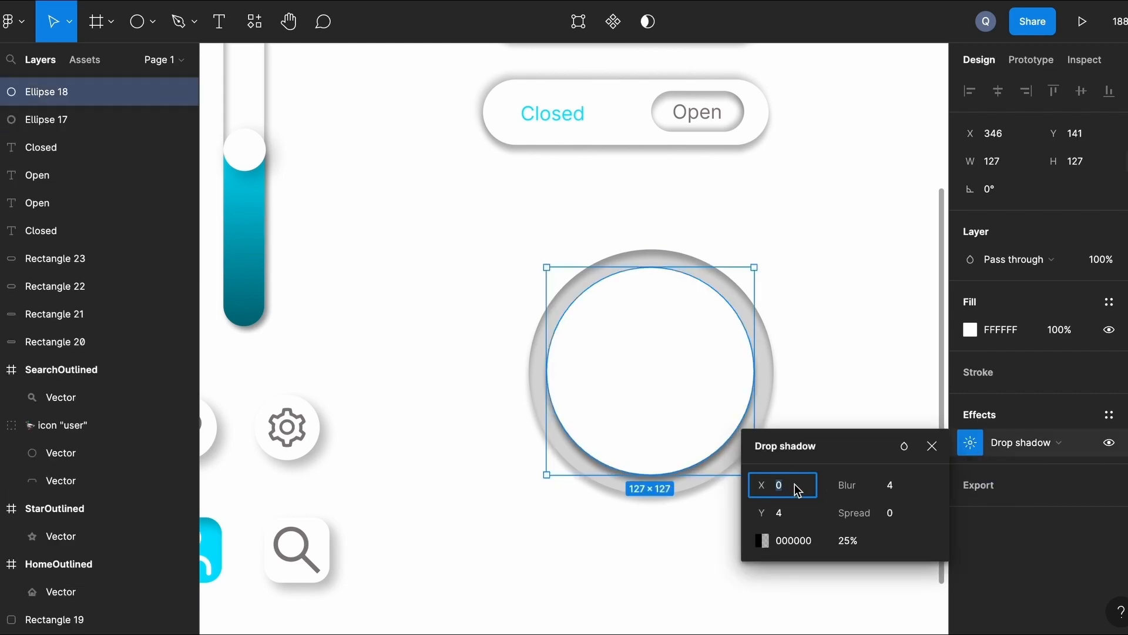
{"action": "key", "text": "Return"}
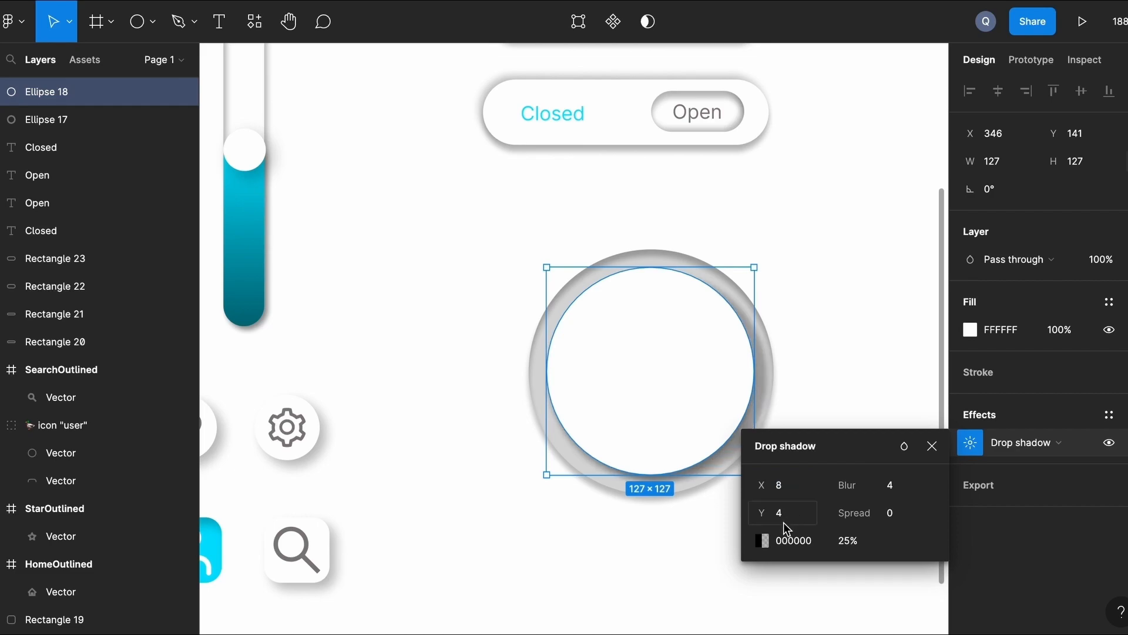
{"action": "type", "text": "8"}
{"action": "left_click", "coordinate": [902, 488]}
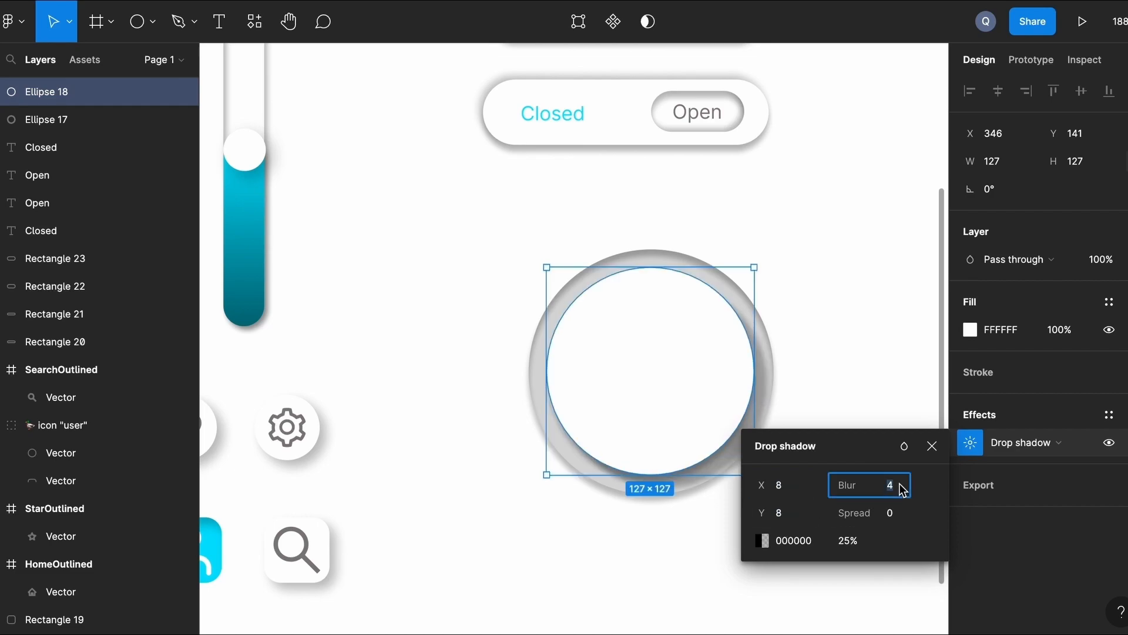
{"action": "key", "text": "Return"}
{"action": "left_click", "coordinate": [823, 251]}
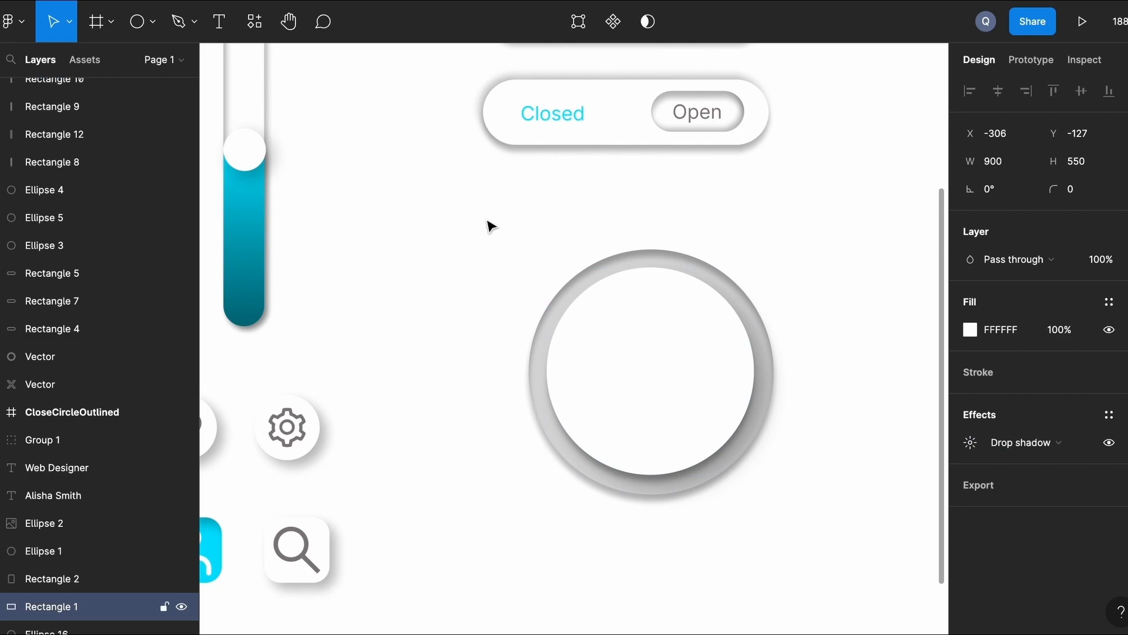
Draw a smaller circle of about 110×110, centred inside the white circle.
{"action": "left_click", "coordinate": [152, 30]}
{"action": "left_click", "coordinate": [140, 30]}
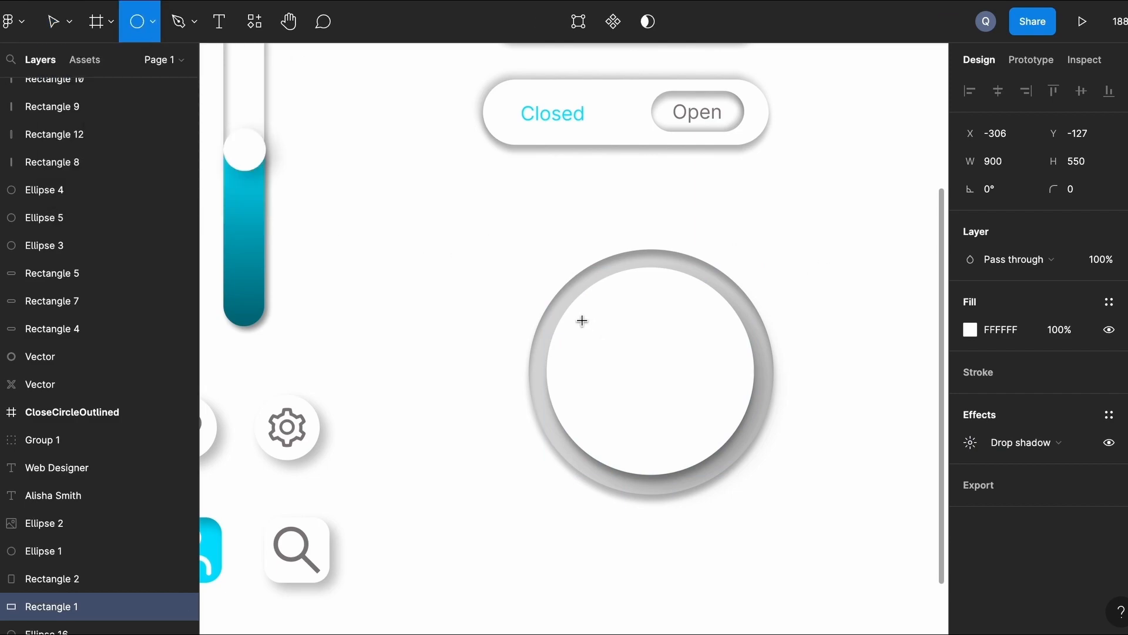
{"action": "left_click_drag", "start_coordinate": [581, 322], "coordinate": [720, 400]}
{"action": "left_click_drag", "start_coordinate": [644, 398], "coordinate": [635, 372]}
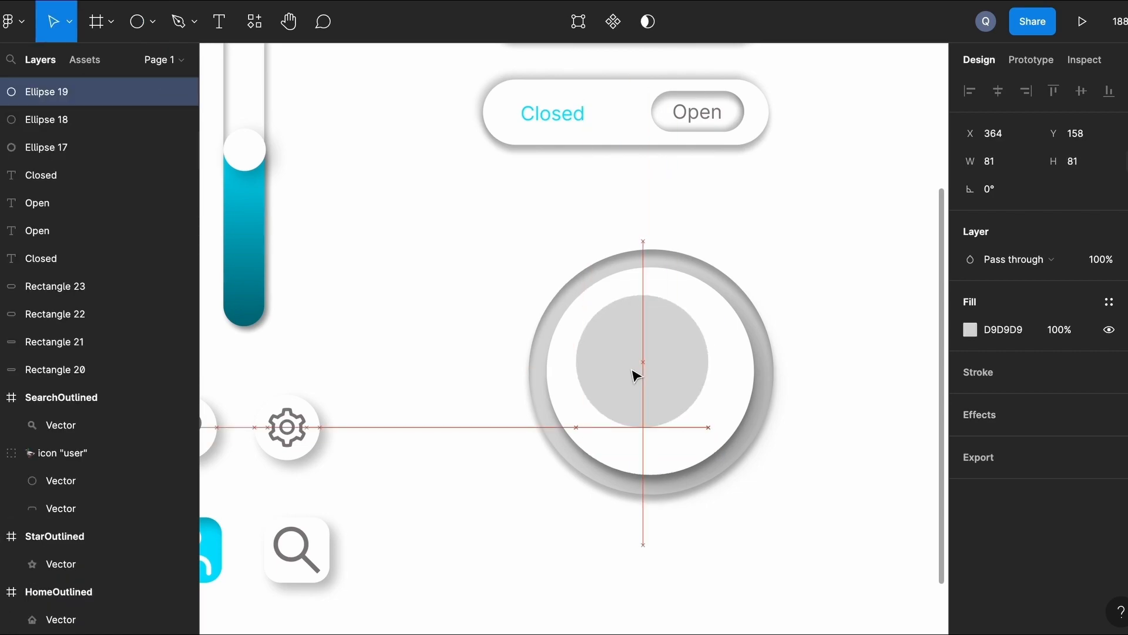
{"action": "left_click_drag", "start_coordinate": [708, 426], "coordinate": [741, 459]}
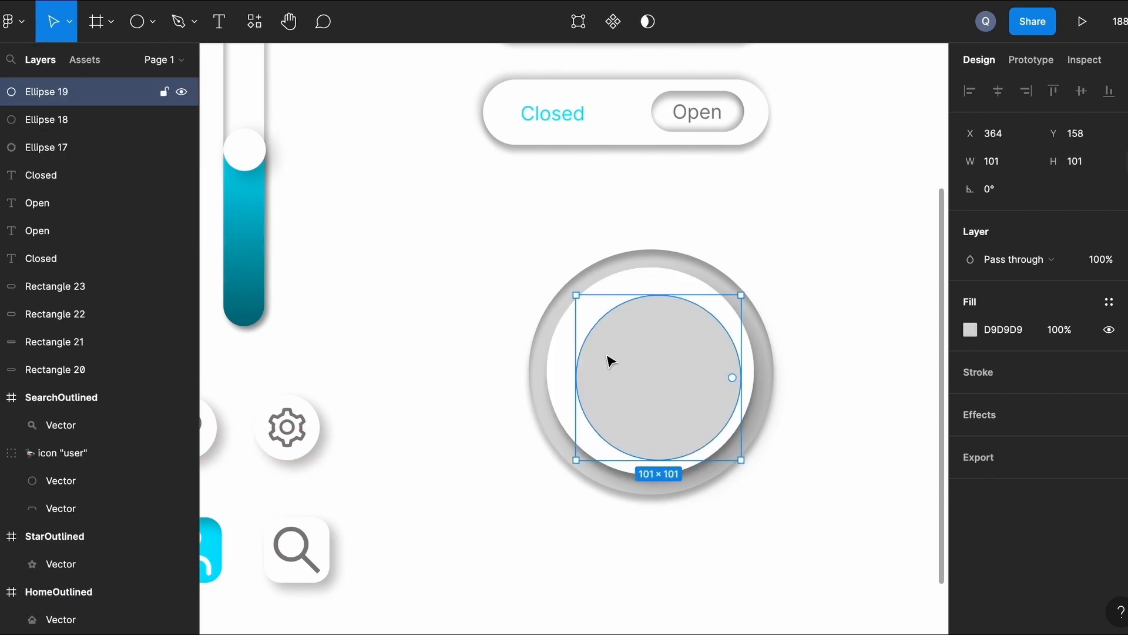
{"action": "left_click_drag", "start_coordinate": [570, 294], "coordinate": [560, 287]}
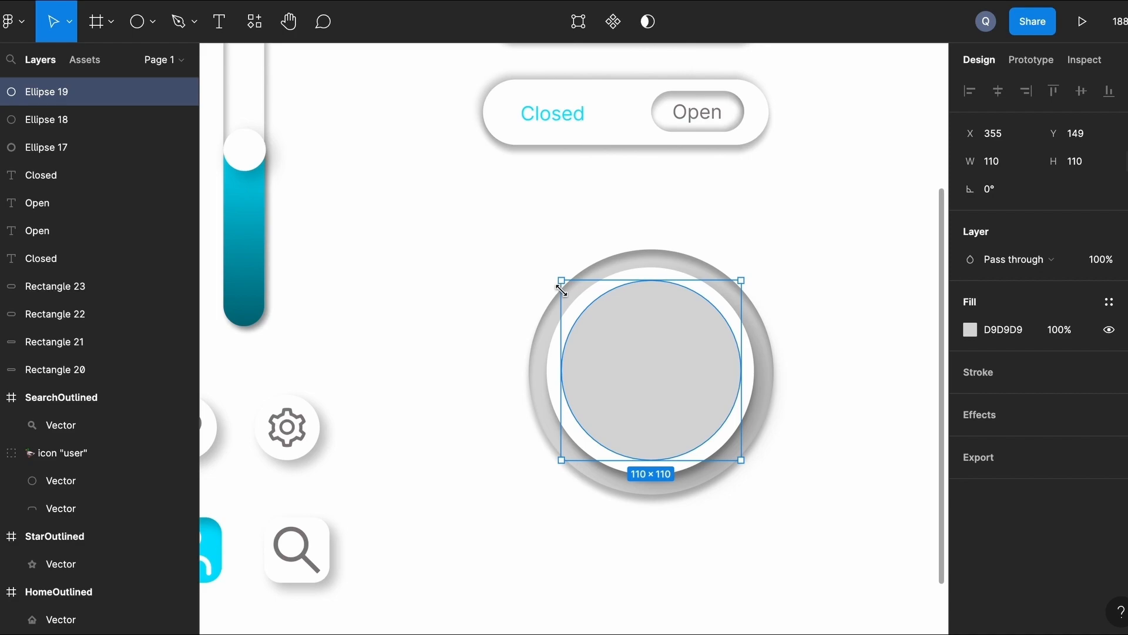
{"action": "left_click", "coordinate": [839, 236]}
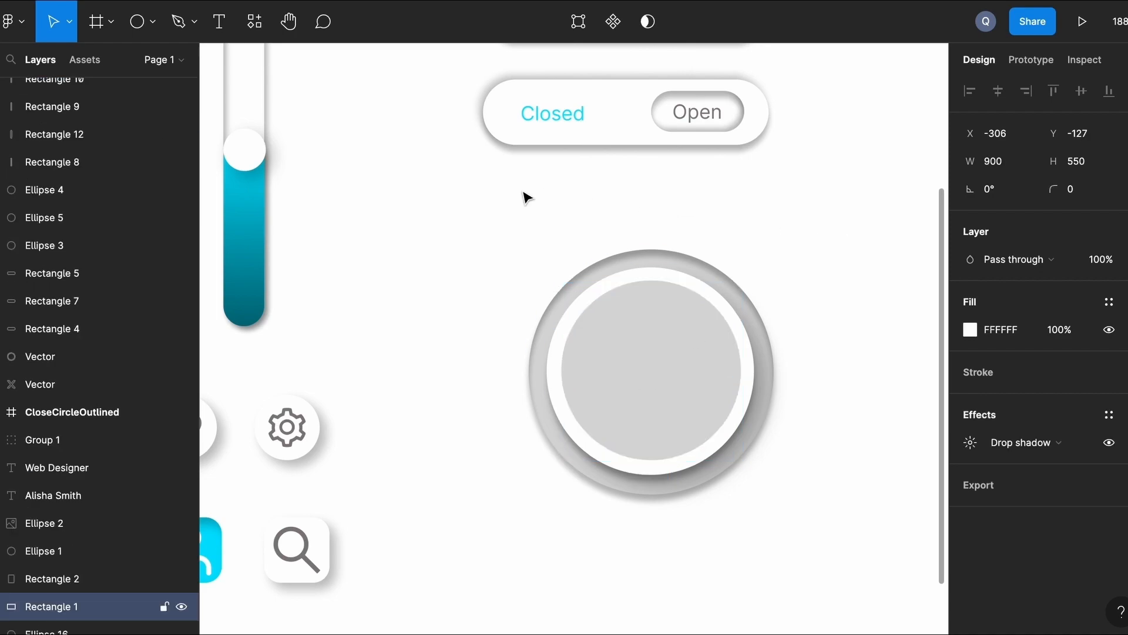
Fill the innermost circle white and give it a drop shadow and an inner shadow.
{"action": "left_click", "coordinate": [698, 365]}
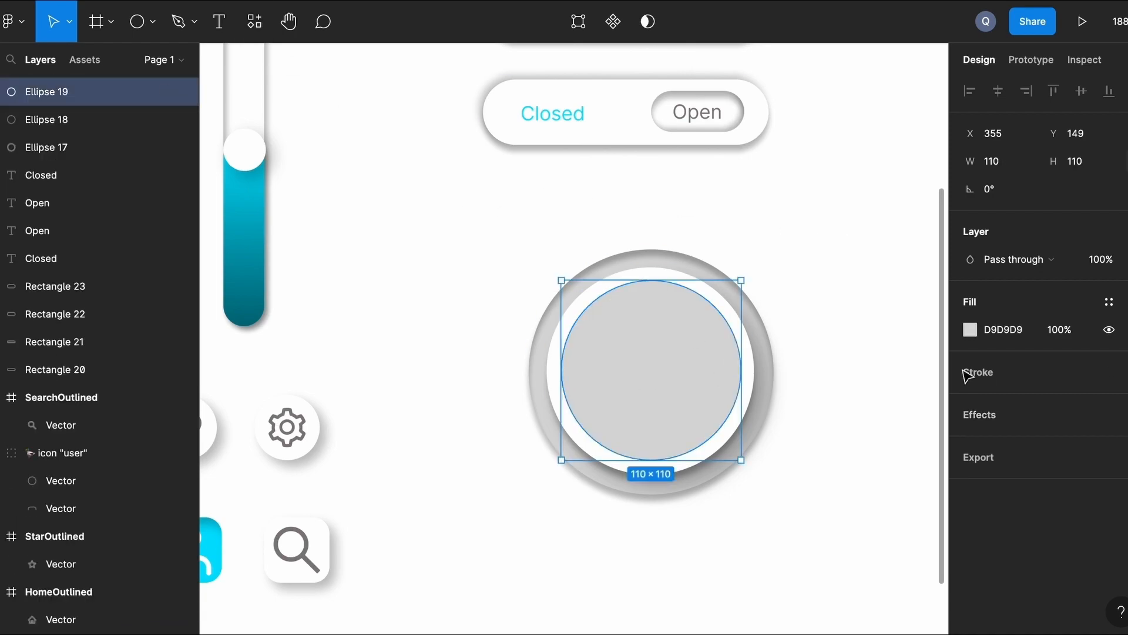
{"action": "left_click", "coordinate": [970, 329]}
{"action": "left_click", "coordinate": [783, 564]}
{"action": "left_click", "coordinate": [984, 416]}
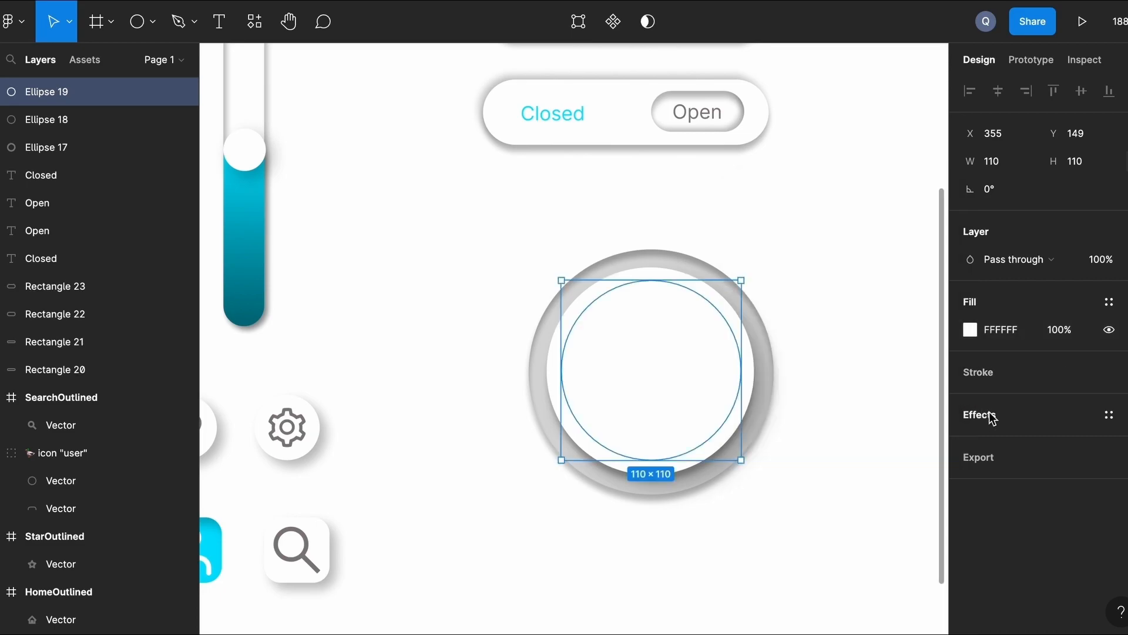
{"action": "left_click", "coordinate": [988, 416]}
{"action": "left_click", "coordinate": [987, 415]}
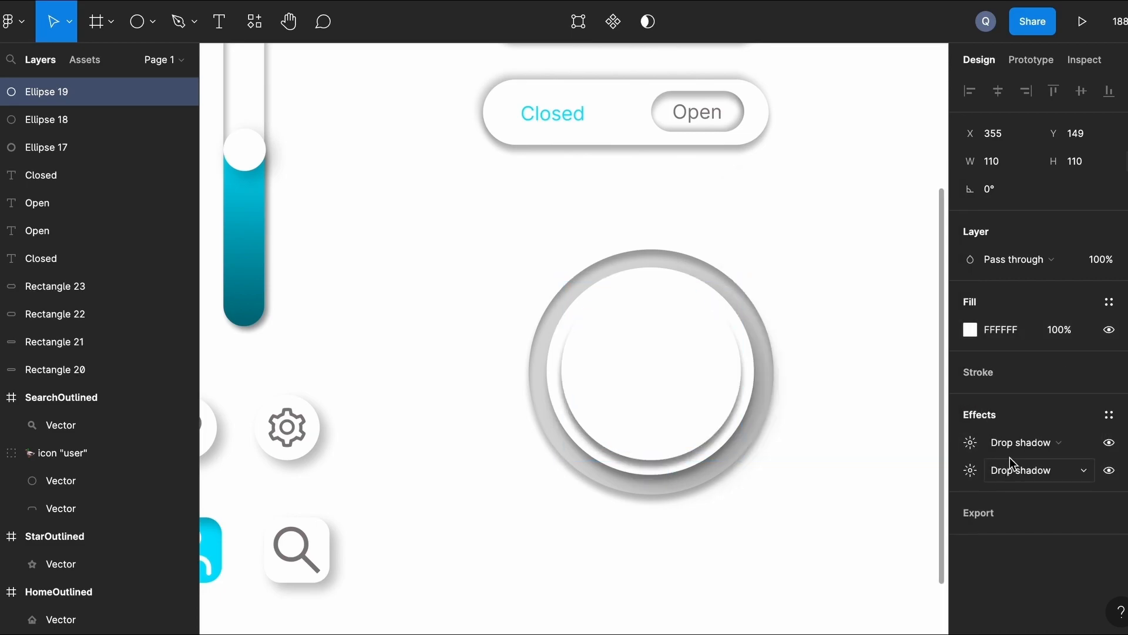
{"action": "left_click", "coordinate": [1016, 444]}
{"action": "left_click", "coordinate": [1017, 425]}
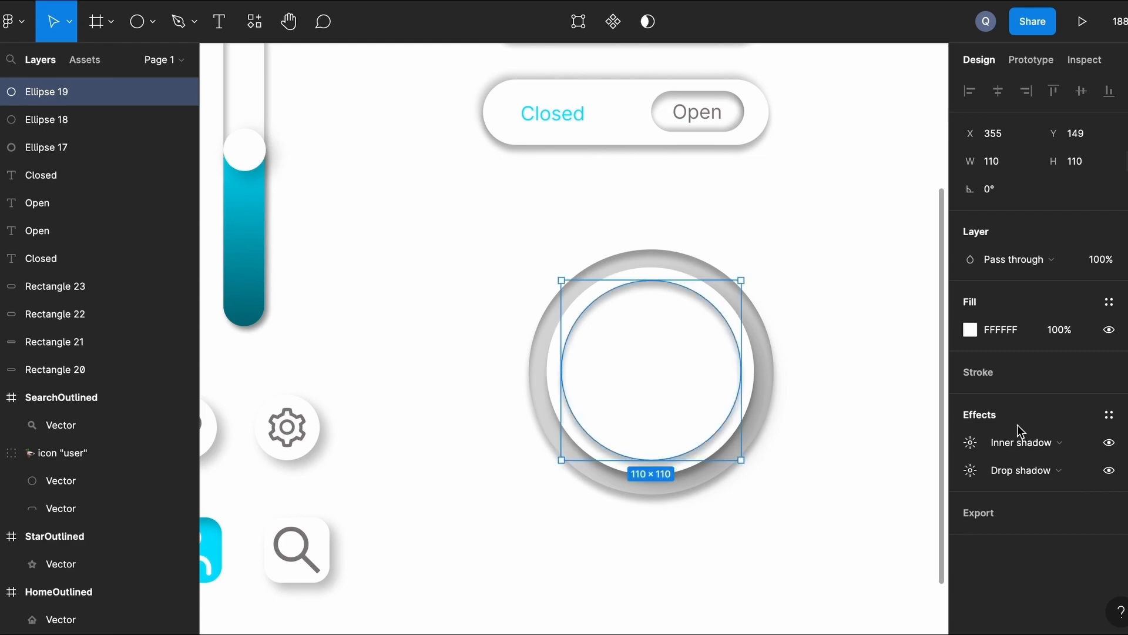
{"action": "left_click", "coordinate": [829, 495]}
Shrink the innermost circle to 99×99.
{"action": "scroll", "coordinate": [829, 486], "scroll_direction": "up", "scroll_amount": 1}
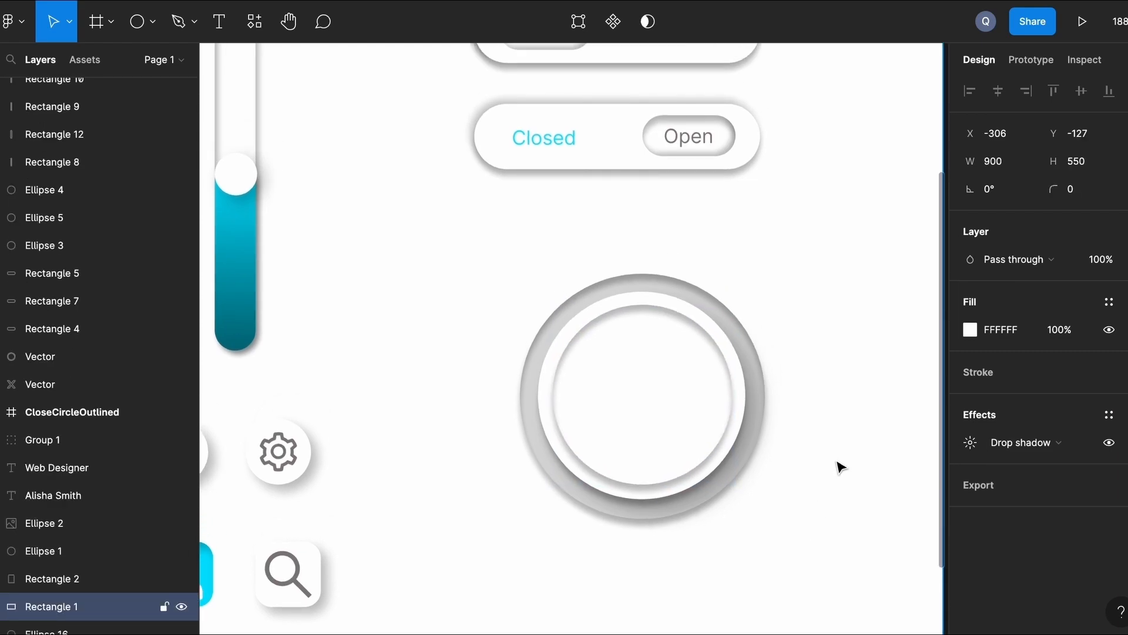
{"action": "left_click", "coordinate": [636, 421]}
{"action": "left_click_drag", "start_coordinate": [733, 484], "coordinate": [723, 476]}
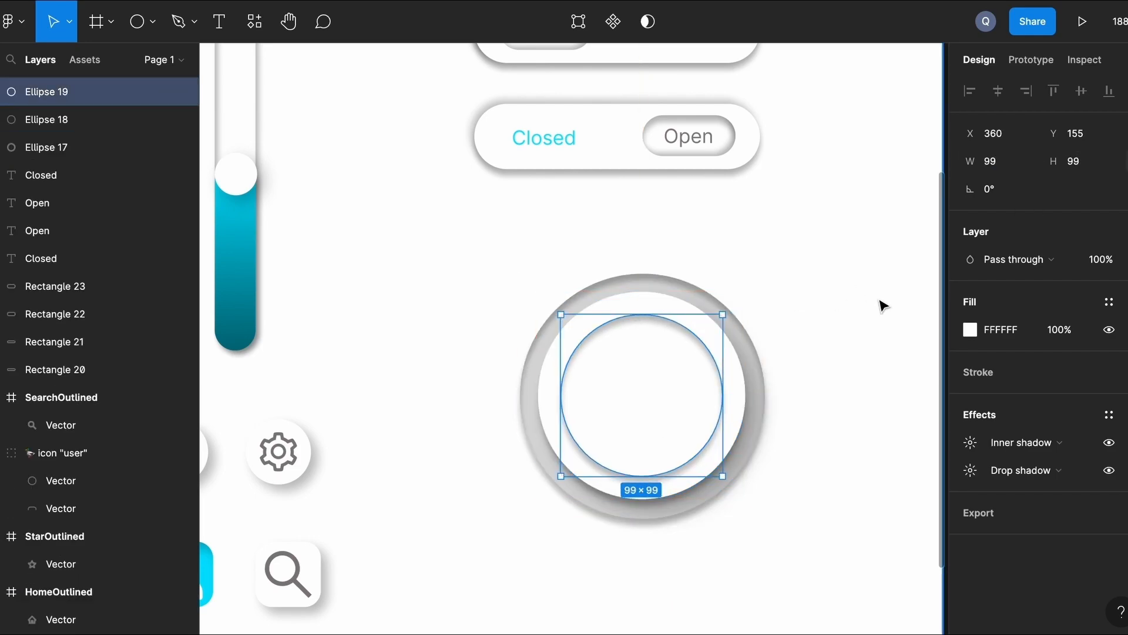
{"action": "left_click", "coordinate": [854, 308]}
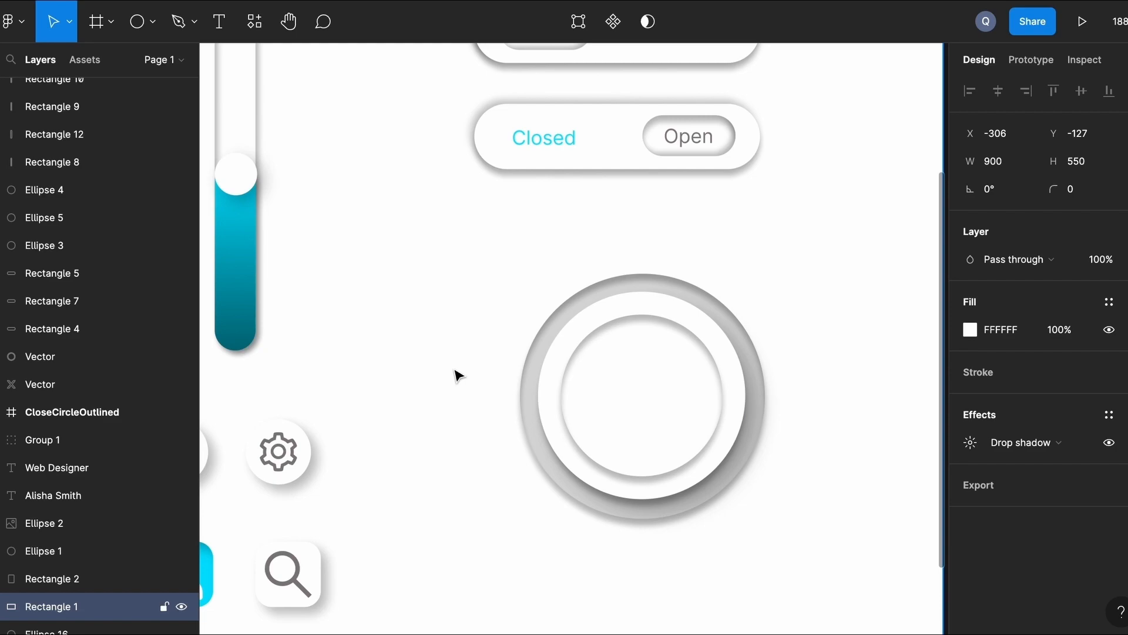
Duplicate the grey ring off to the side and fill the copy cyan 00E0FF.
{"action": "left_click", "coordinate": [573, 310]}
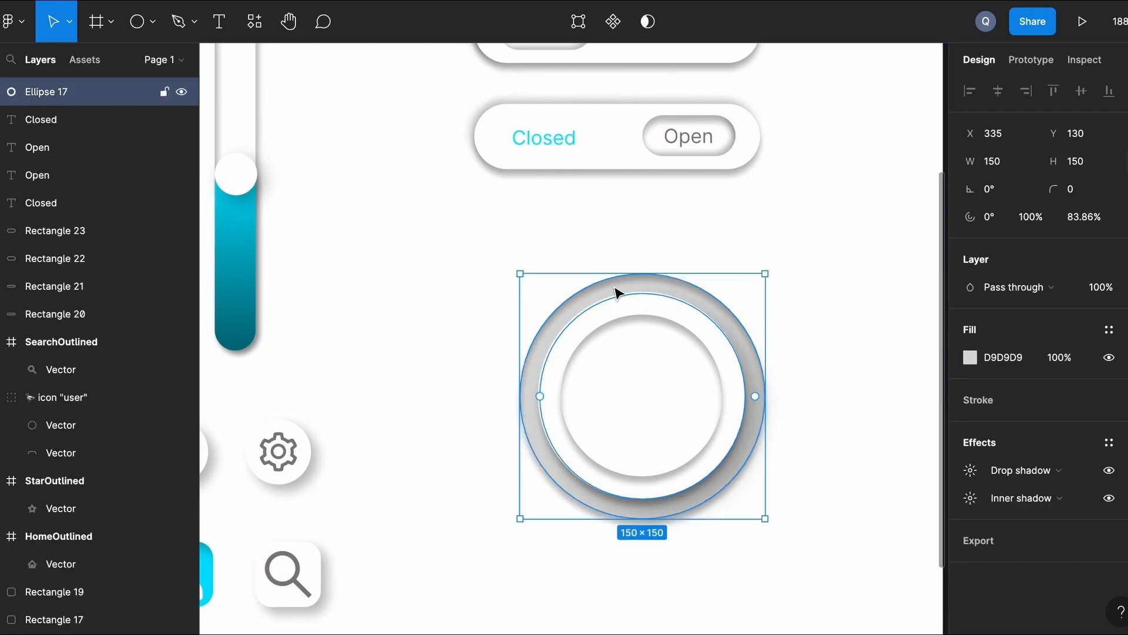
{"action": "left_click_drag", "start_coordinate": [617, 292], "coordinate": [408, 222], "text": "alt"}
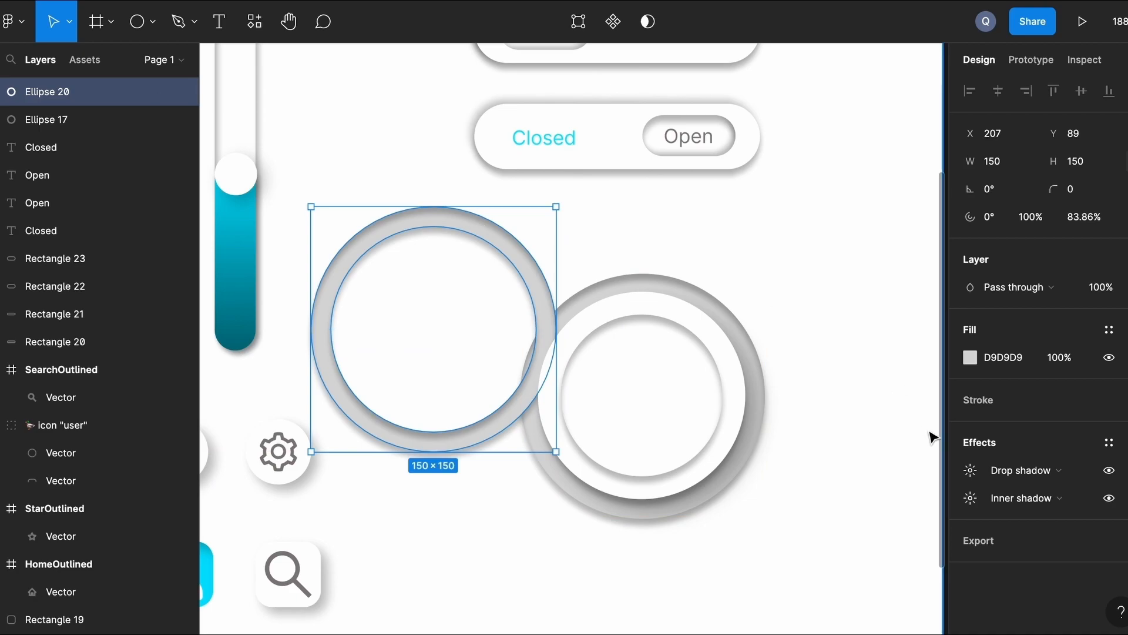
{"action": "left_click", "coordinate": [971, 358]}
{"action": "left_click", "coordinate": [803, 564]}
Open the cyan ring into a roughly 70% arc with corner radius 9.
{"action": "mouse_move", "coordinate": [546, 331]}
{"action": "left_click_drag", "start_coordinate": [546, 331], "coordinate": [403, 228]}
{"action": "left_click", "coordinate": [1080, 194]}
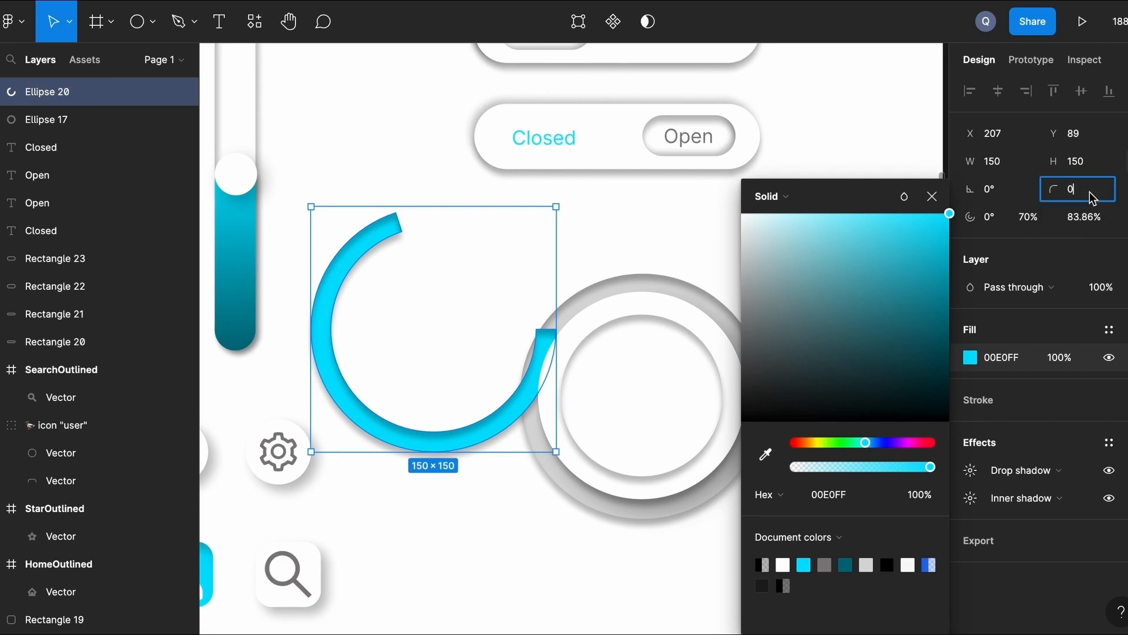
{"action": "type", "text": "9"}
{"action": "key", "text": "Return"}
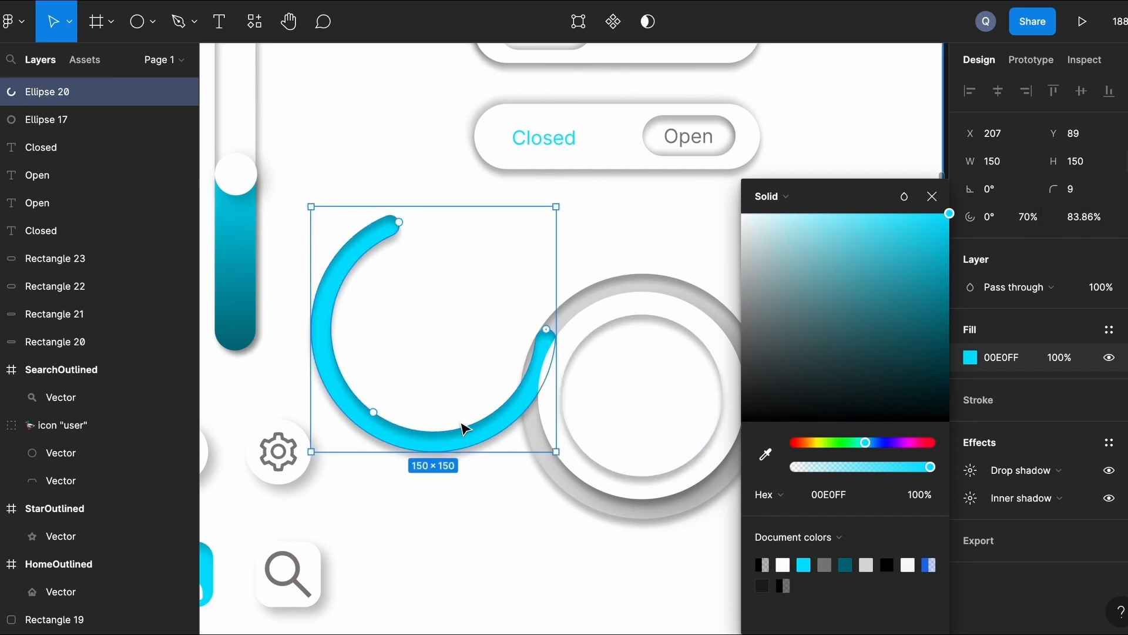
Move the cyan arc onto the grey ring and line it up exactly.
{"action": "left_click_drag", "start_coordinate": [455, 444], "coordinate": [663, 511]}
{"action": "left_click", "coordinate": [932, 197]}
{"action": "scroll", "coordinate": [834, 351], "scroll_direction": "up", "scroll_amount": 5}
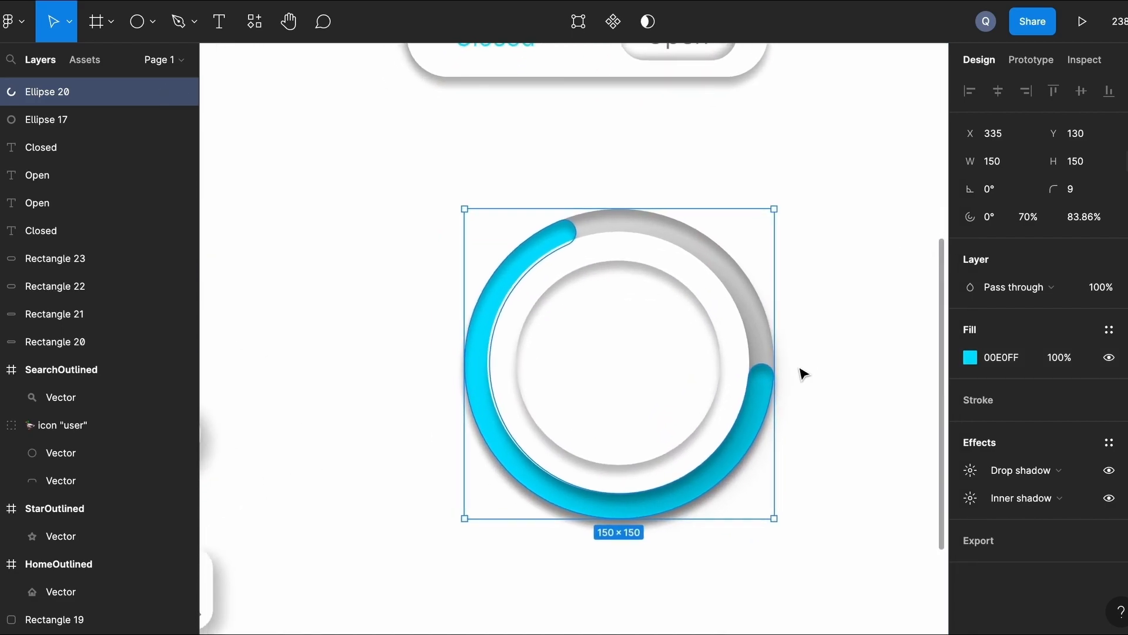
{"action": "key", "text": "Up"}
{"action": "key", "text": "Right"}
{"action": "key", "text": "Right"}
{"action": "key", "text": "Down"}
{"action": "key", "text": "Left"}
{"action": "key", "text": "Left"}
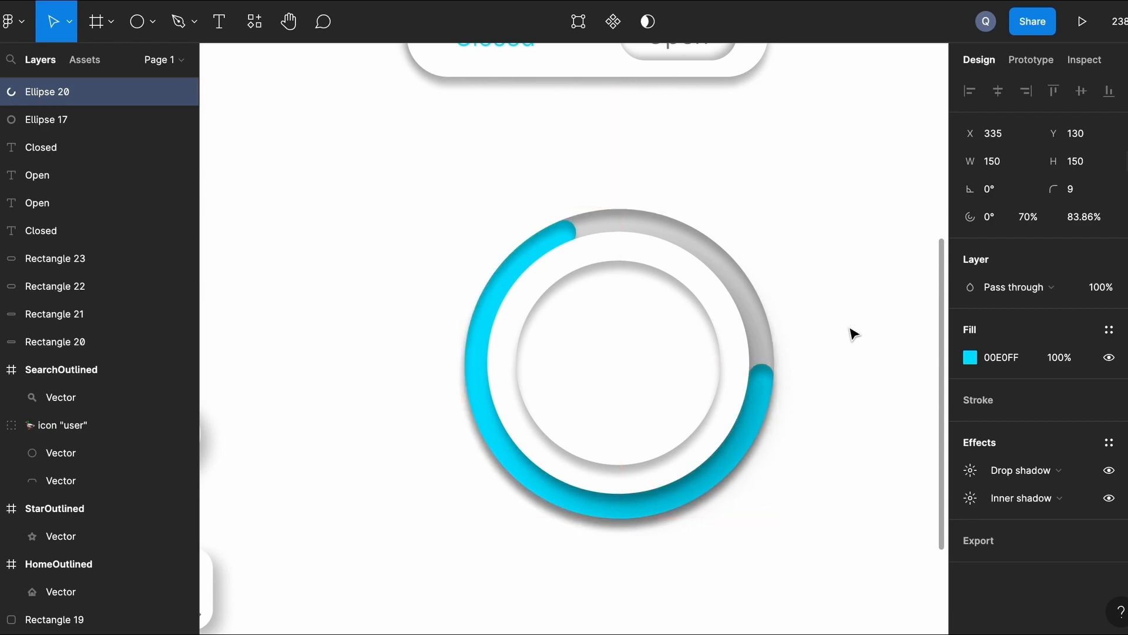
{"action": "left_click", "coordinate": [854, 334]}
Add a '70%' text layer inside the ring and colour it cyan 00E0FF.
{"action": "key", "text": "t"}
{"action": "left_click", "coordinate": [585, 354]}
{"action": "type", "text": "70"}
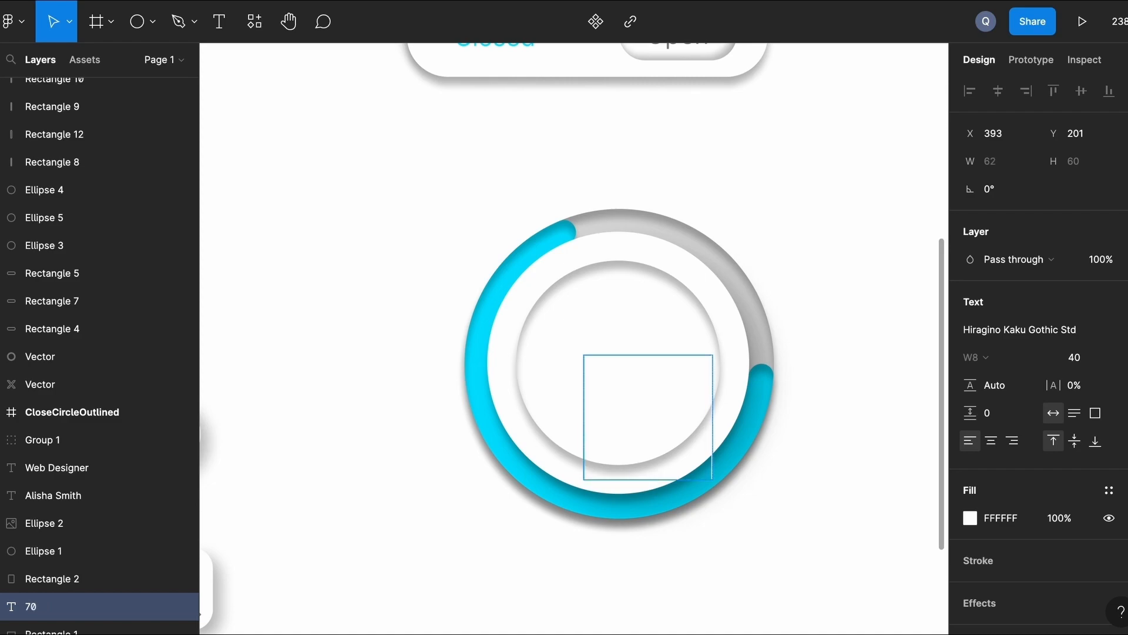
{"action": "type", "text": "%"}
{"action": "left_click_drag", "start_coordinate": [788, 420], "coordinate": [596, 399]}
{"action": "left_click", "coordinate": [970, 518]}
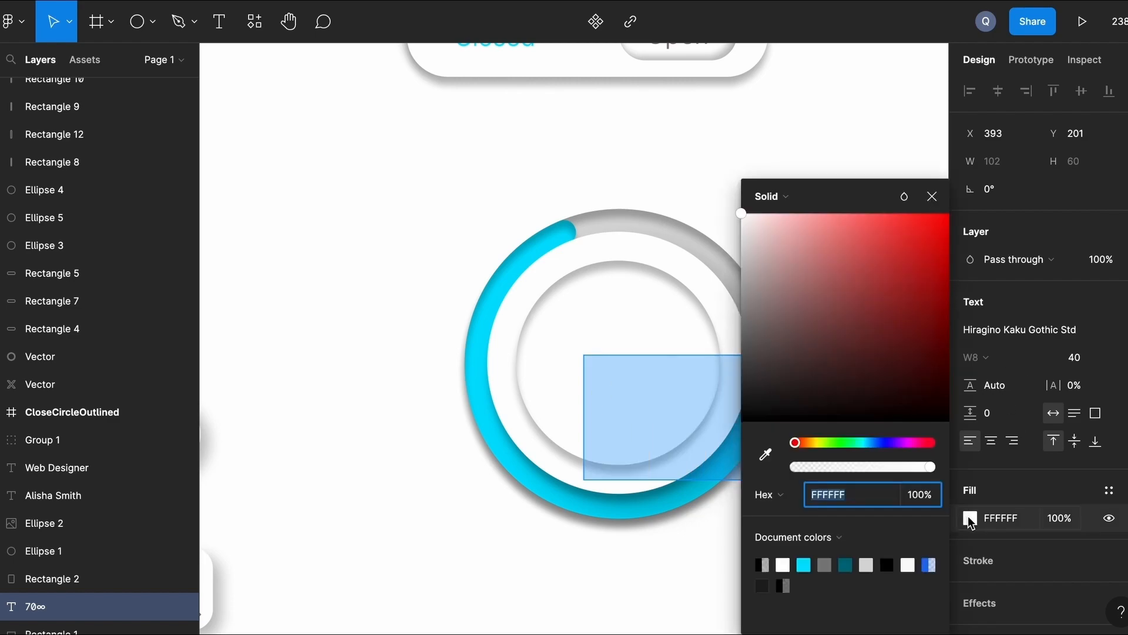
{"action": "left_click", "coordinate": [803, 565]}
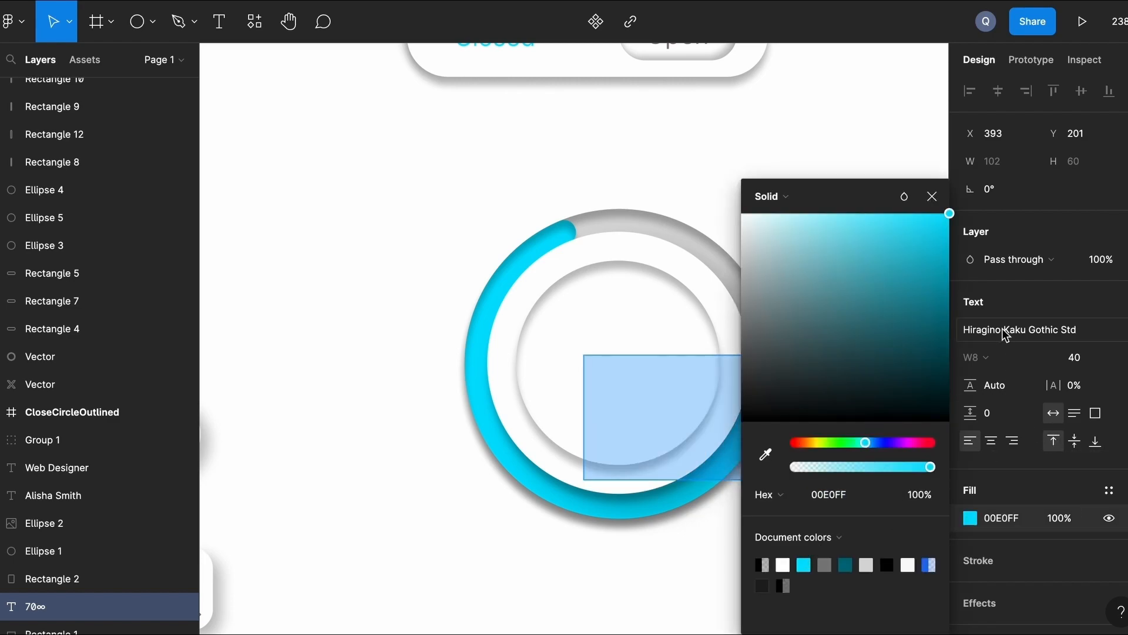
{"action": "left_click", "coordinate": [1002, 329]}
Bring the text to front, move it to the ring's centre, and fix it to read '70%'.
{"action": "right_click", "coordinate": [780, 429]}
{"action": "key", "text": "Escape"}
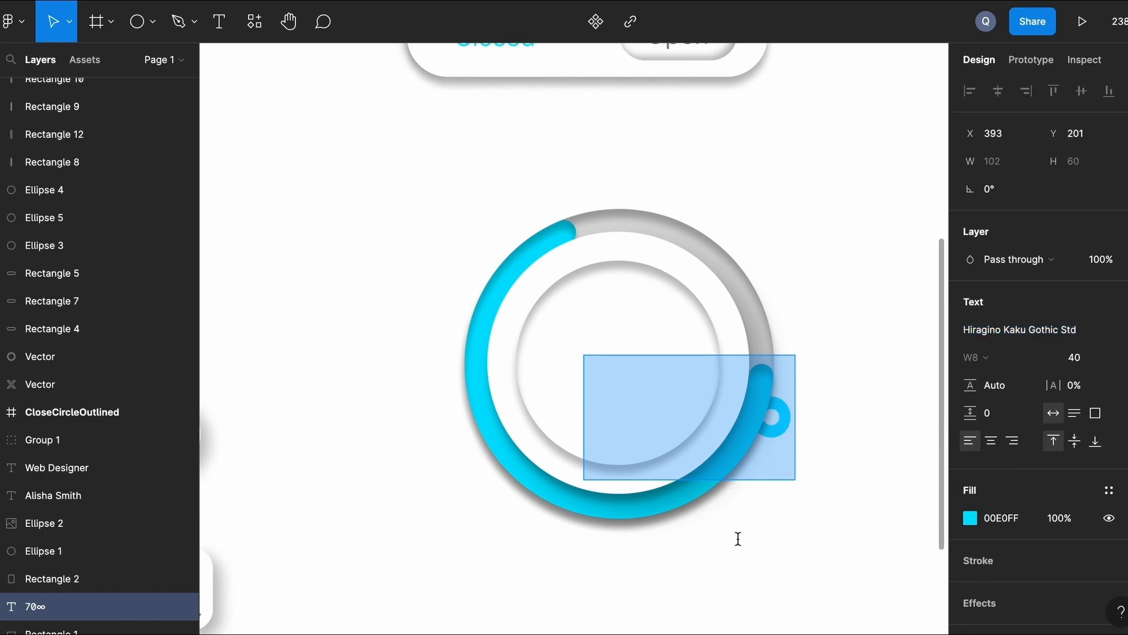
{"action": "right_click", "coordinate": [653, 409]}
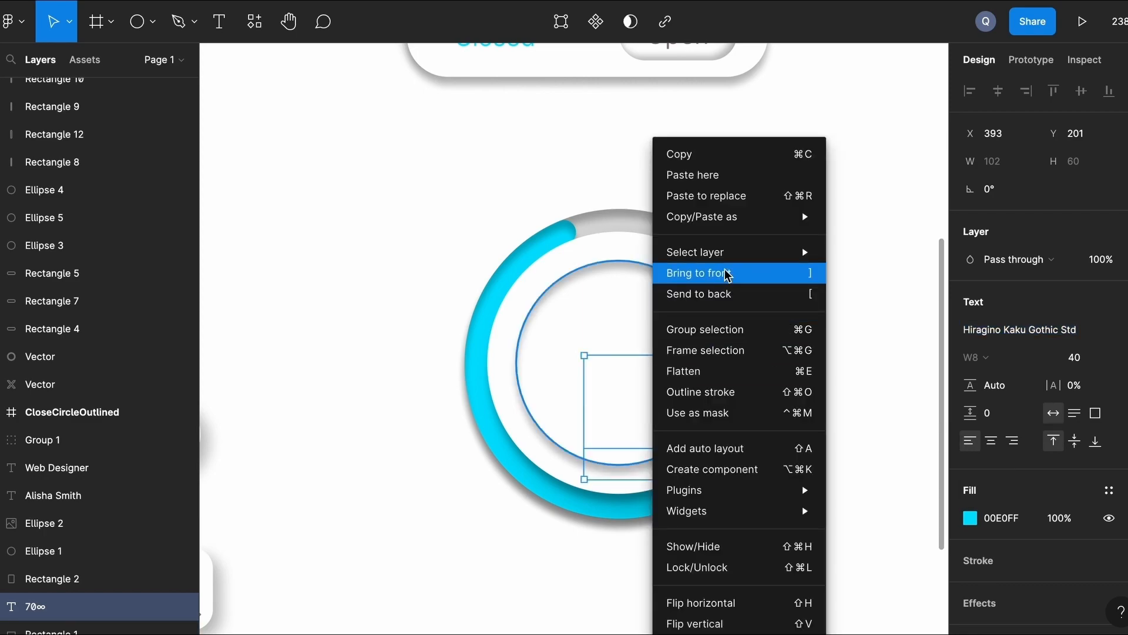
{"action": "left_click", "coordinate": [801, 274]}
{"action": "left_click_drag", "start_coordinate": [649, 430], "coordinate": [591, 372]}
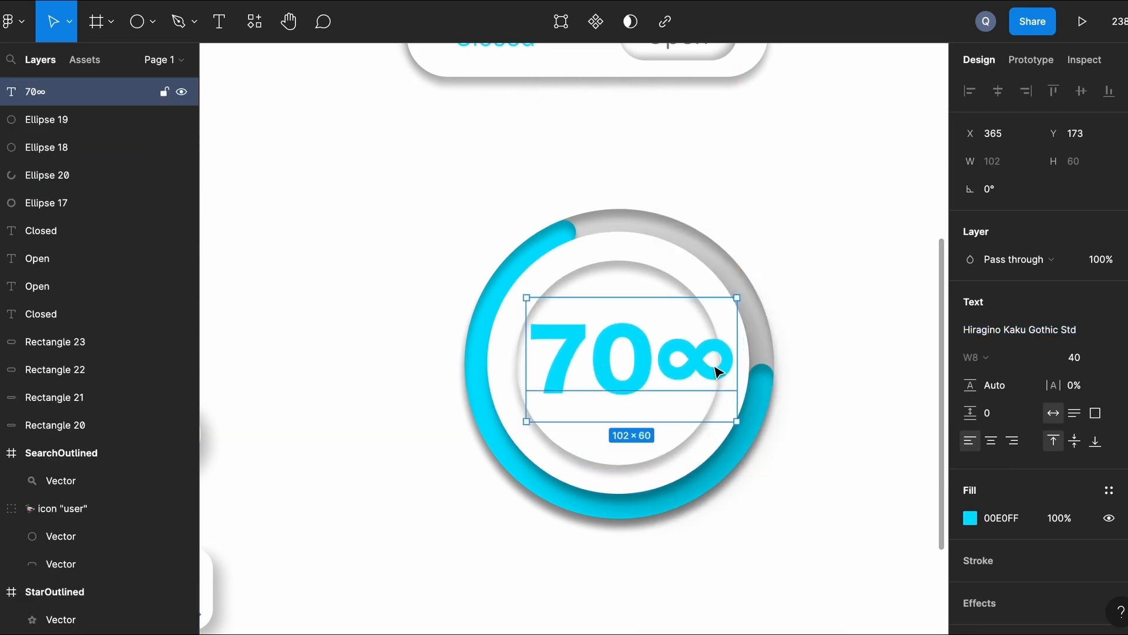
{"action": "key", "text": "BackSpace"}
{"action": "type", "text": "%"}
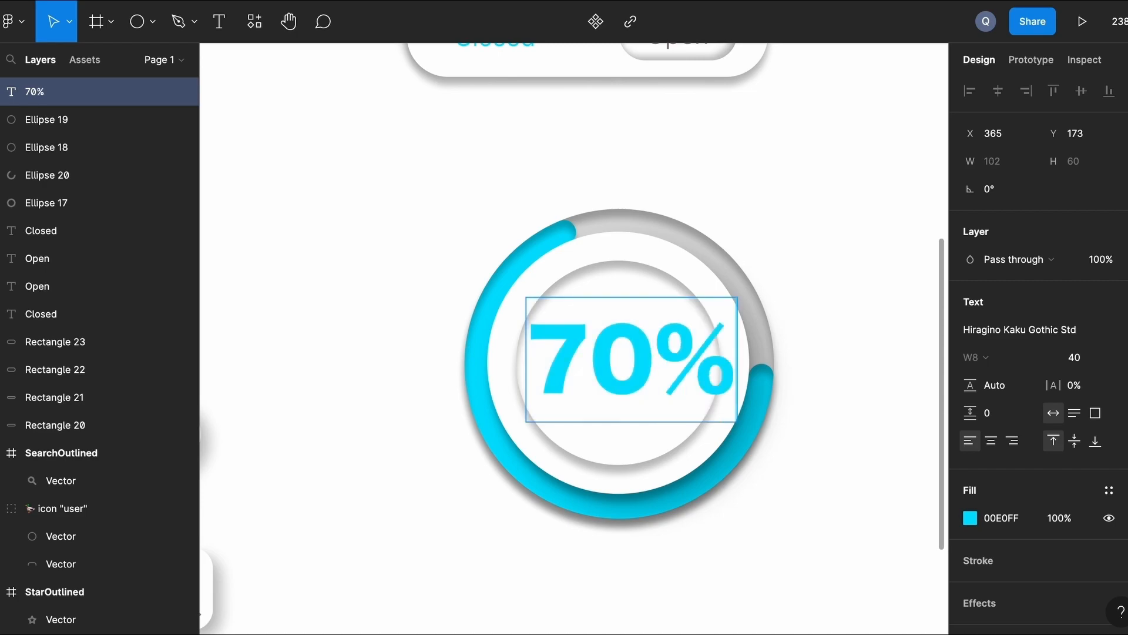
{"action": "key", "text": "Escape"}
{"action": "mouse_move", "coordinate": [737, 421]}
{"action": "left_mouse_down"}
{"action": "mouse_move", "coordinate": [696, 403]}
{"action": "mouse_move", "coordinate": [748, 428]}
{"action": "left_mouse_up"}
Set the 70% text's font size to 30, after first trying 35.
{"action": "left_click", "coordinate": [1077, 363]}
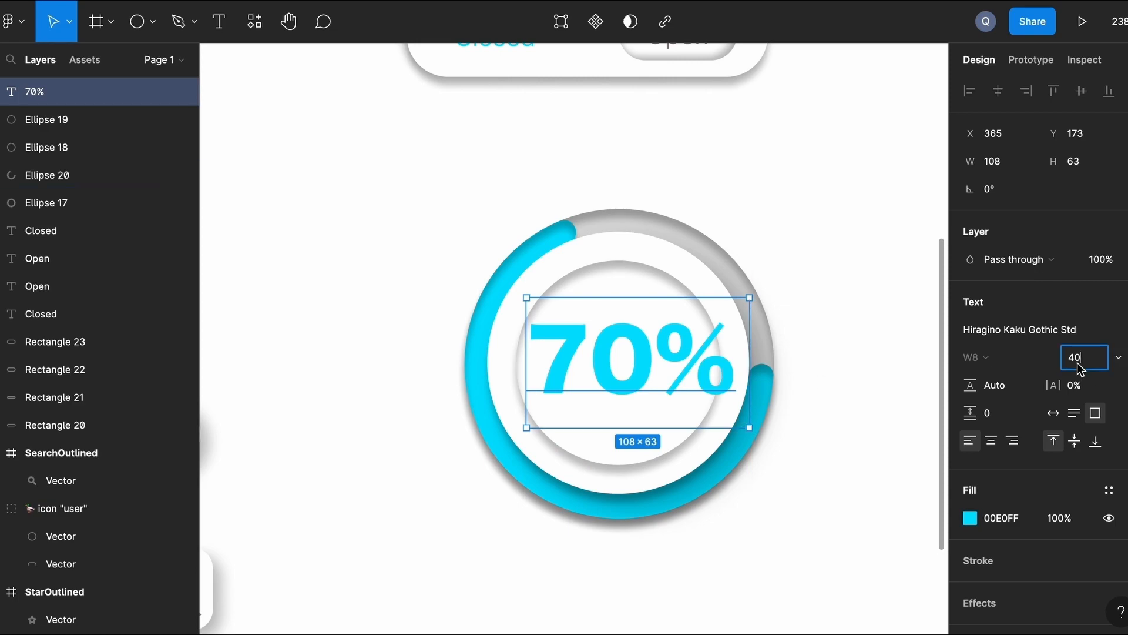
{"action": "type", "text": "35"}
{"action": "key", "text": "Return"}
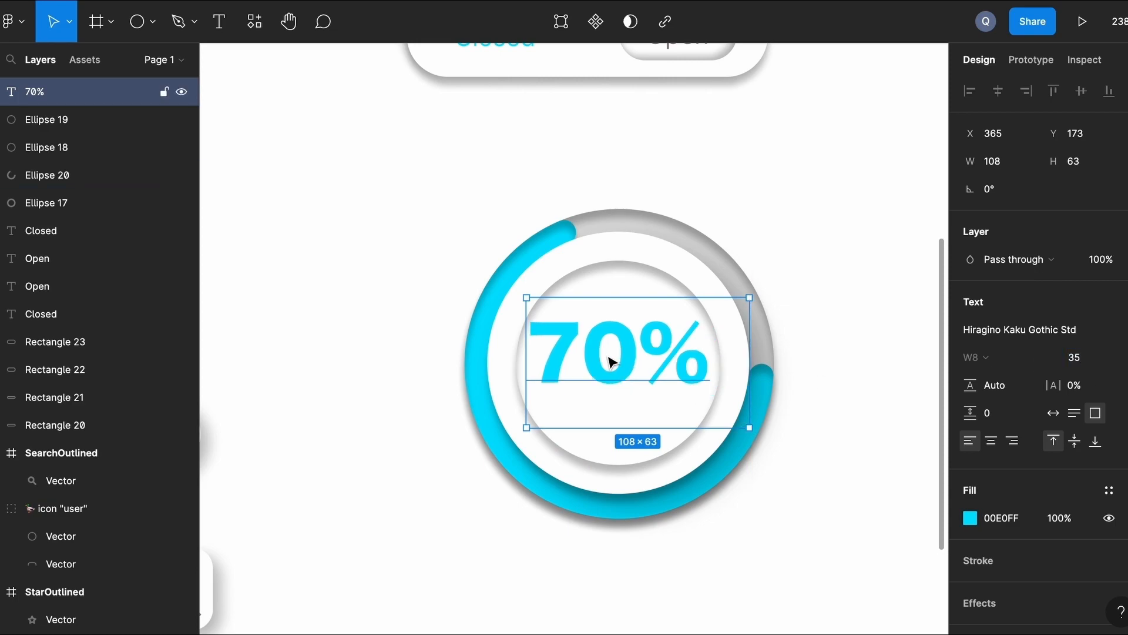
{"action": "left_click_drag", "start_coordinate": [613, 373], "coordinate": [613, 382]}
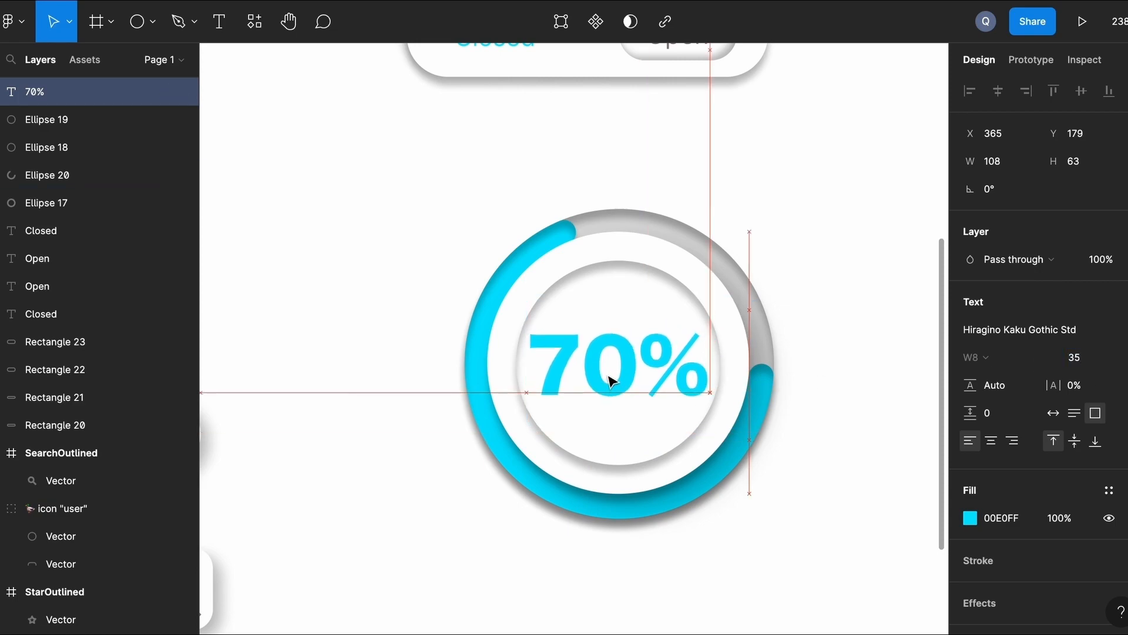
{"action": "left_click", "coordinate": [825, 257]}
{"action": "scroll", "coordinate": [826, 257], "scroll_direction": "down", "scroll_amount": 3}
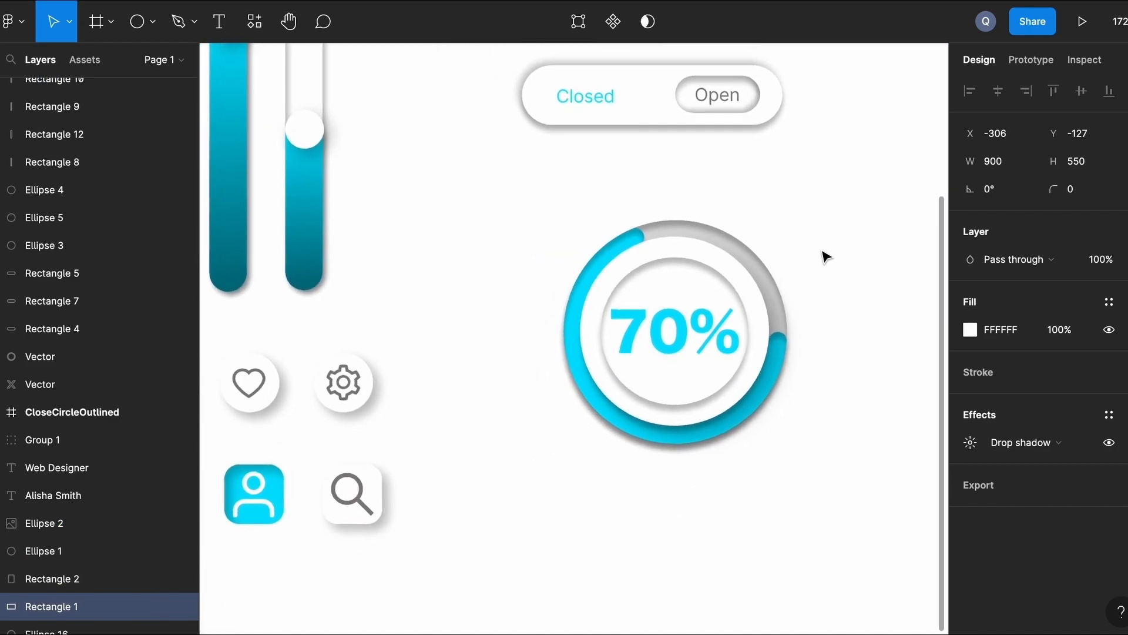
{"action": "left_click", "coordinate": [676, 332]}
{"action": "left_click", "coordinate": [1117, 359]}
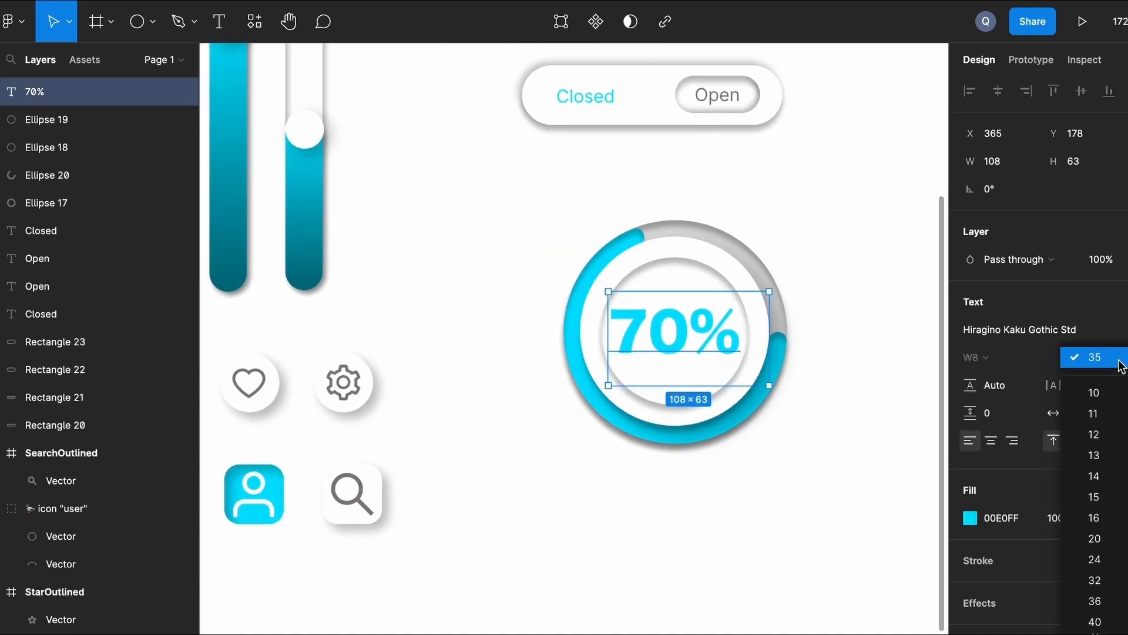
{"action": "left_click", "coordinate": [1120, 361]}
{"action": "left_click", "coordinate": [1092, 366]}
{"action": "type", "text": "30"}
{"action": "key", "text": "Return"}
Centre the 70% text in the ring and shrink its box height to fit.
{"action": "left_click", "coordinate": [818, 246]}
{"action": "left_click", "coordinate": [667, 333]}
{"action": "left_click_drag", "start_coordinate": [667, 334], "coordinate": [669, 339]}
{"action": "left_click", "coordinate": [807, 238]}
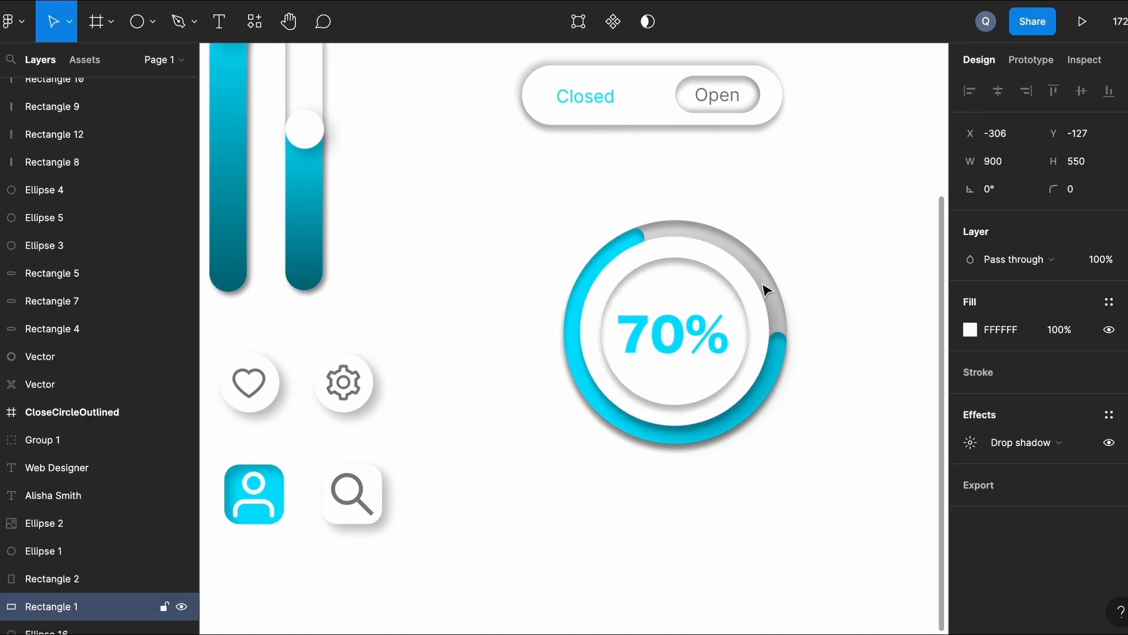
{"action": "left_click", "coordinate": [764, 385]}
{"action": "left_click_drag", "start_coordinate": [756, 393], "coordinate": [733, 335]}
{"action": "key", "text": "alt"}
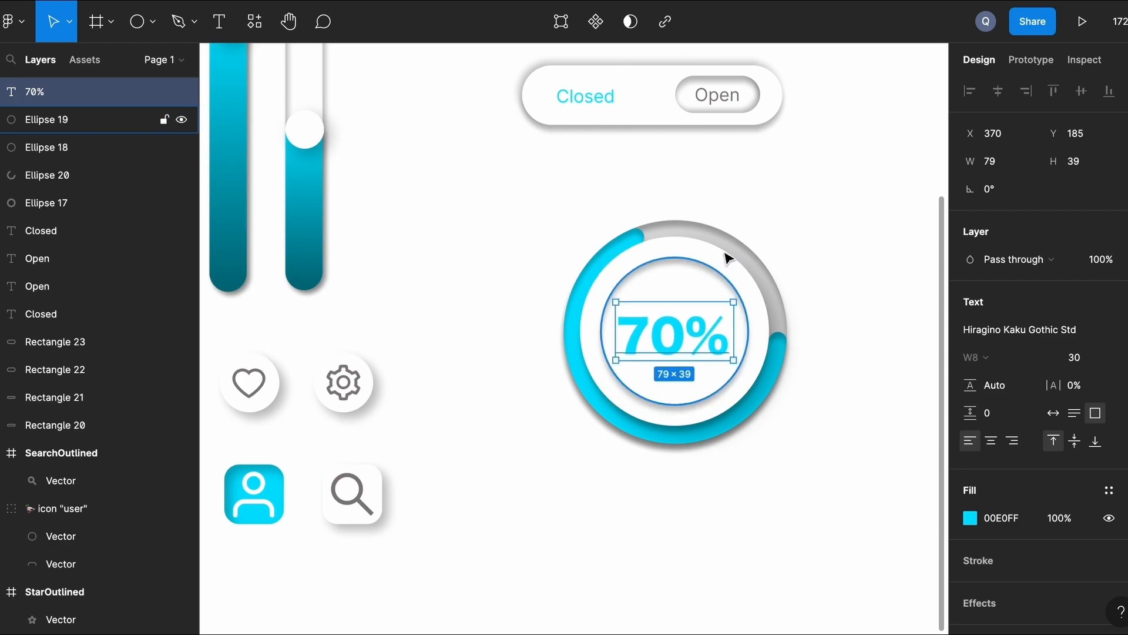
Select the background frame and zoom to fit the whole UI kit with Shift+2.
{"action": "left_click", "coordinate": [854, 238]}
{"action": "key", "text": "shift+2"}
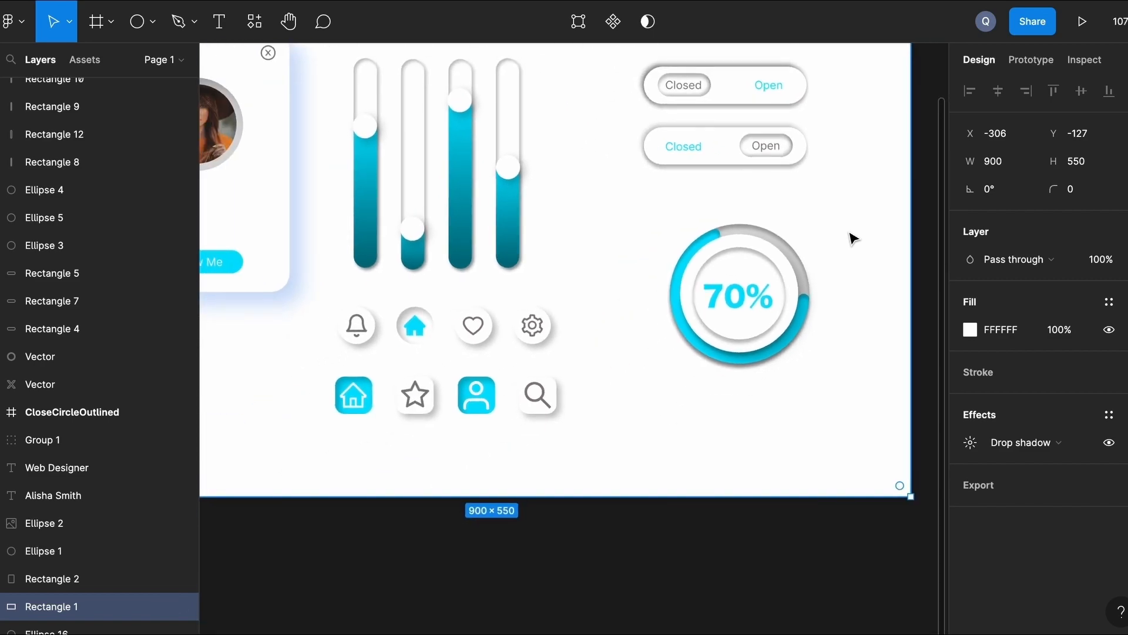
{"action": "scroll", "coordinate": [711, 263], "scroll_direction": "up", "scroll_amount": 2}
{"action": "scroll", "coordinate": [712, 264], "scroll_direction": "left", "scroll_amount": 1}
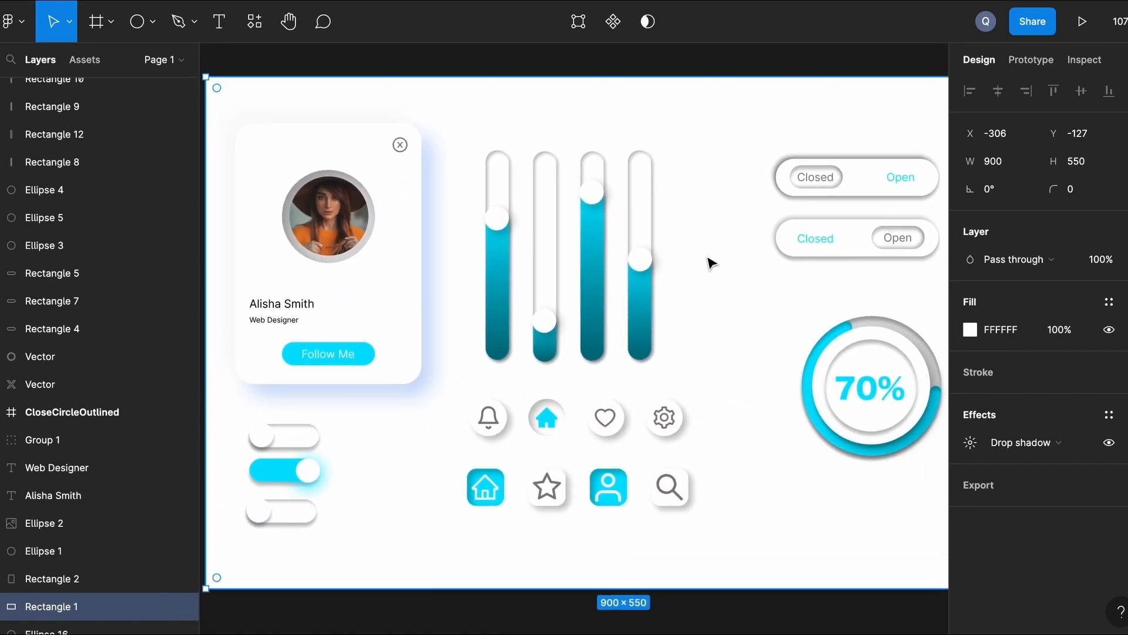
{"action": "scroll", "coordinate": [711, 263], "scroll_direction": "right", "scroll_amount": 2}
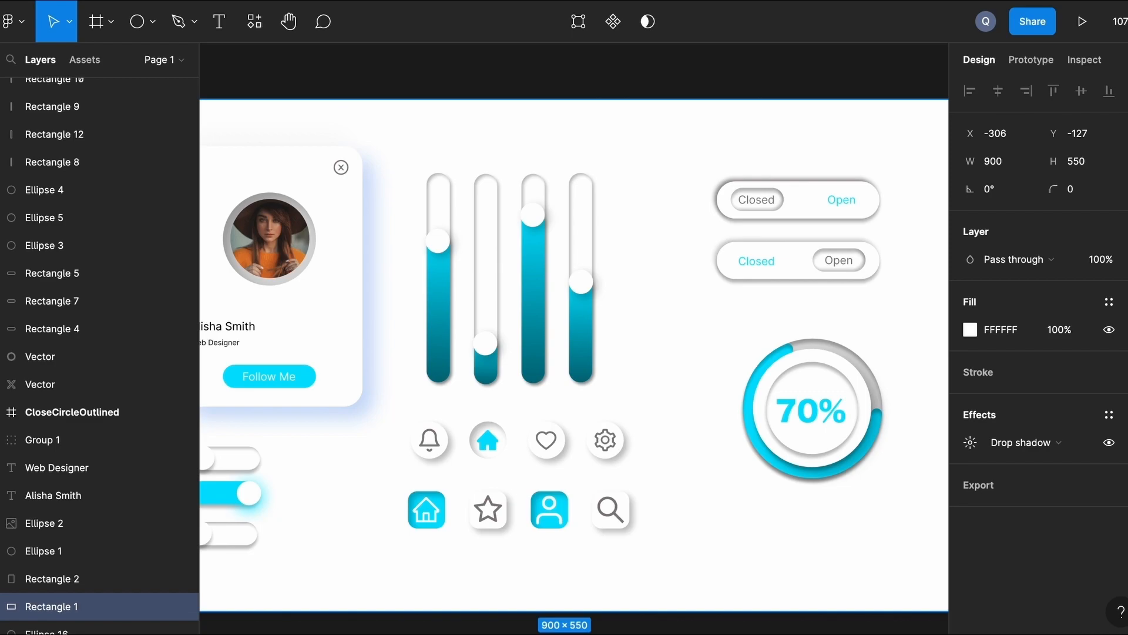